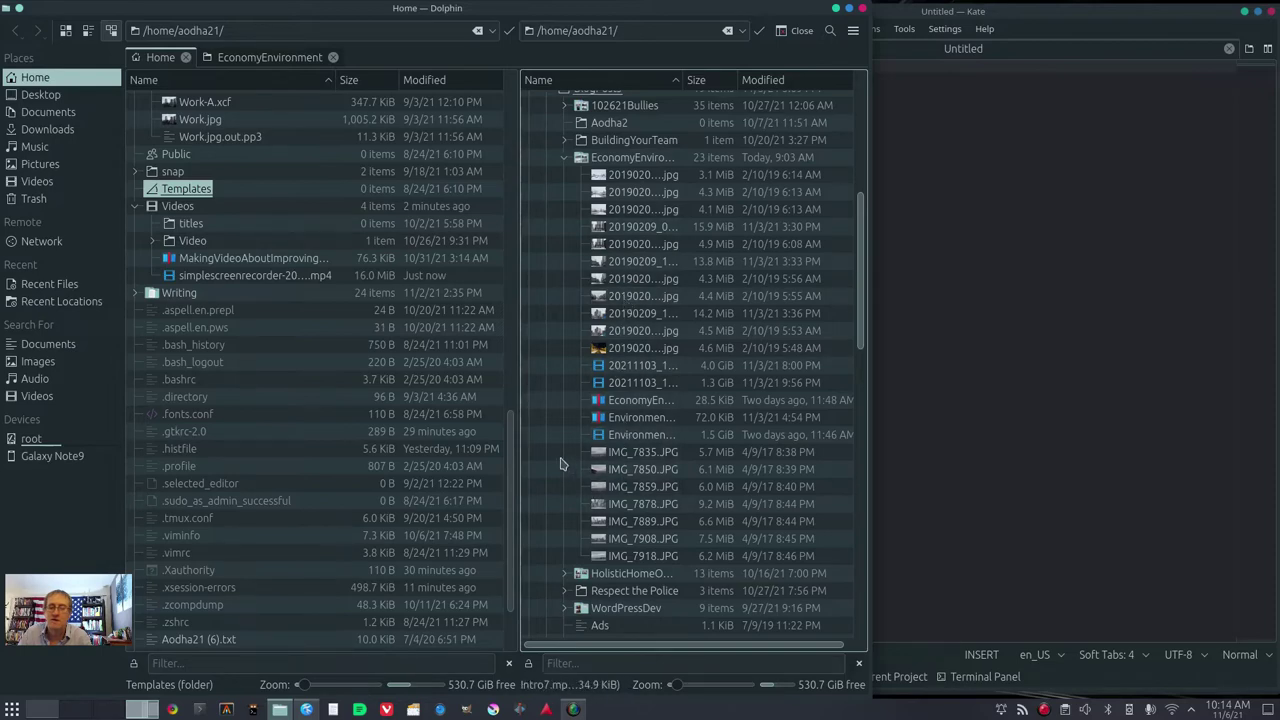
- Open Kdenlive on an empty desktop and add Intro7.mp4 from the Dolphin file manager to the project bin
click(108, 710)
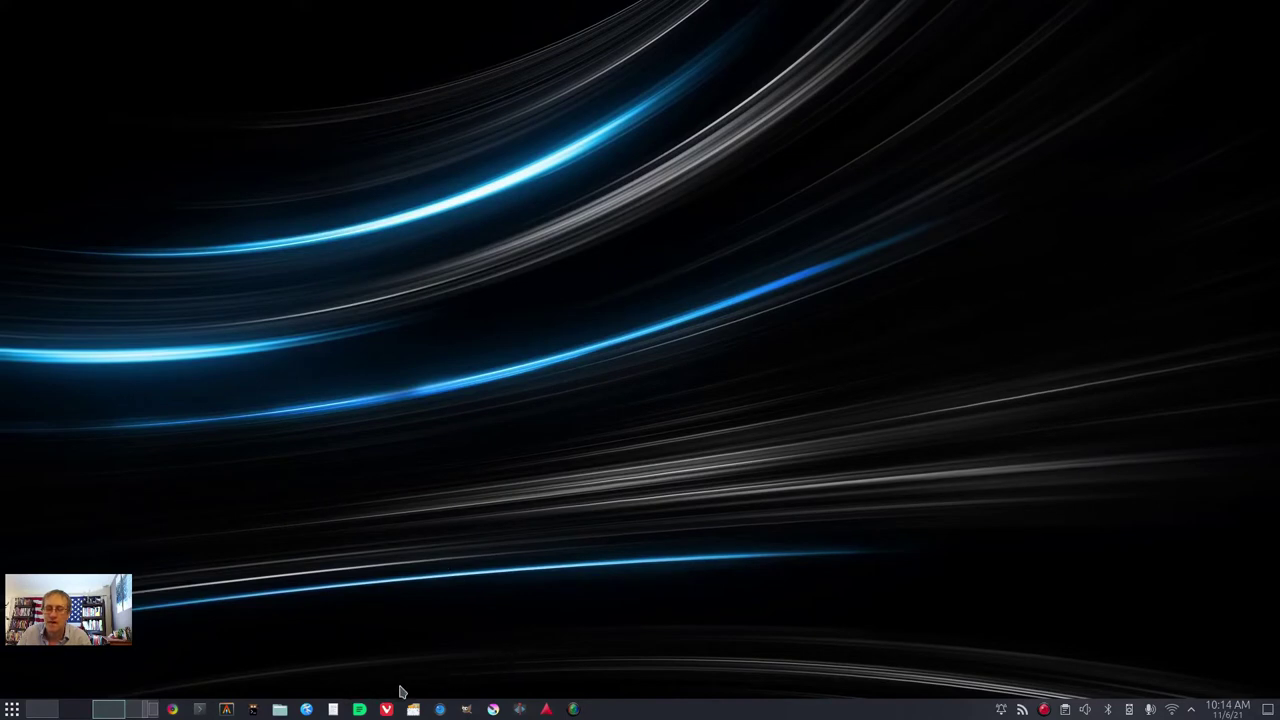
click(519, 709)
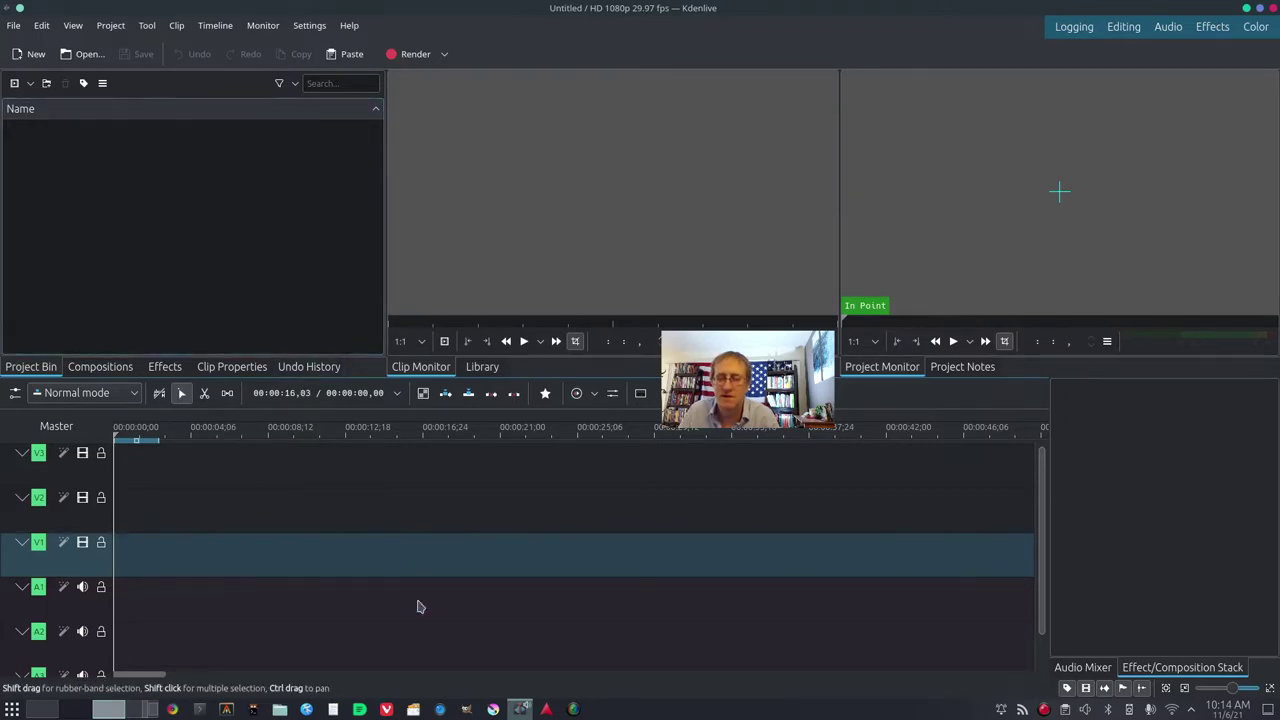
click(280, 711)
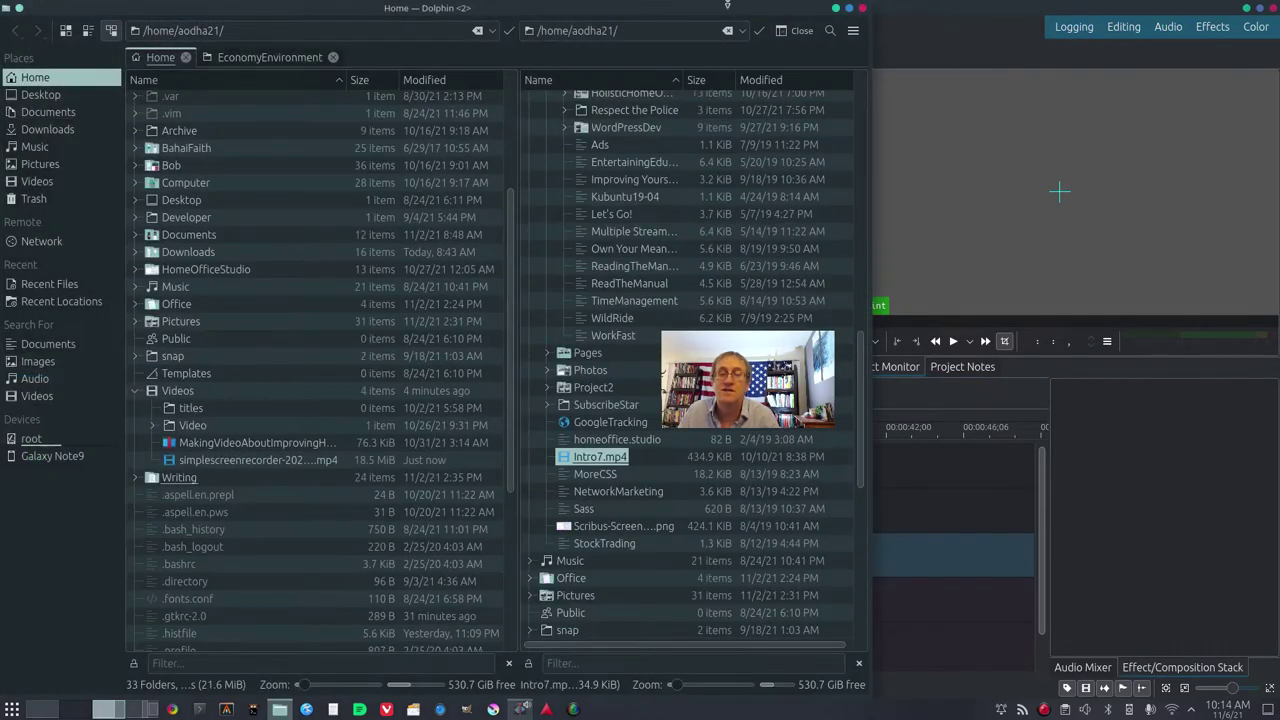
drag(631, 10, 1036, 19)
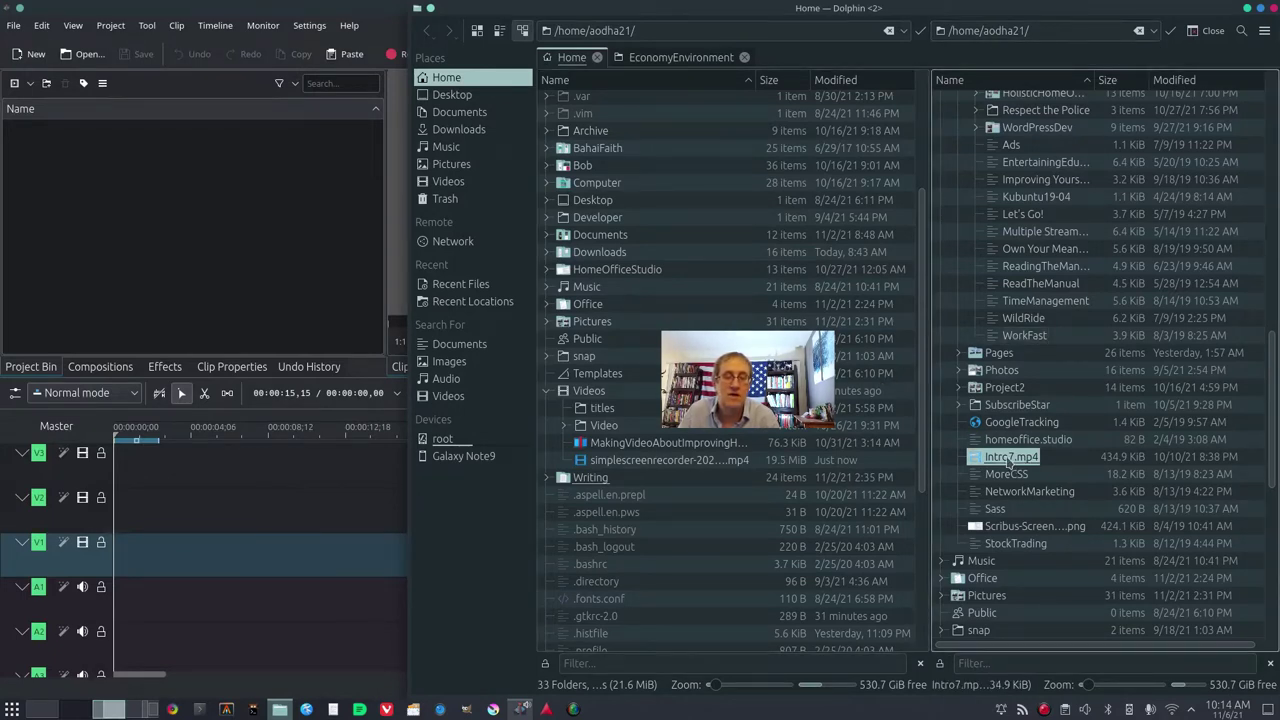
drag(1010, 462, 104, 164)
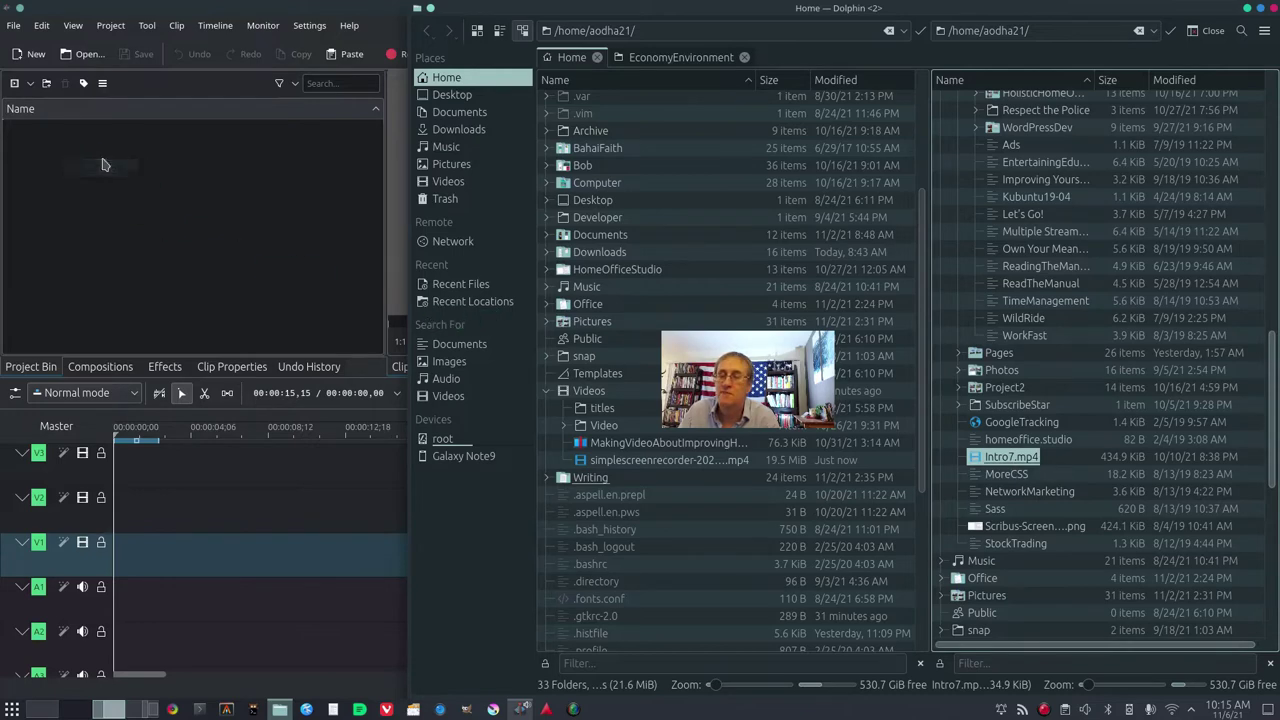
- Add the 1.3 GiB video 20211103_113702.mp4 to the project bin and switch the project to the 1280x720 29.79fps clip profile
scroll(963, 320, up, 10)
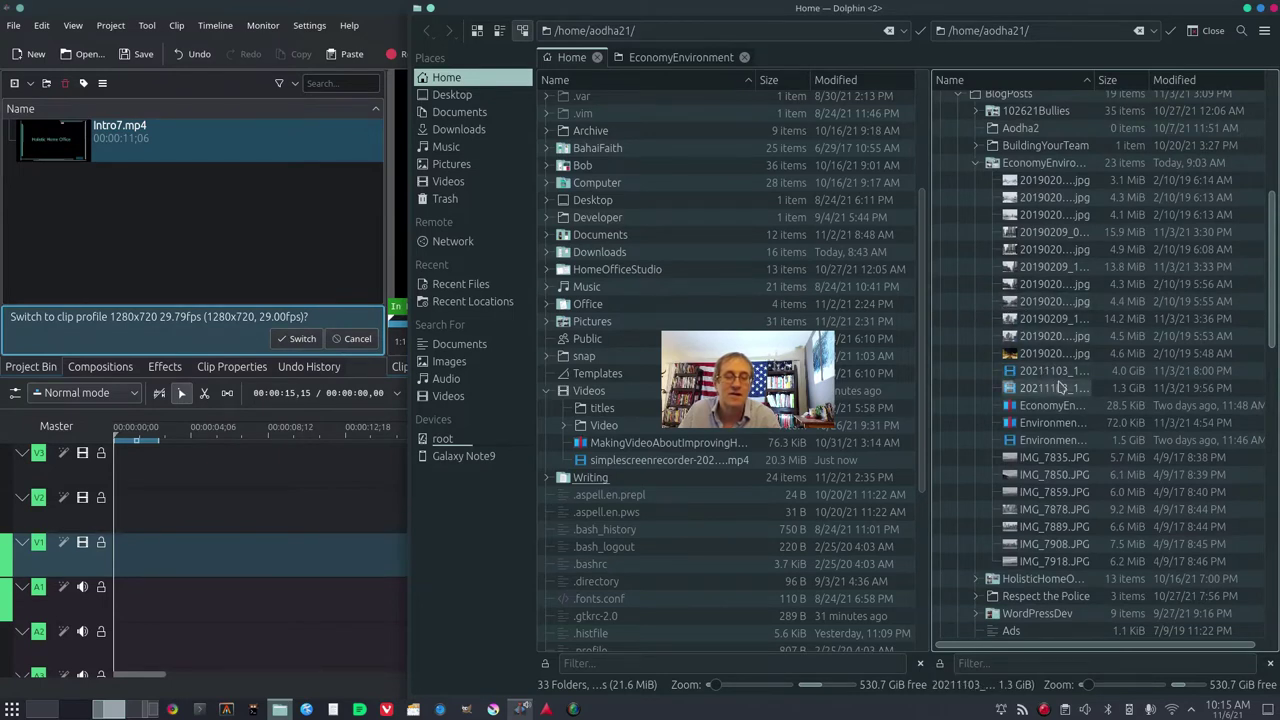
drag(1060, 387, 237, 210)
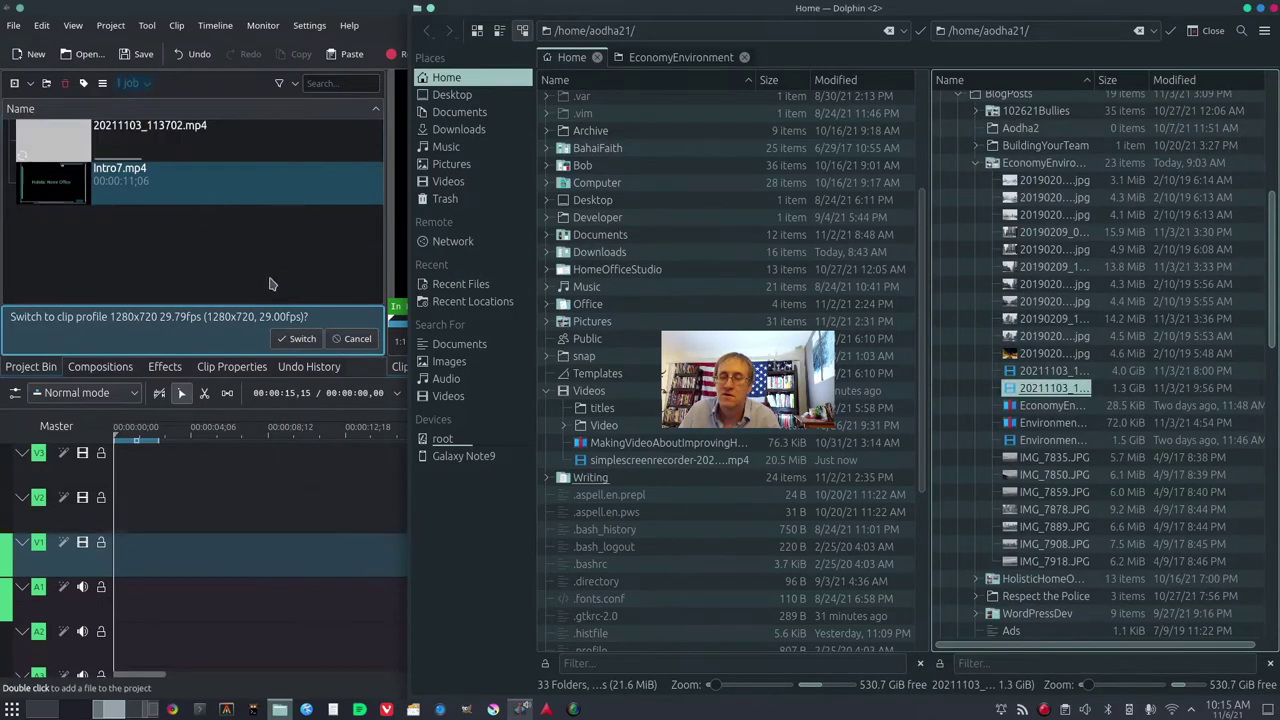
click(300, 339)
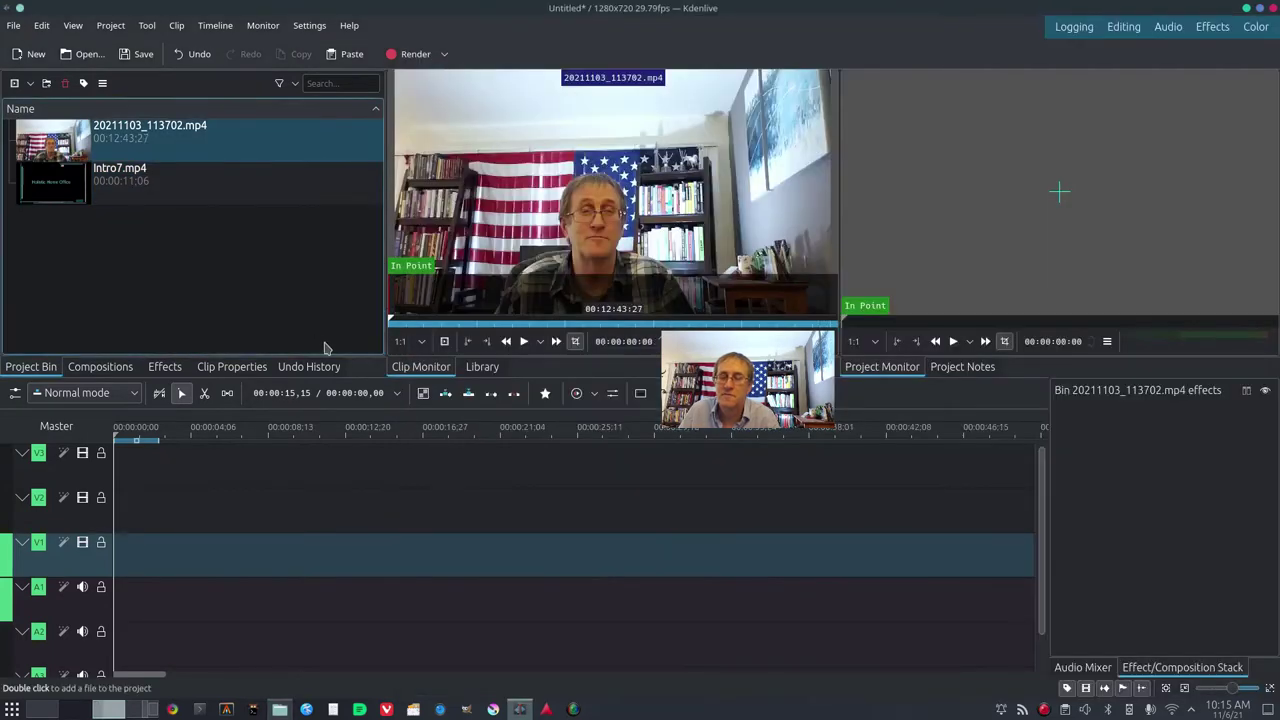
- Add 20211103_105812.mp4, IMG_7889.JPG and IMG_7878.JPG from the EconomyEnvironment folder in Dolphin to the Kdenlive project bin
click(280, 710)
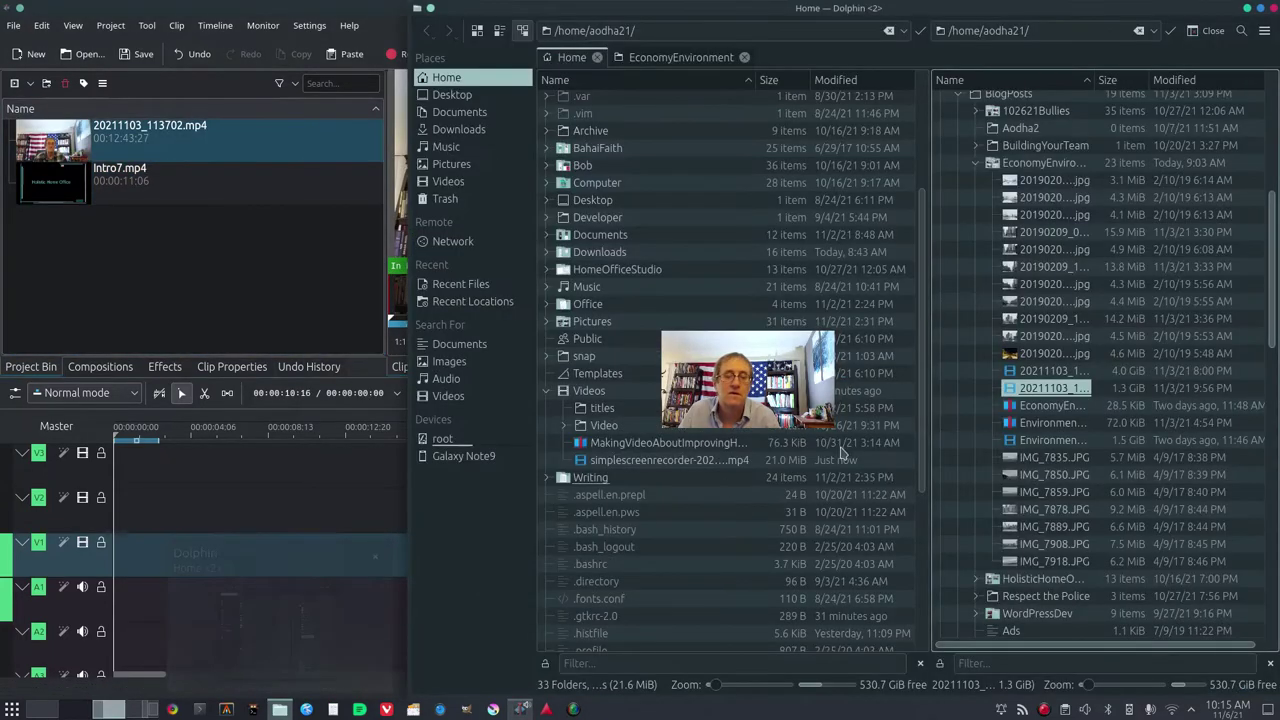
drag(1043, 372, 198, 244)
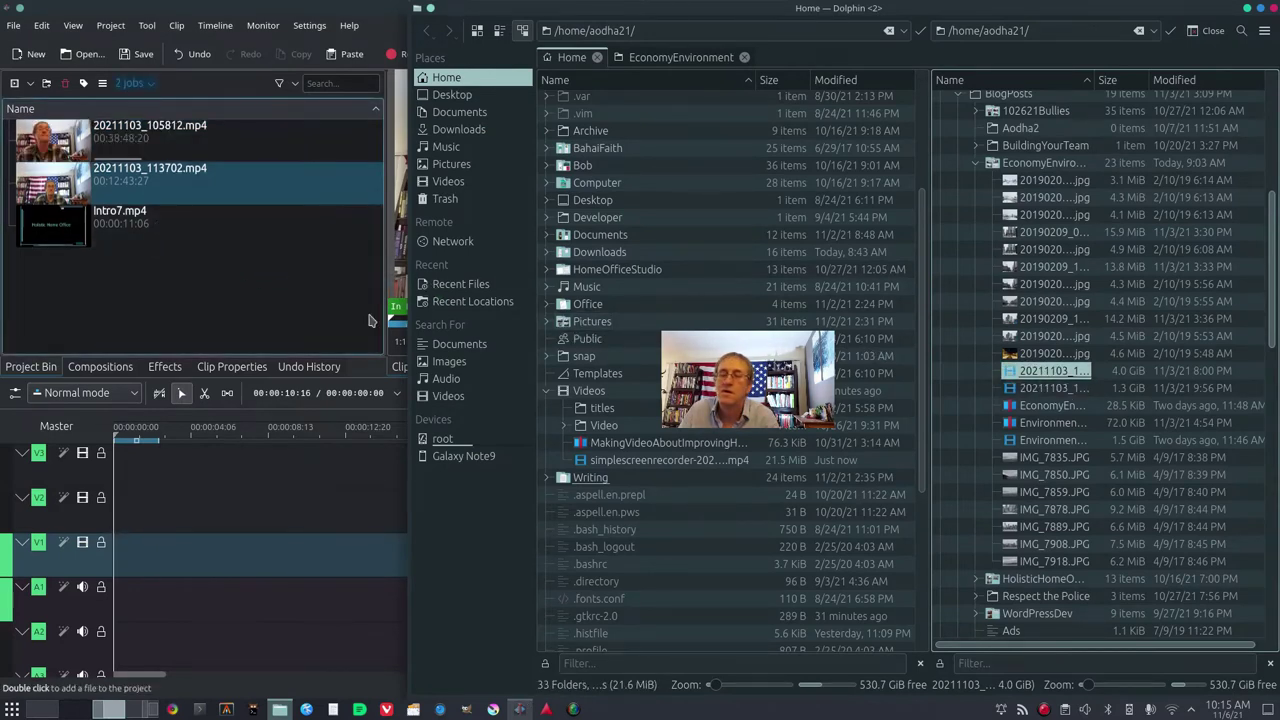
click(1066, 528)
drag(1068, 532, 176, 272)
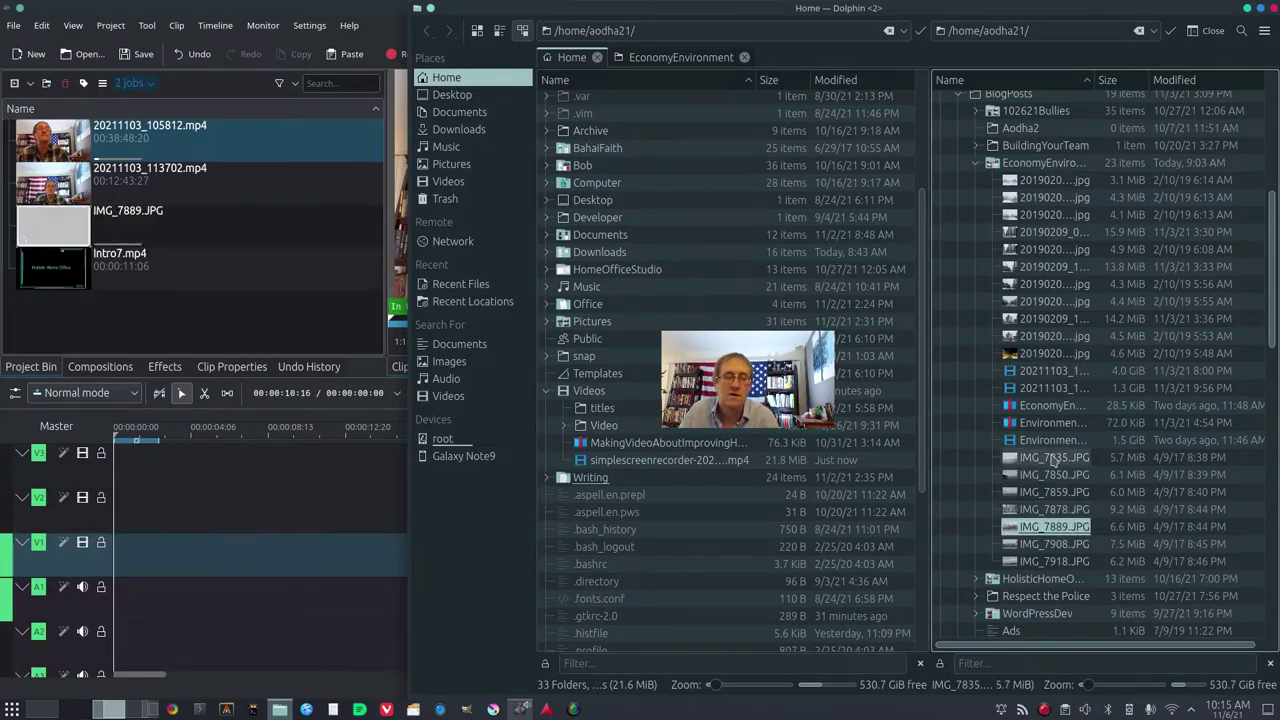
click(1068, 511)
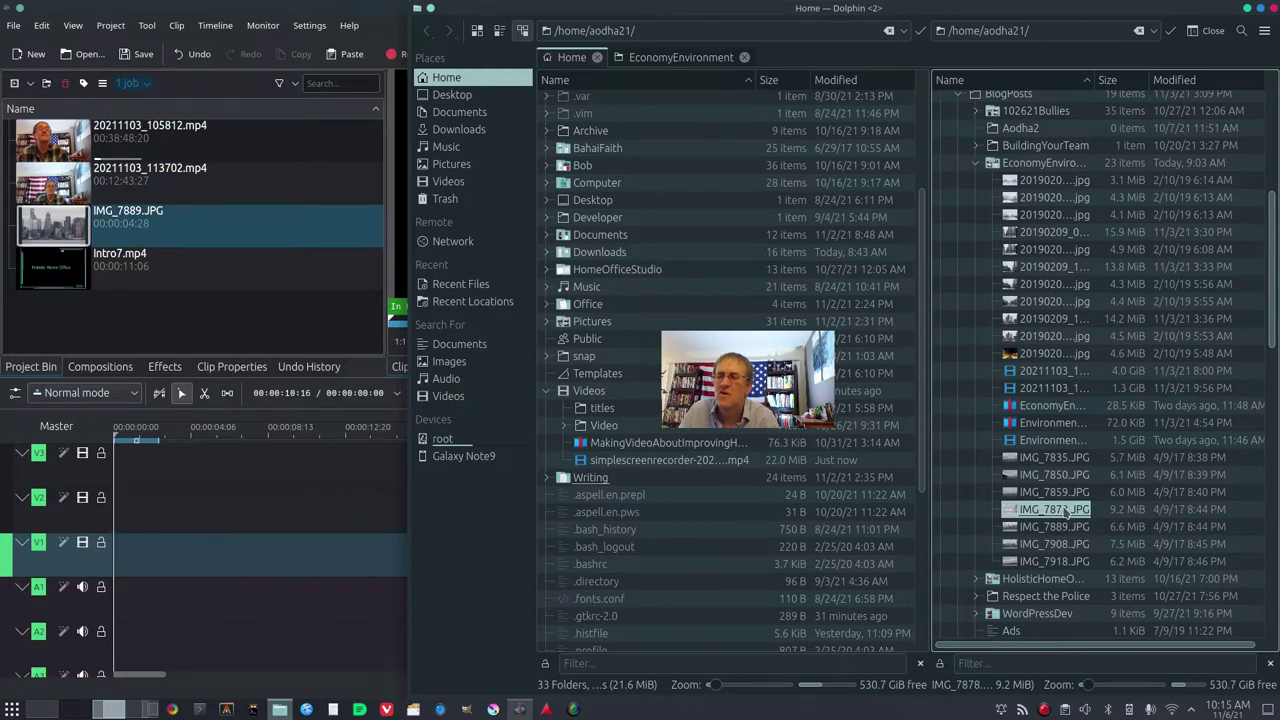
drag(1066, 511, 138, 328)
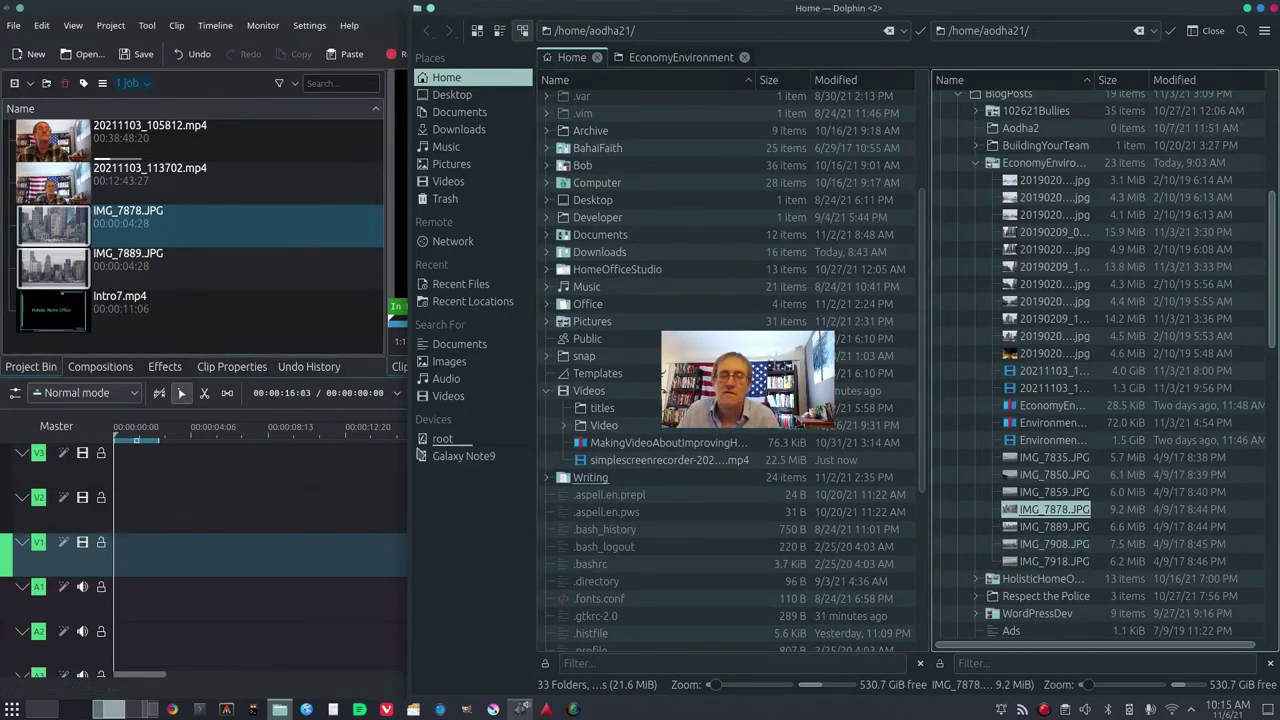
- Place Intro7.mp4 at the start of track V1 and 20211103_105812.mp4 on track V2, starting where the intro ends
click(297, 532)
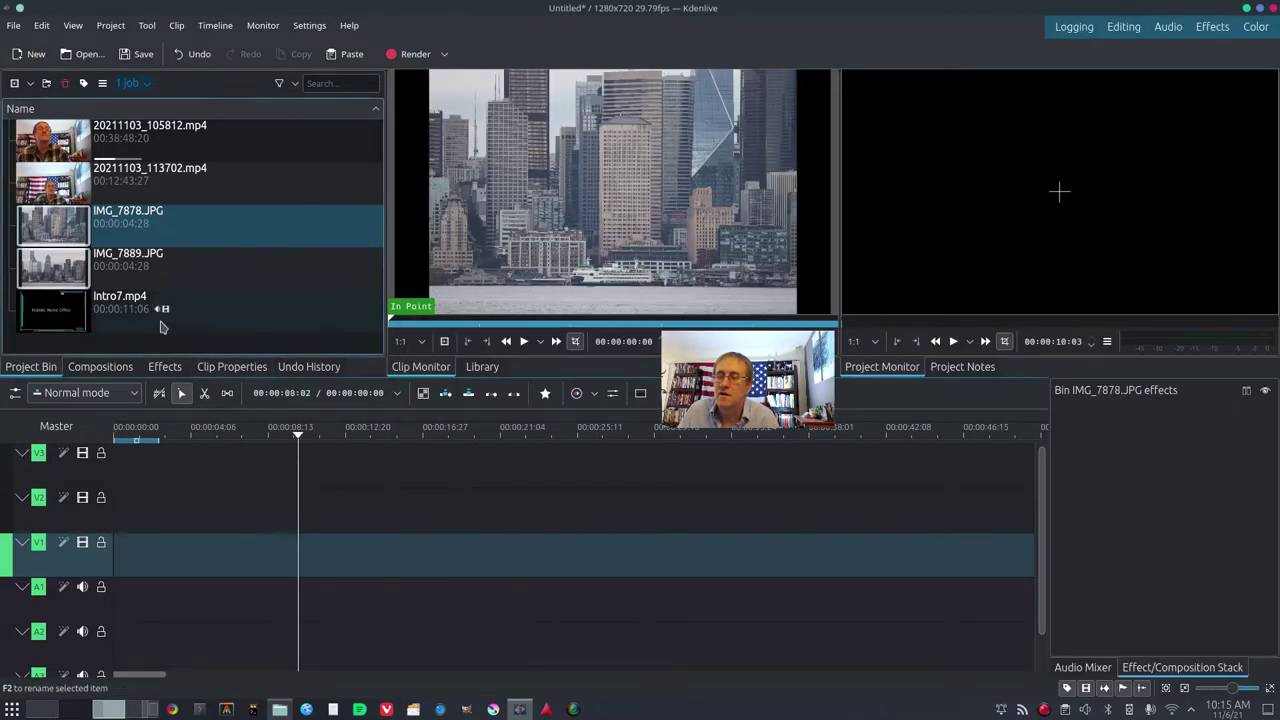
drag(40, 313, 112, 562)
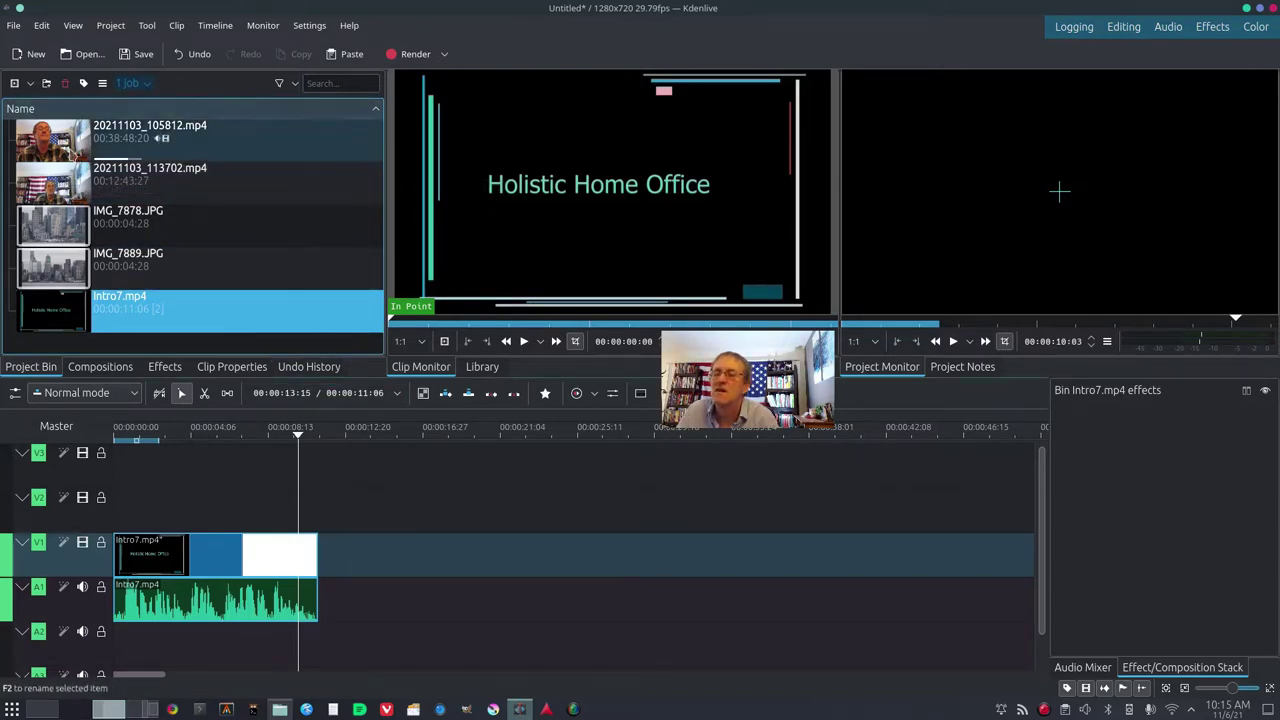
drag(42, 133, 319, 505)
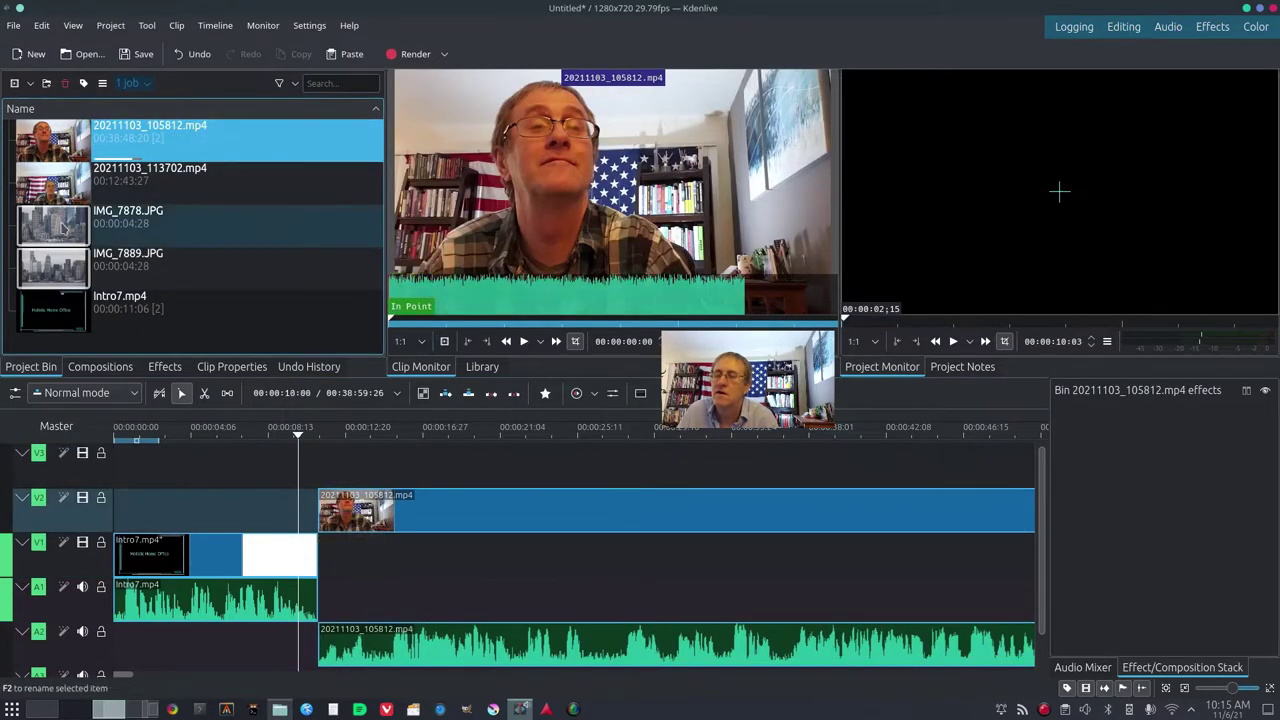
- Place IMG_7889.JPG on track V1 right after the intro and extend it beneath the V2 video to a duration of about 01:37:22
drag(55, 268, 310, 550)
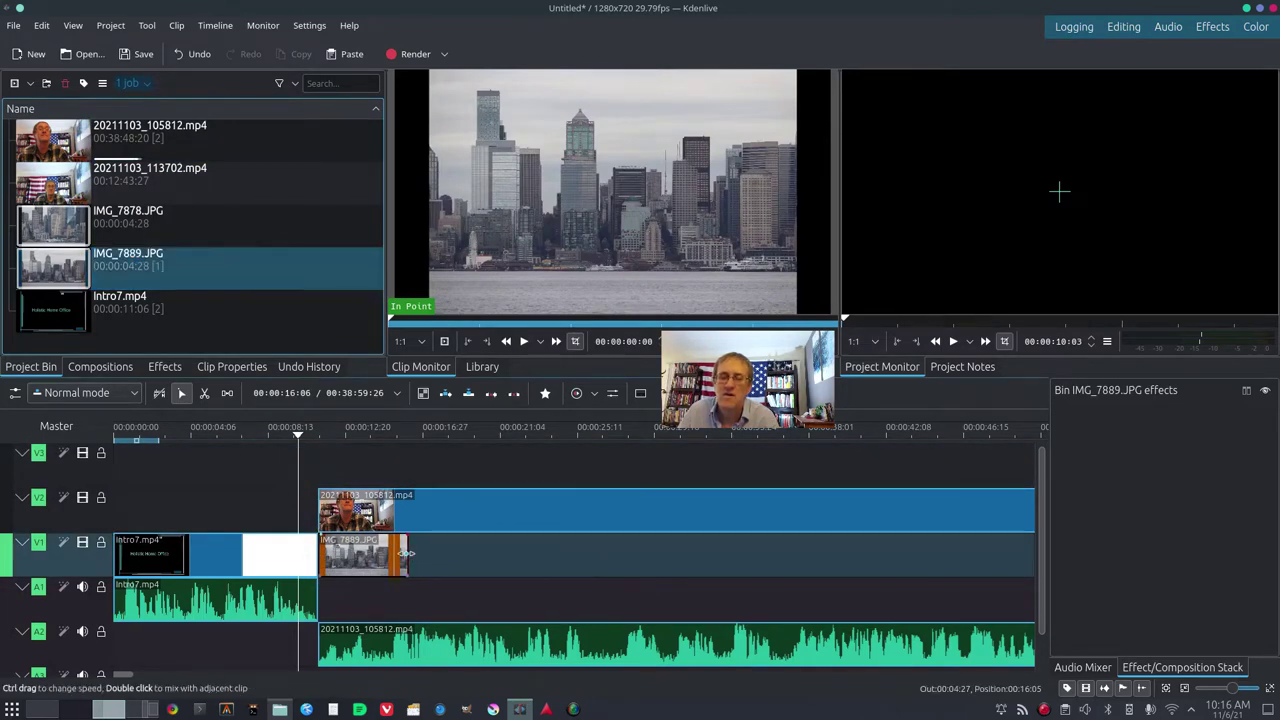
drag(406, 553, 973, 548)
scroll(737, 566, right, 10)
scroll(734, 566, right, 5)
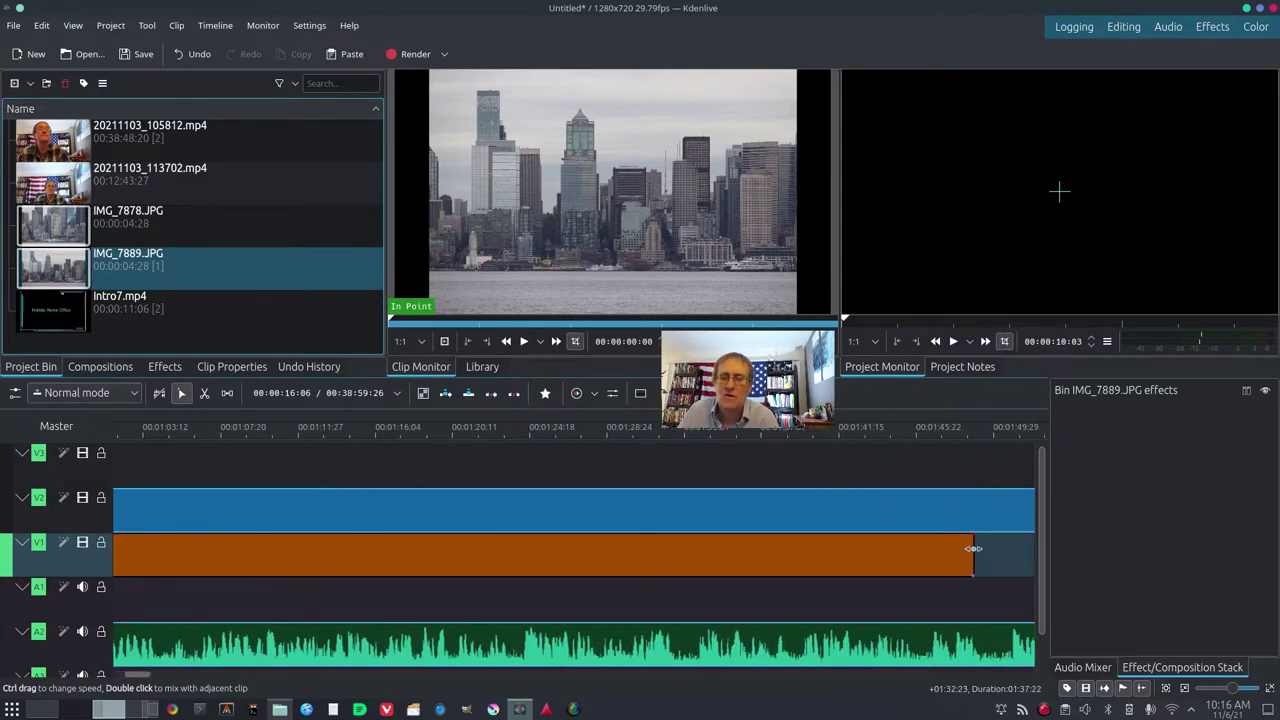
scroll(558, 472, left, 15)
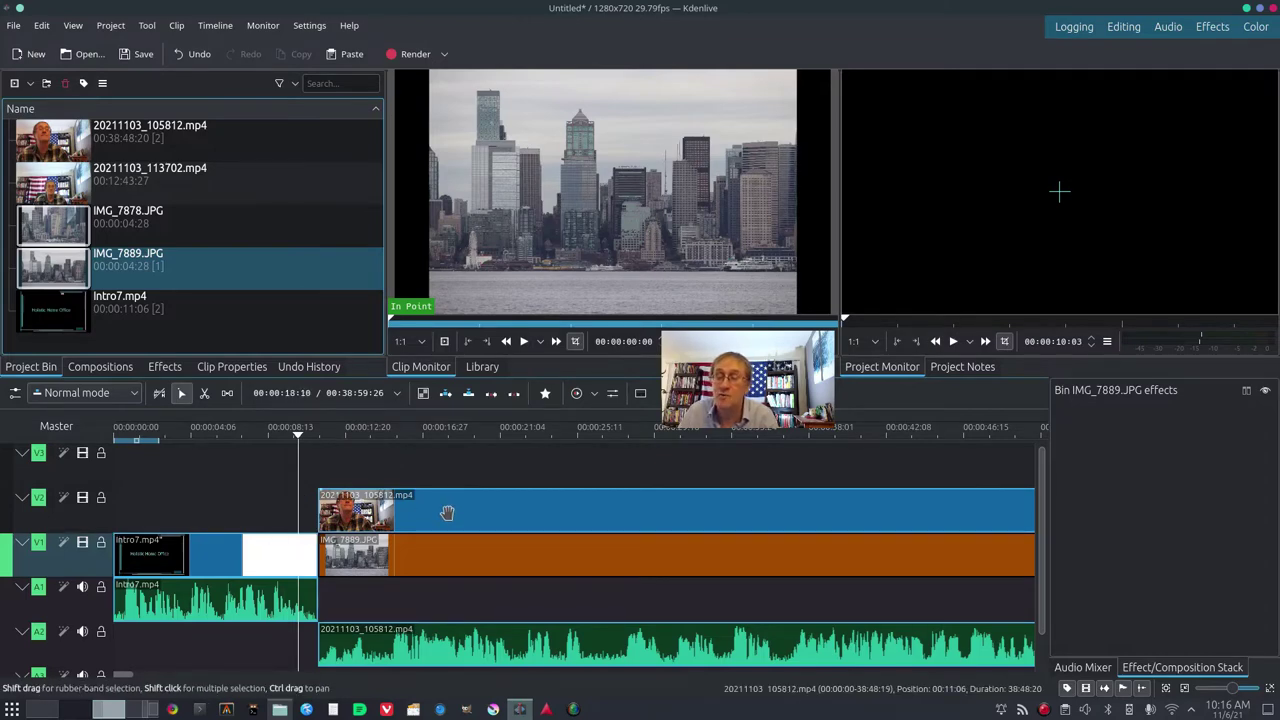
- Look at the Kdenlive manual's Timeline/Grouping page in the browser, and return to Kdenlive
click(42, 709)
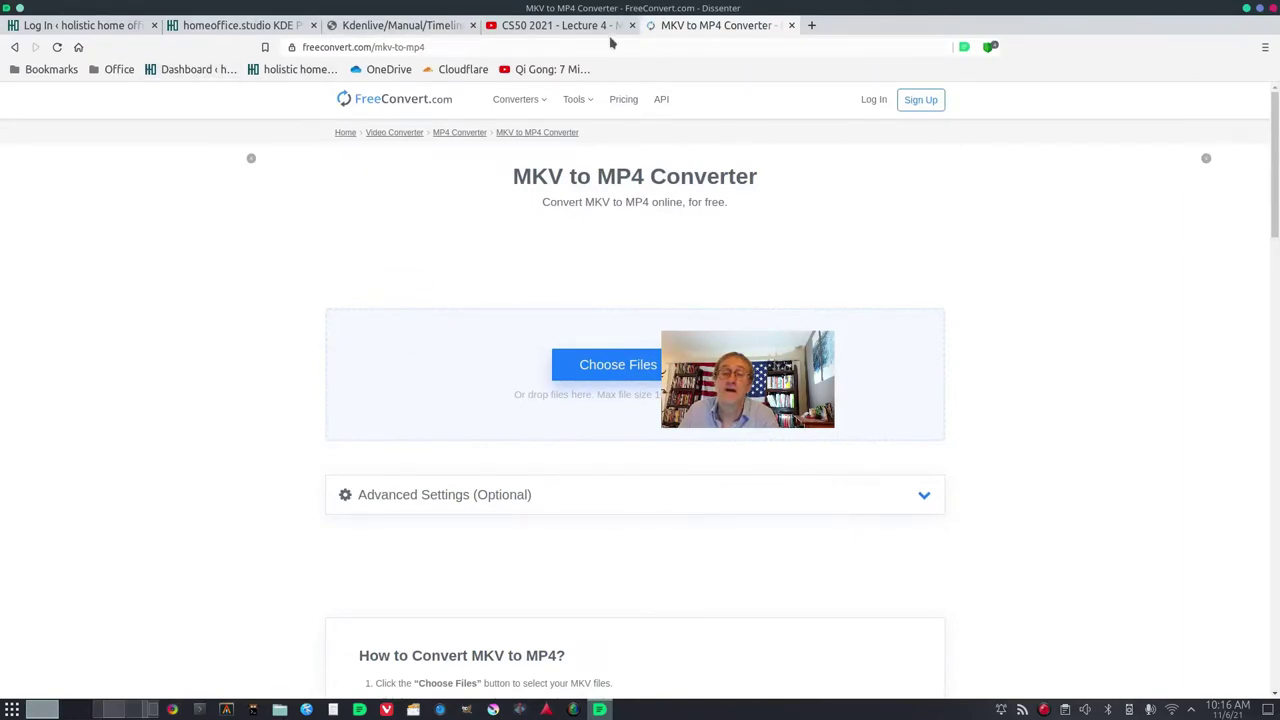
click(390, 25)
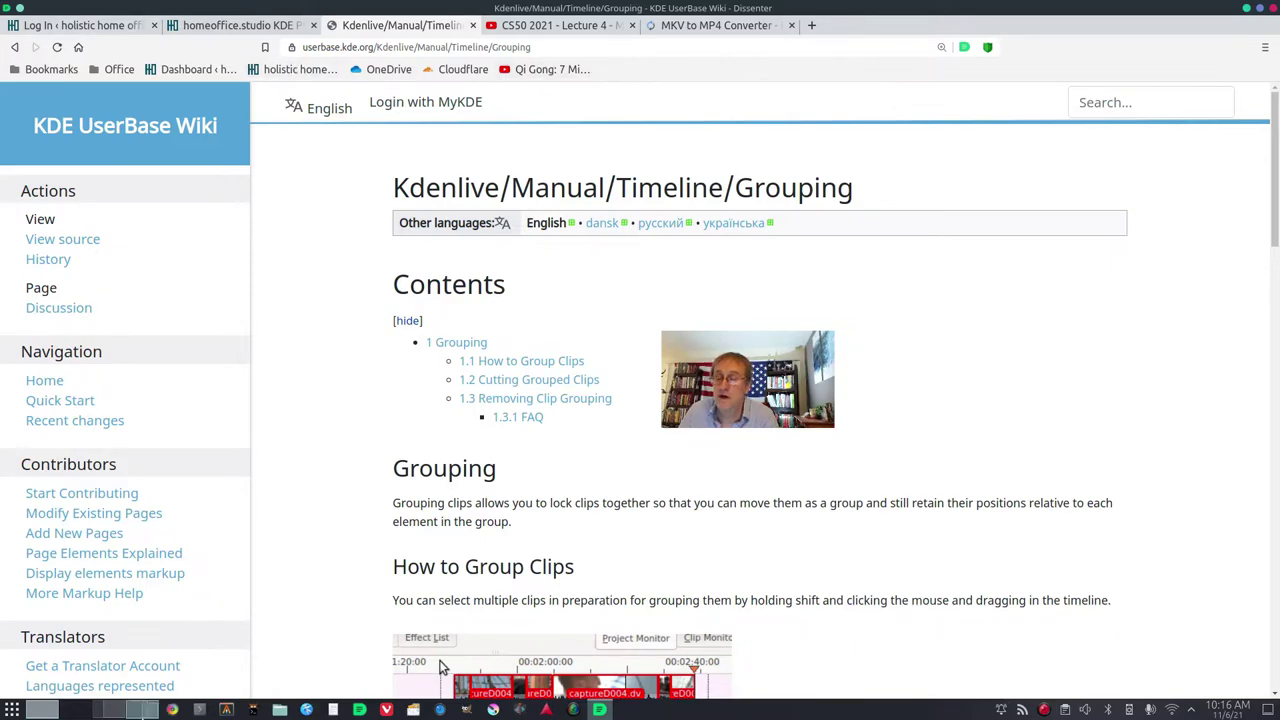
click(103, 712)
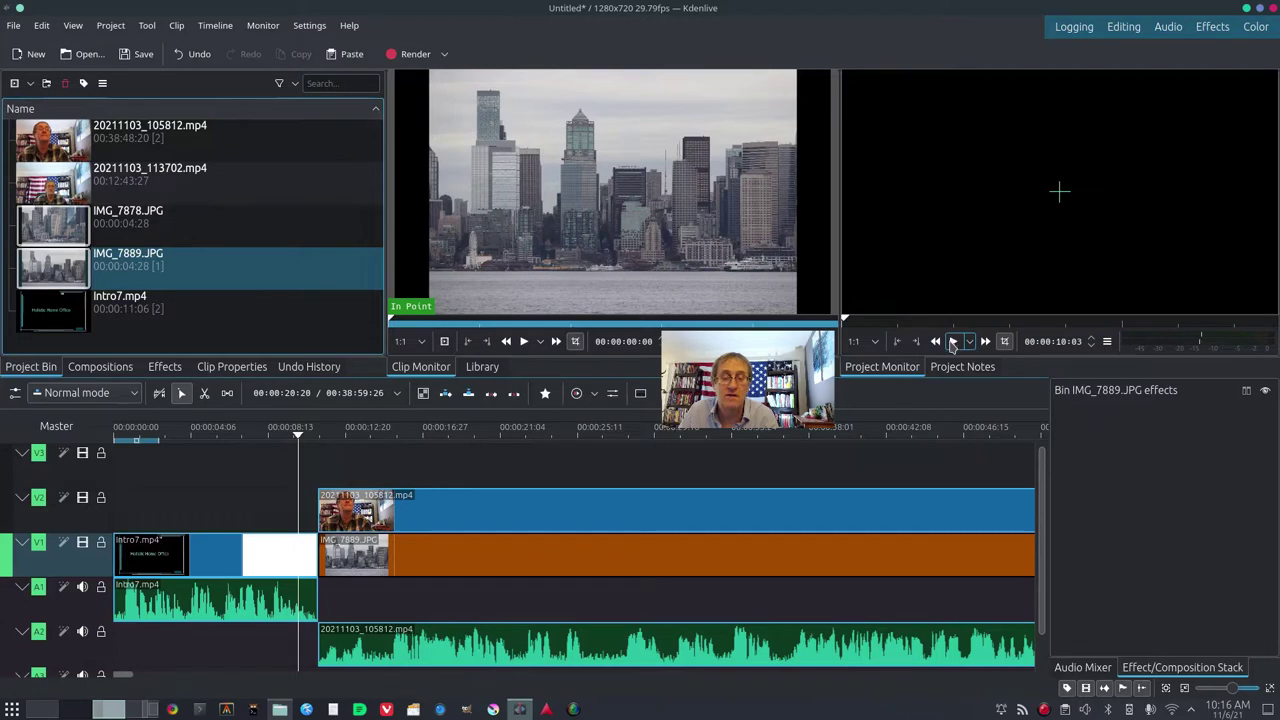
- Preview the timeline from the intro into the V2 video and view the compositions available for the V2 clip
click(953, 342)
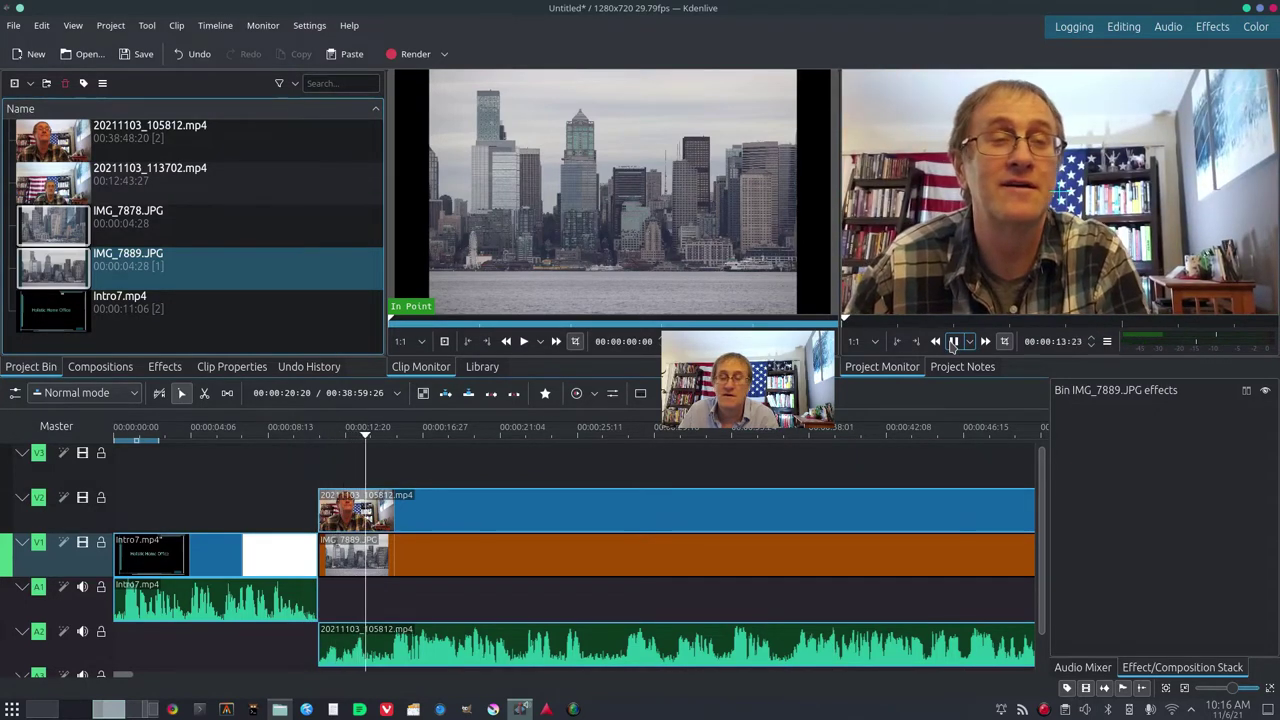
click(262, 483)
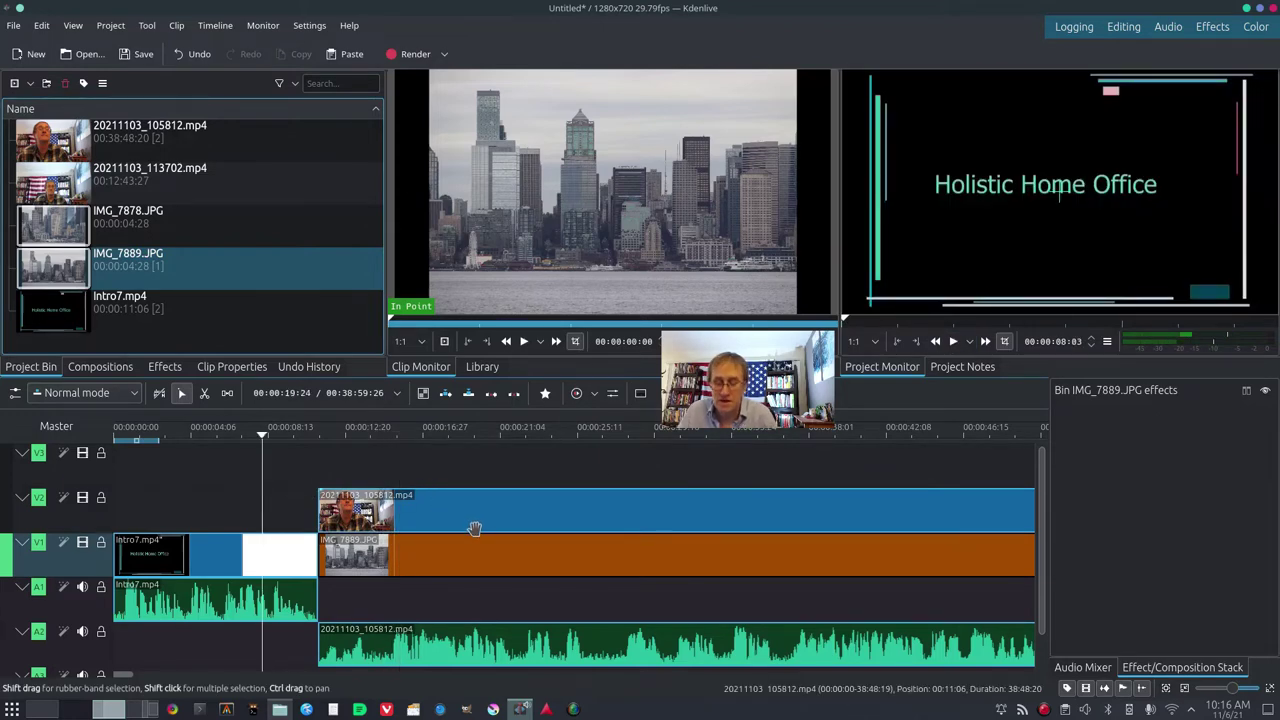
right_click(485, 520)
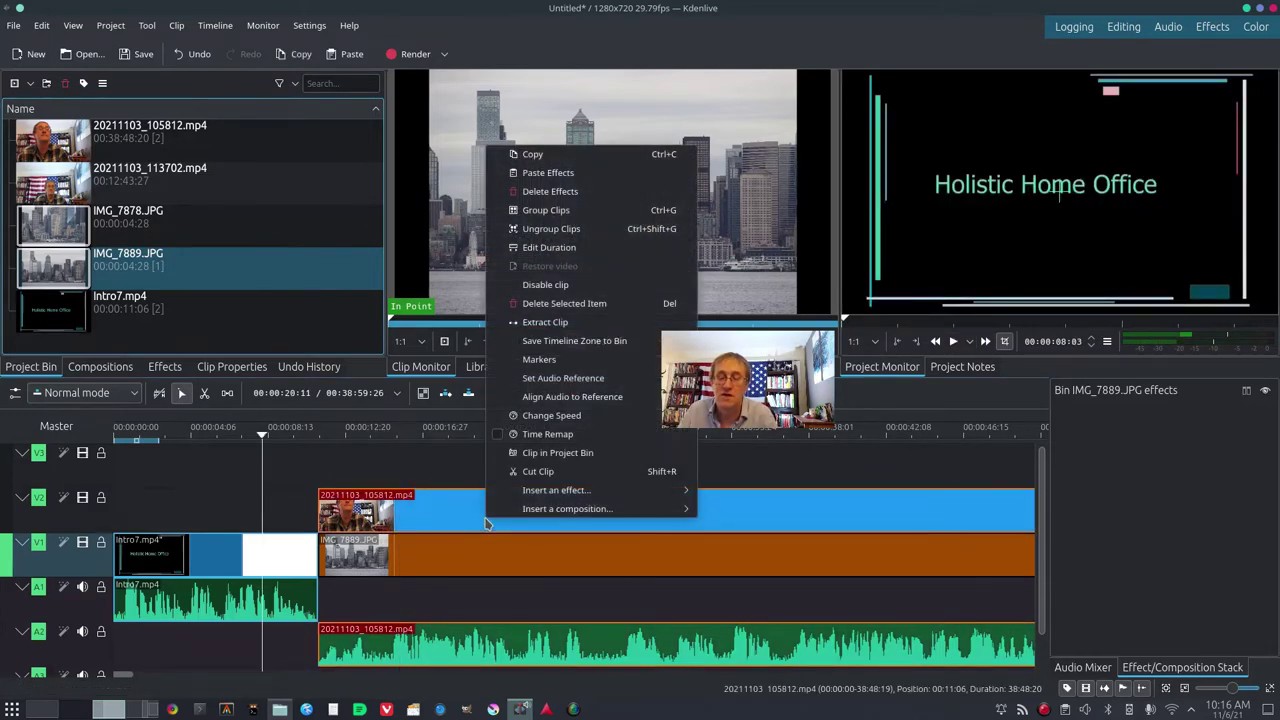
mouse_move(552, 515)
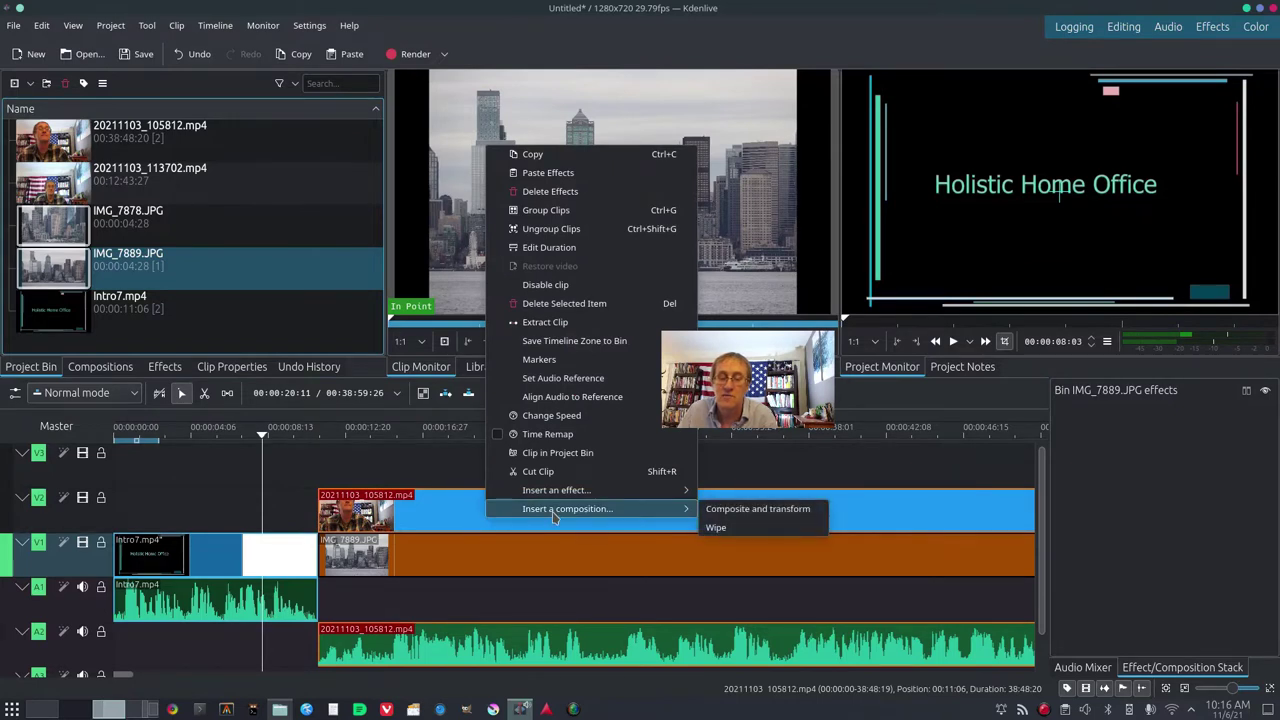
key(Escape)
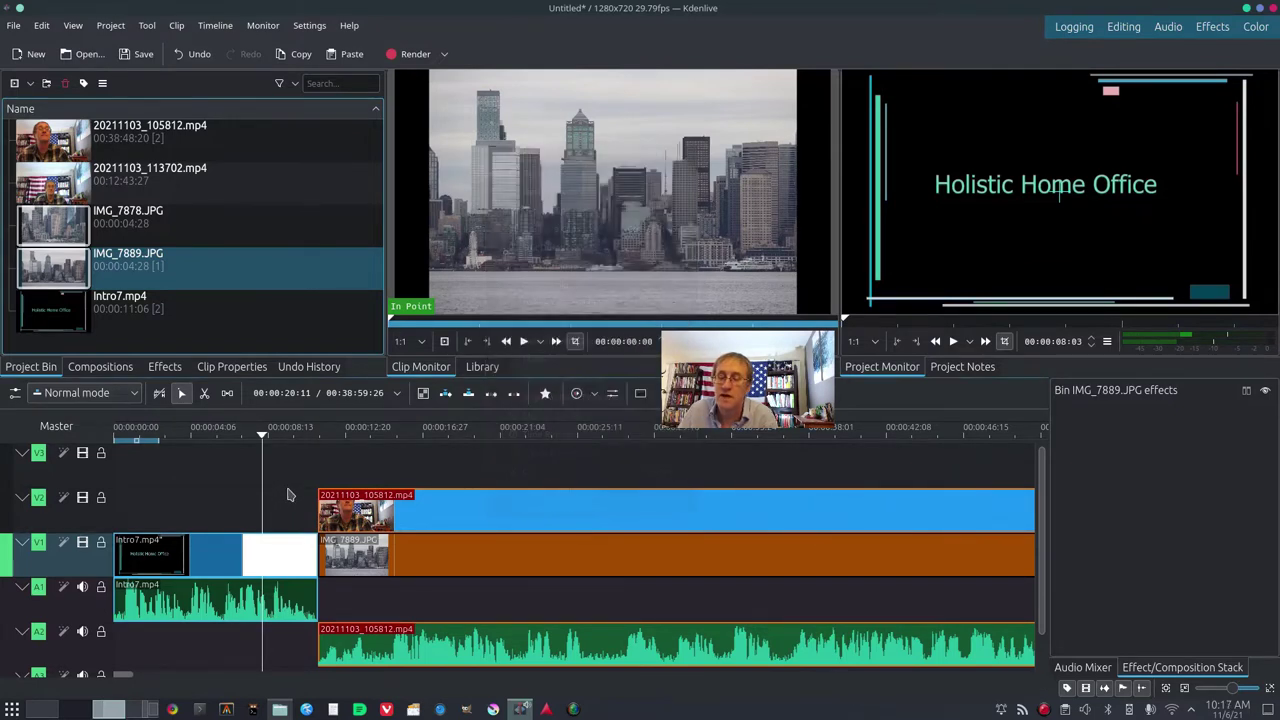
- Cut the V2 video and the V1 city image with the Razor tool at about 00:00:24:17
click(204, 394)
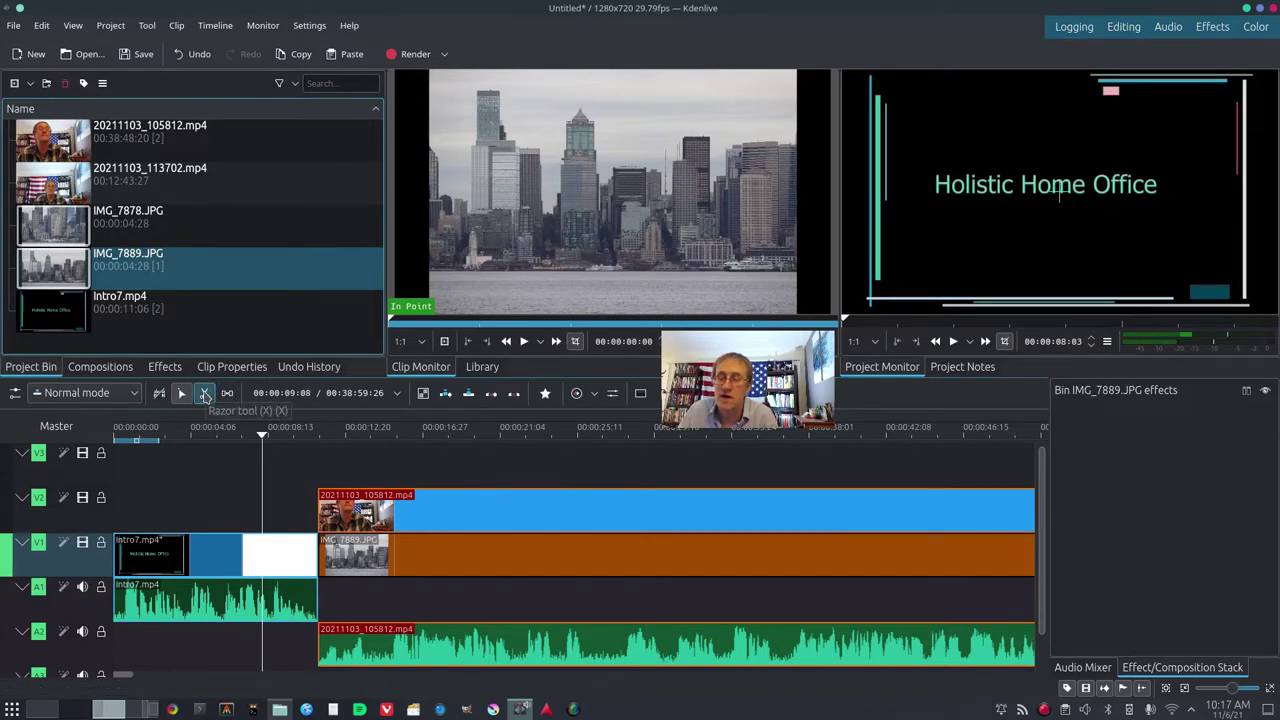
click(561, 528)
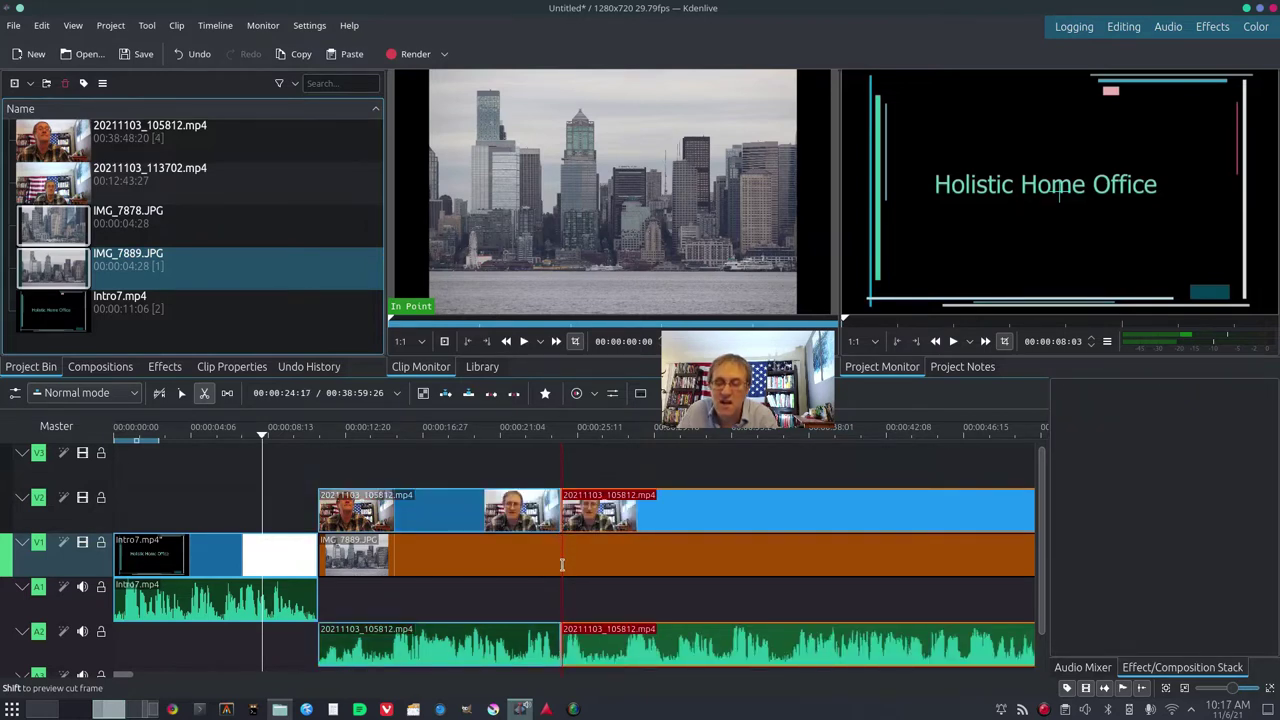
click(560, 566)
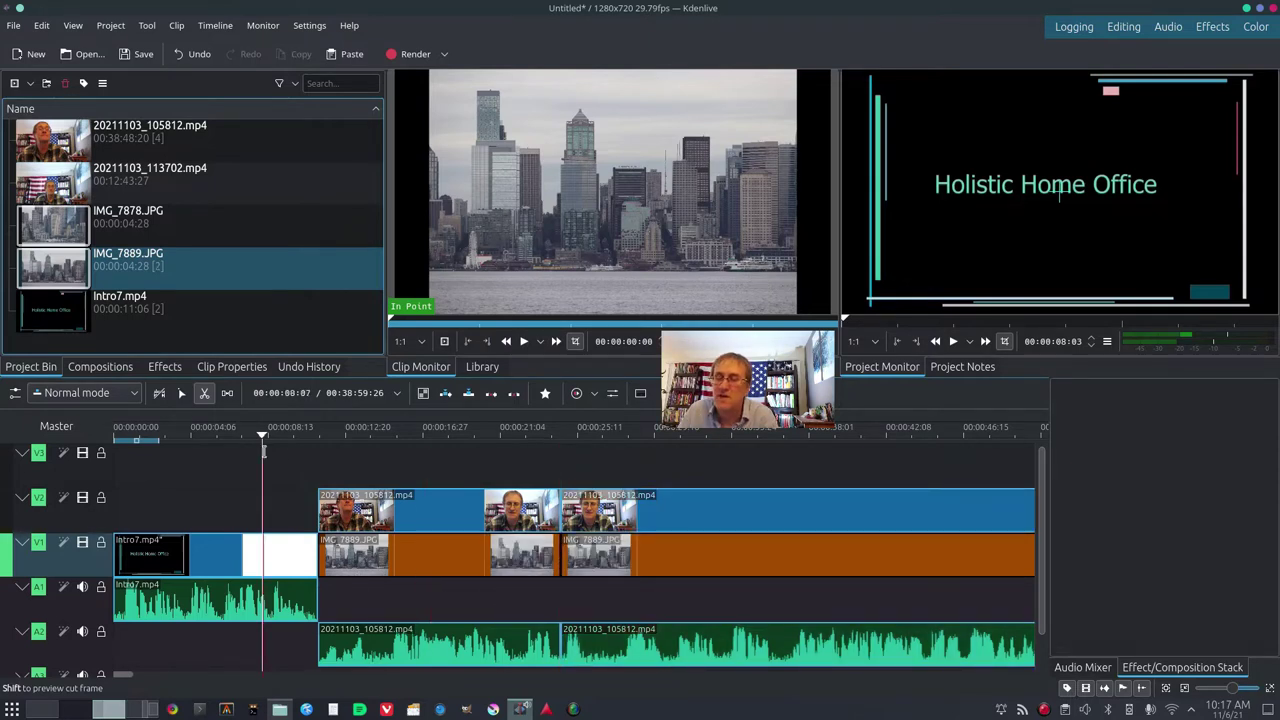
- Move the playhead to 00:00:36:15 and cut the V2 video there with the Razor tool
click(181, 394)
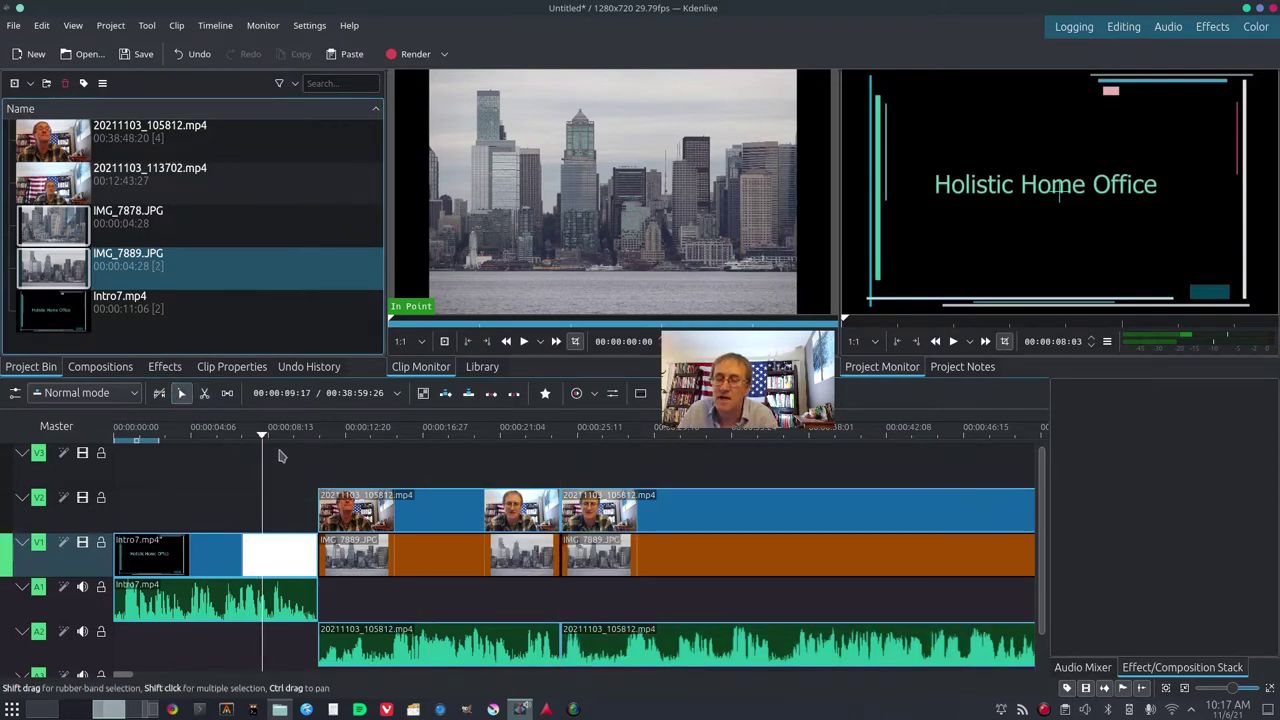
click(261, 438)
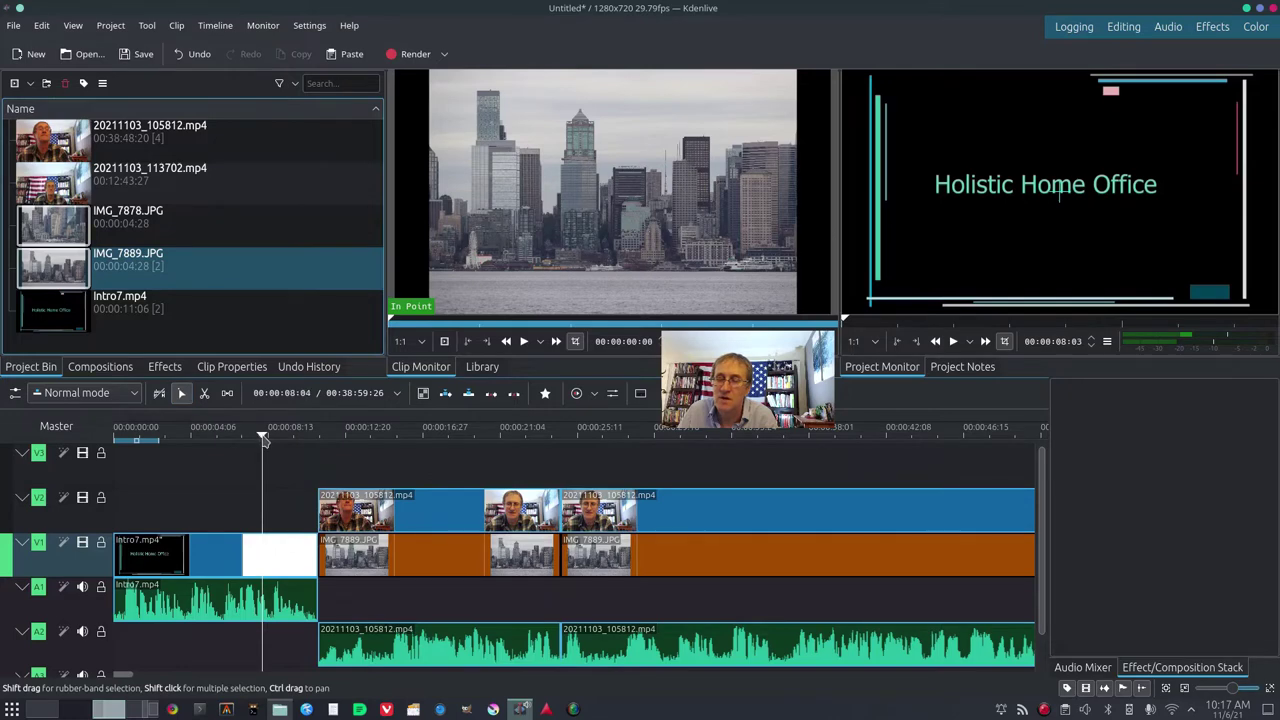
drag(263, 440, 597, 470)
click(781, 468)
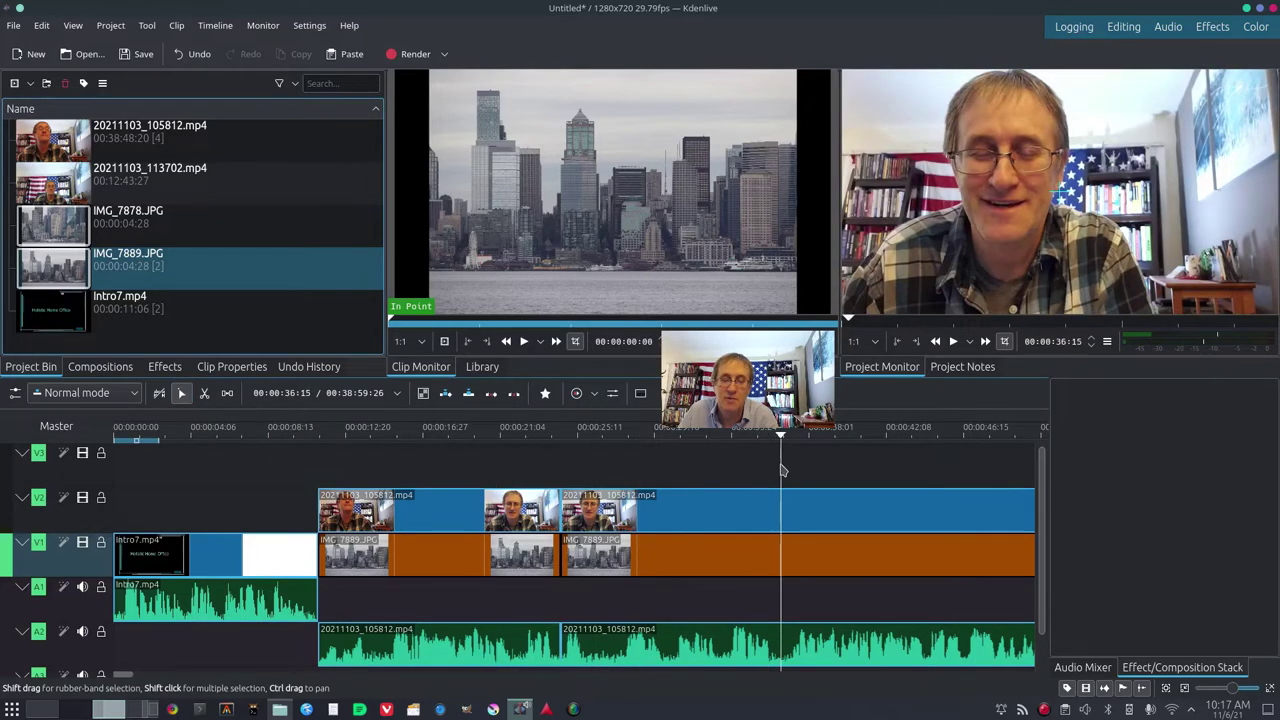
click(205, 393)
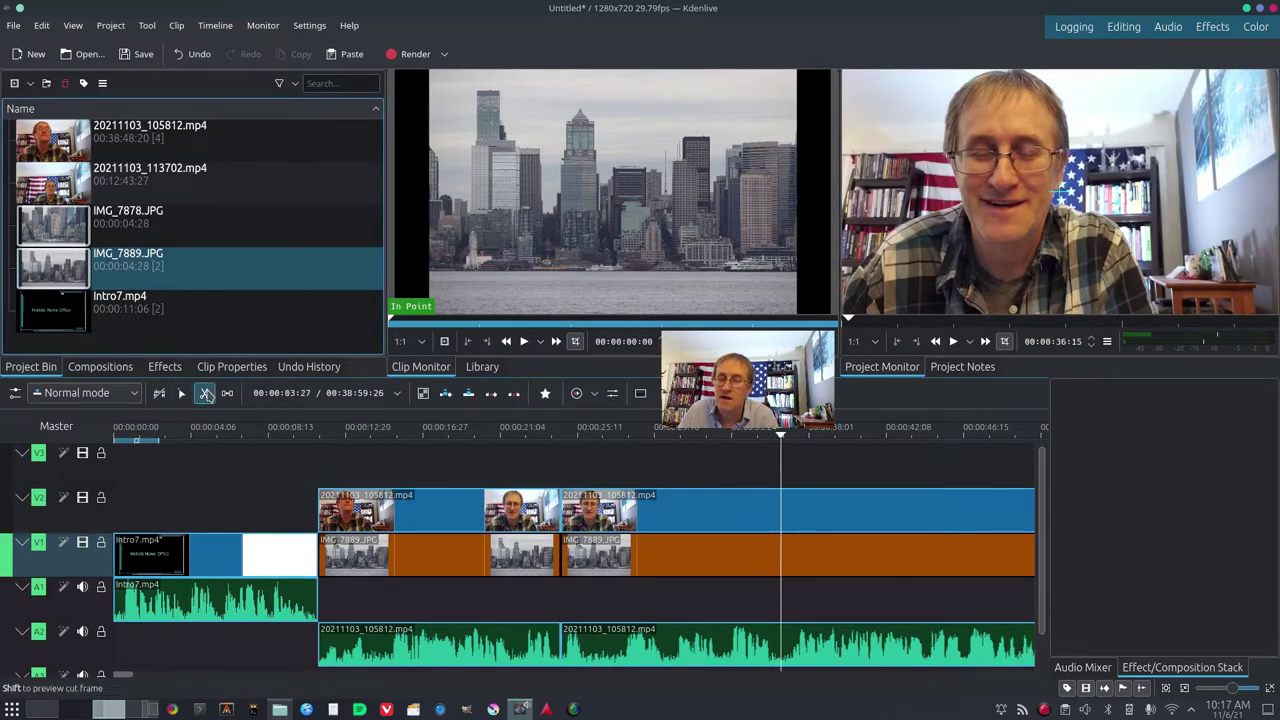
click(780, 516)
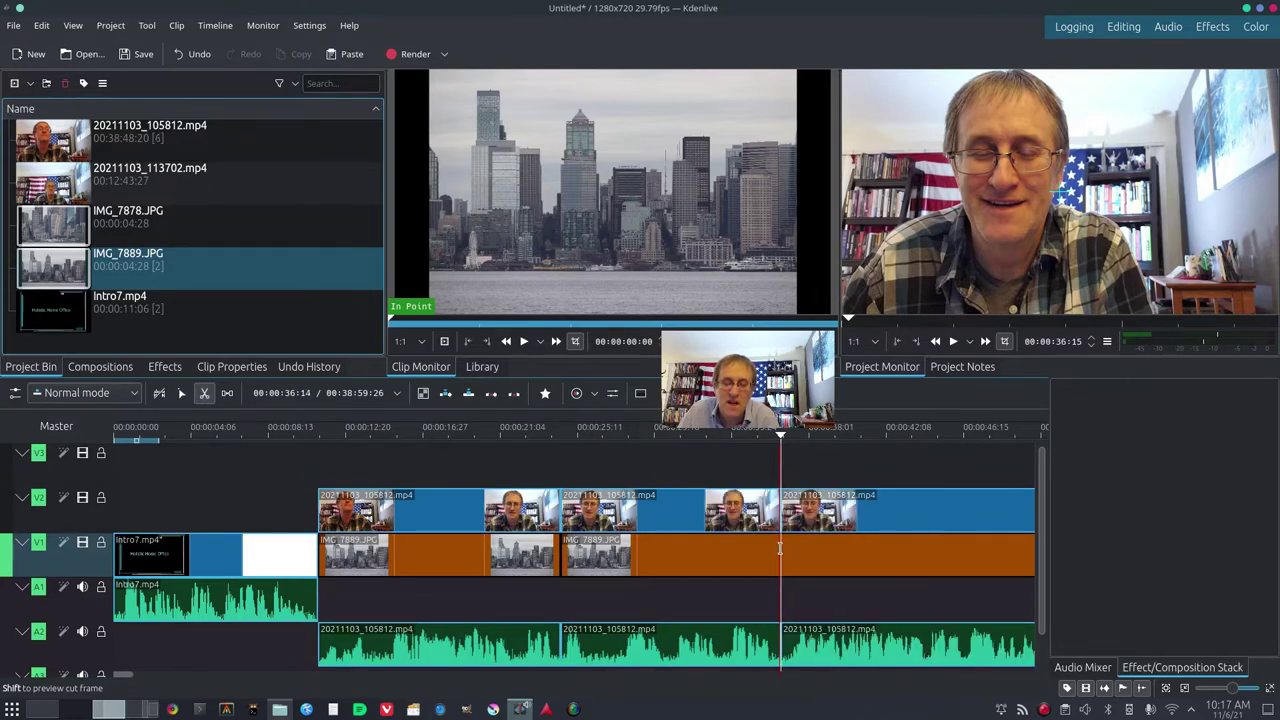
- Cut the V1 city image at 00:00:36:15 and insert a Composite and transform composition on the middle V2 video segment
click(780, 548)
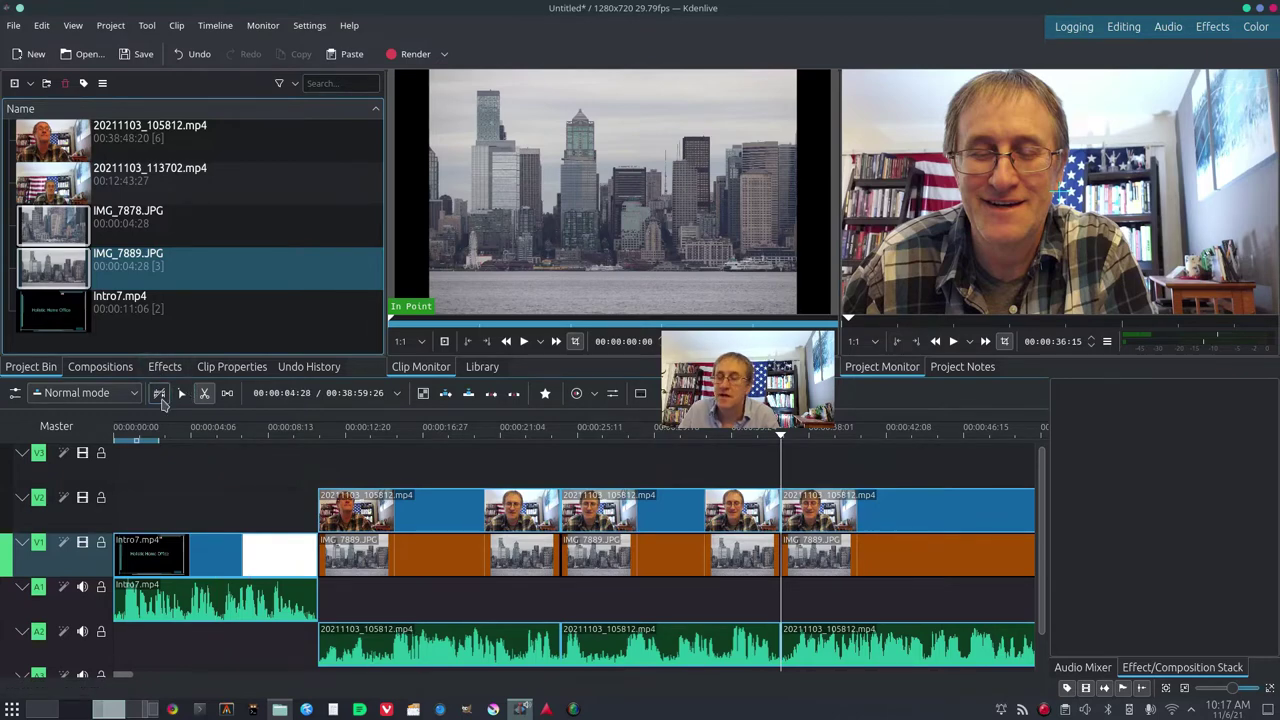
click(181, 394)
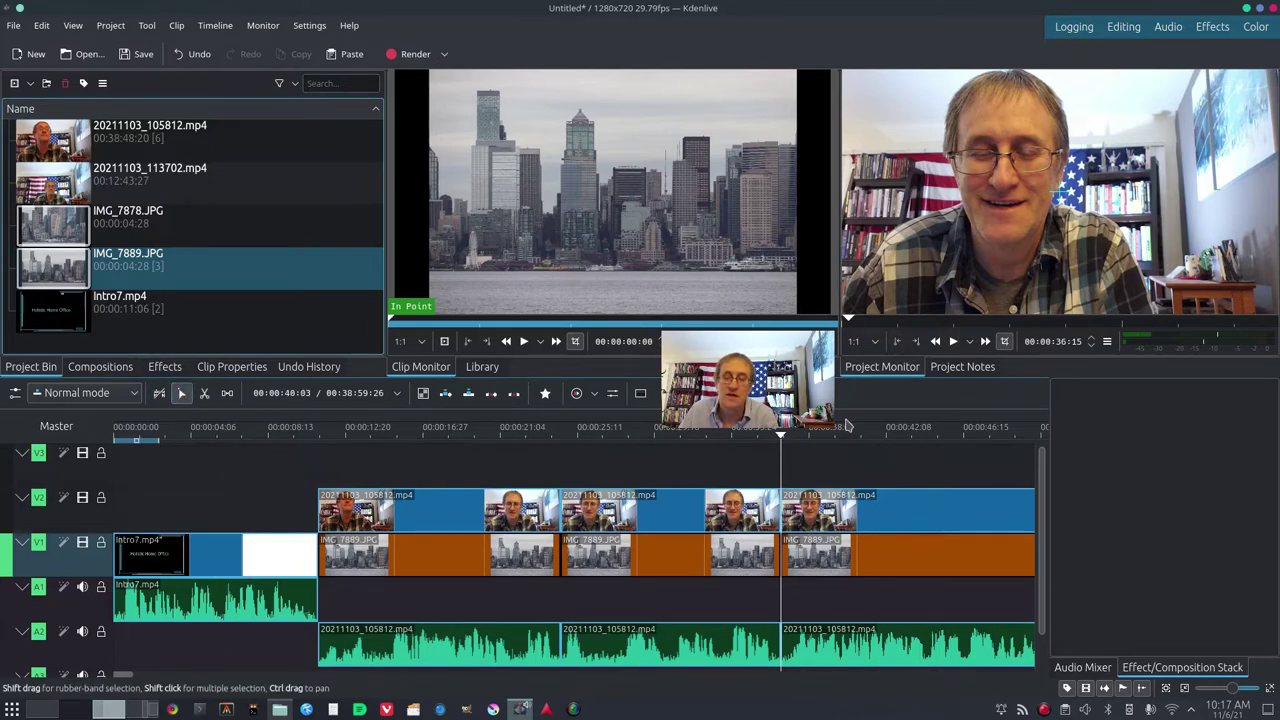
right_click(653, 507)
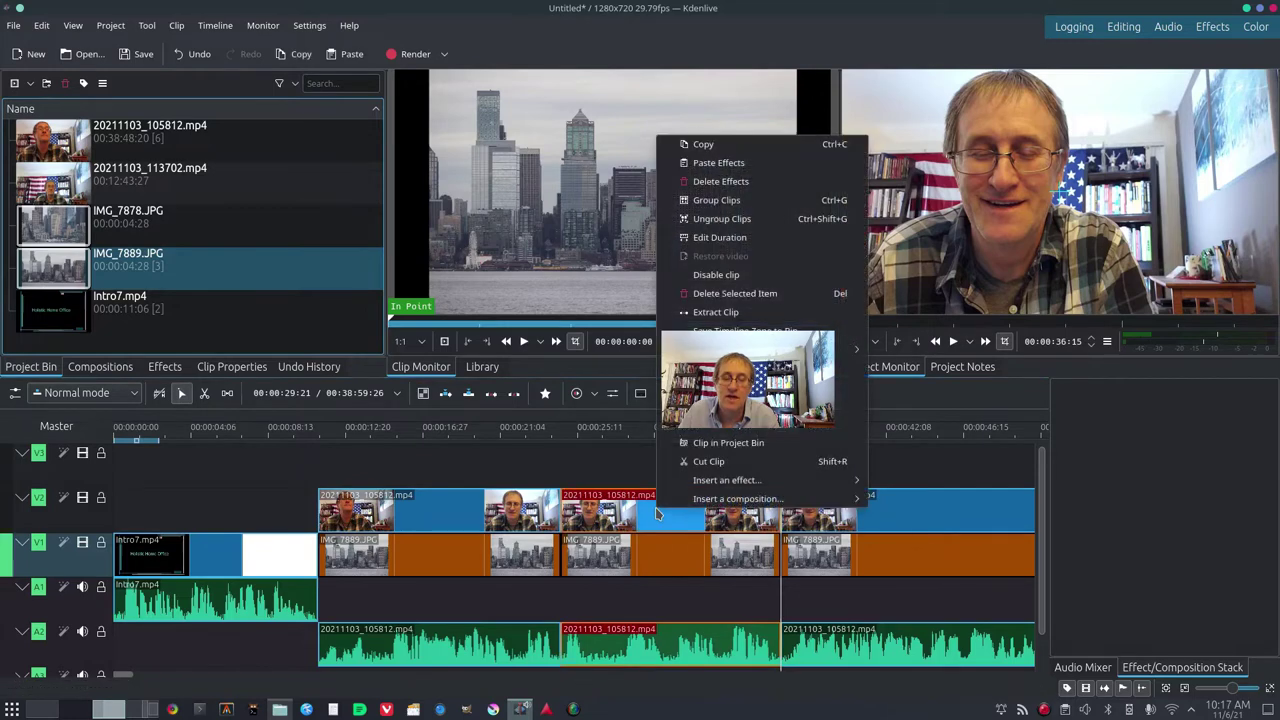
mouse_move(730, 500)
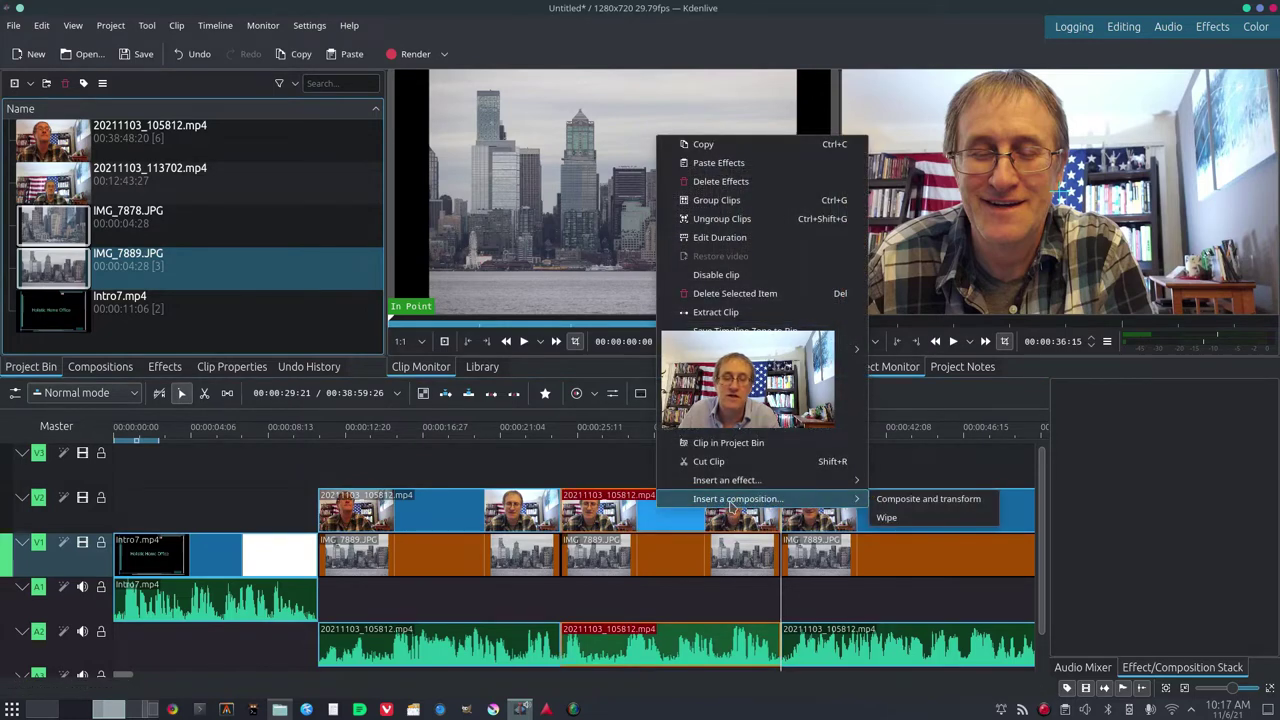
click(905, 502)
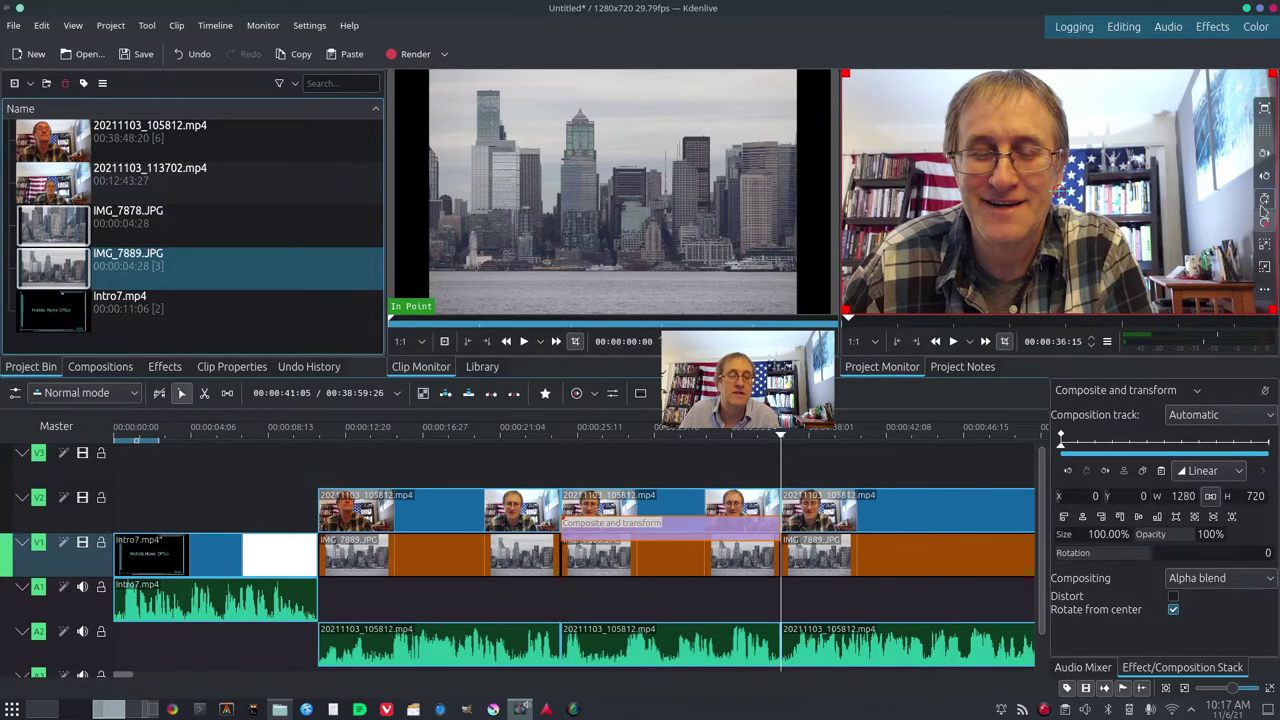
- Shrink the composited talking video to about 209 × 111 and place it near the frame's upper-right corner at about X 953, Y 33
click(1005, 342)
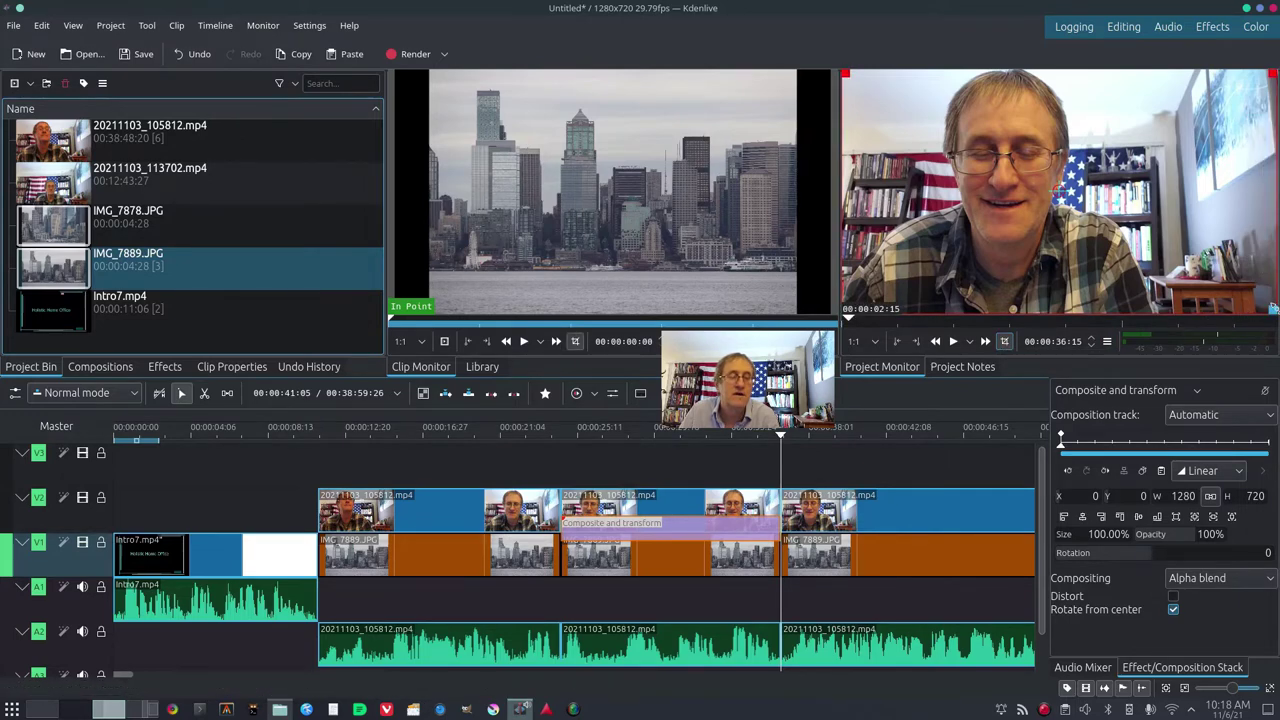
drag(1273, 308, 911, 104)
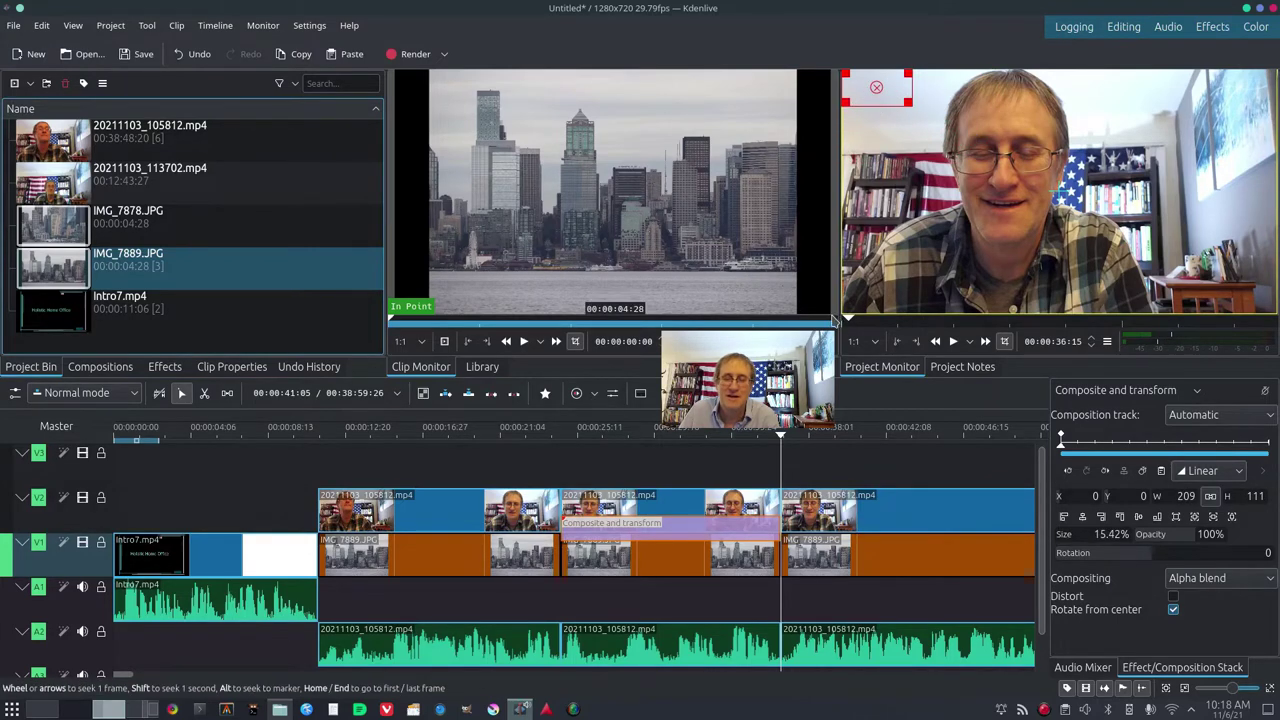
click(676, 443)
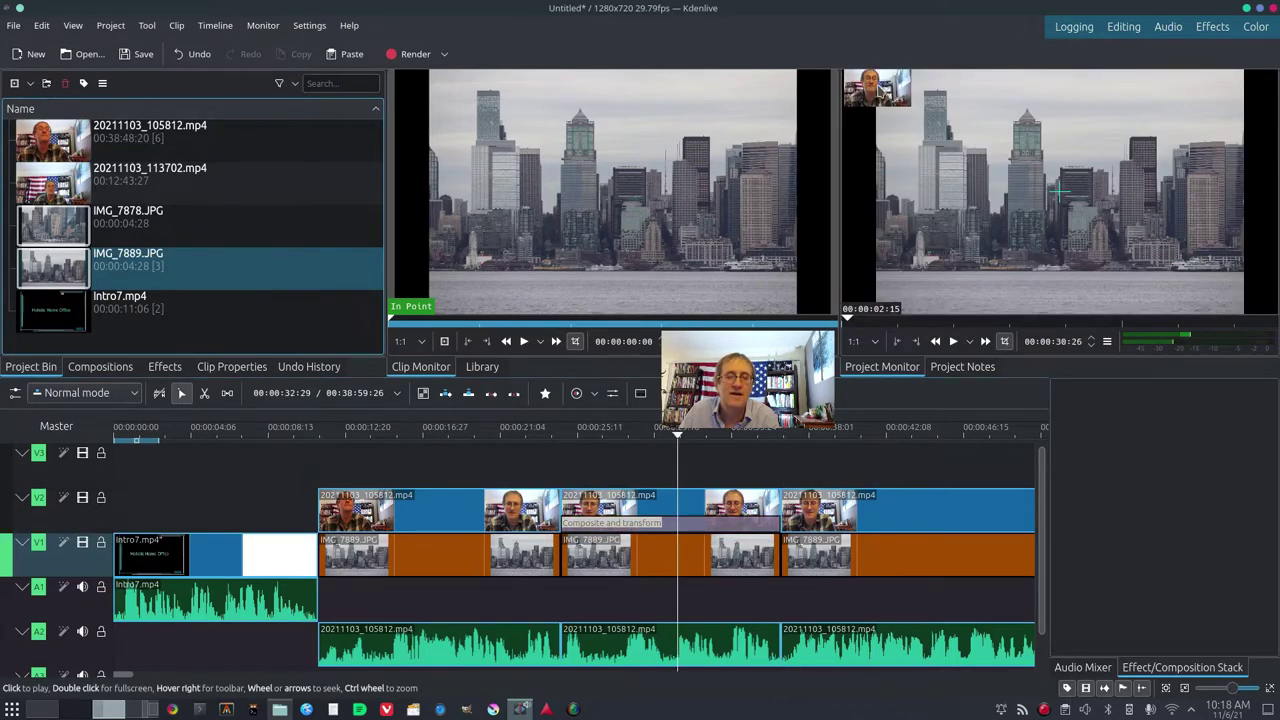
click(650, 523)
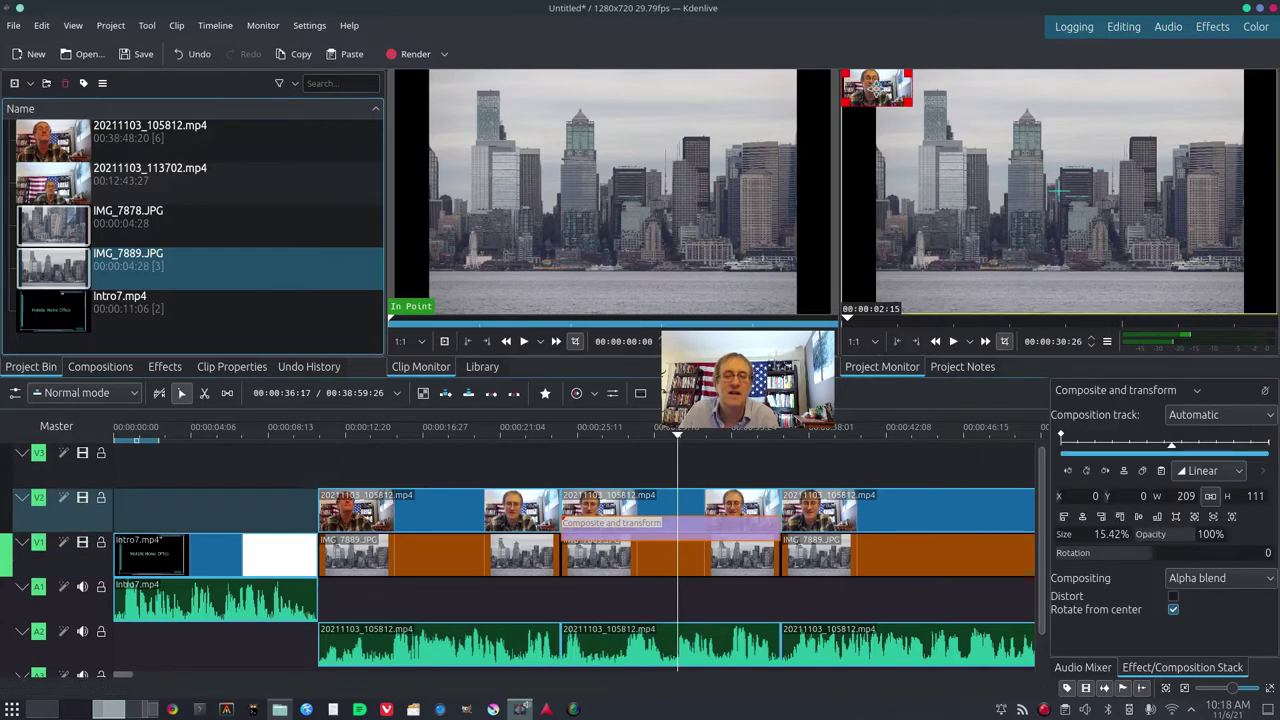
drag(875, 89, 1201, 99)
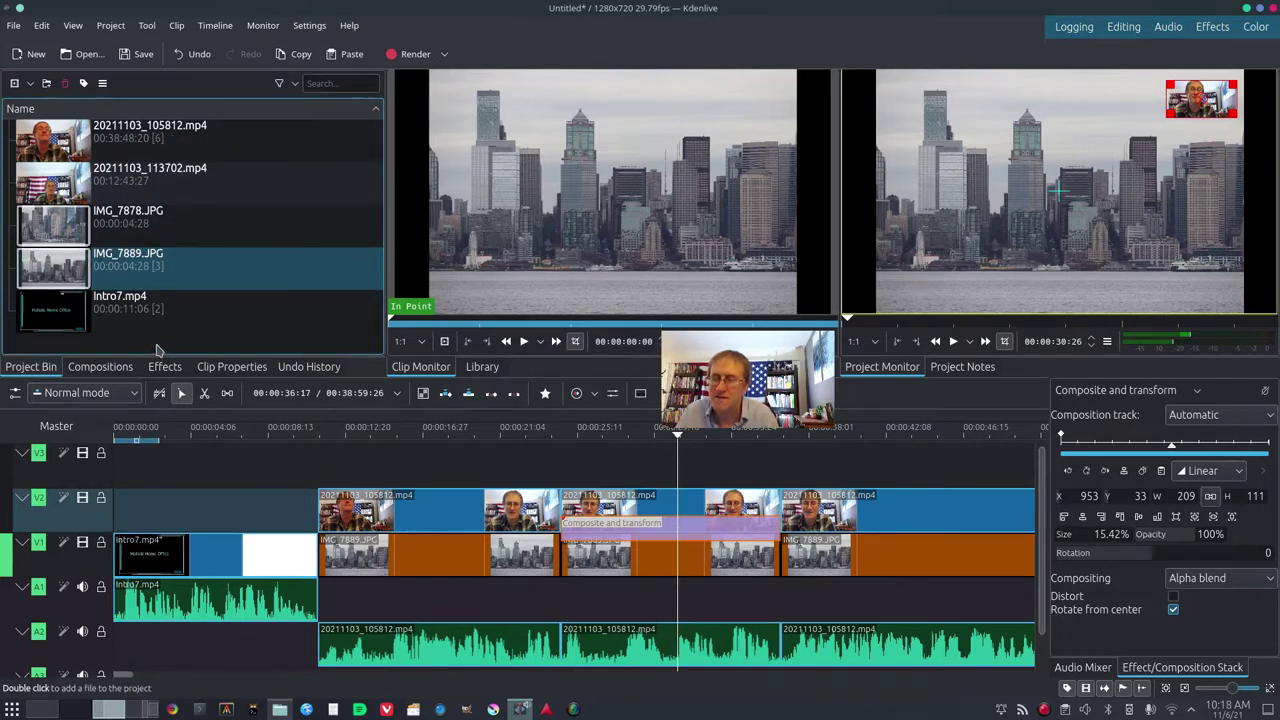
- Start a new title clip and draw a black rectangle about 769 × 176 in the upper part of its frame
right_click(157, 349)
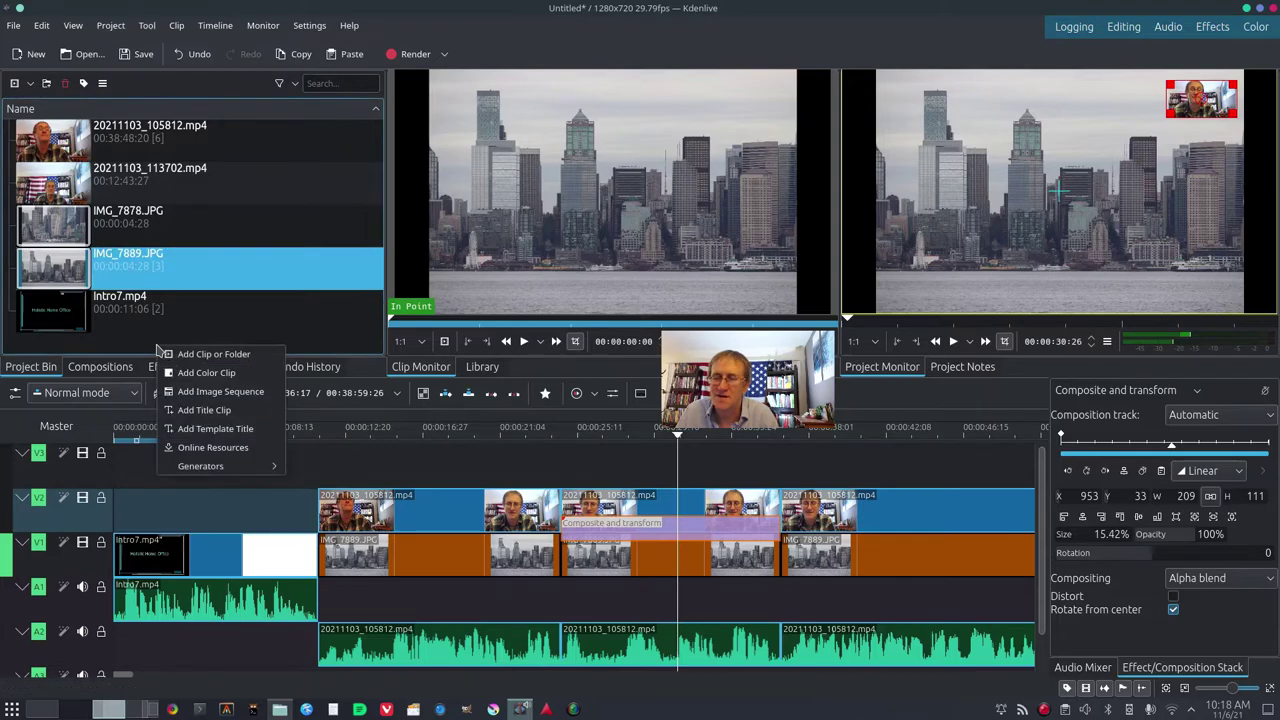
click(207, 411)
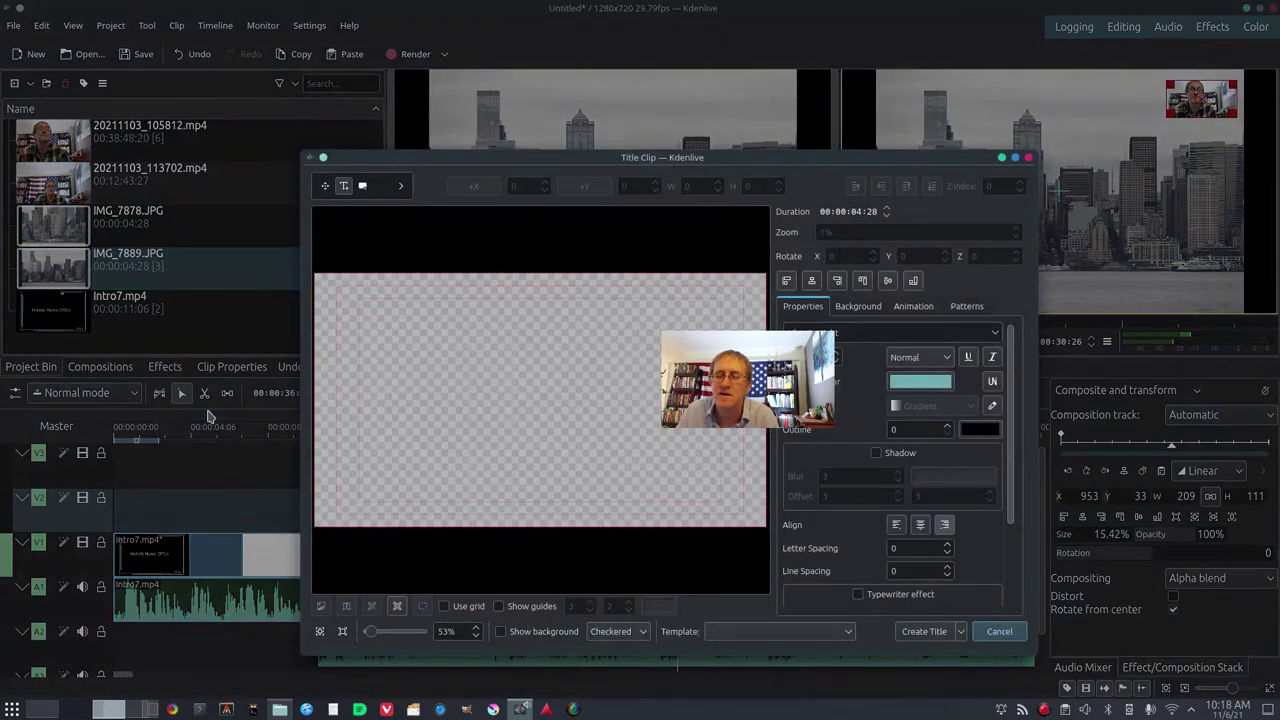
click(363, 186)
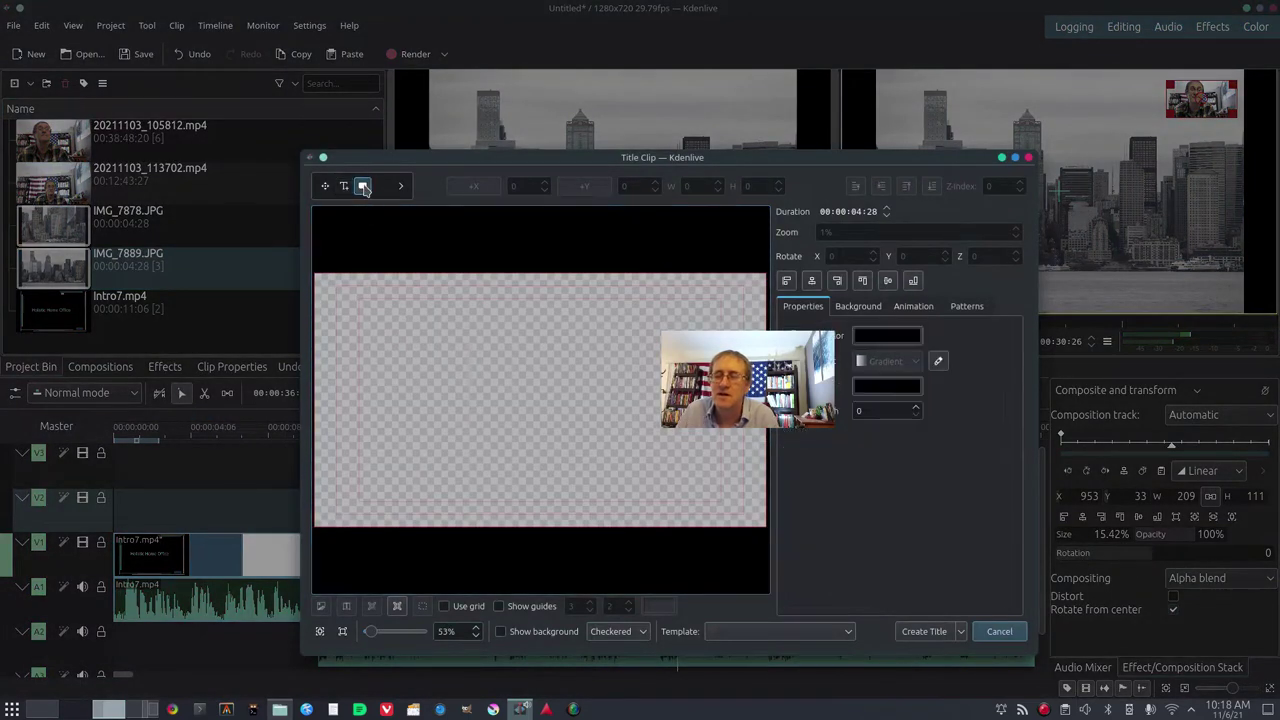
mouse_move(365, 313)
mouse_down()
mouse_move(700, 360)
mouse_move(636, 376)
mouse_up()
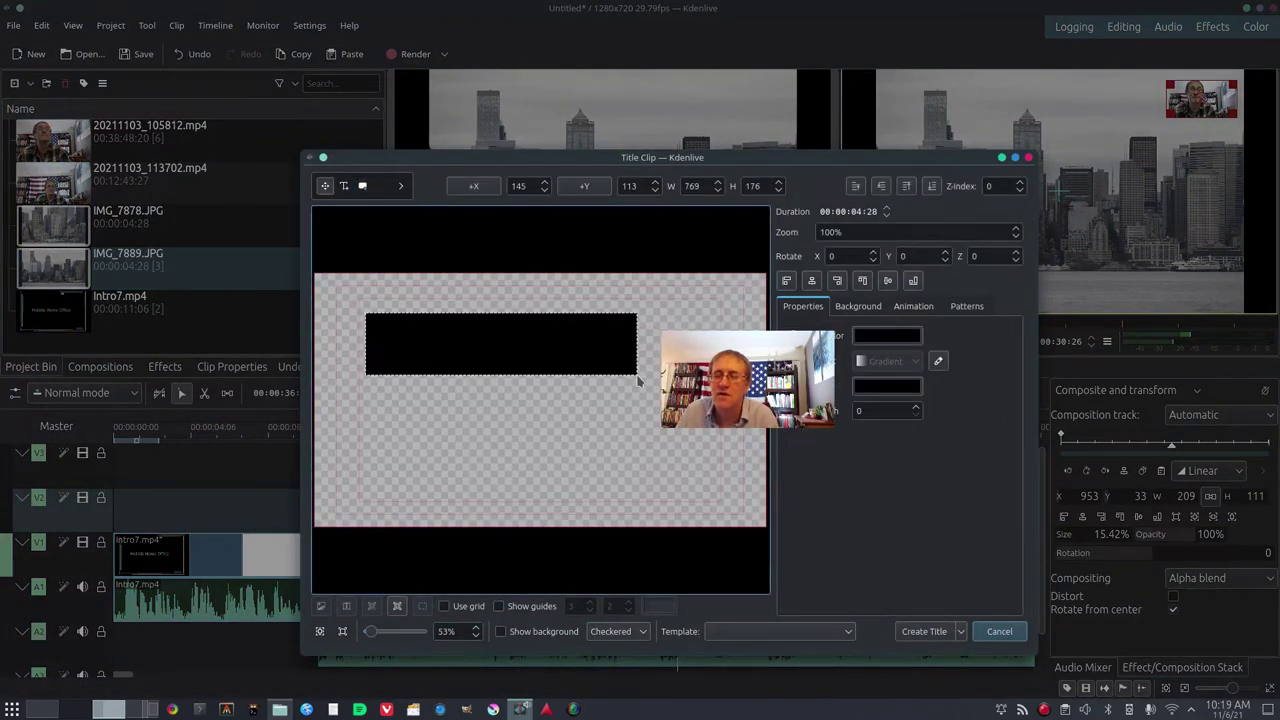
click(344, 187)
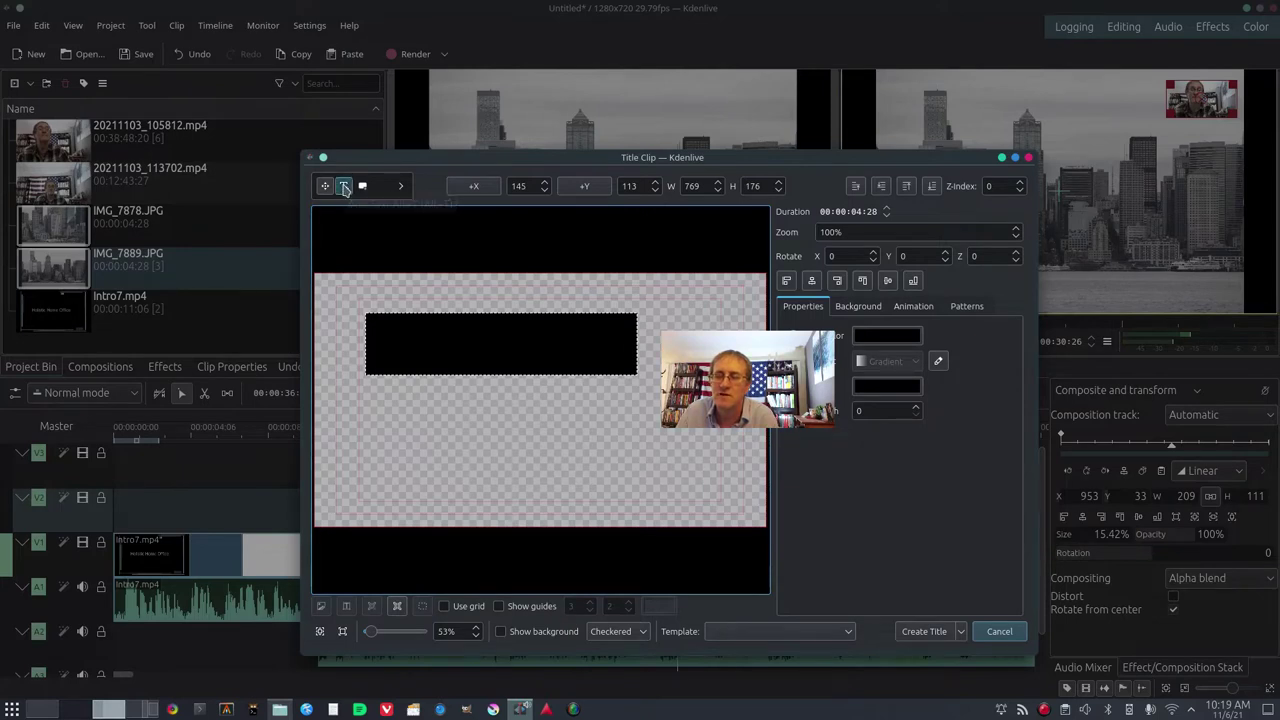
click(382, 408)
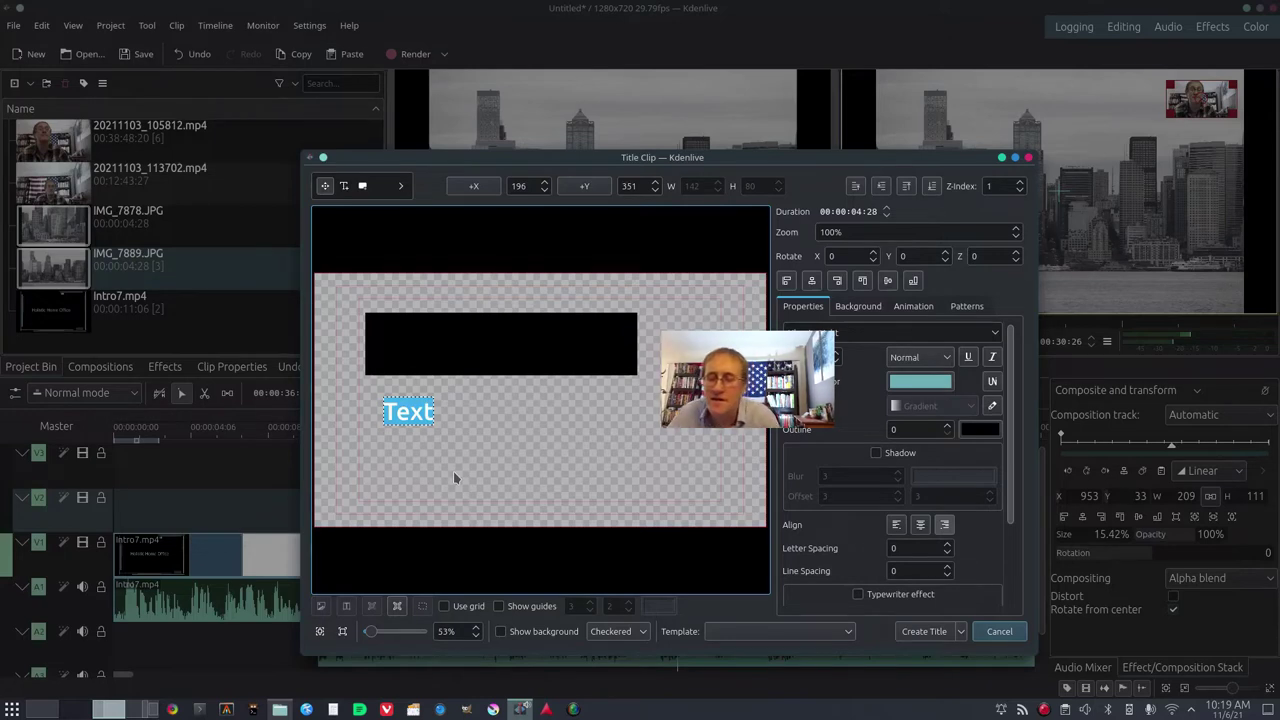
key(BackSpace)
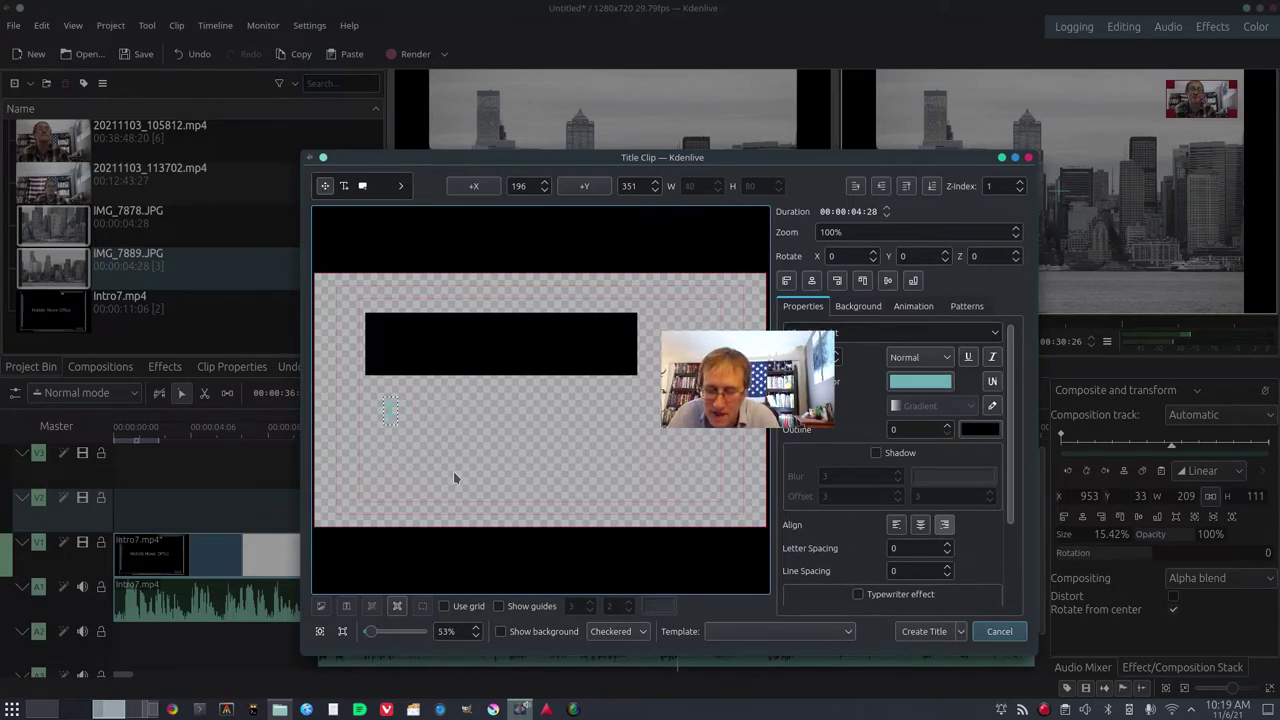
text(Title)
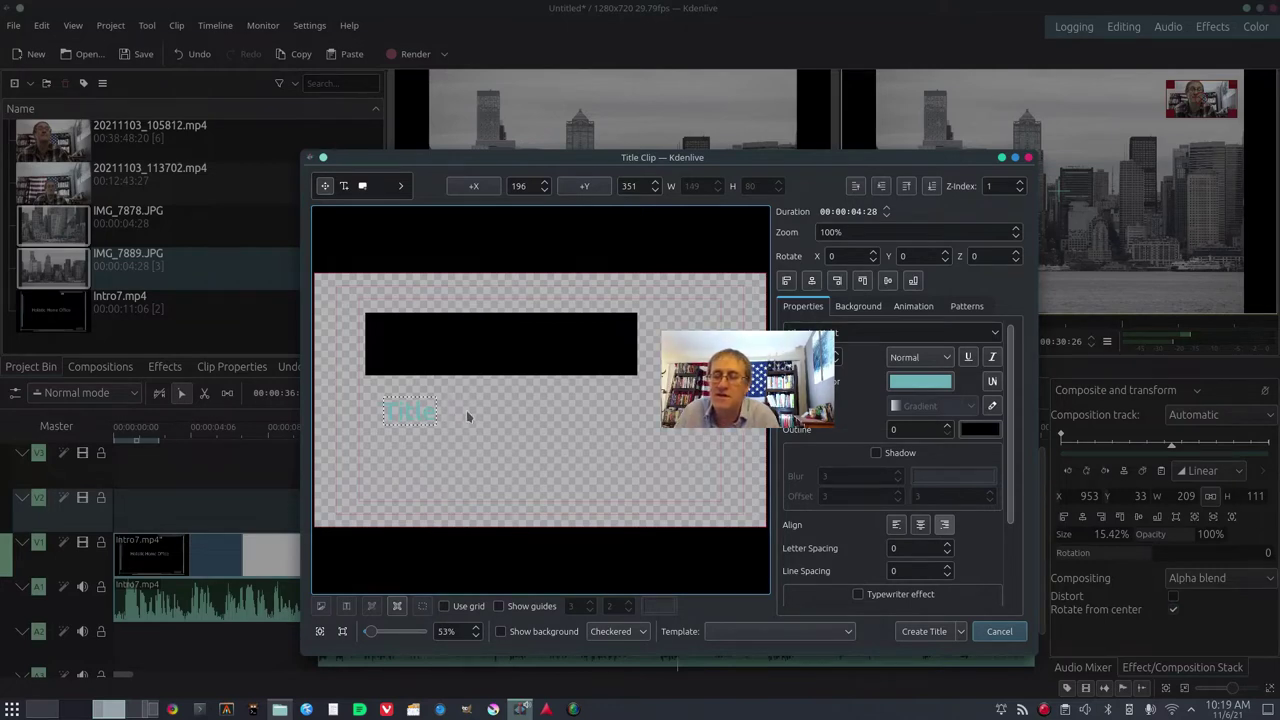
drag(414, 413, 410, 340)
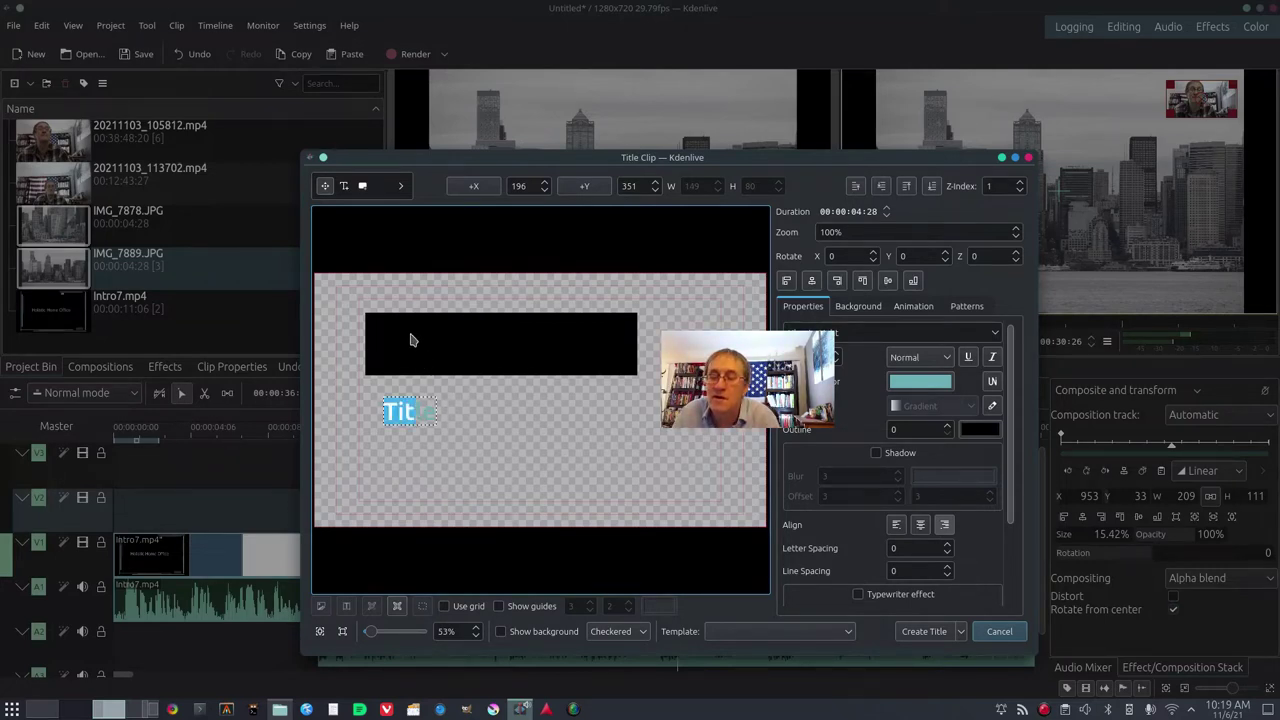
click(469, 455)
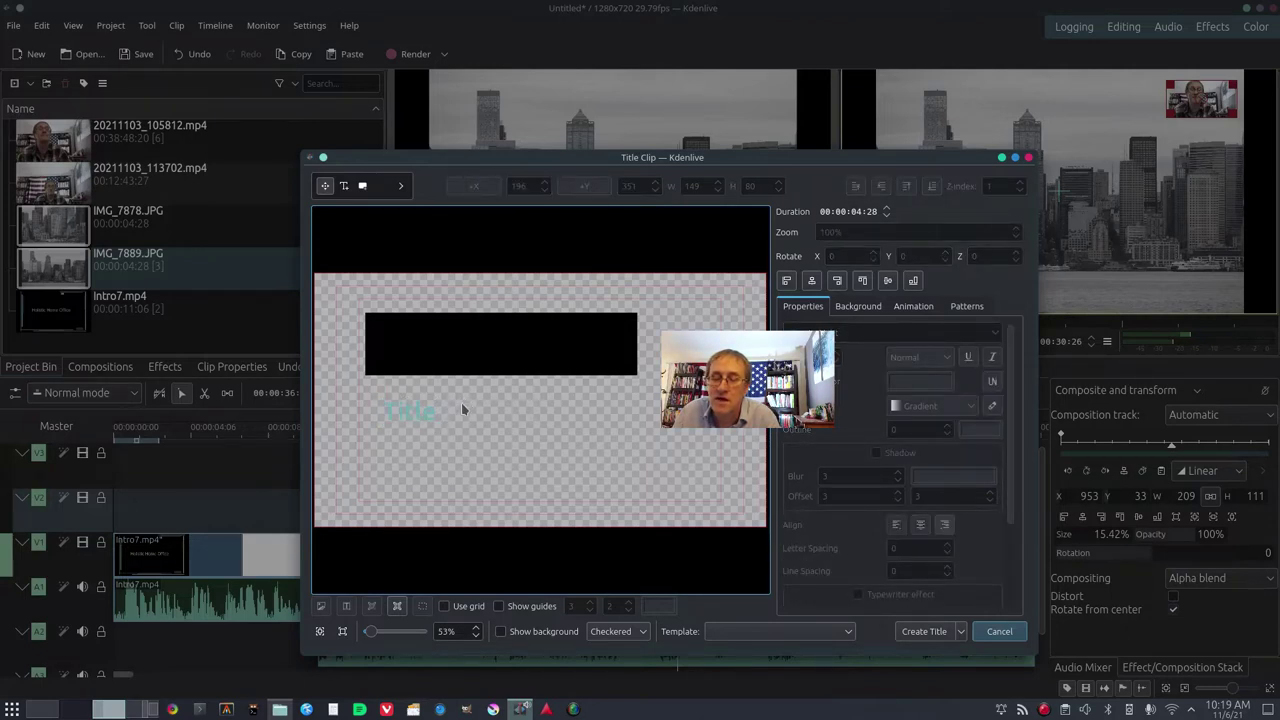
click(432, 412)
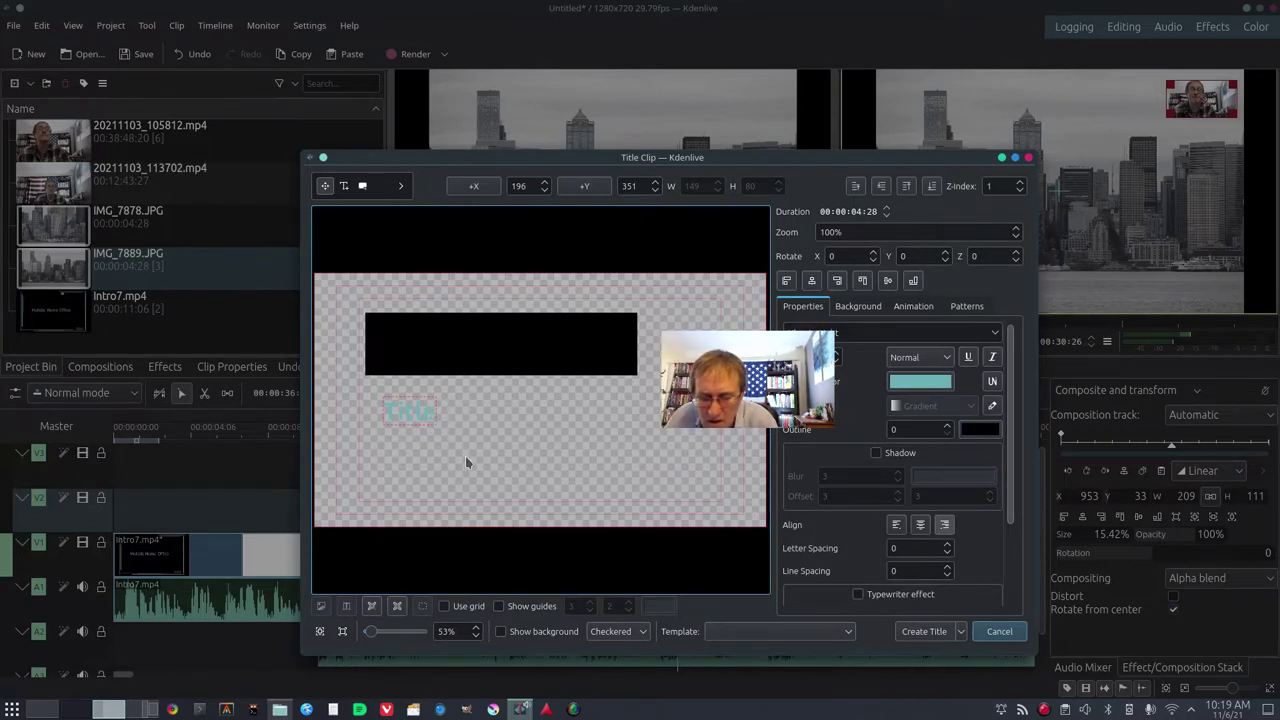
key(Delete)
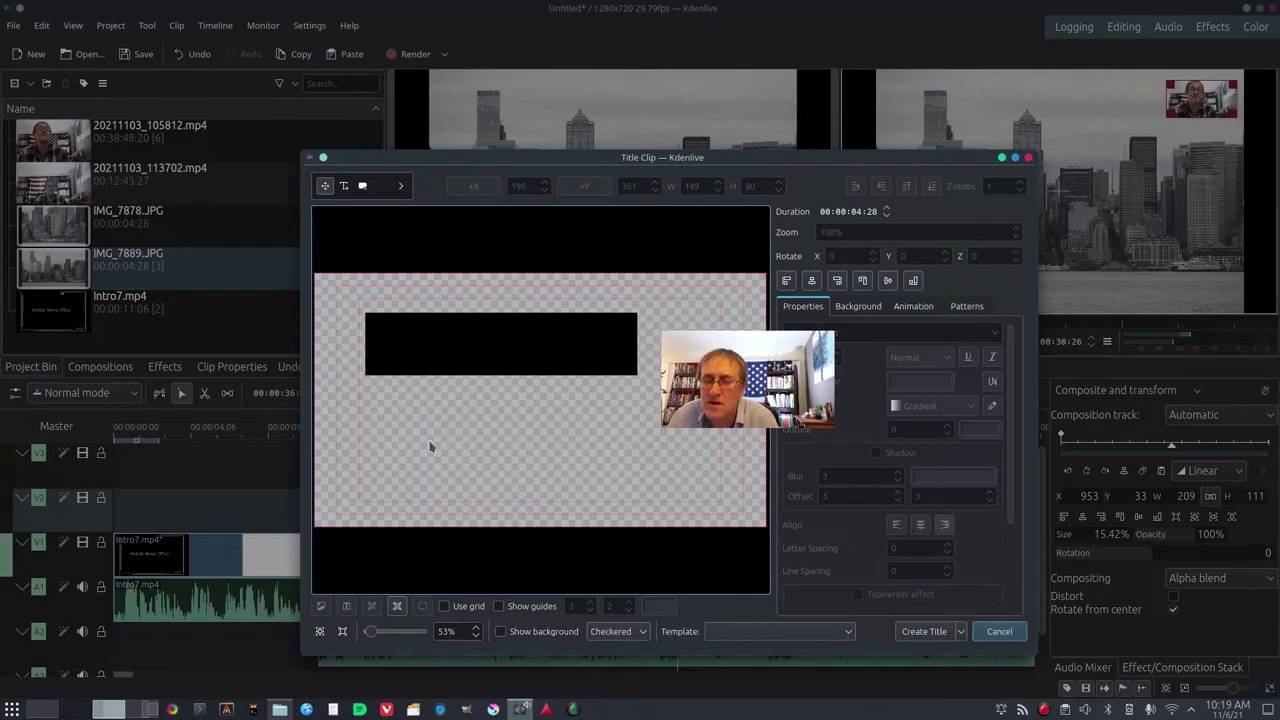
- Add the text "Test Title" and move it onto the black rectangle at about X 190, Y 153
click(344, 185)
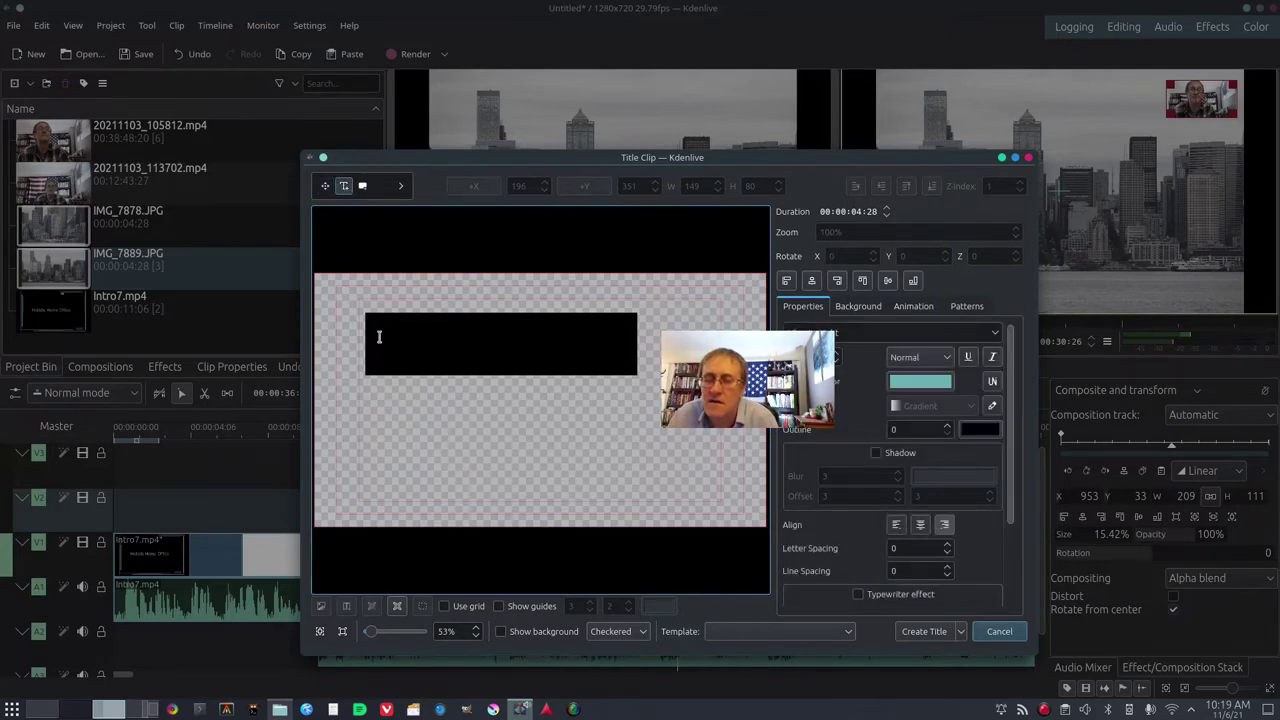
click(381, 457)
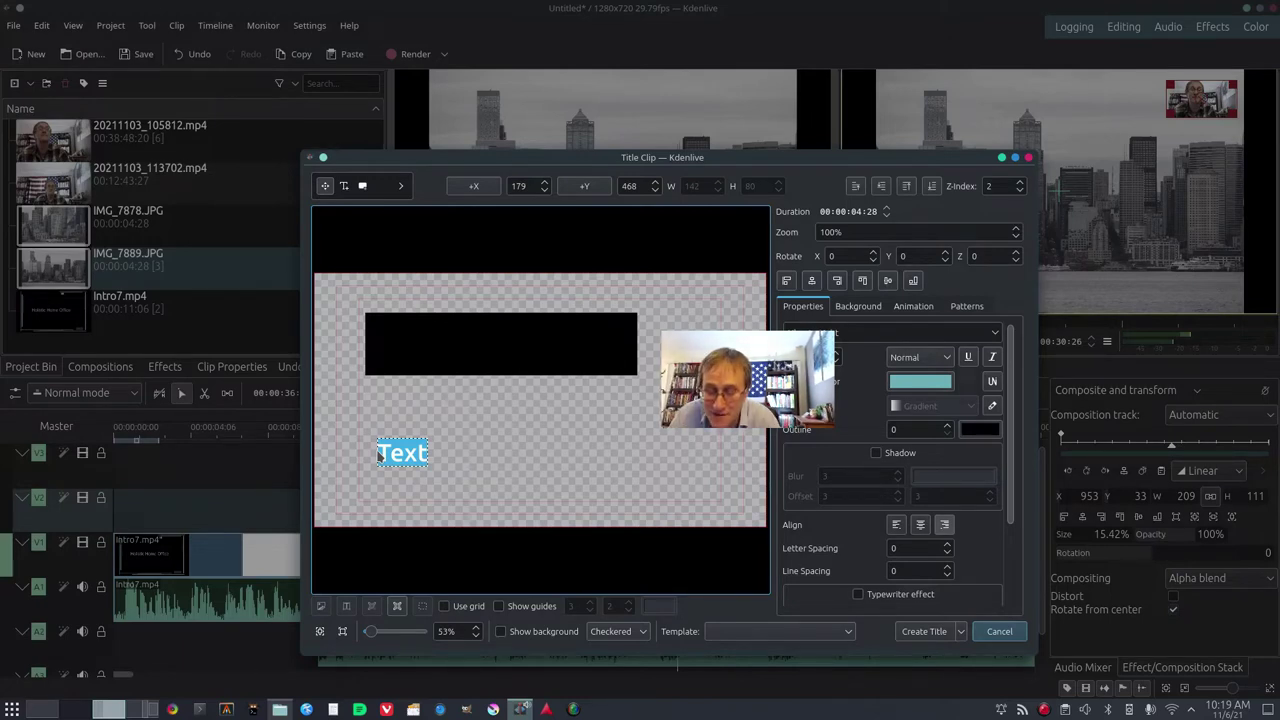
key(BackSpace)
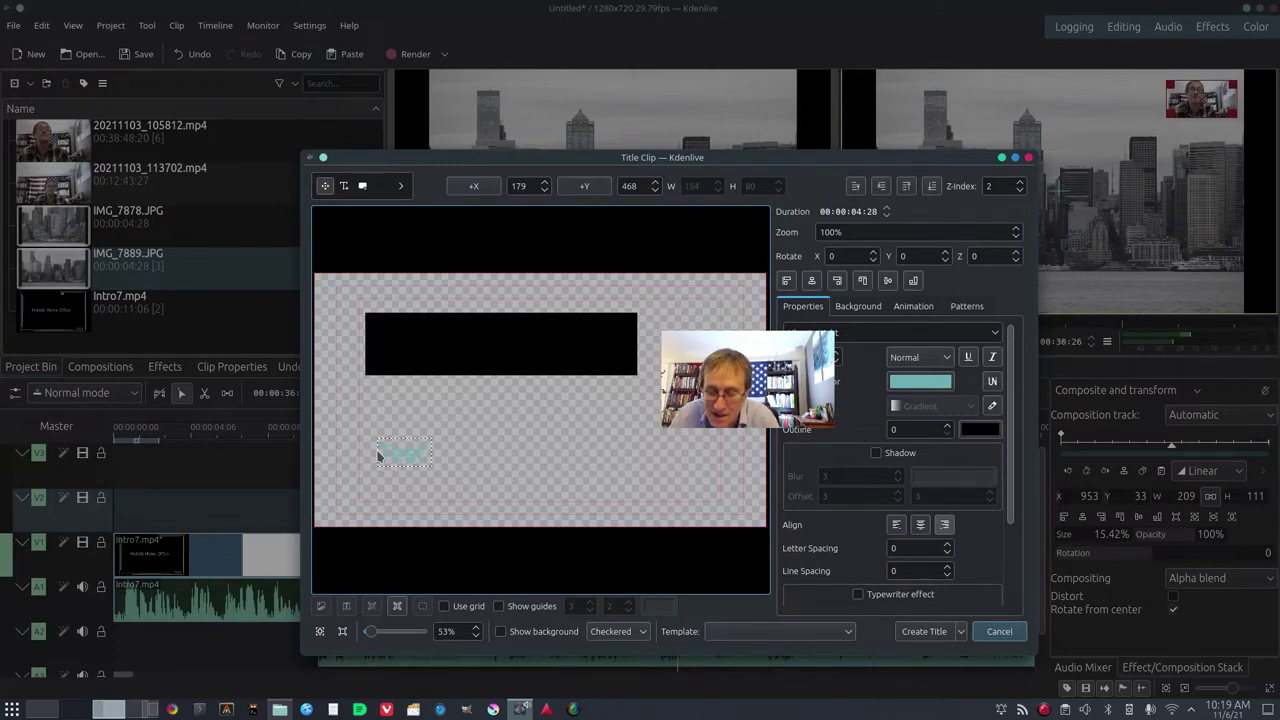
text(Test Title)
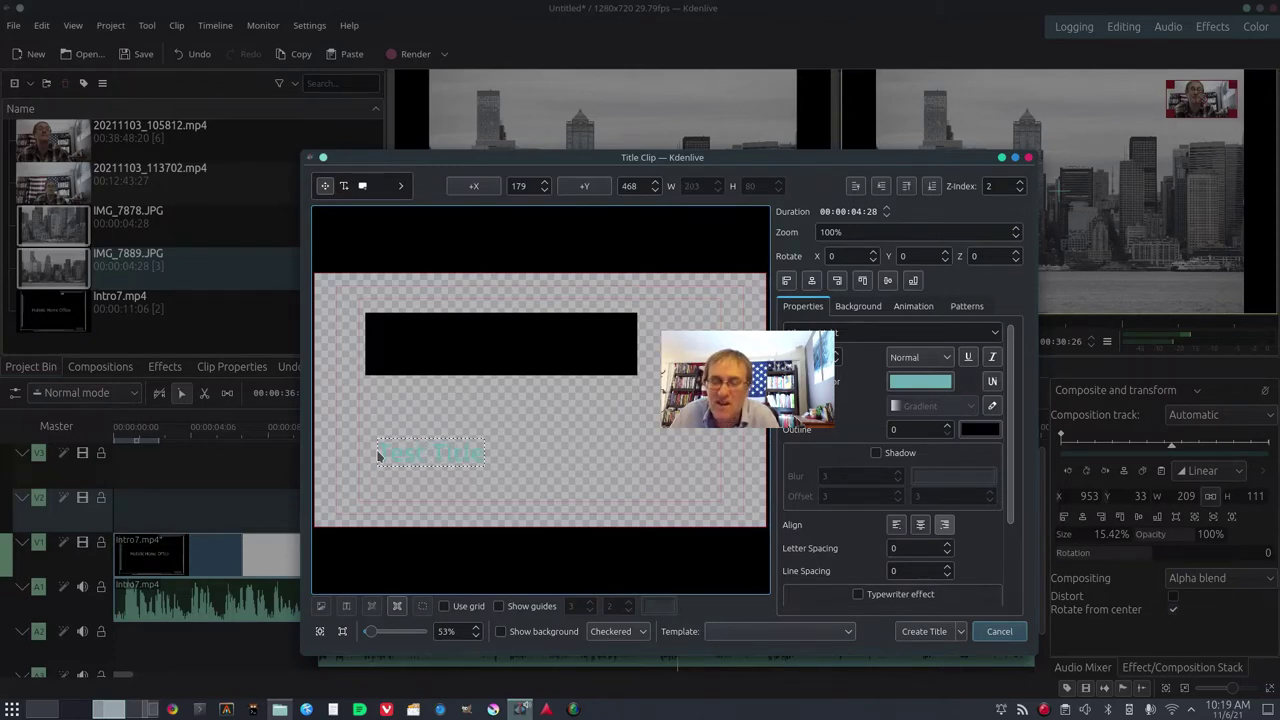
click(554, 450)
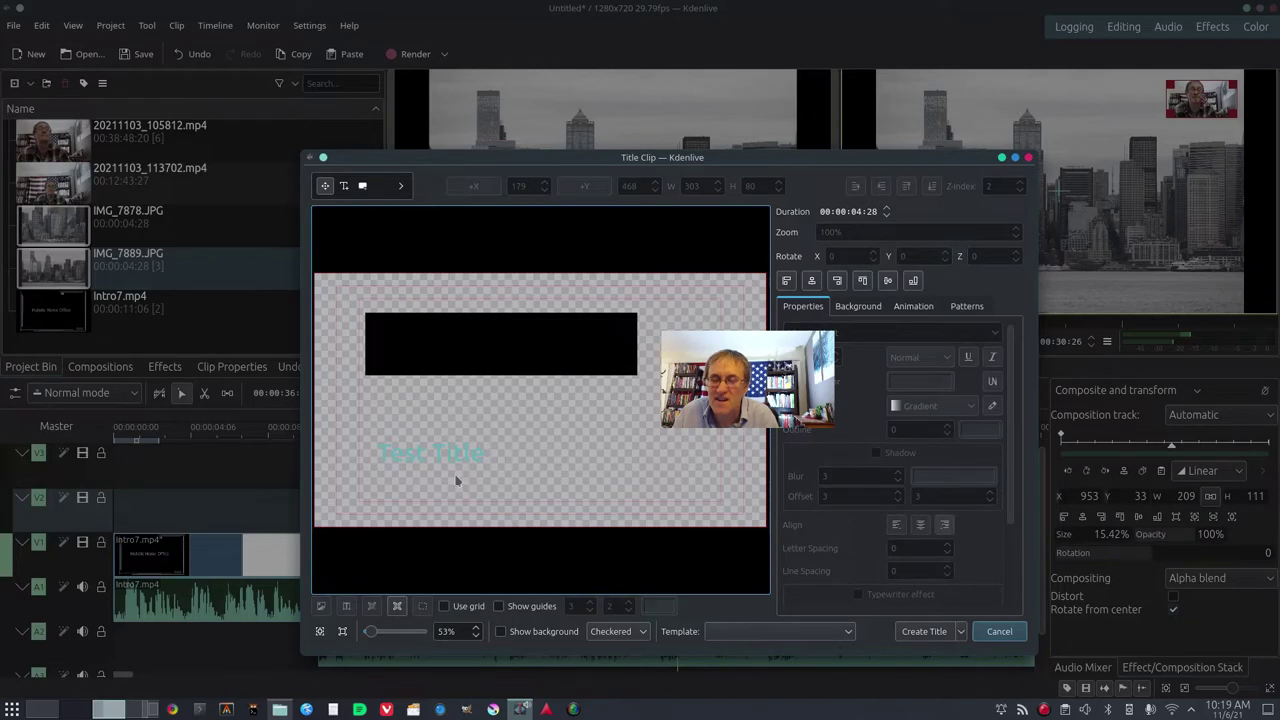
drag(430, 448, 434, 340)
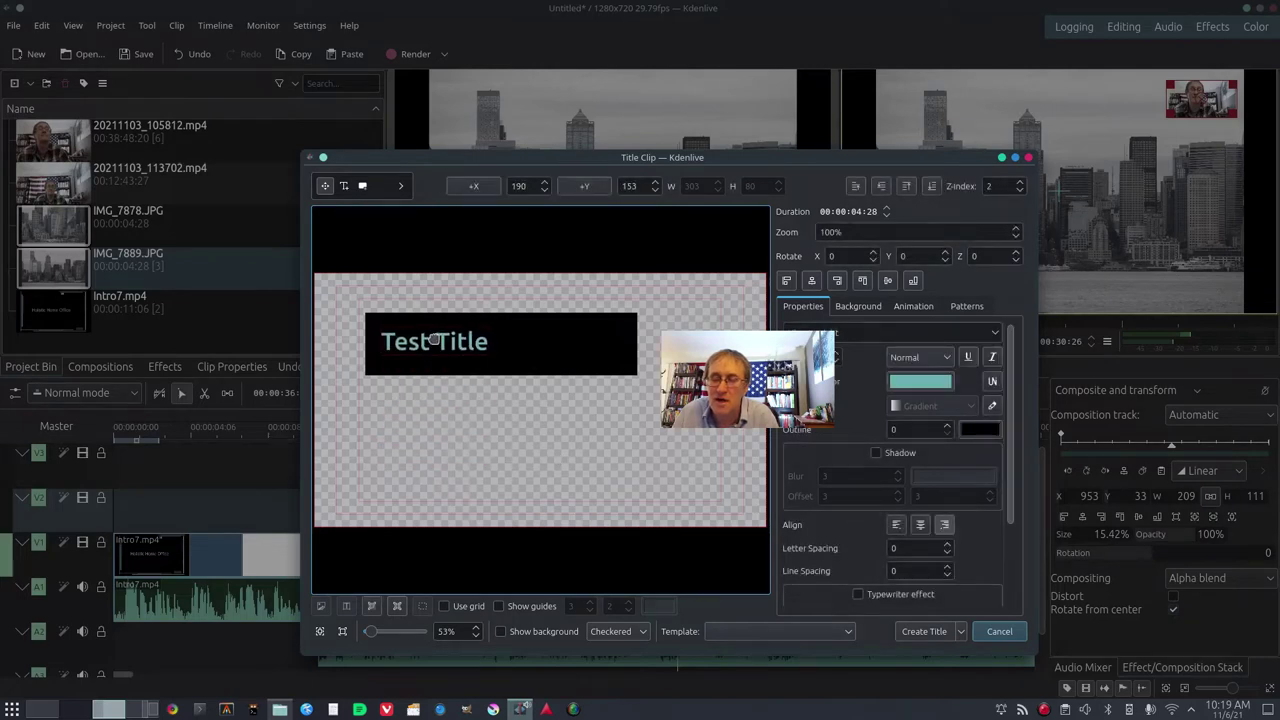
- Center the black rectangle horizontally and align it with the top edge of the title frame
click(539, 343)
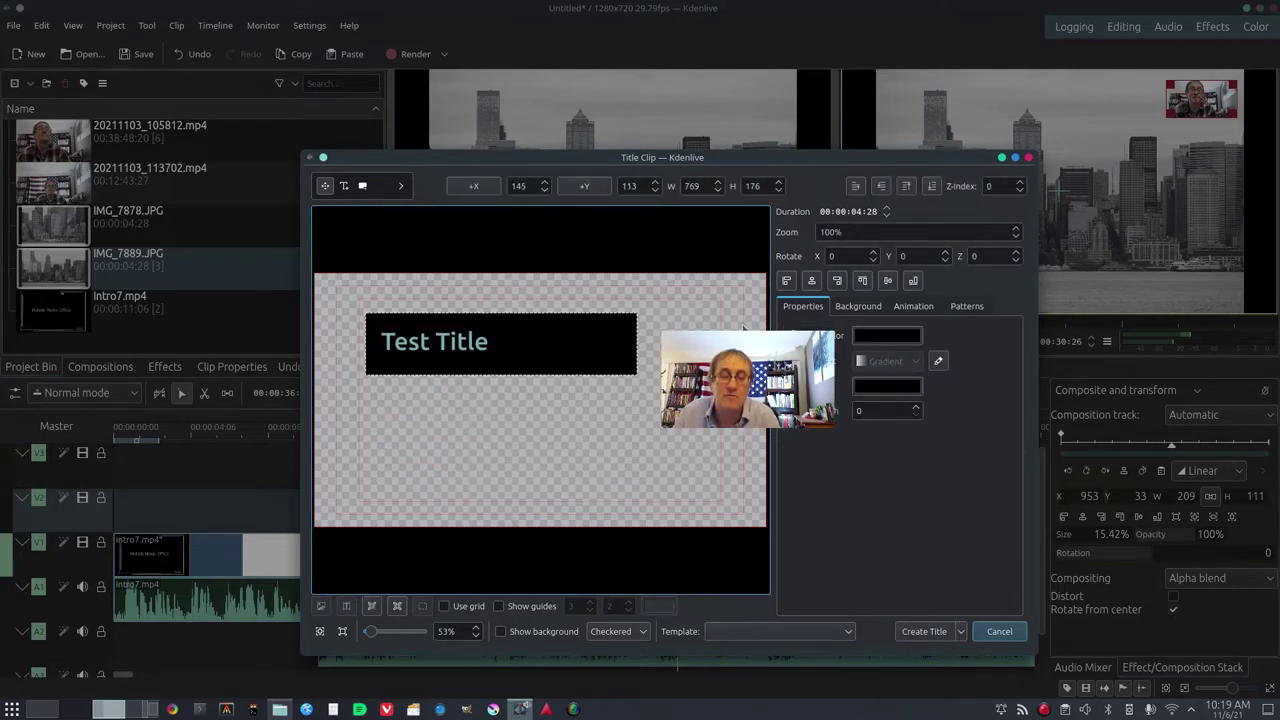
click(788, 283)
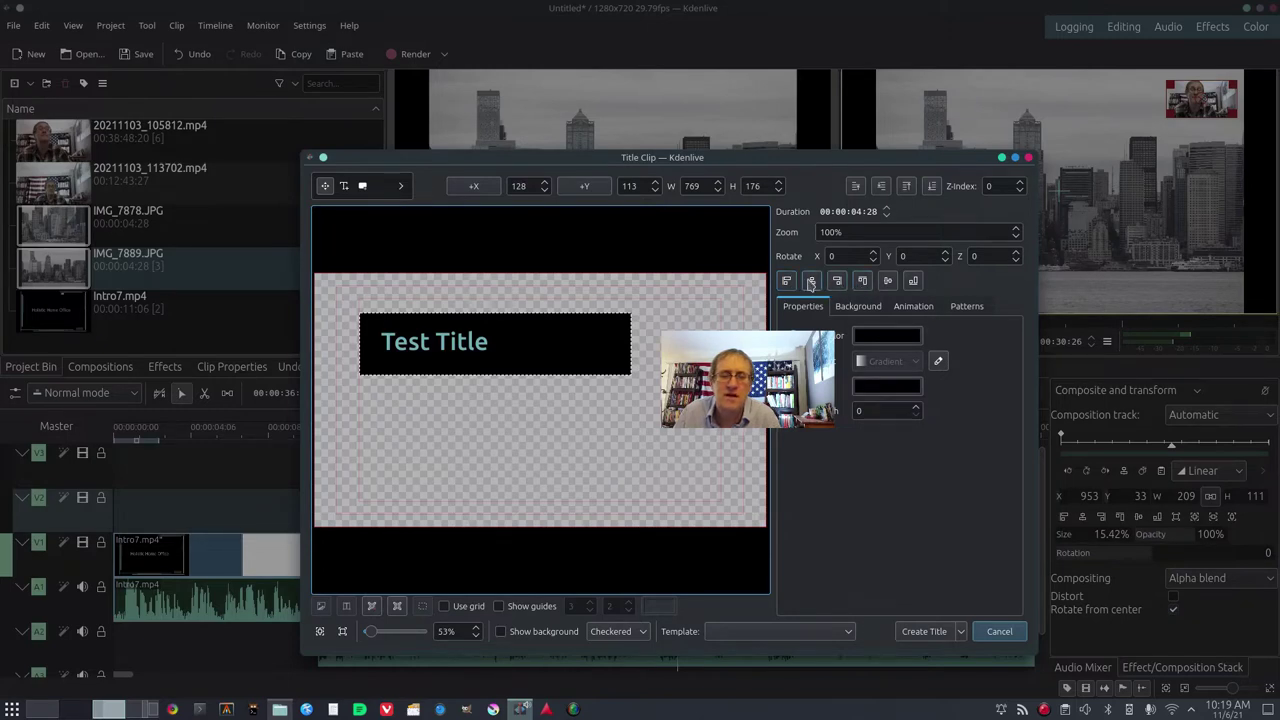
click(811, 282)
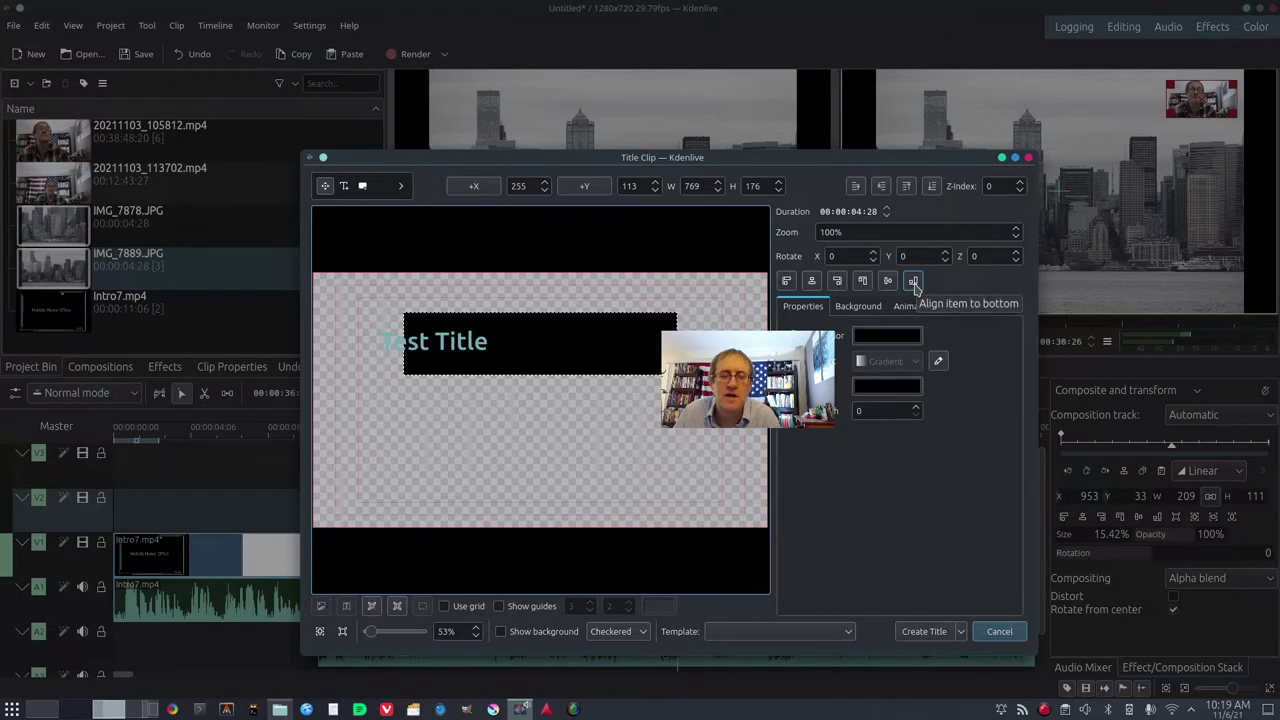
click(863, 281)
click(863, 281)
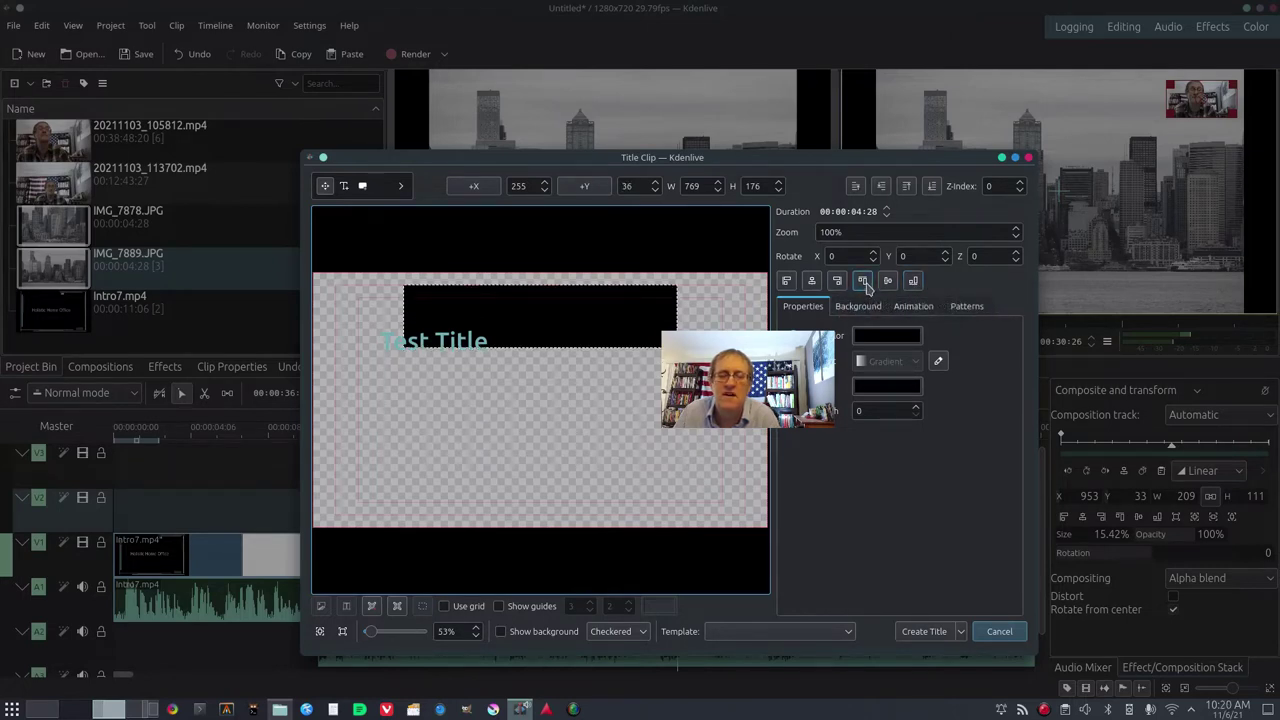
click(863, 281)
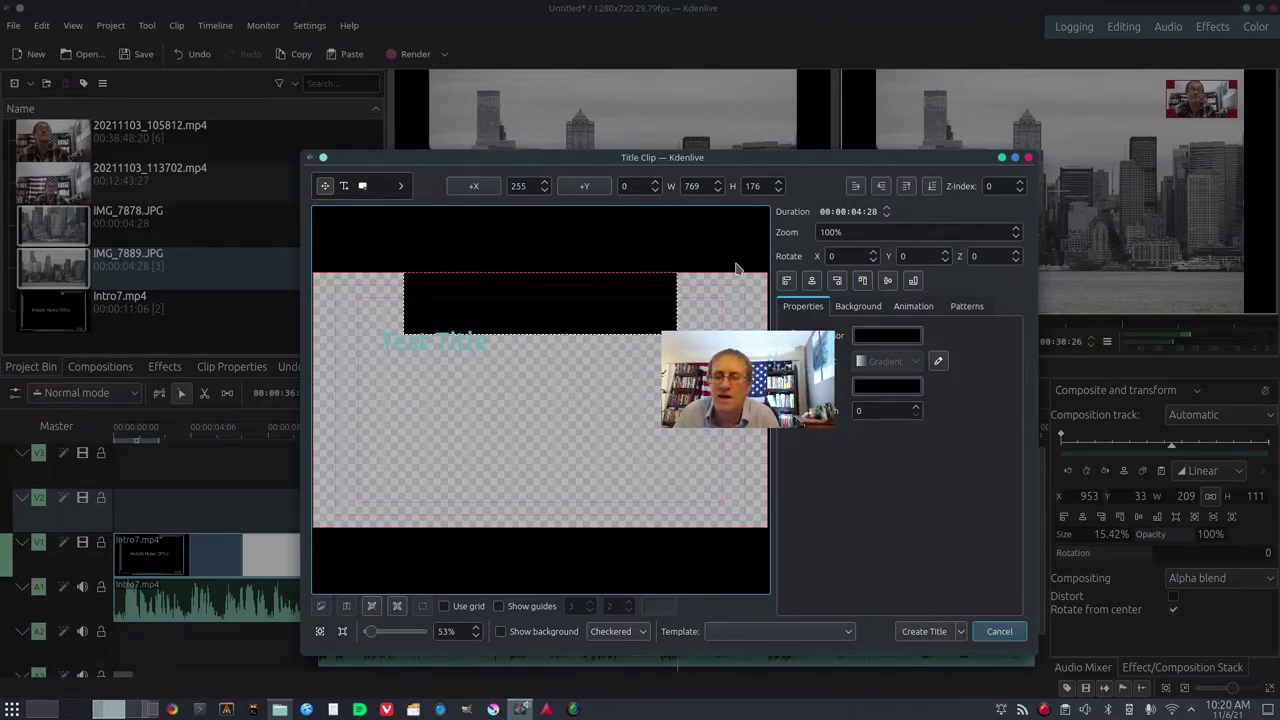
- Move the text to about X 466, Y 18, shrink the black rectangle around it to about 363 × 118 and finish the title
drag(447, 341, 541, 288)
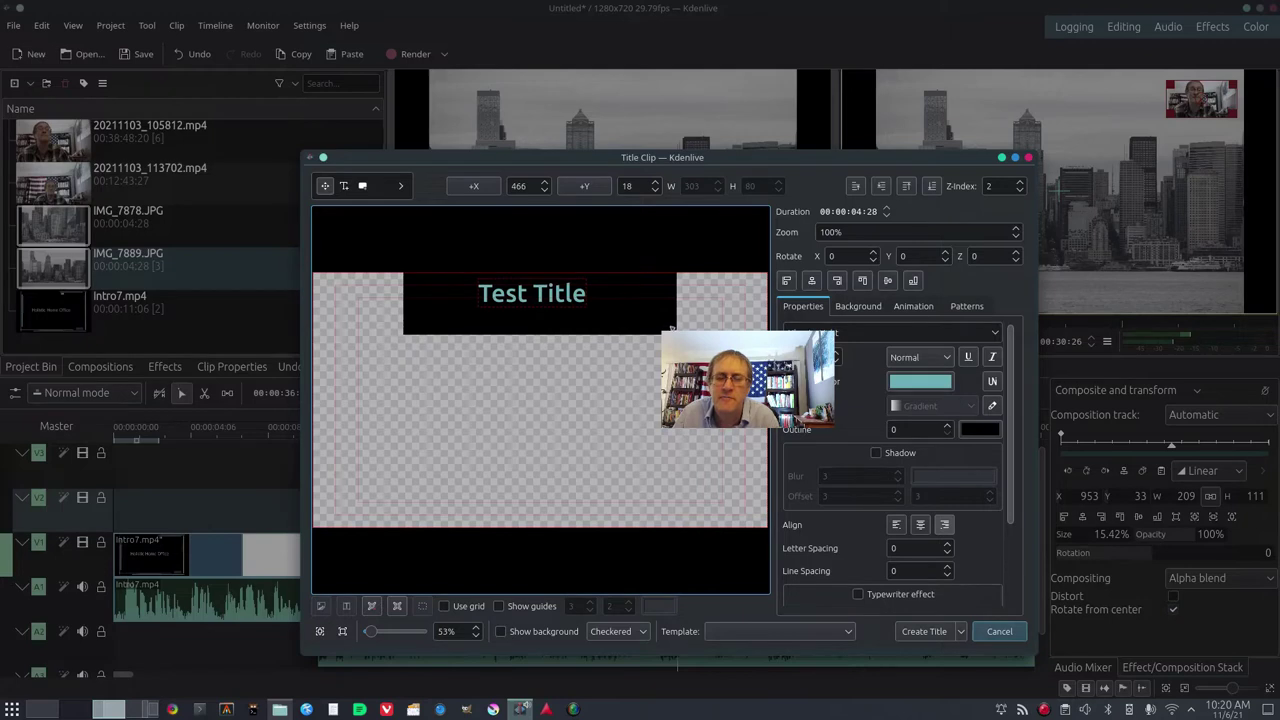
drag(672, 328, 598, 309)
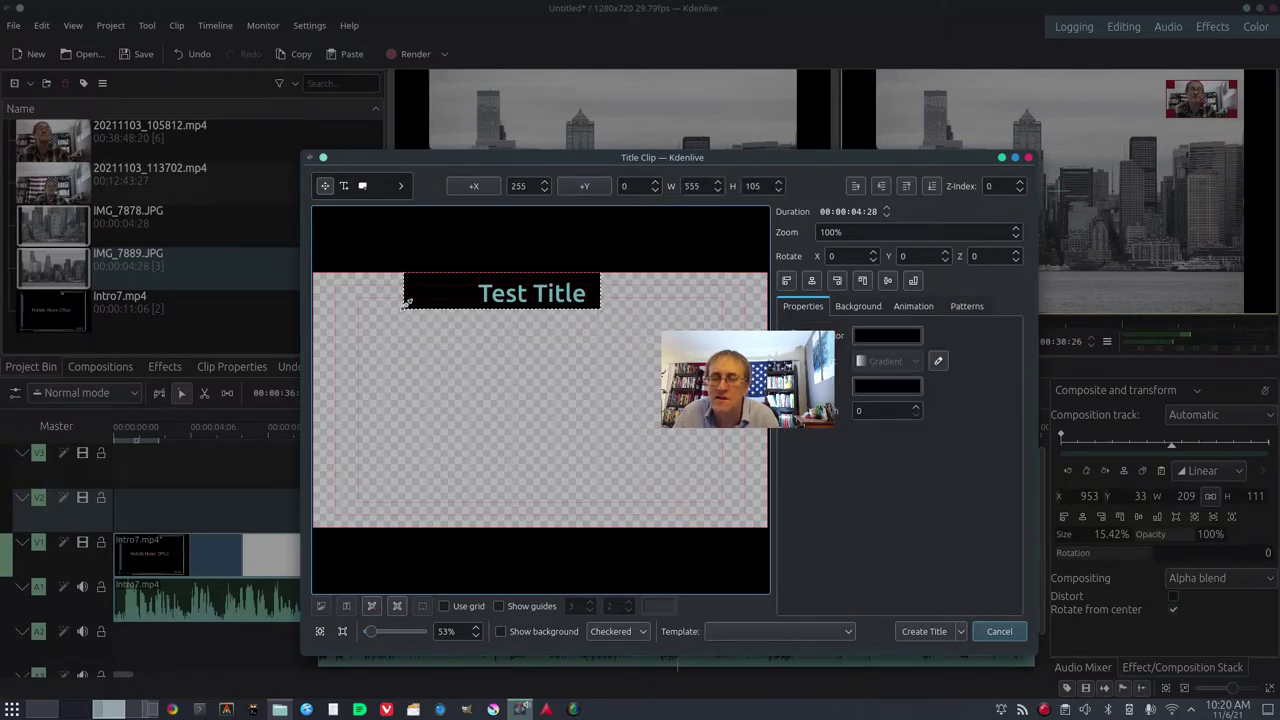
drag(407, 305, 467, 313)
click(470, 311)
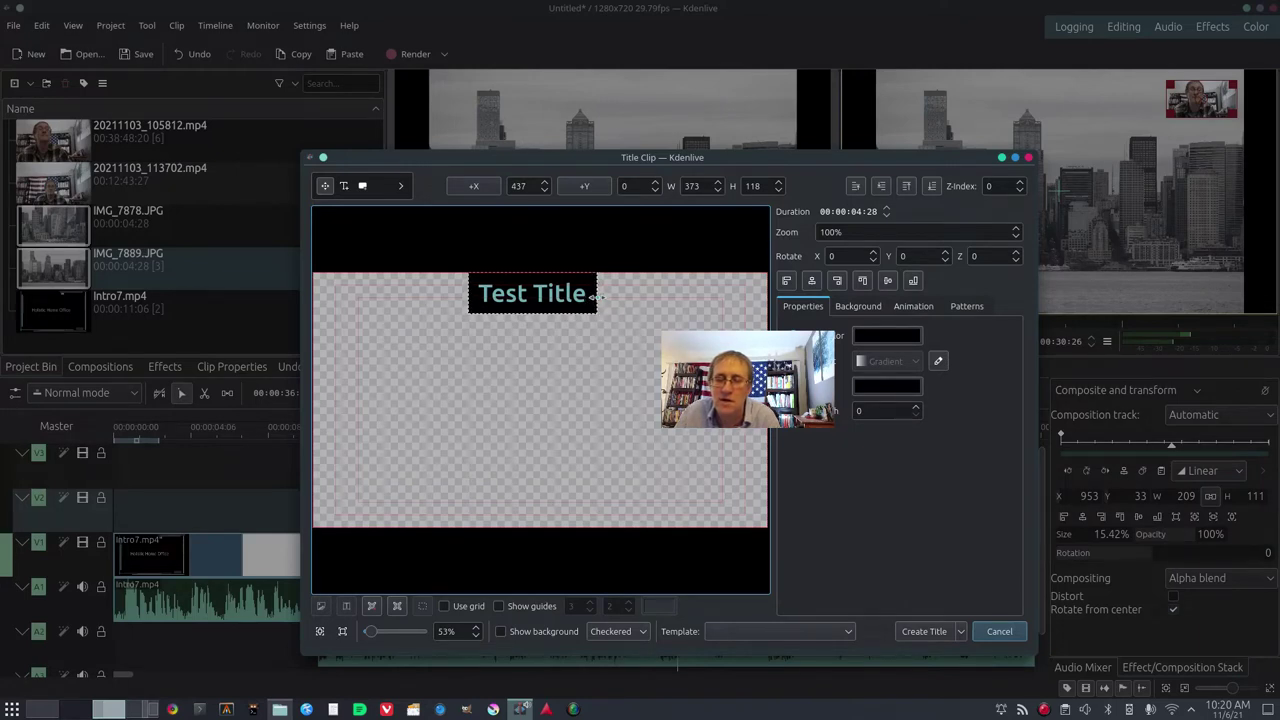
drag(597, 296, 594, 298)
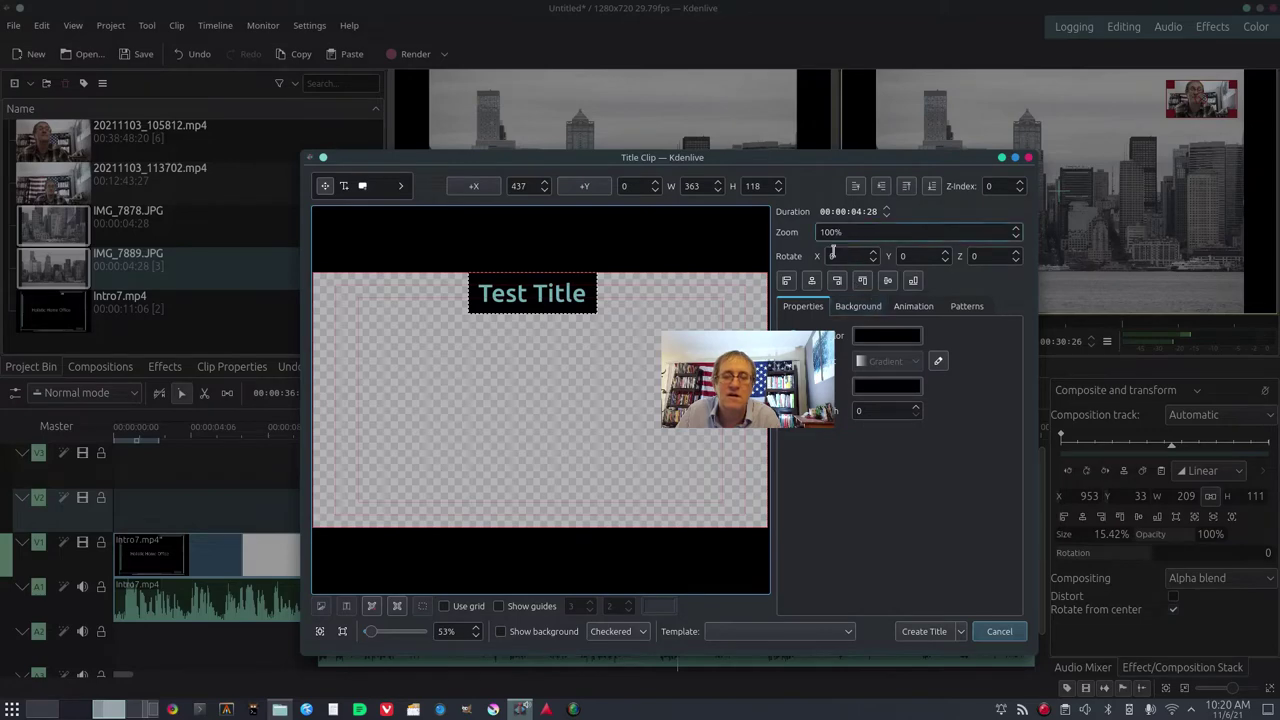
click(923, 631)
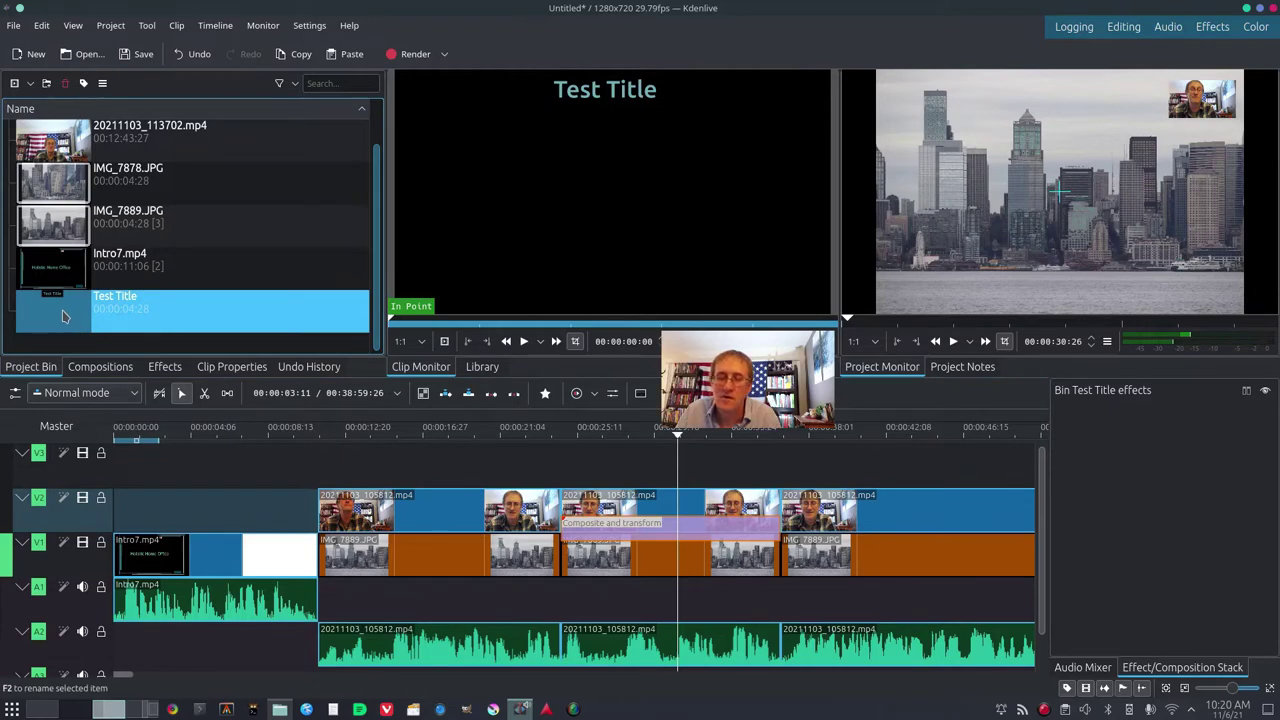
- Place the Test Title clip on track V3 above the composited segment, with a fade in and a fade out
drag(62, 316, 779, 459)
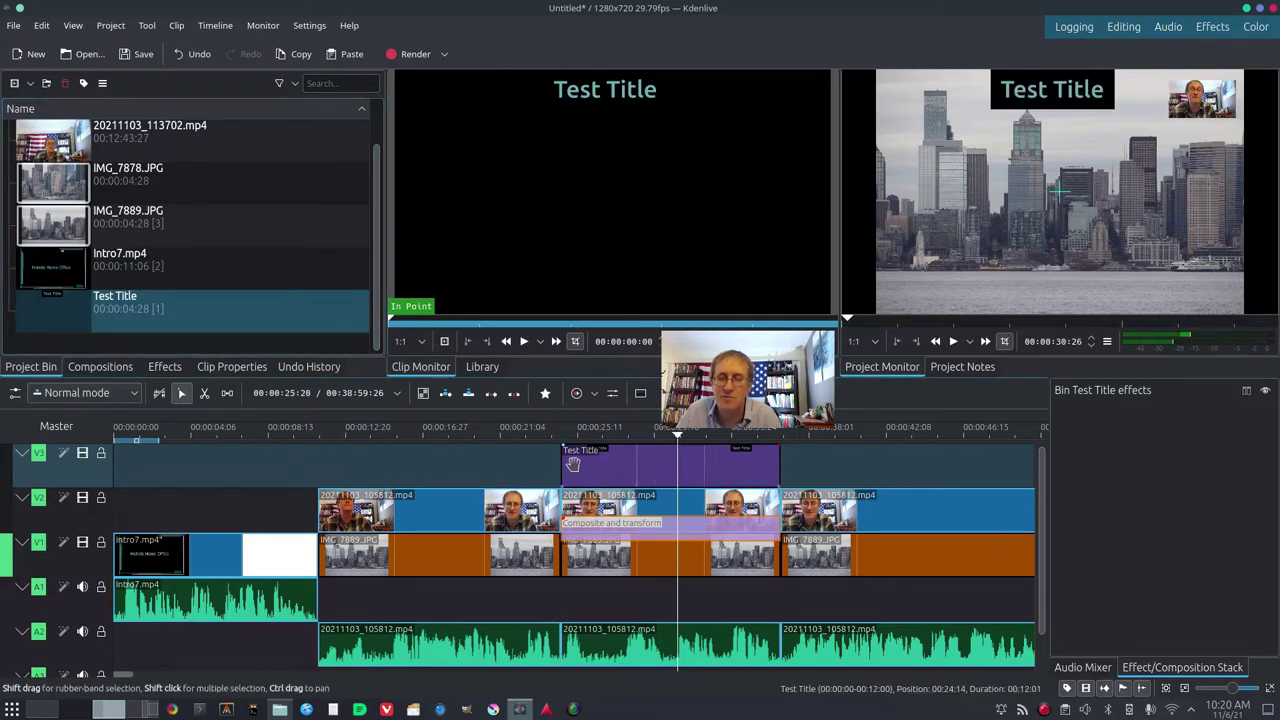
click(567, 451)
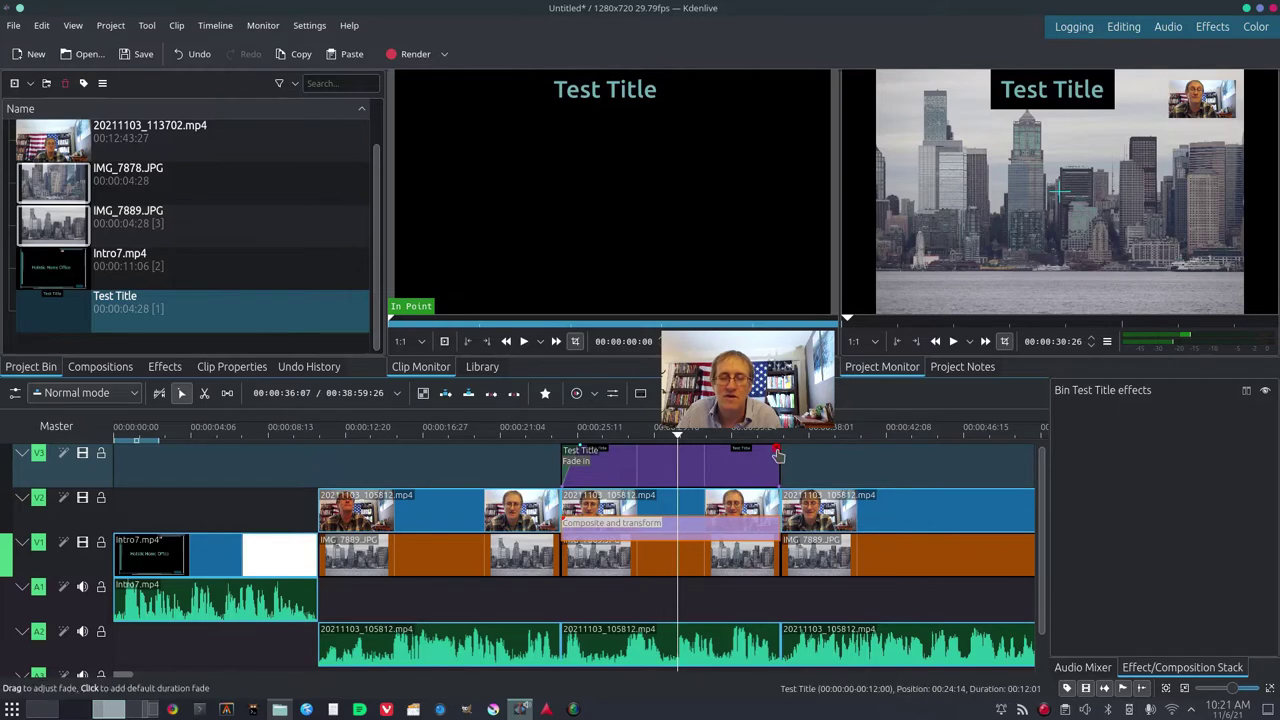
drag(778, 452, 768, 448)
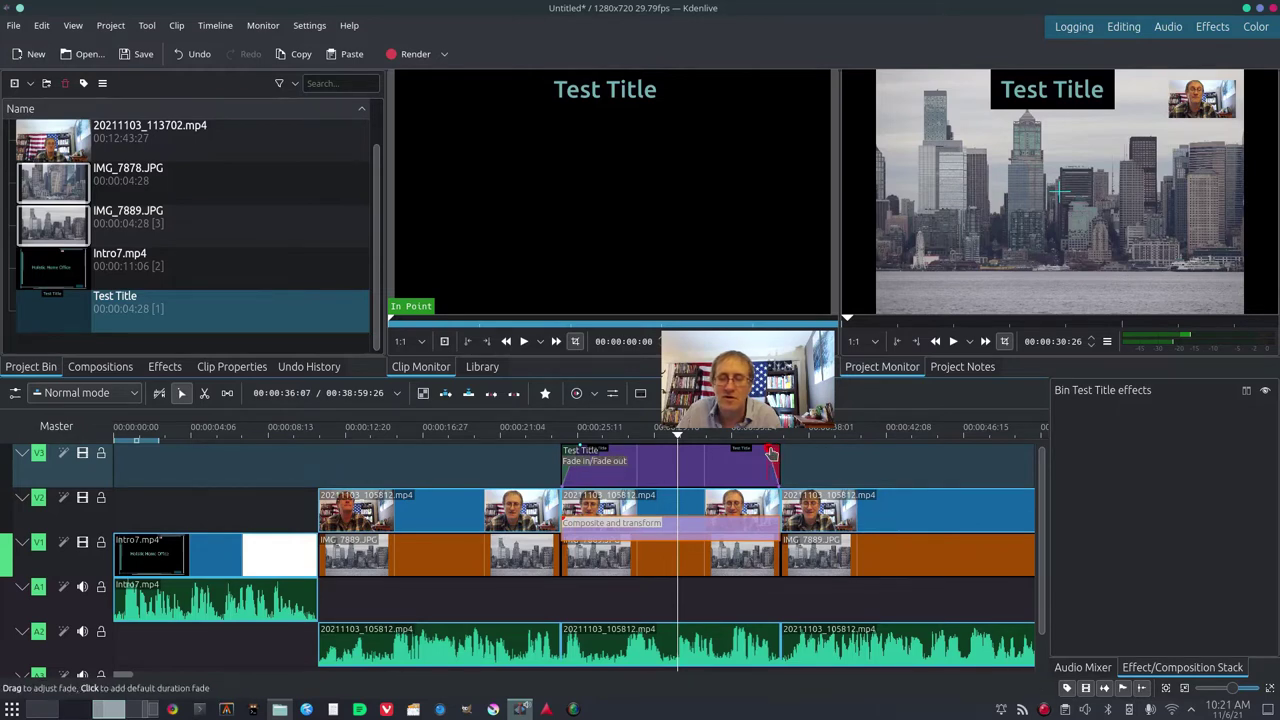
- Play the timeline from about 00:00:21:04 to preview the title and picture-in-picture segment
click(501, 471)
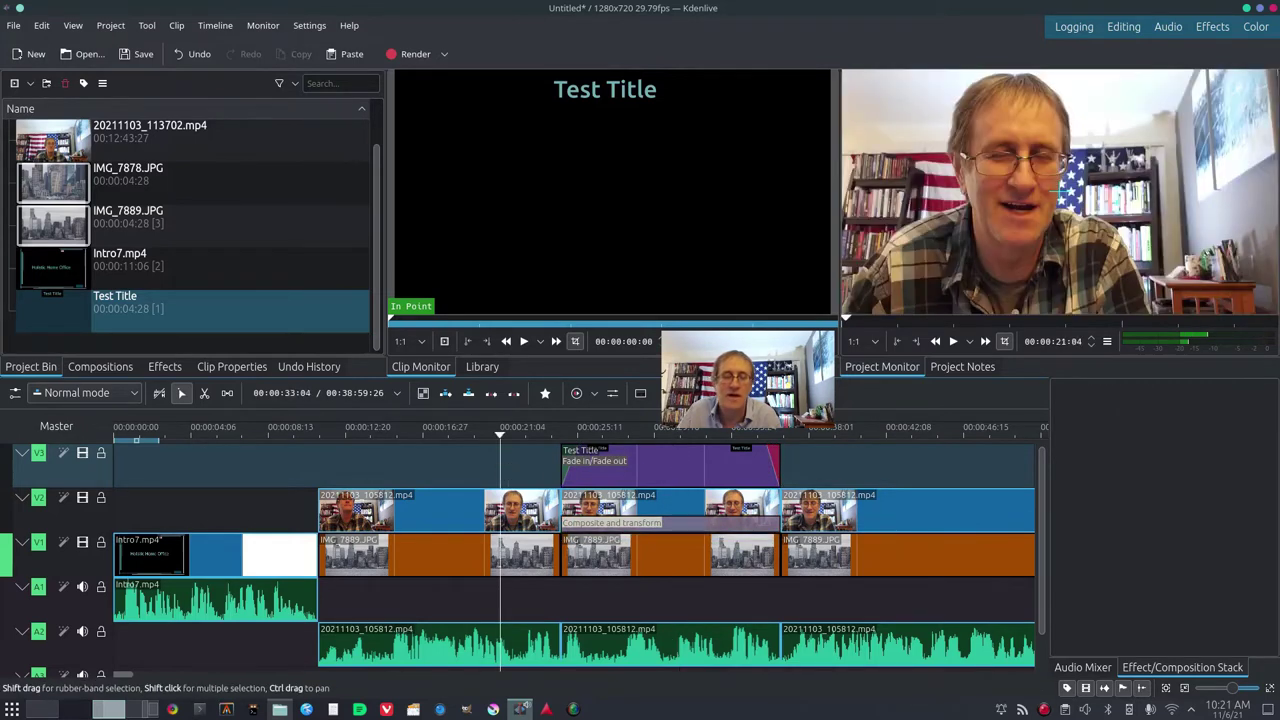
click(952, 341)
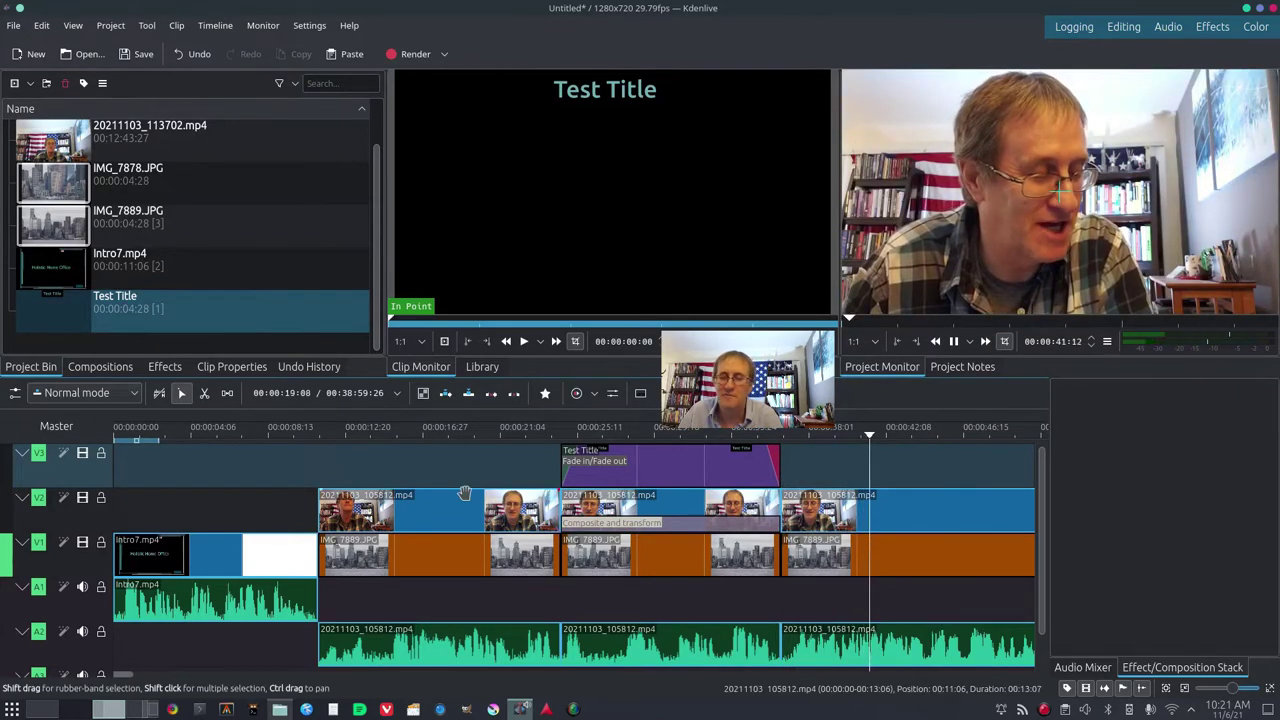
click(420, 470)
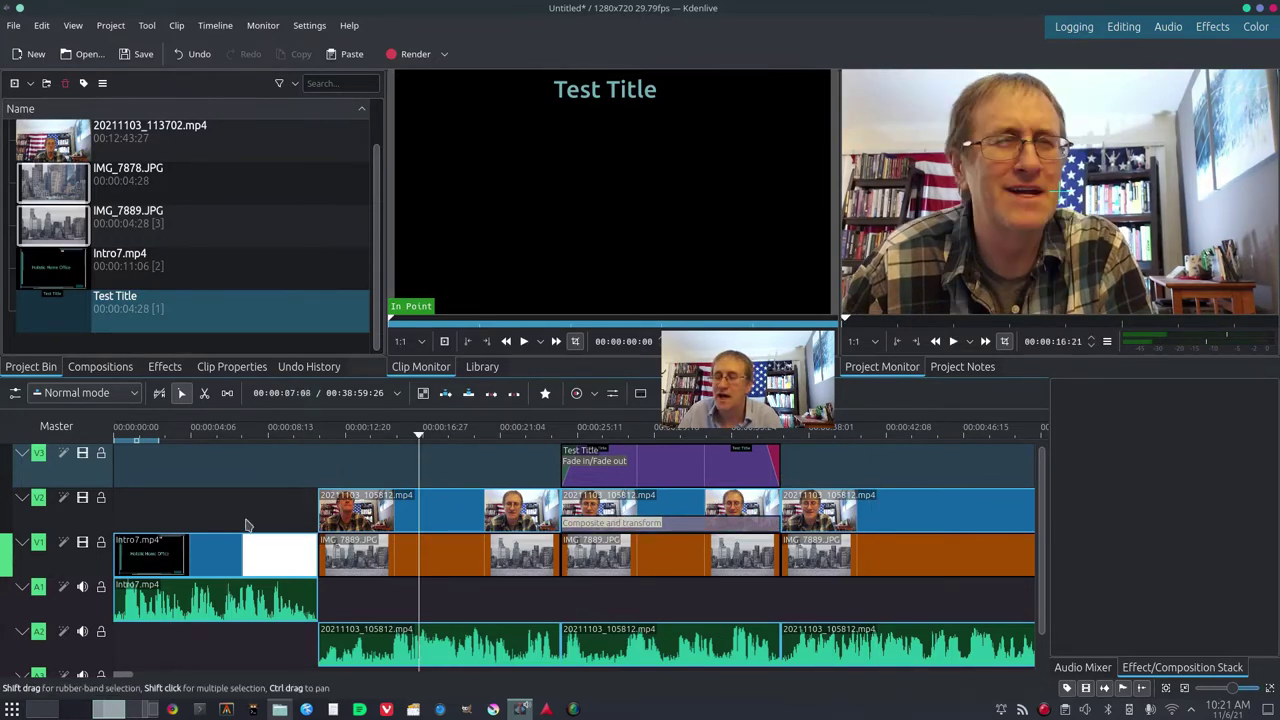
- Look over the effect categories and the list of available compositions
click(182, 393)
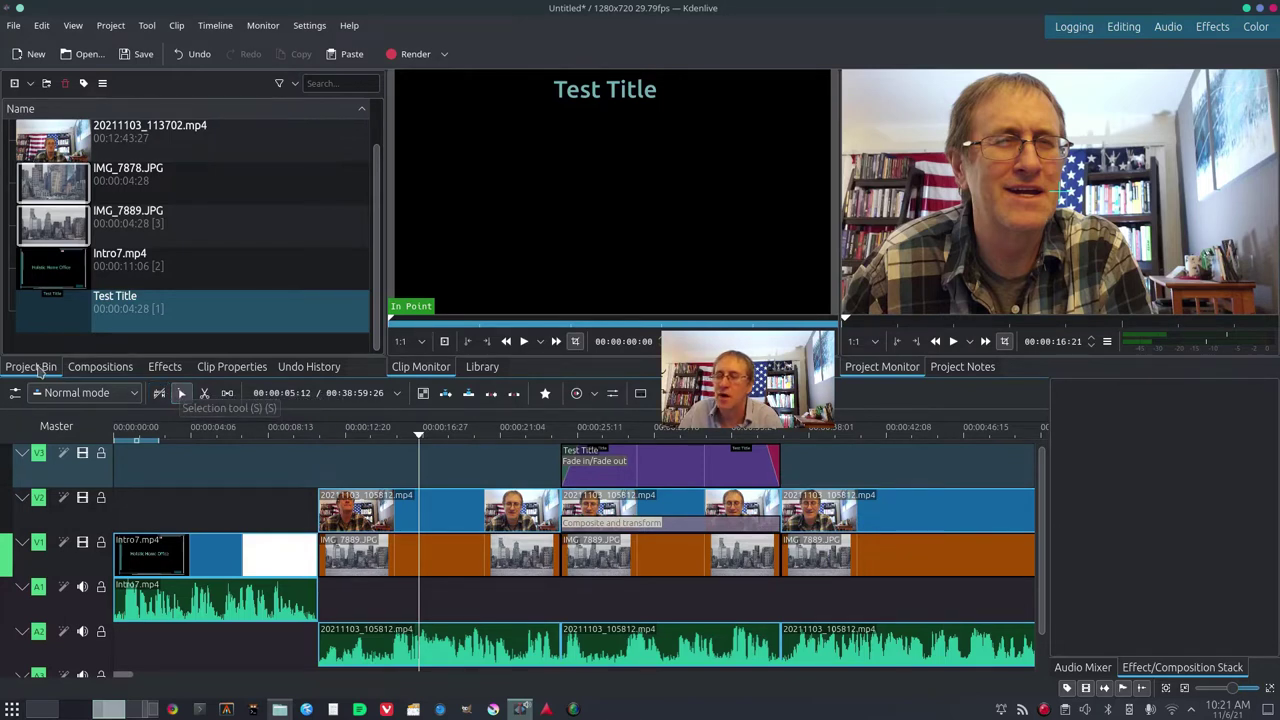
click(165, 367)
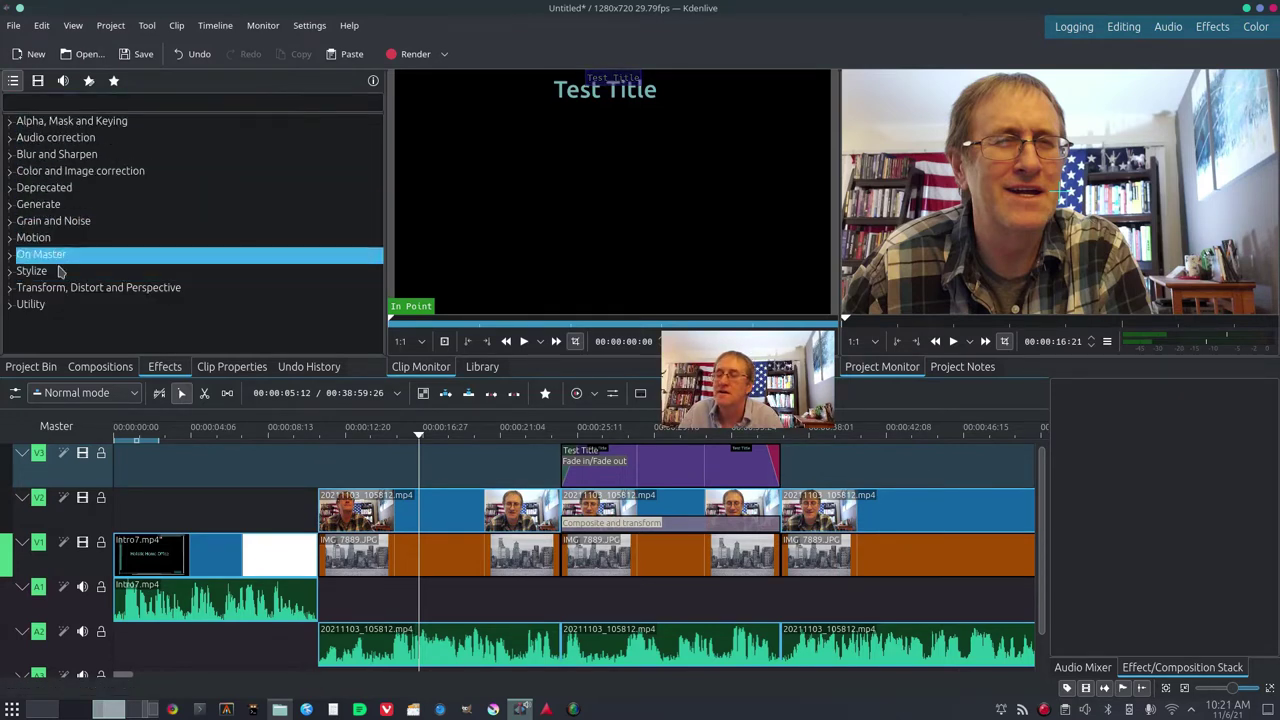
click(104, 367)
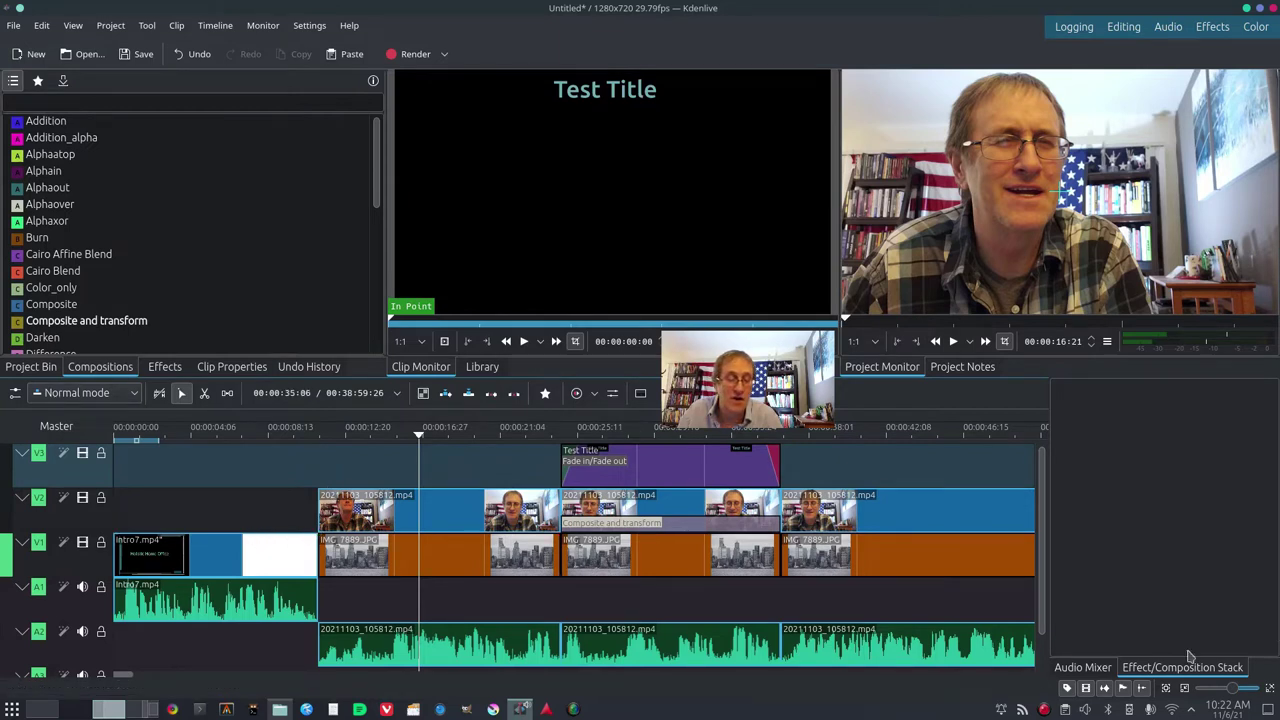
- Raise the audio levels in the mixer to 6.67 dB for the master, 7.12 dB for A2 and 7.60 dB for A1
click(1079, 676)
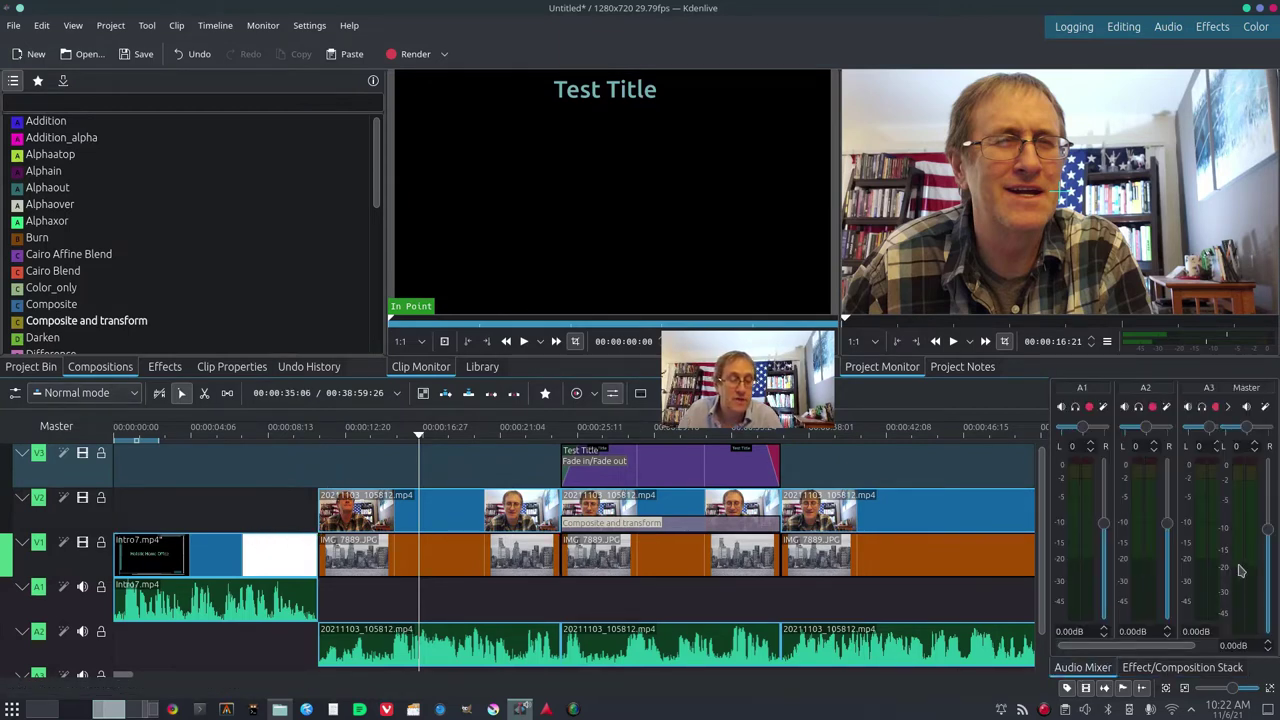
drag(1270, 532, 1269, 508)
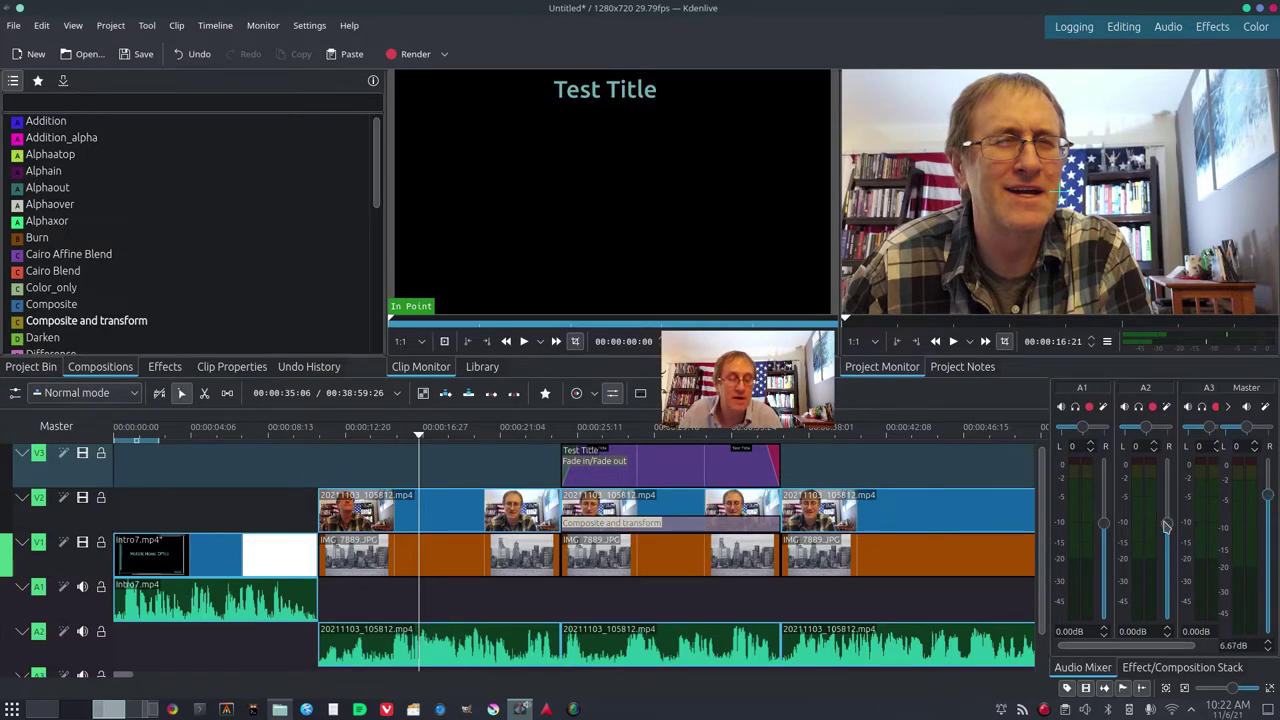
drag(1164, 517, 1165, 496)
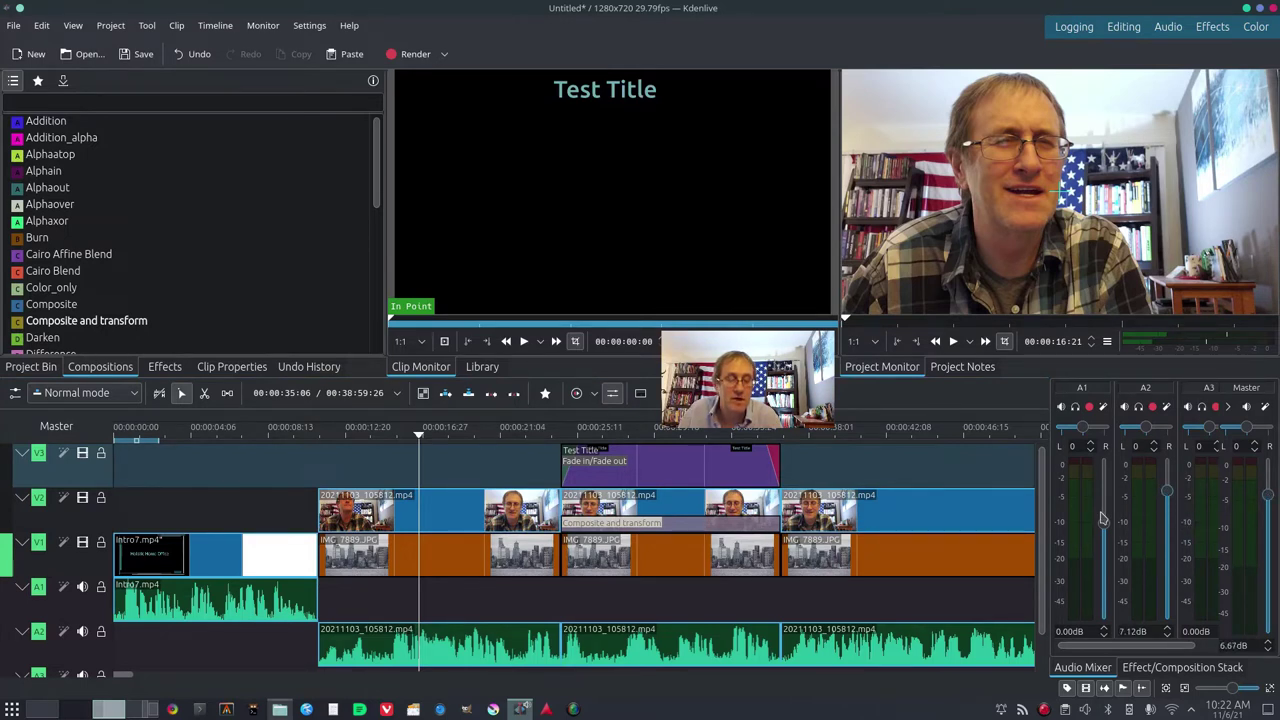
drag(1105, 528, 1108, 497)
drag(1108, 499, 1108, 504)
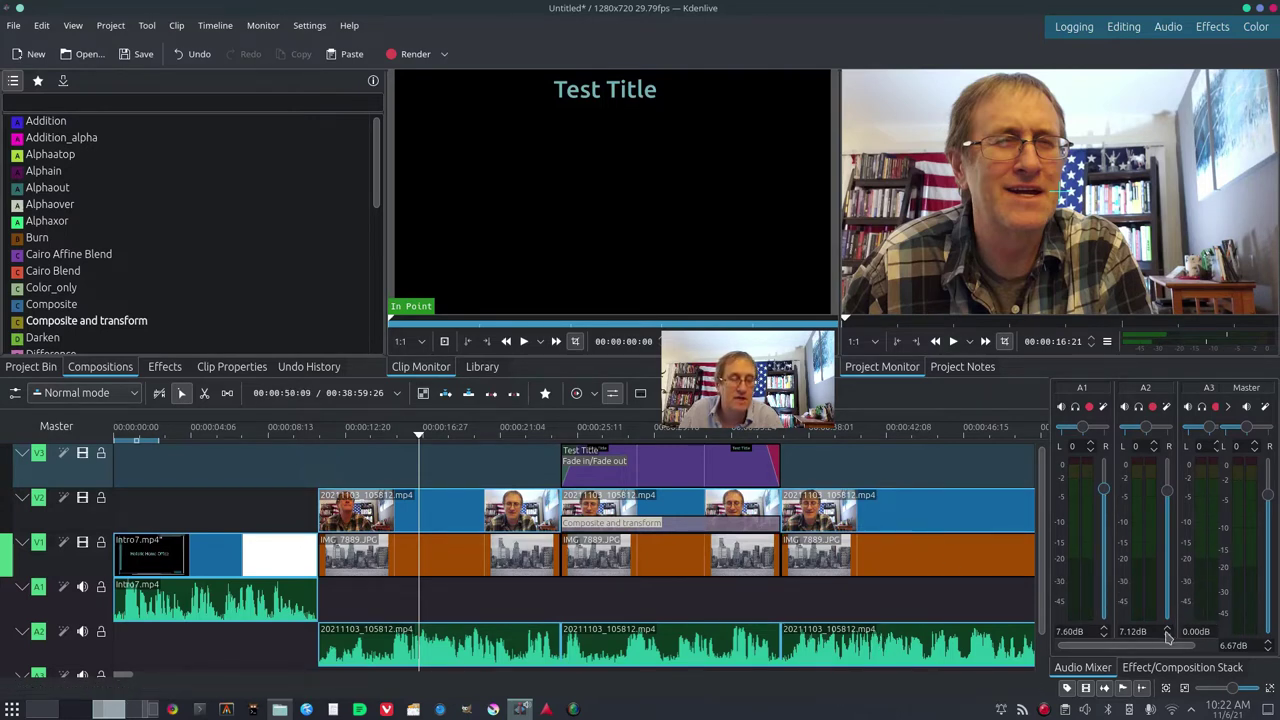
drag(1168, 653, 1195, 652)
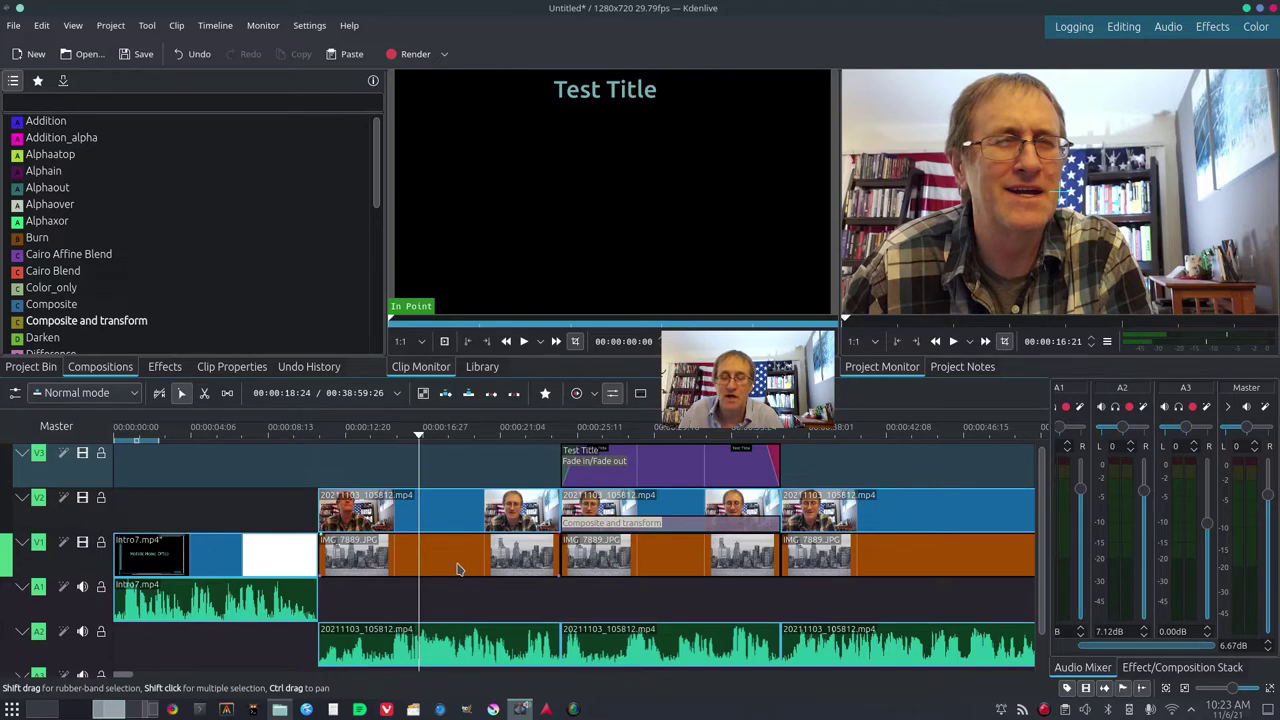
- Ungroup the video and audio of the first 20211103_105812.mp4 clip and check that each part selects separately
right_click(451, 510)
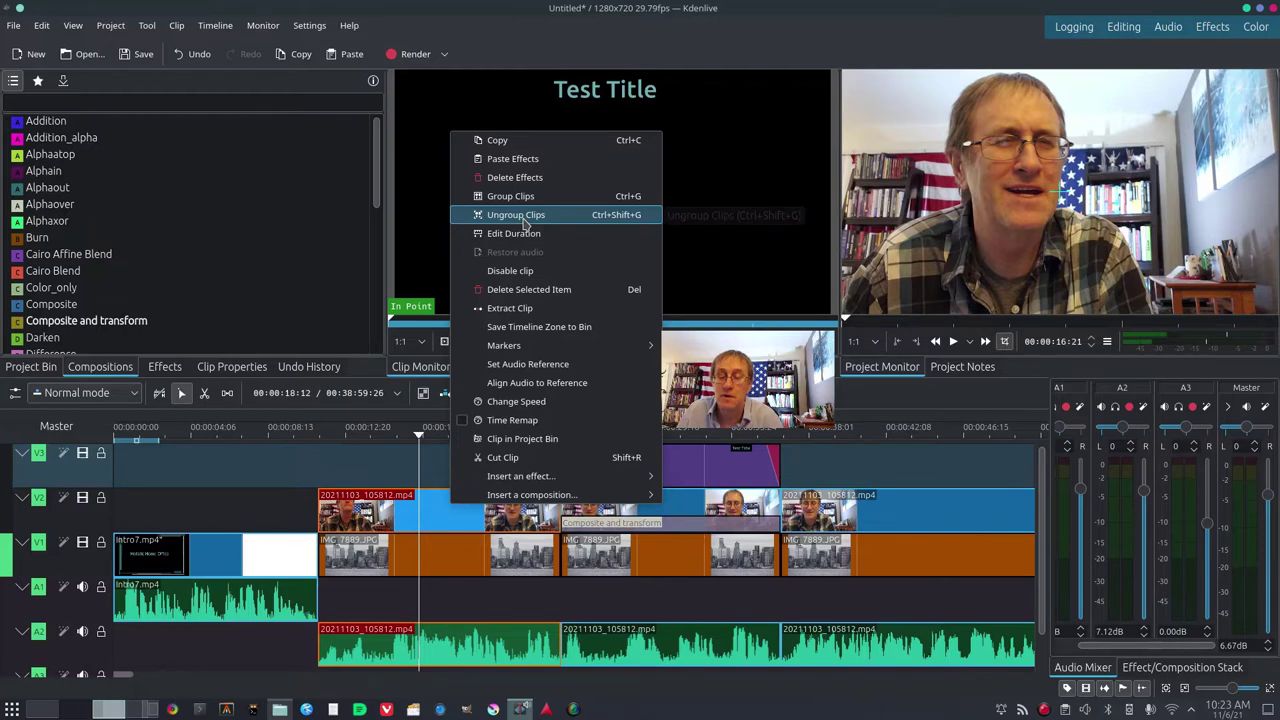
click(523, 216)
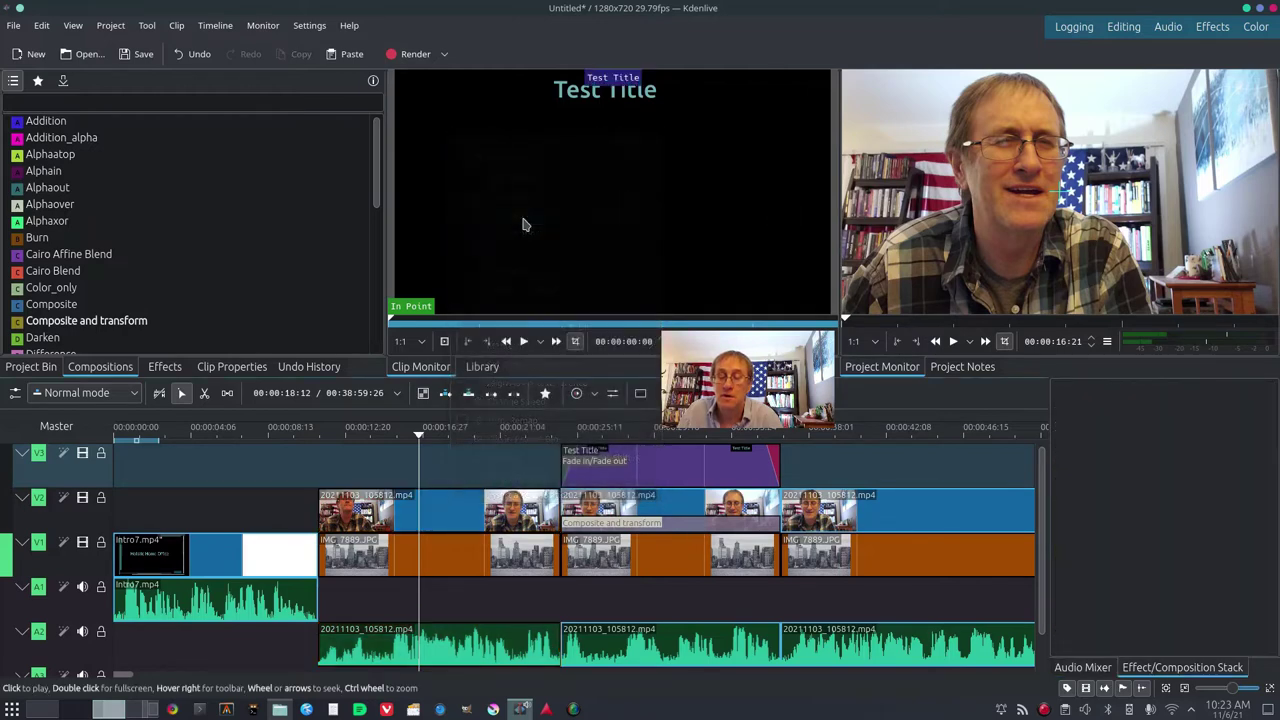
right_click(446, 528)
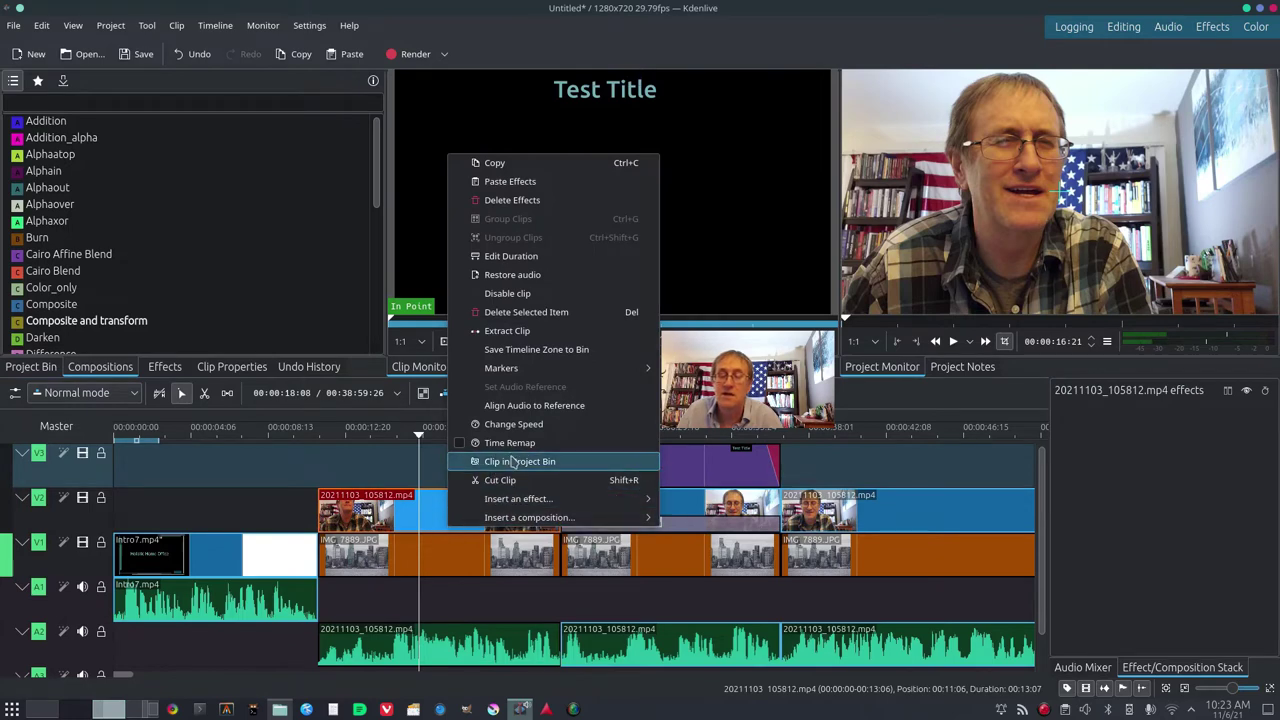
click(256, 511)
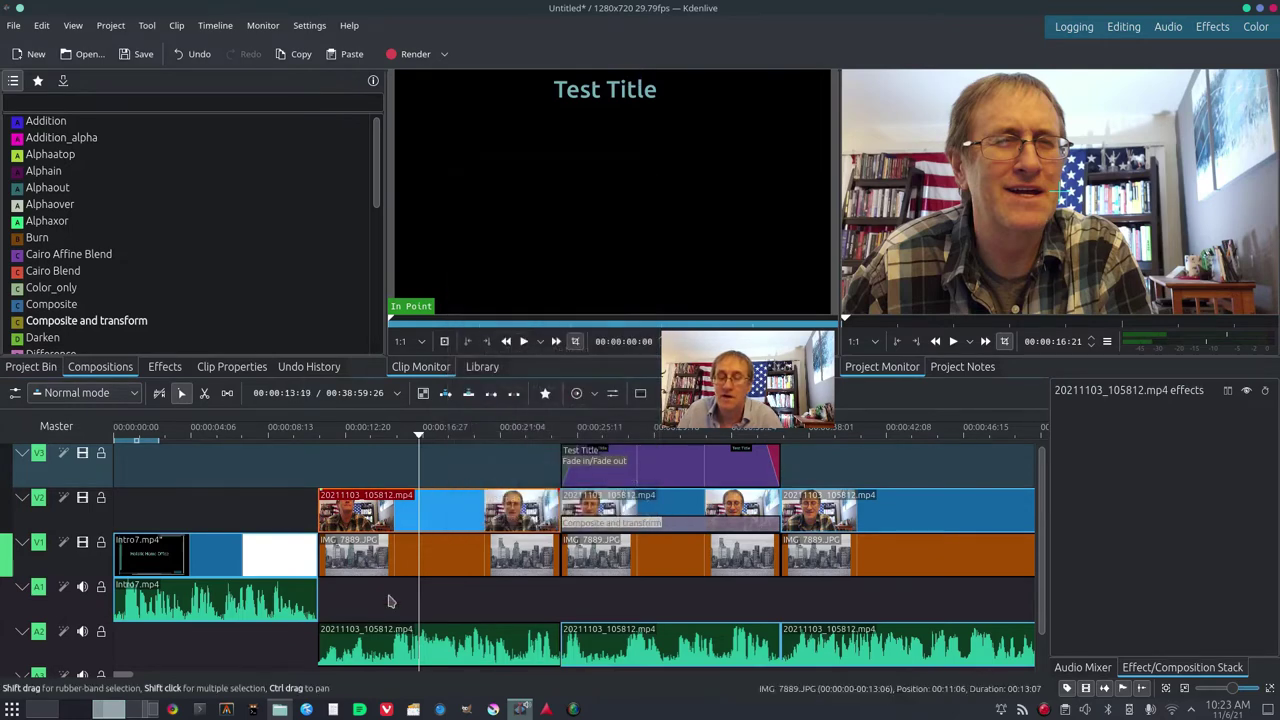
click(432, 643)
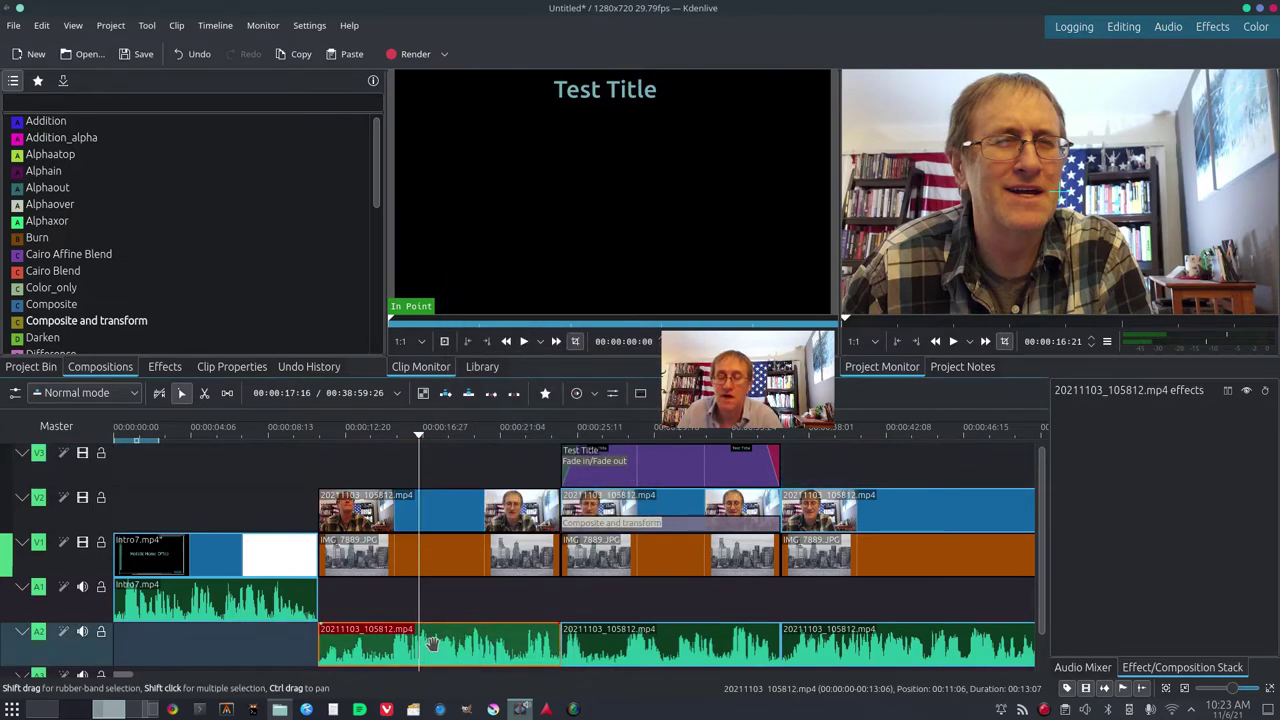
click(668, 512)
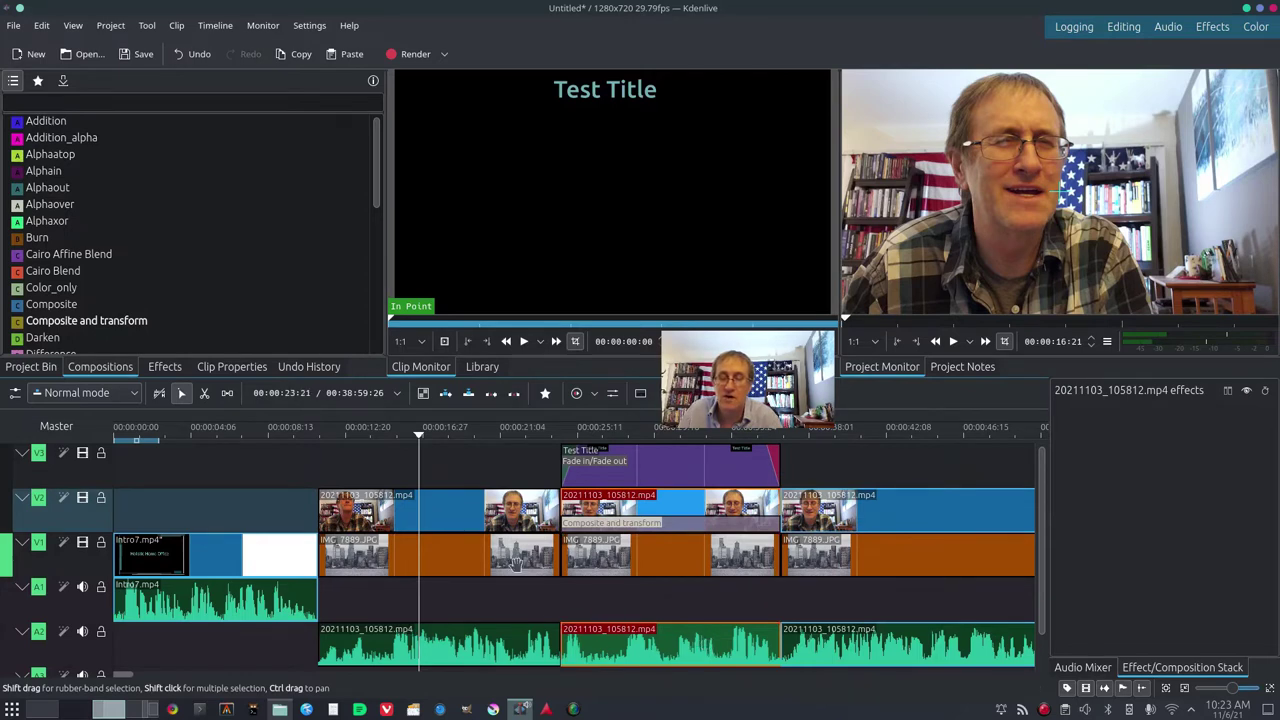
click(427, 512)
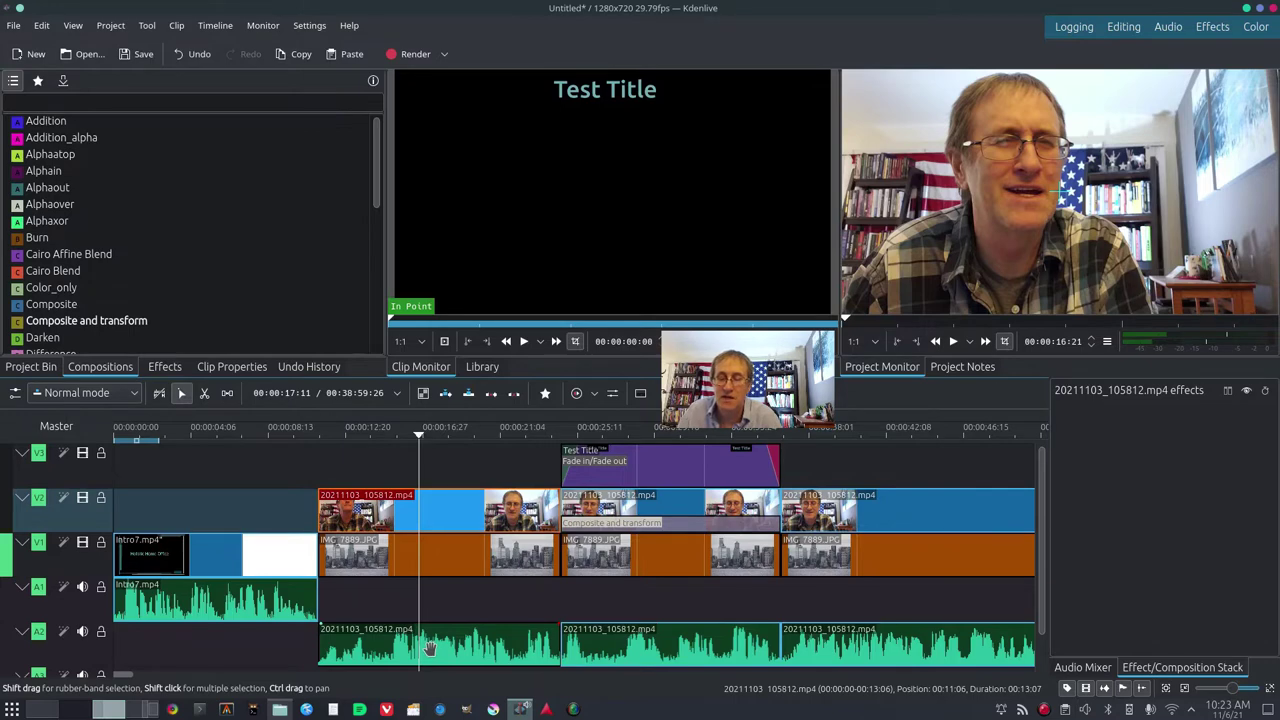
- Delete the separated audio of the first 20211103_105812.mp4 clip from track A2
click(428, 648)
right_click(430, 647)
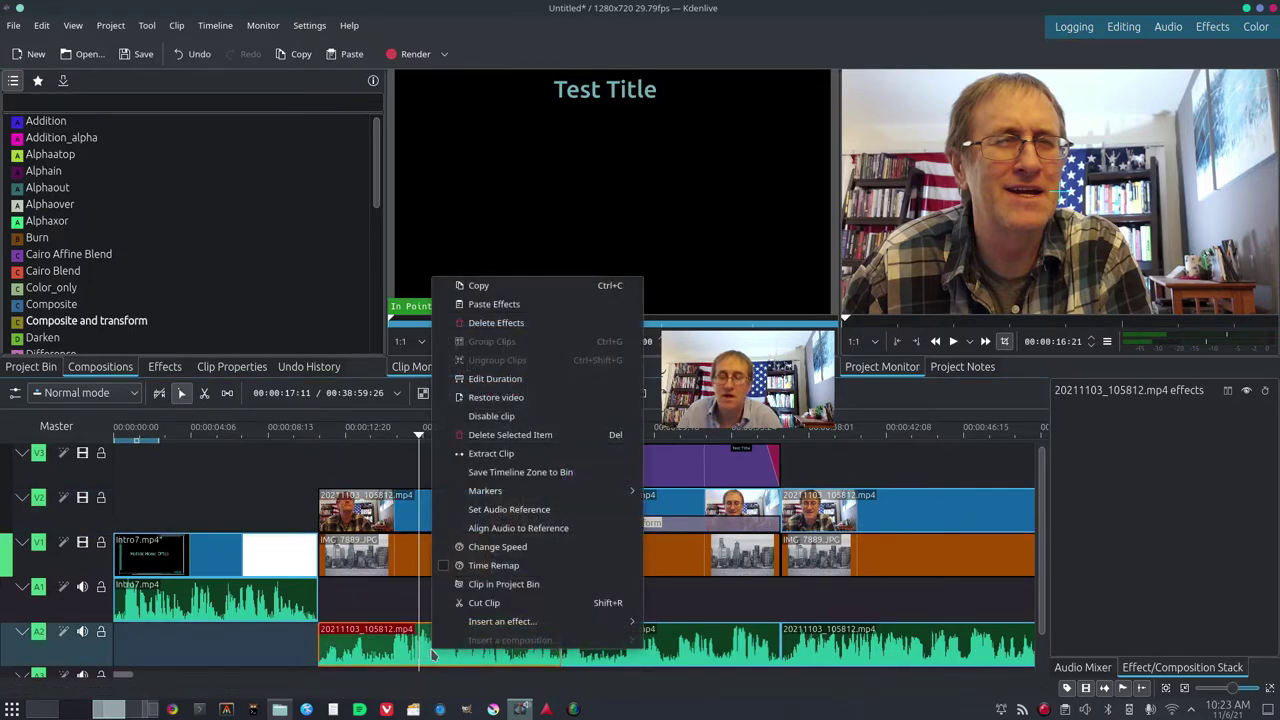
click(508, 437)
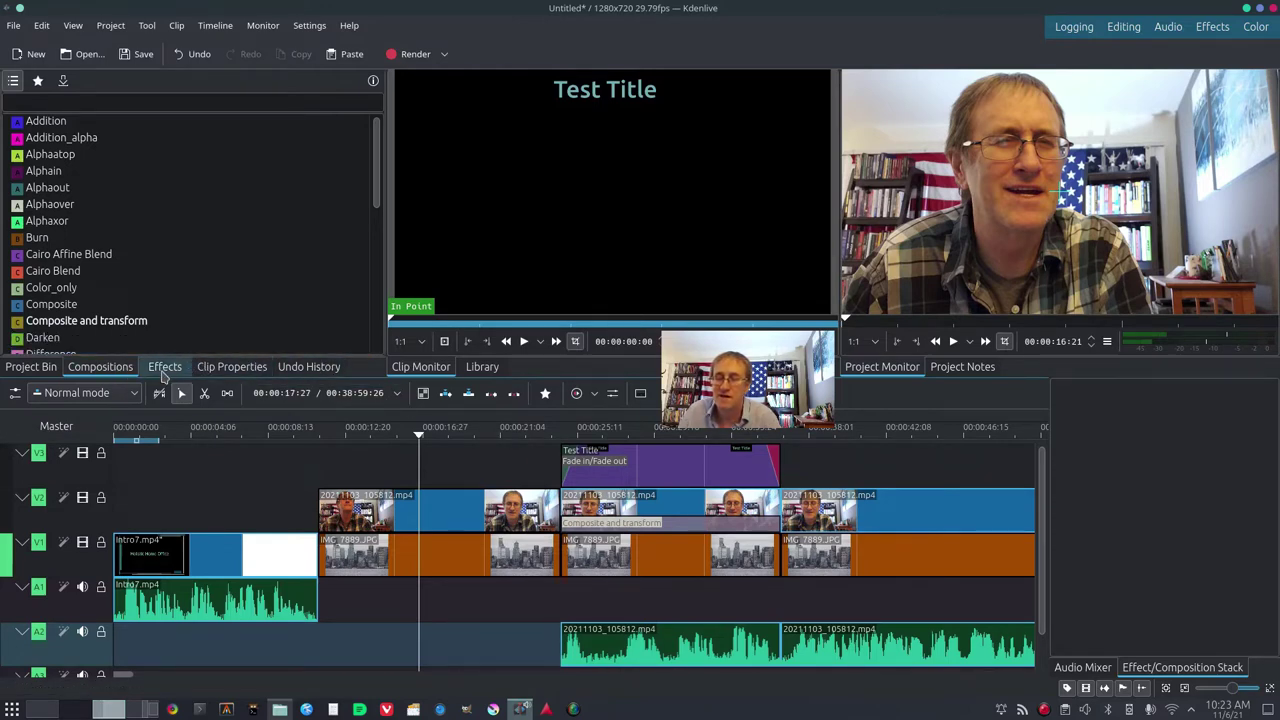
- Switch to an empty virtual desktop, open Calligra Stage and browse its presentation templates
click(164, 367)
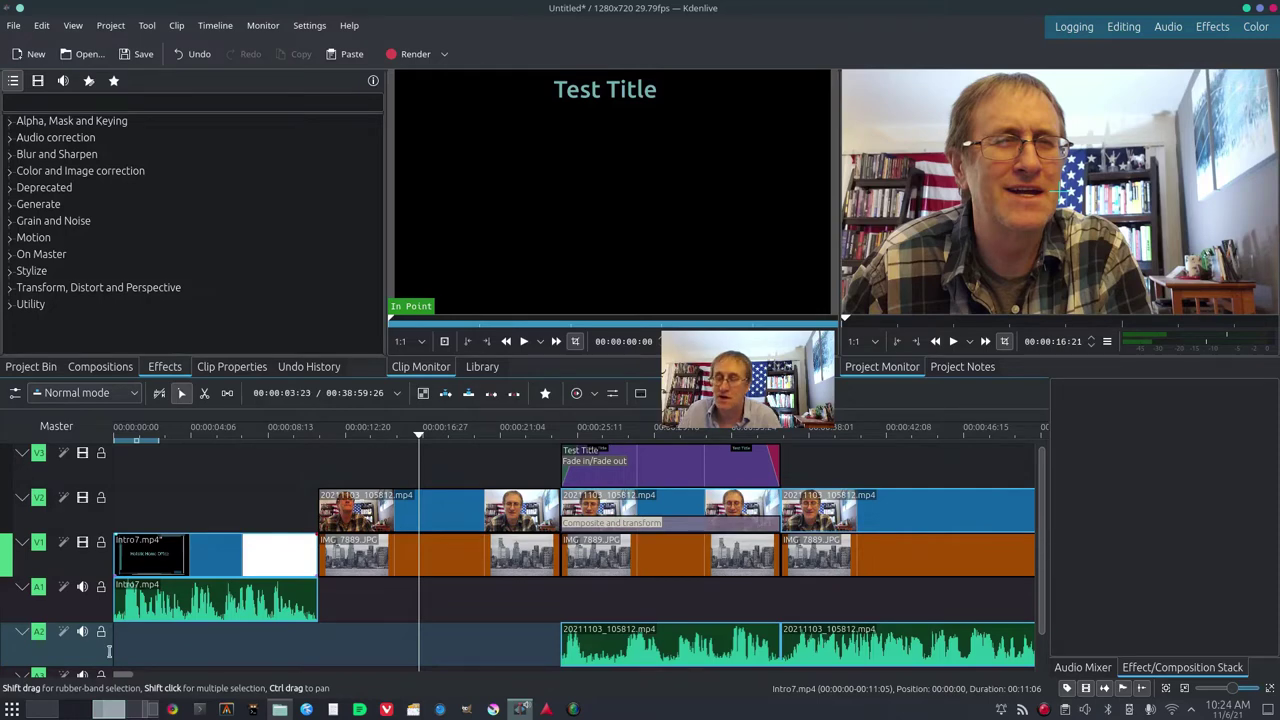
click(78, 712)
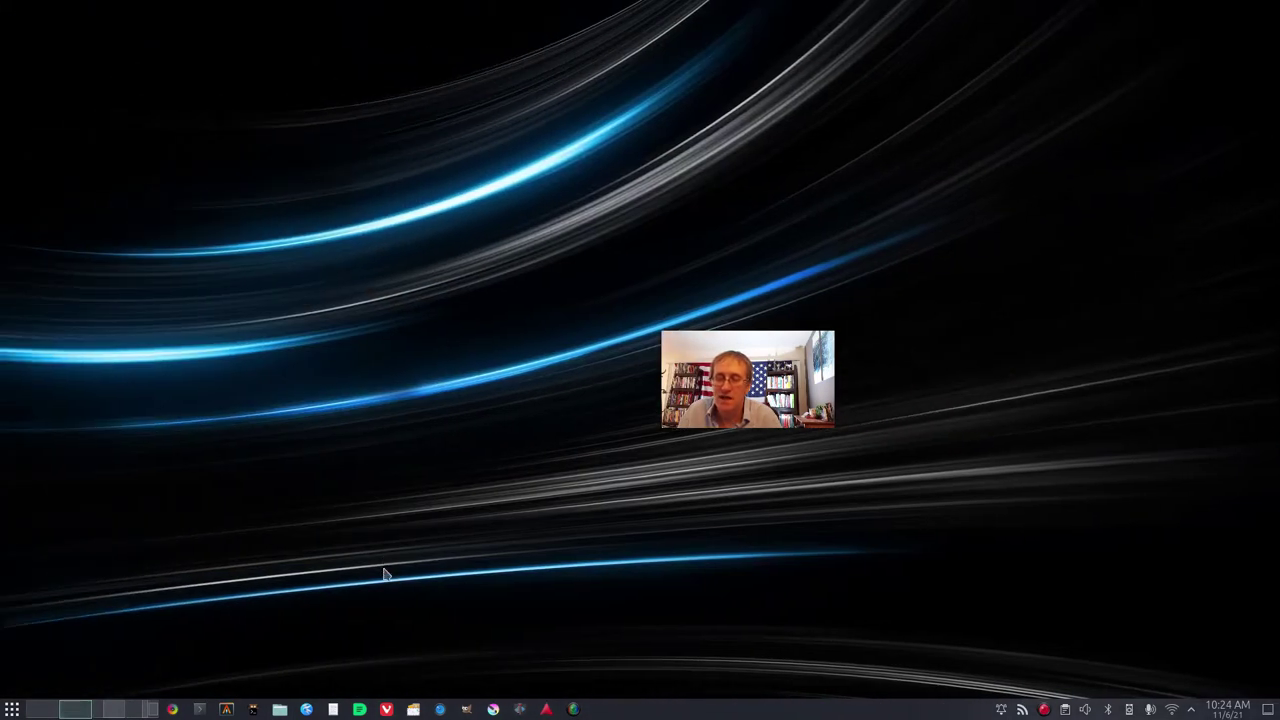
click(18, 712)
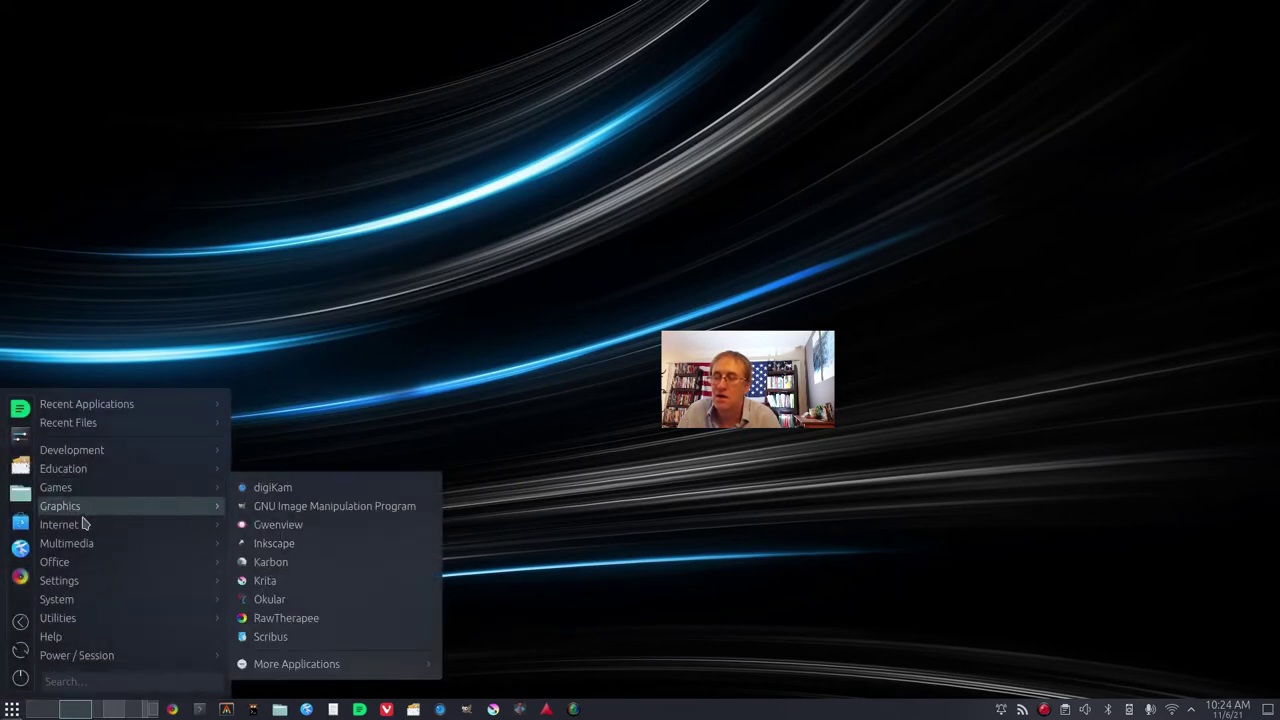
mouse_move(101, 533)
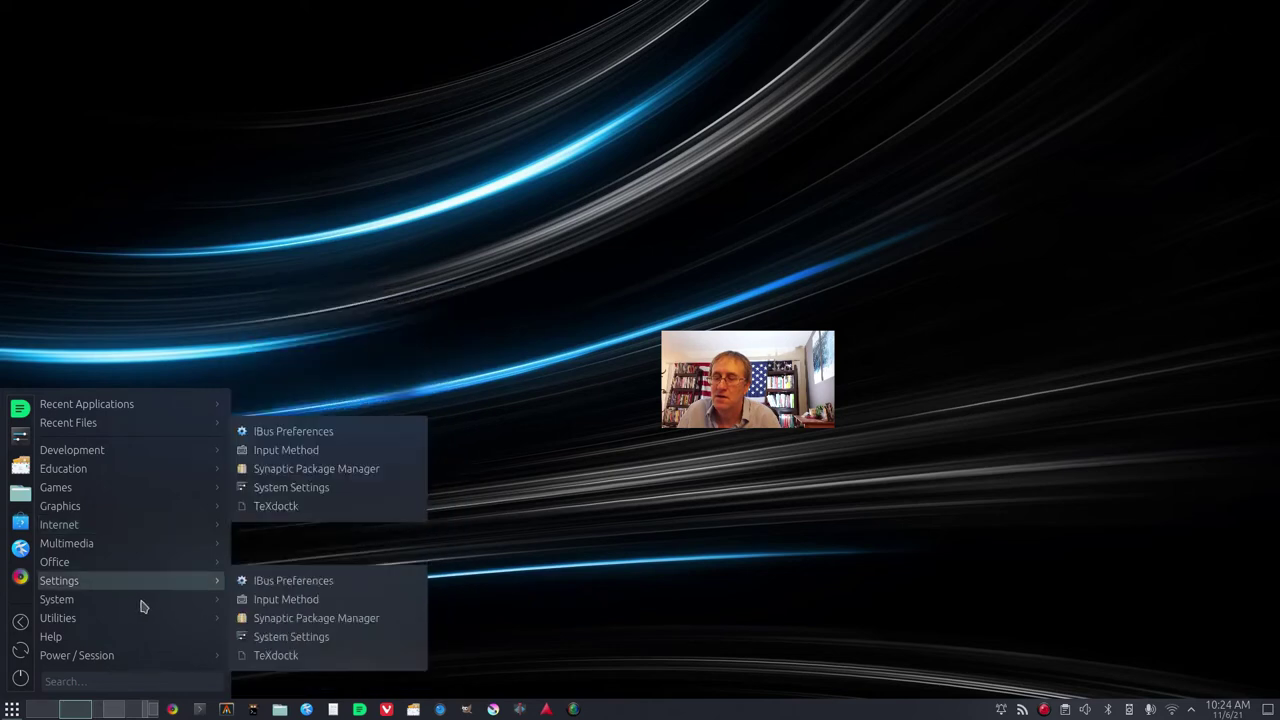
mouse_move(194, 563)
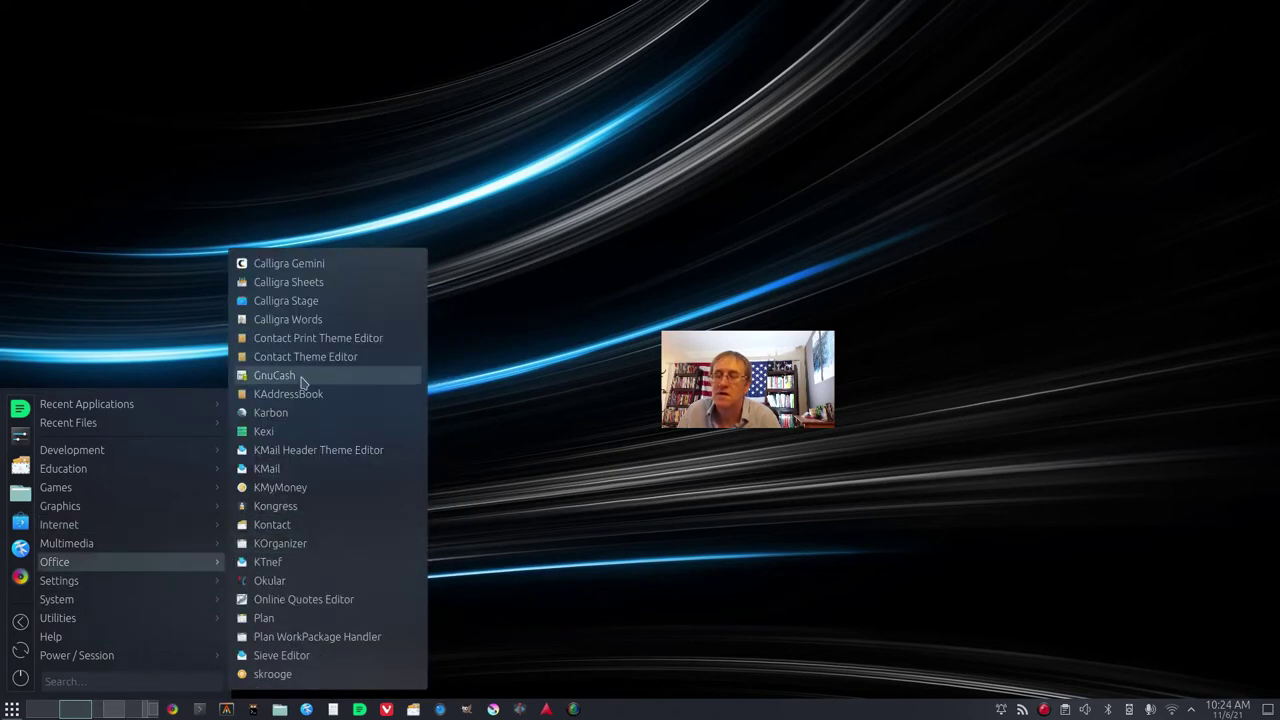
click(287, 302)
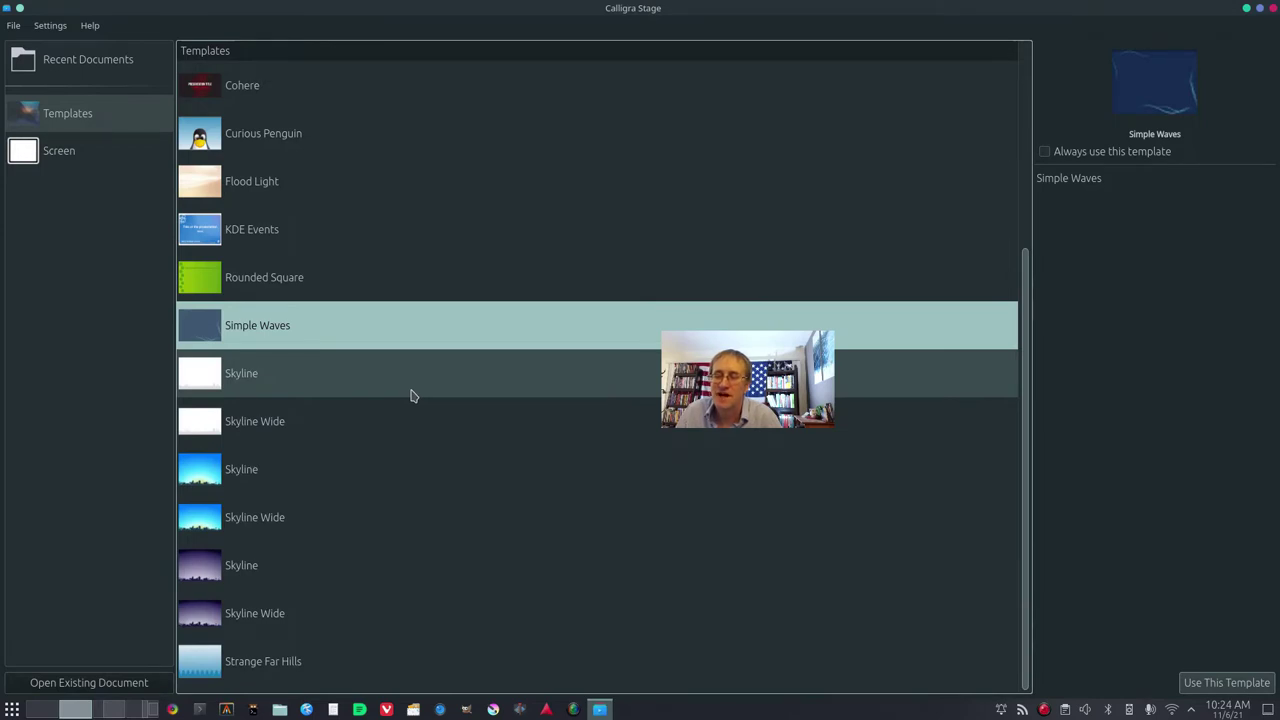
scroll(411, 396, up, 1)
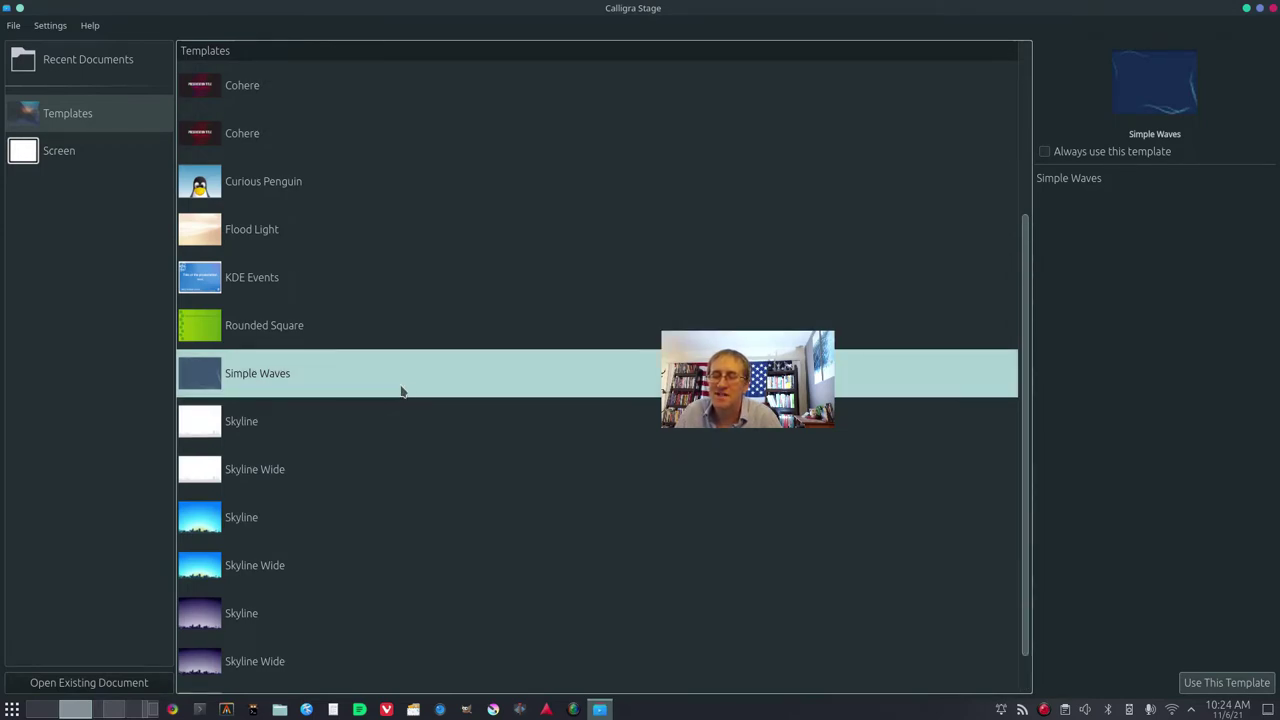
- Create a presentation from the Simple Waves template, look over its layout and docker tools, and close Calligra Stage
click(1228, 686)
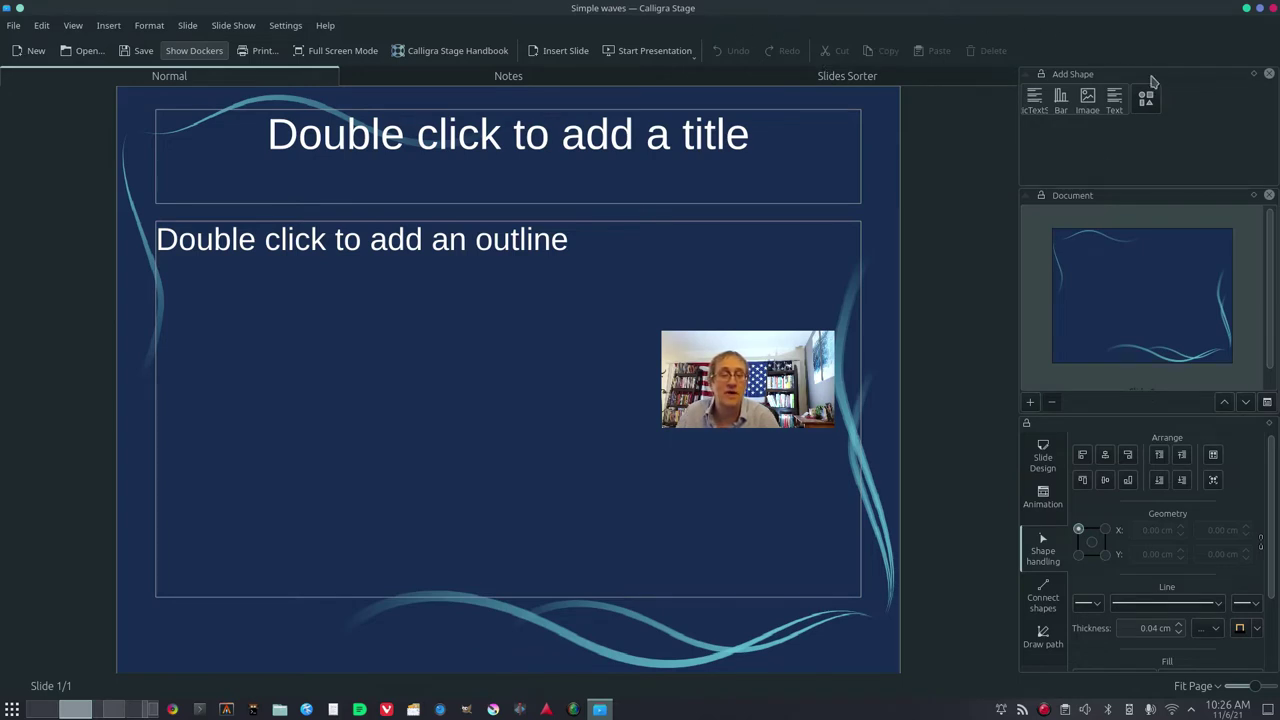
click(1273, 9)
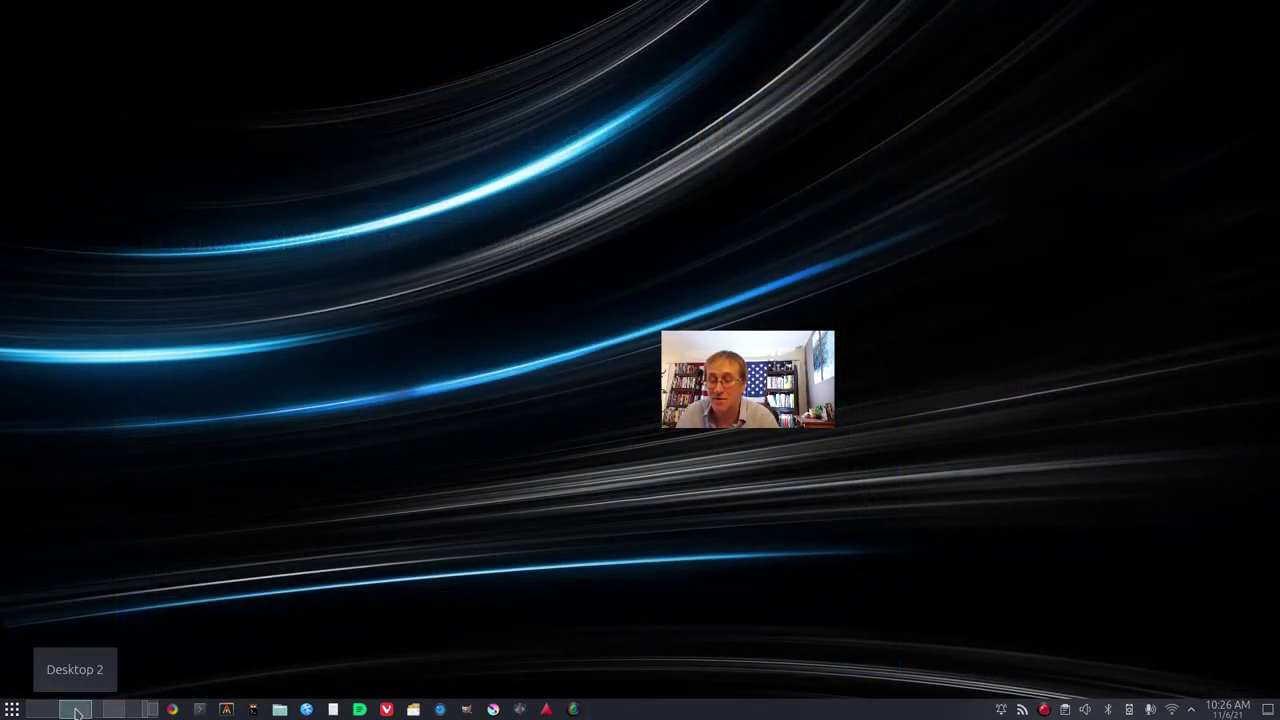
- Open Calligra Sheets with the Blank Worksheet template, look over the spreadsheet and its formatting tools, and close it
click(12, 710)
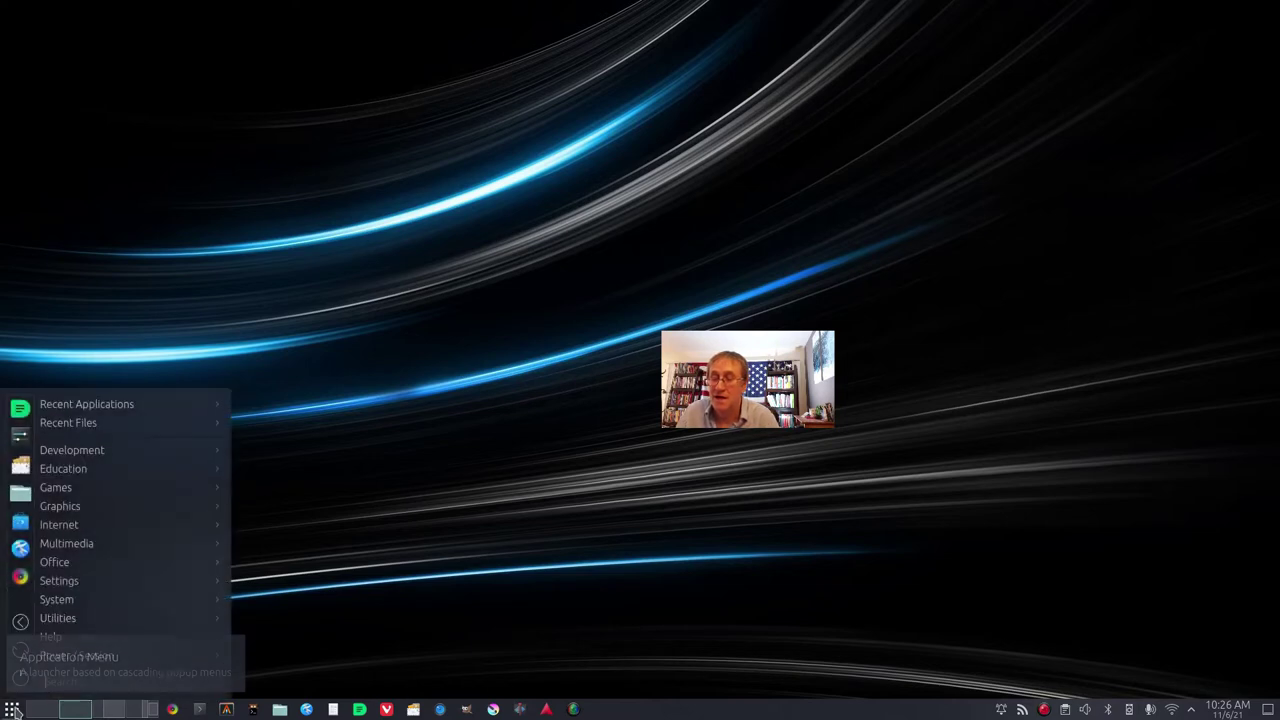
mouse_move(75, 496)
mouse_move(80, 560)
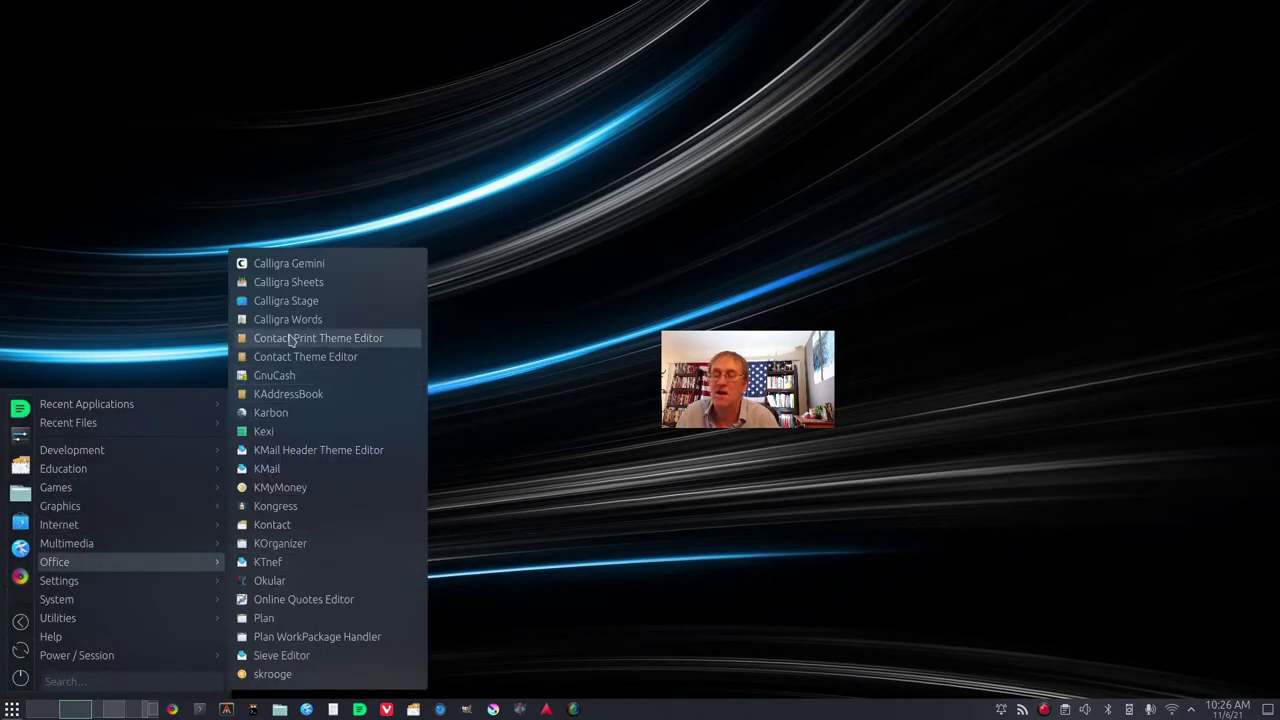
click(289, 282)
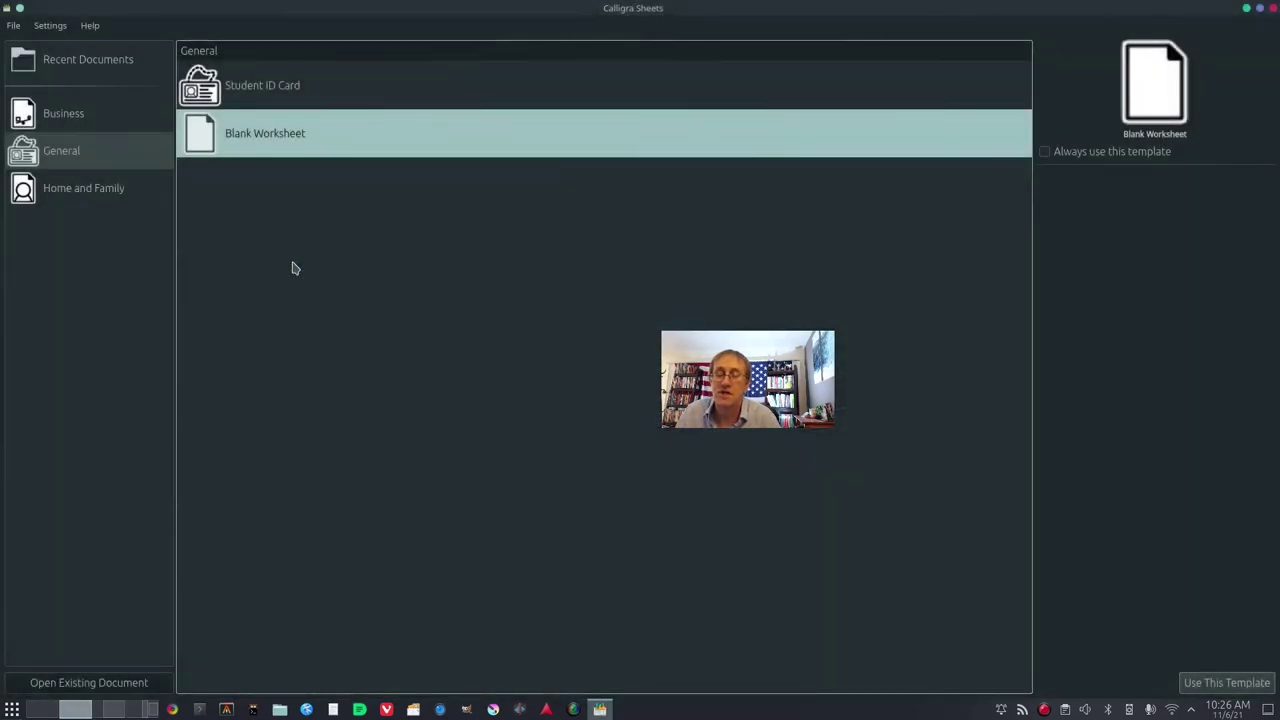
click(1228, 683)
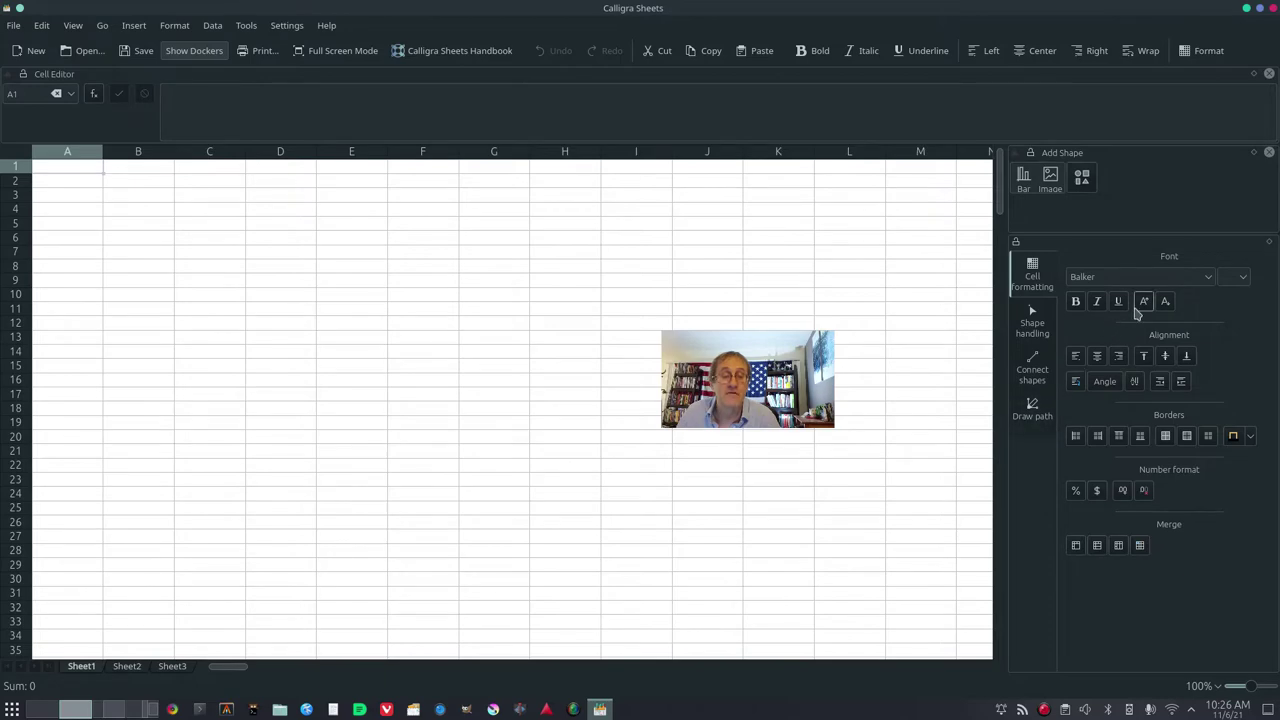
click(1272, 9)
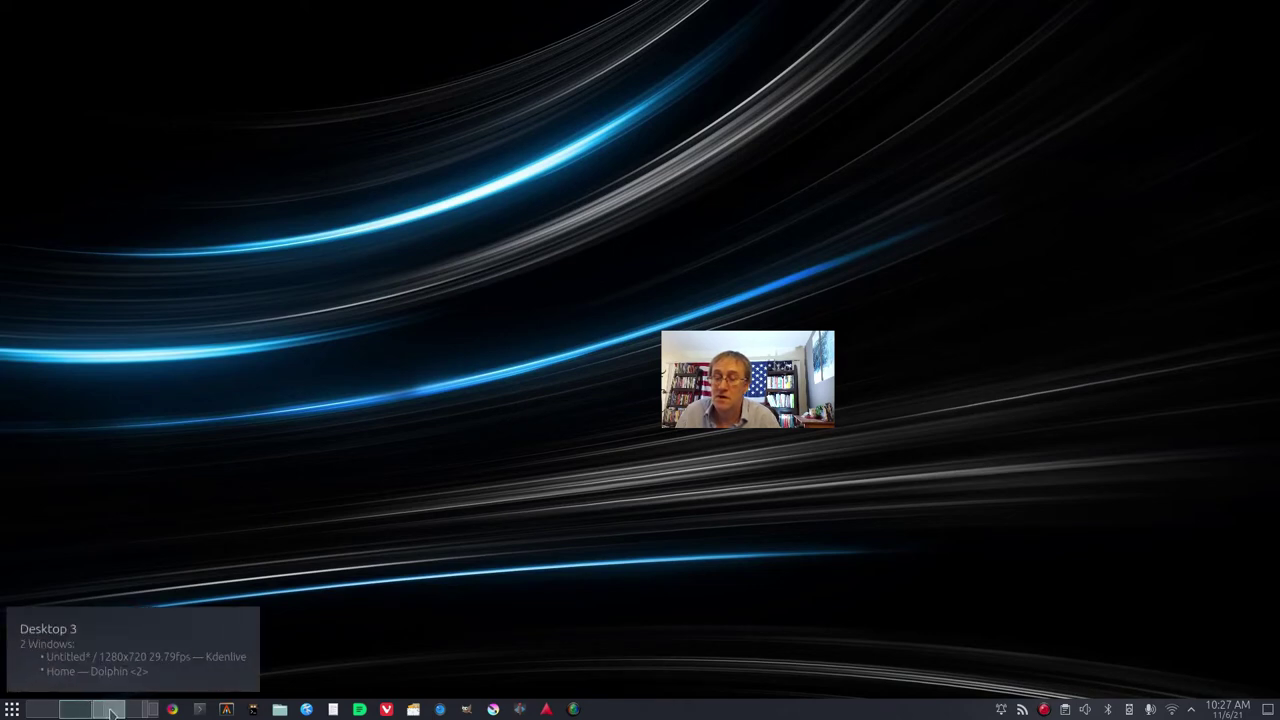
- Switch to the Dissenter browser on the first virtual desktop, open Rumble in a new tab and add another empty tab
click(42, 710)
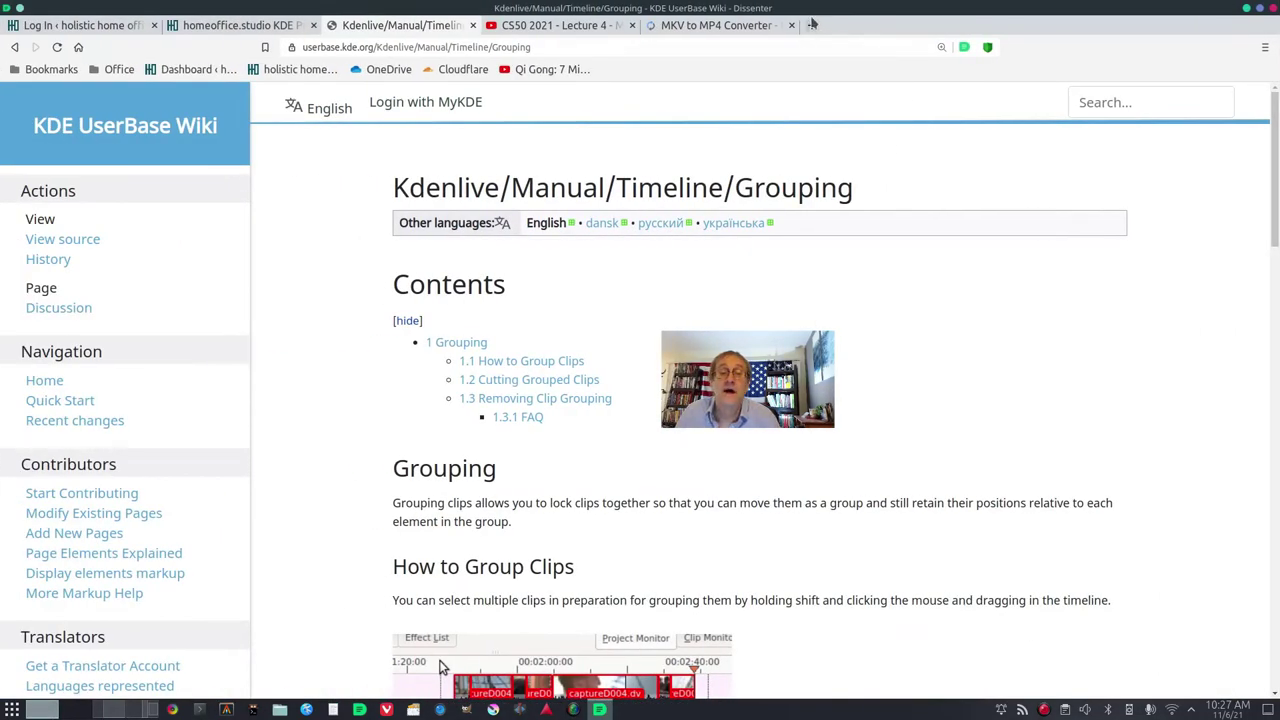
click(812, 25)
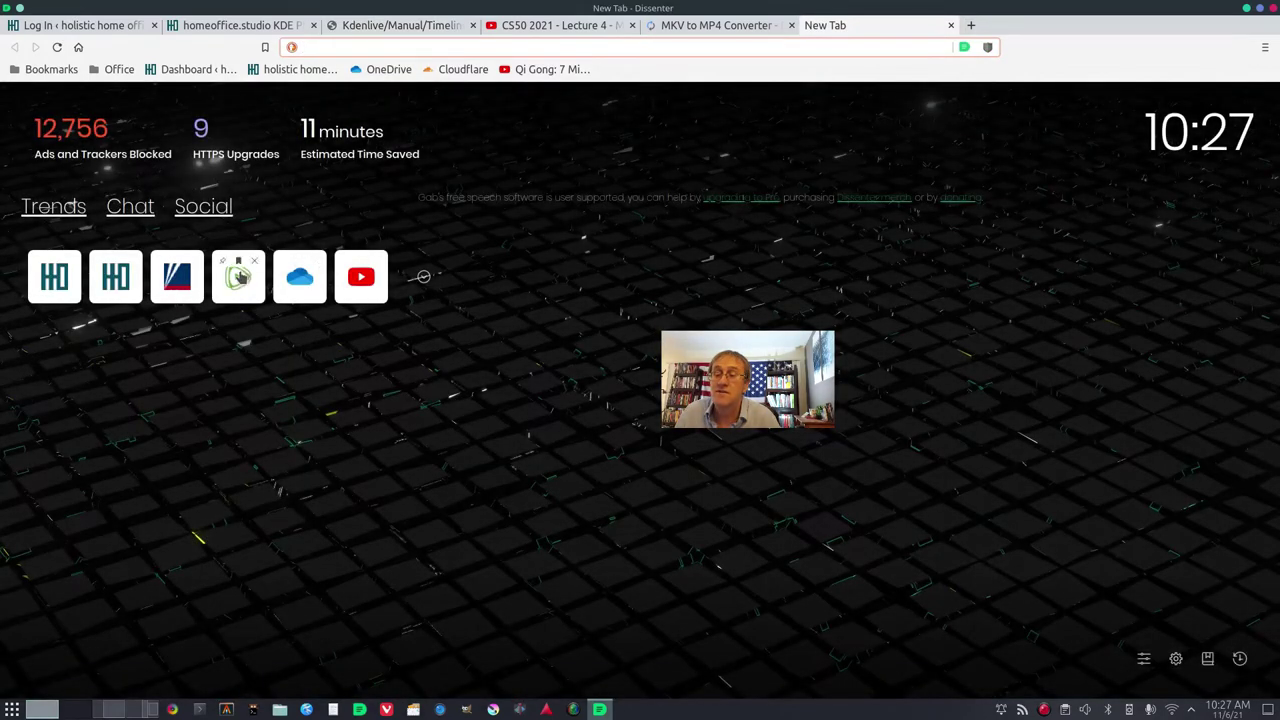
click(240, 278)
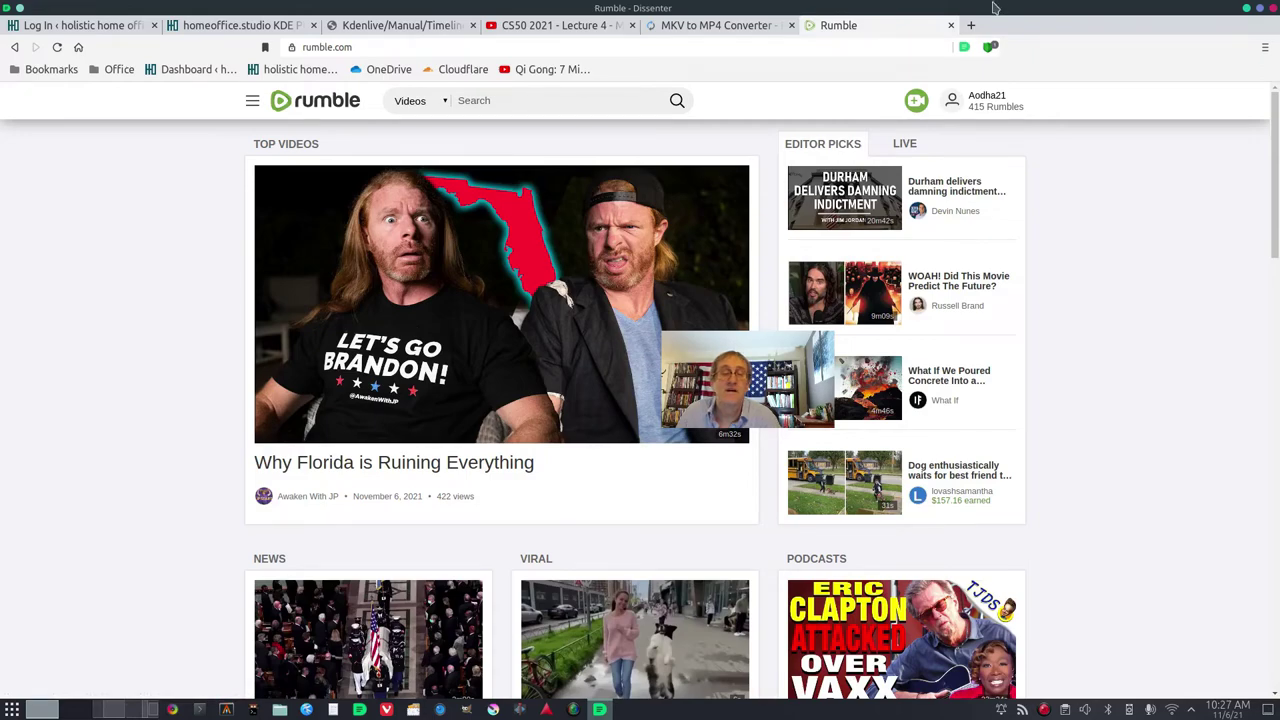
click(970, 25)
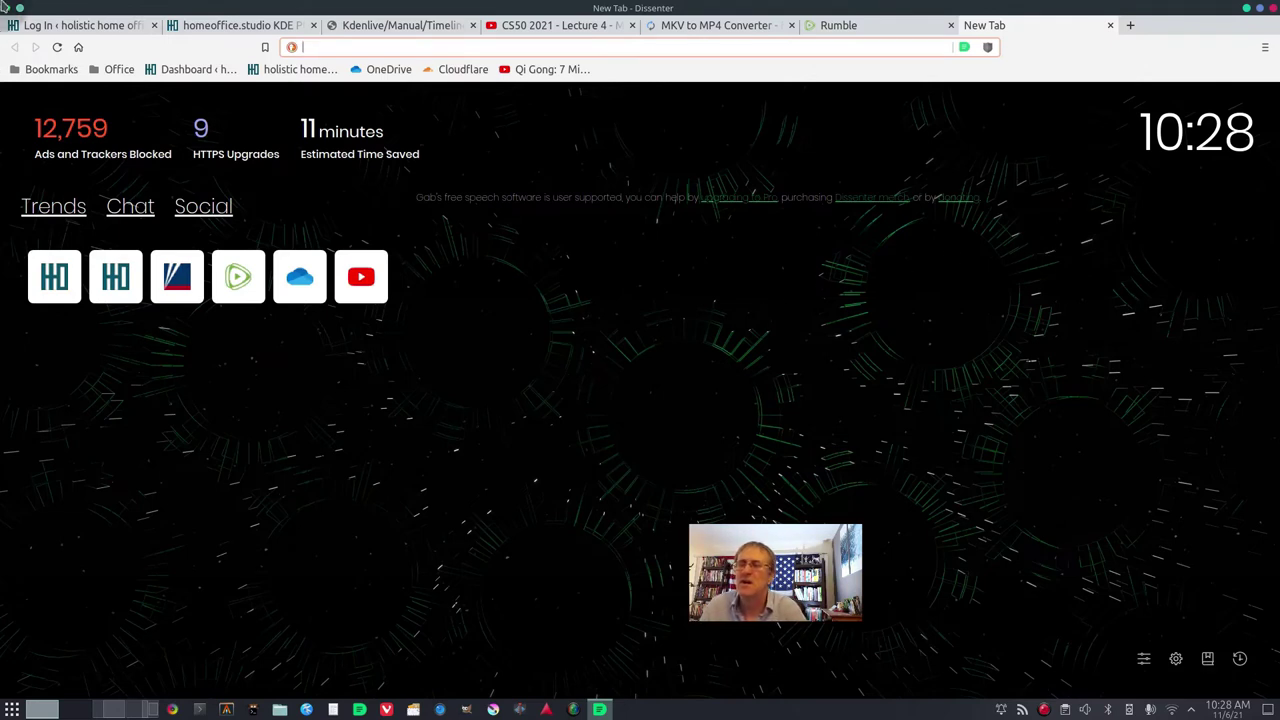
- Log in to the homeoffice.studio WordPress site with the saved username and password
click(95, 25)
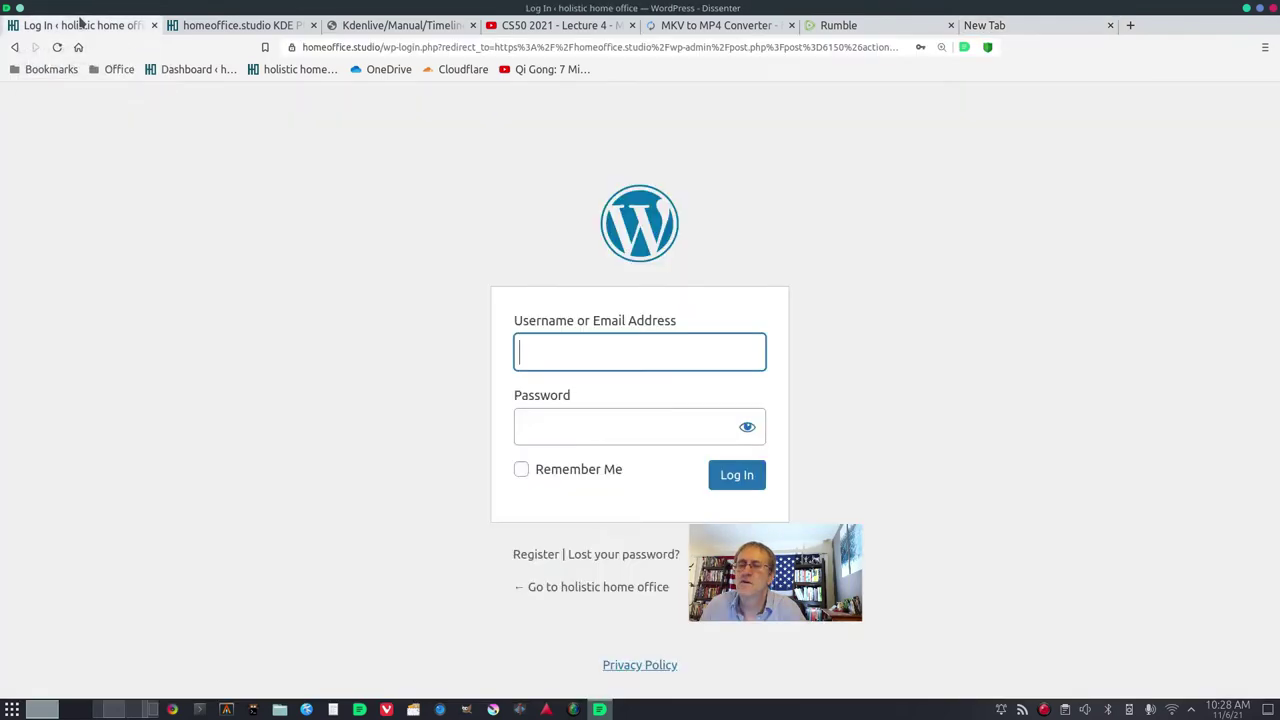
click(566, 349)
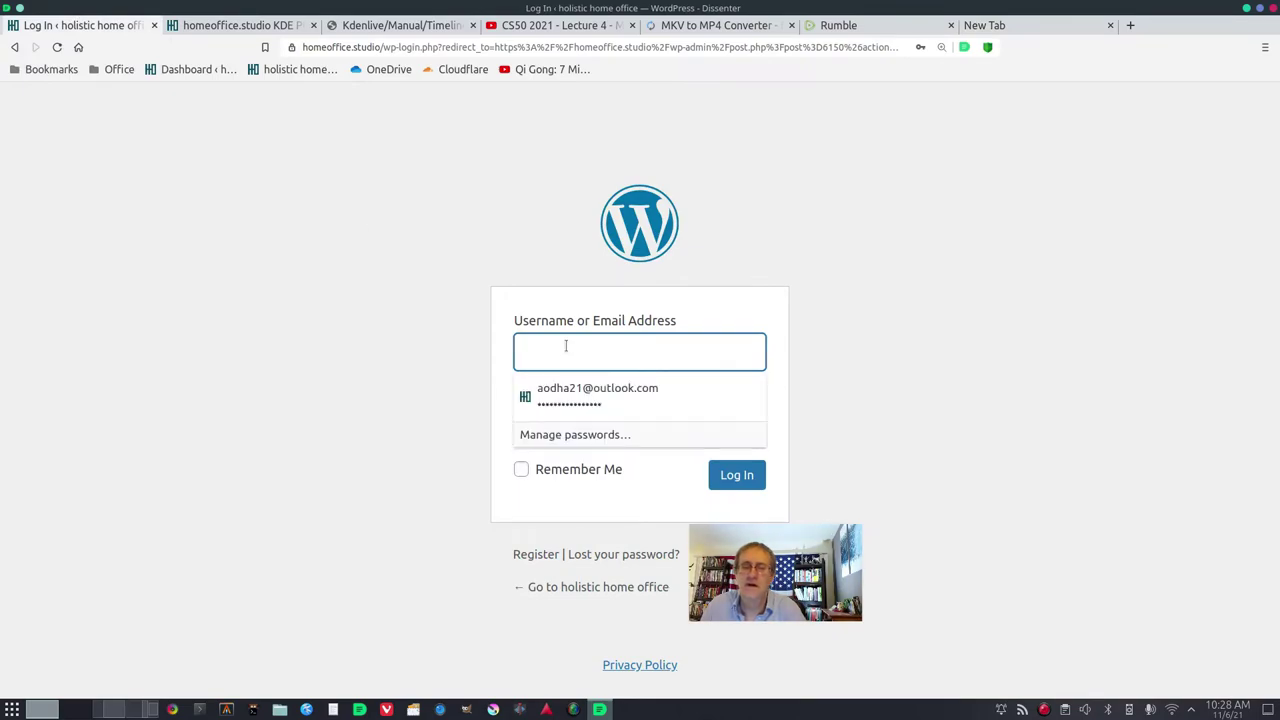
click(600, 390)
click(737, 475)
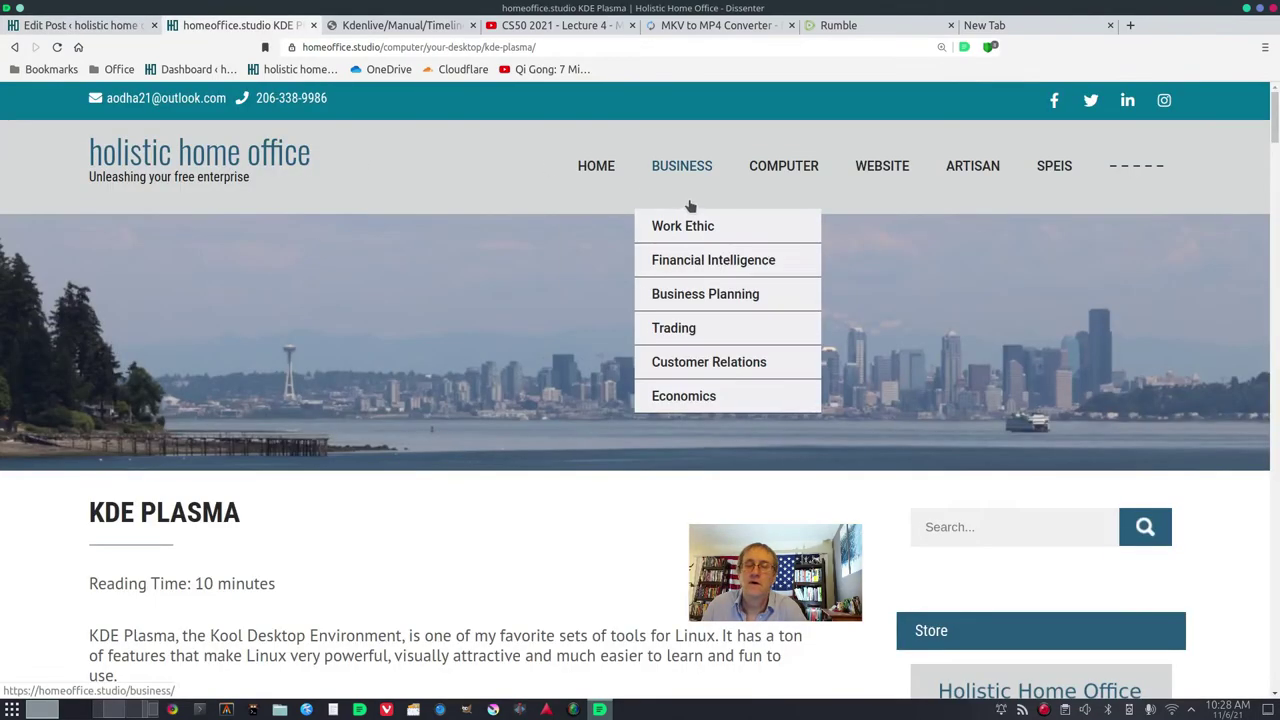
- Review the KDE Plasma page on homeoffice.studio, from its images and text sections down to the embedded video and sources
scroll(415, 349, down, 15)
scroll(415, 349, down, 10)
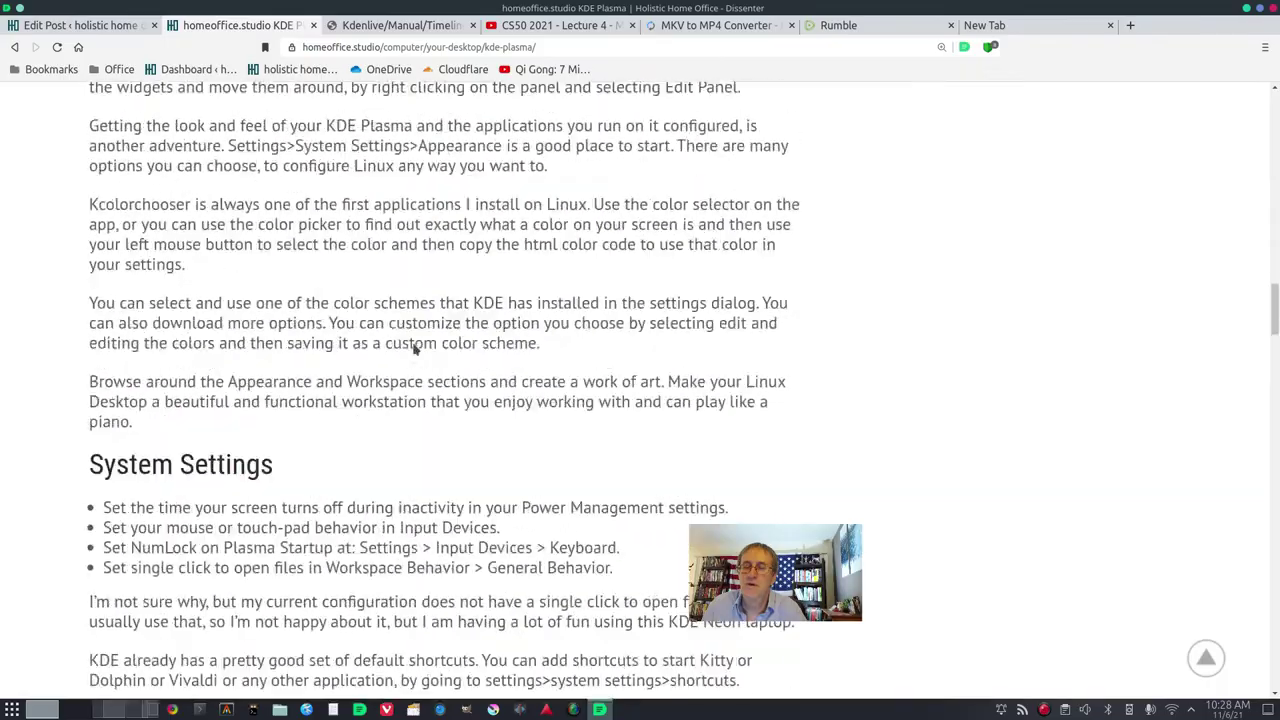
scroll(415, 349, up, 15)
scroll(415, 349, down, 15)
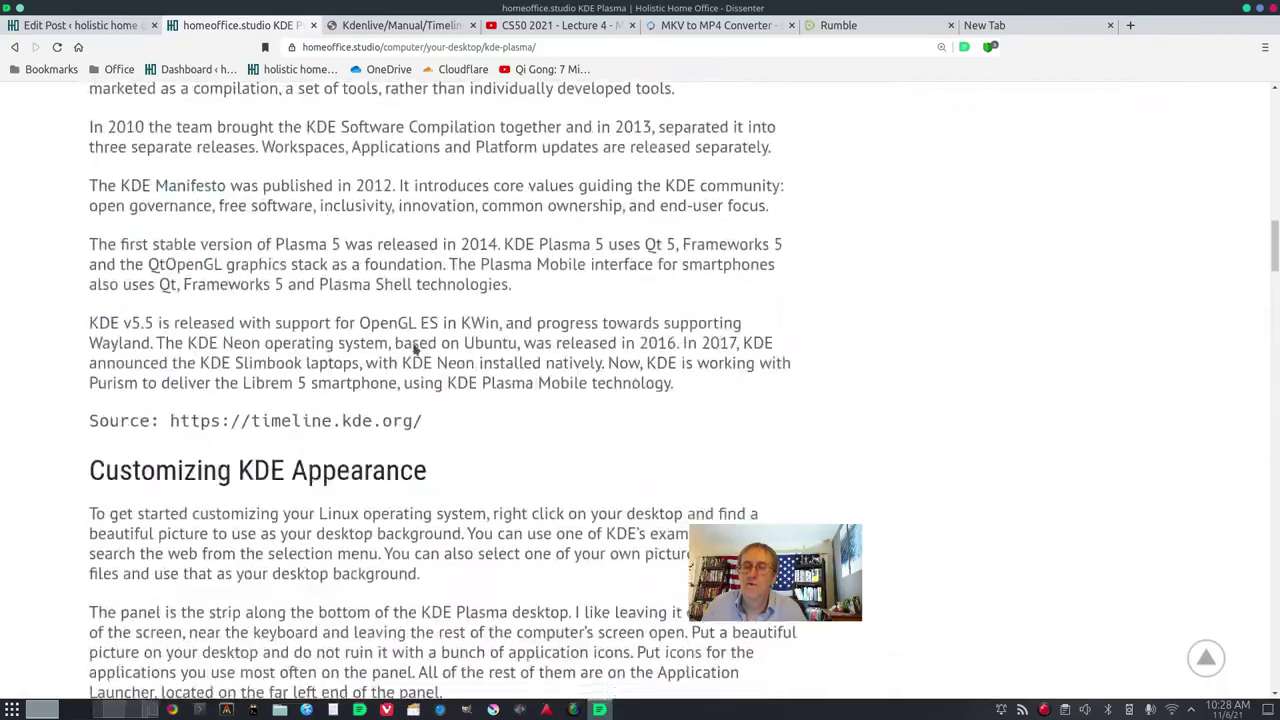
scroll(415, 349, down, 2)
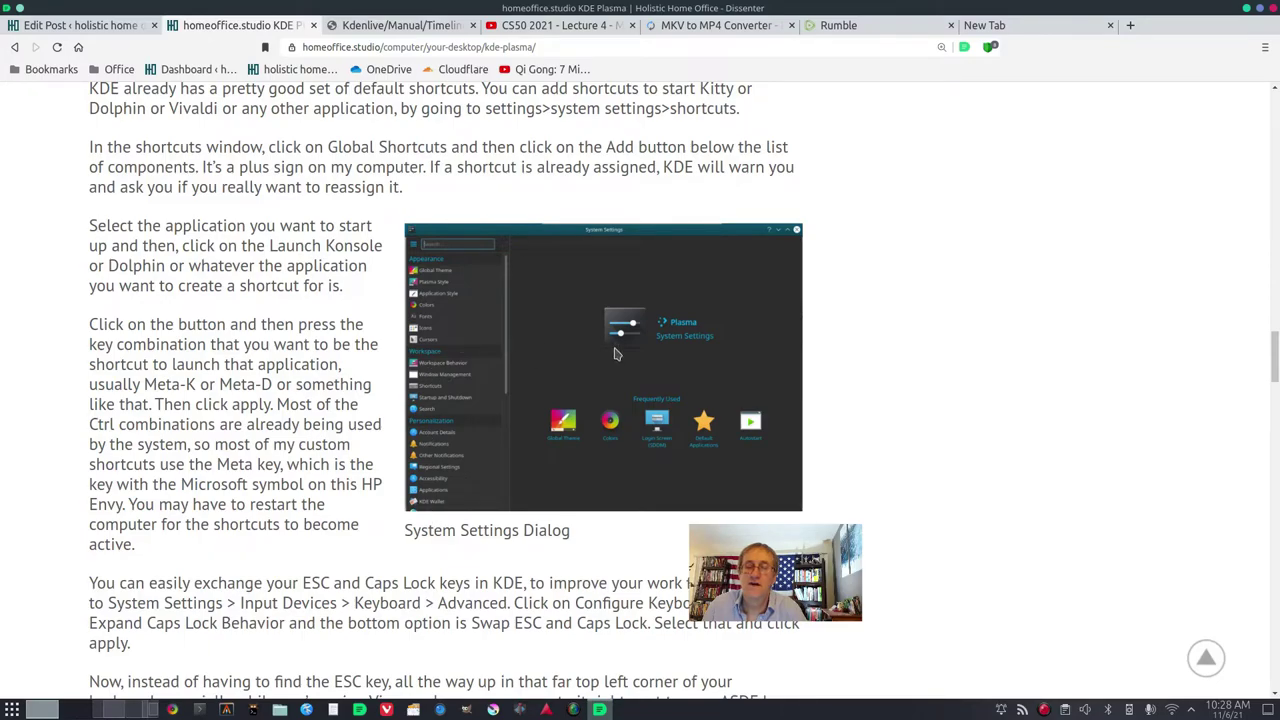
scroll(323, 408, up, 20)
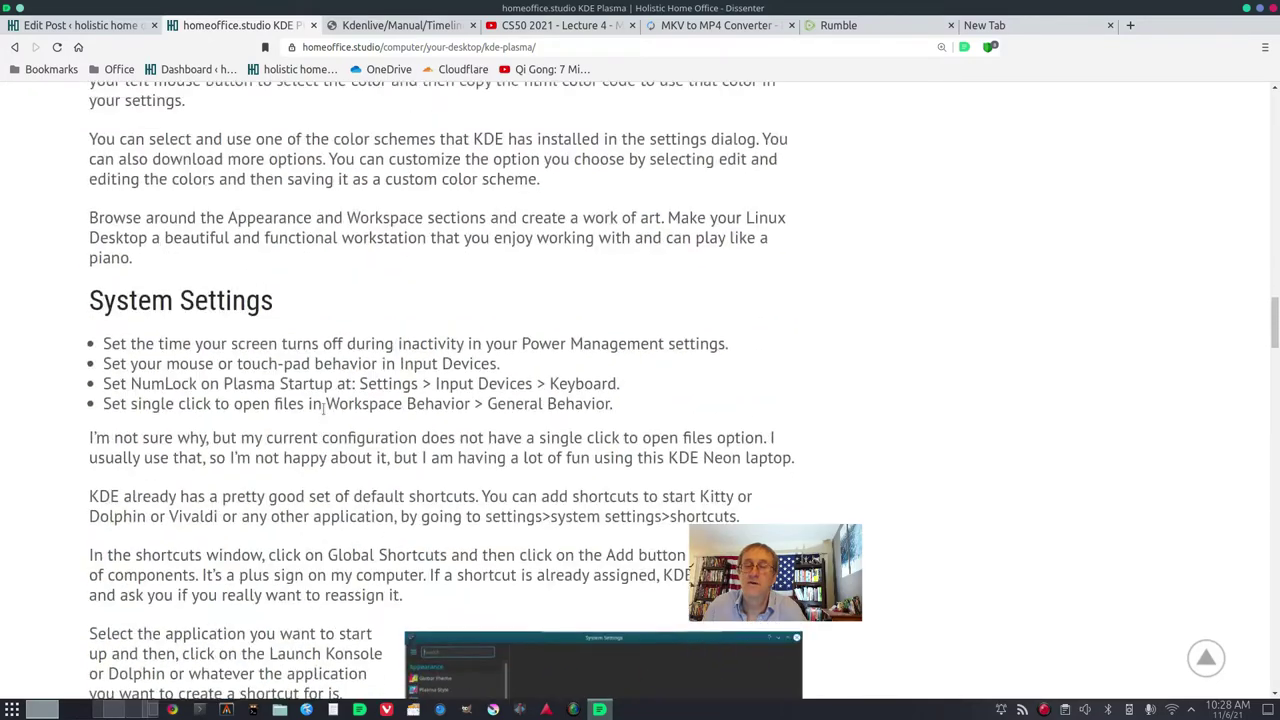
scroll(323, 408, up, 5)
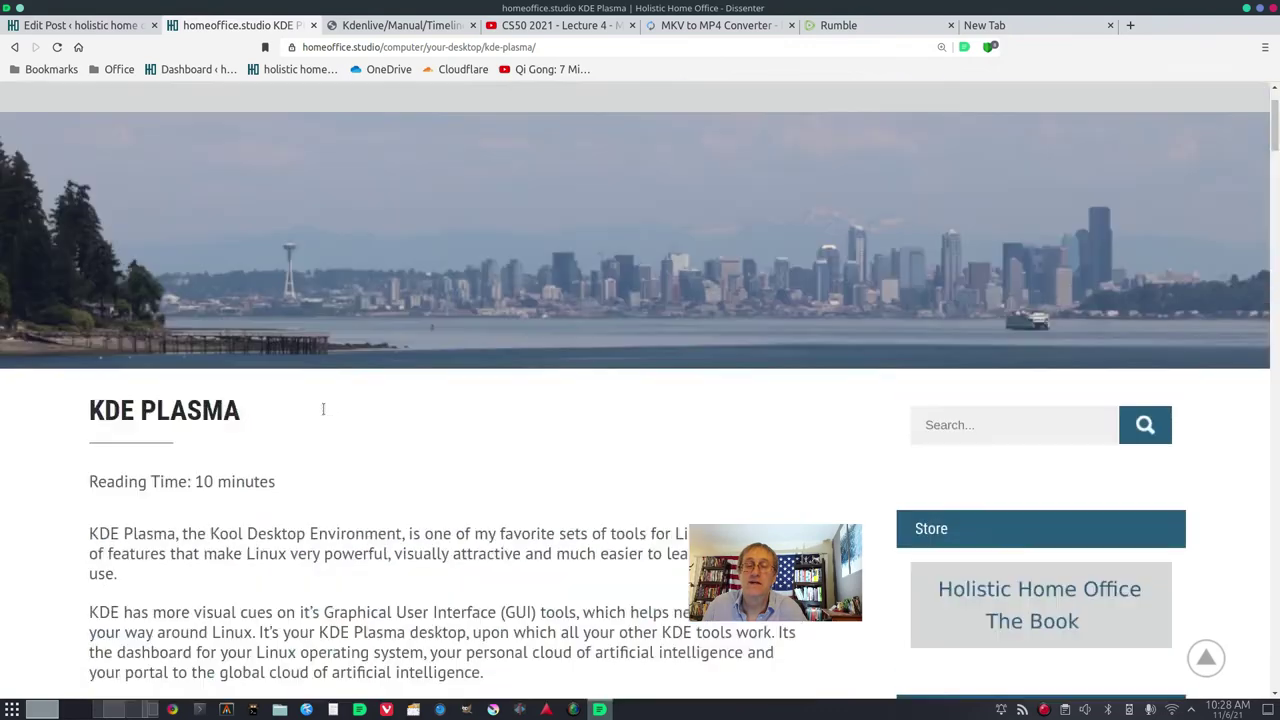
scroll(323, 414, down, 10)
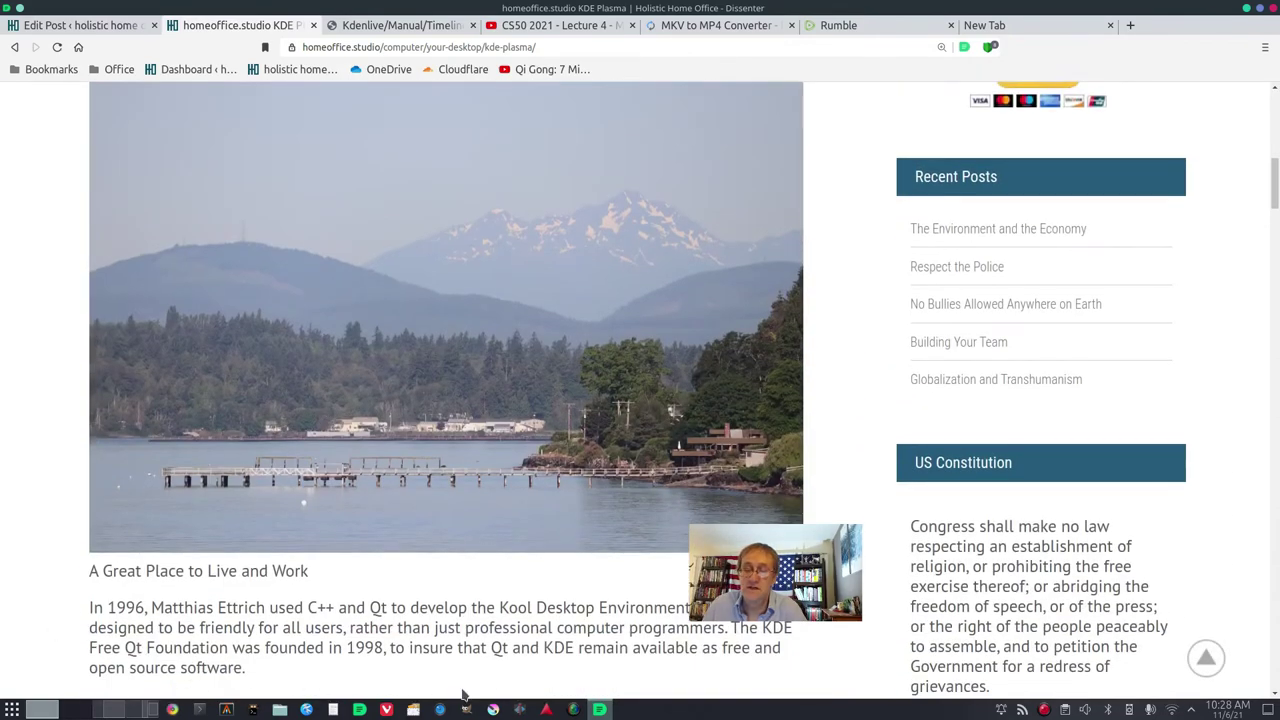
scroll(480, 507, down, 10)
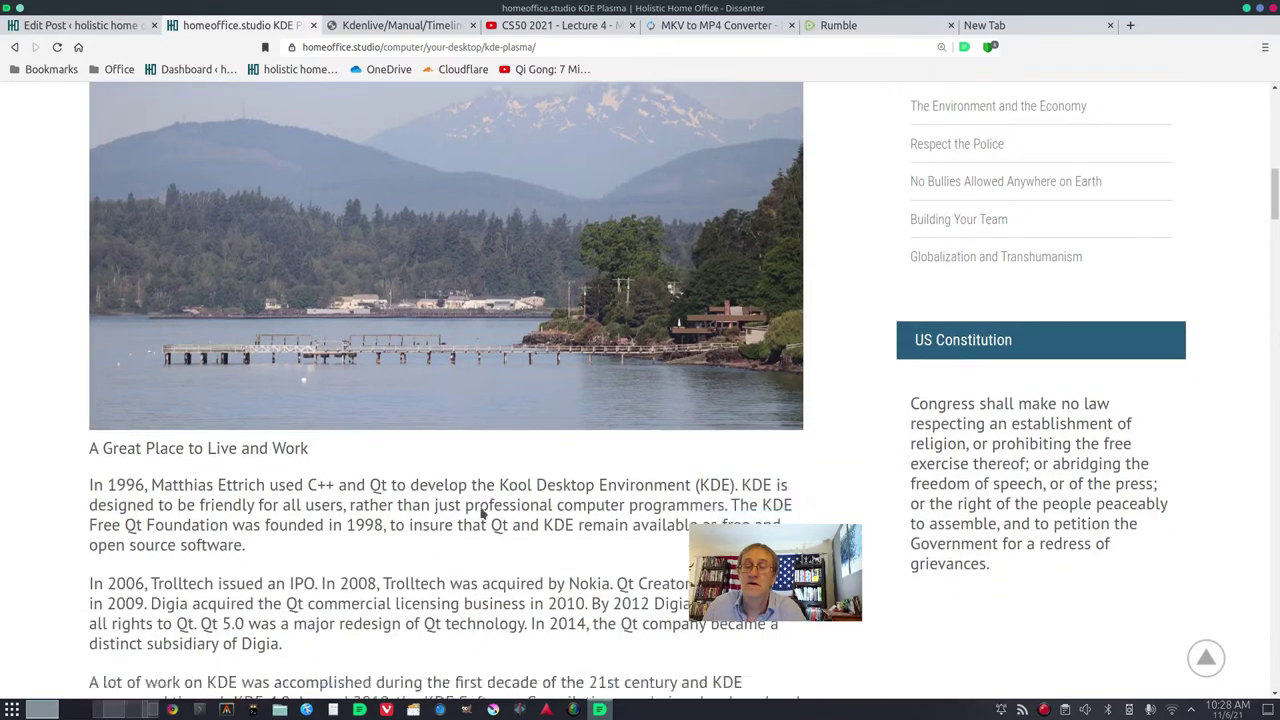
scroll(480, 510, up, 10)
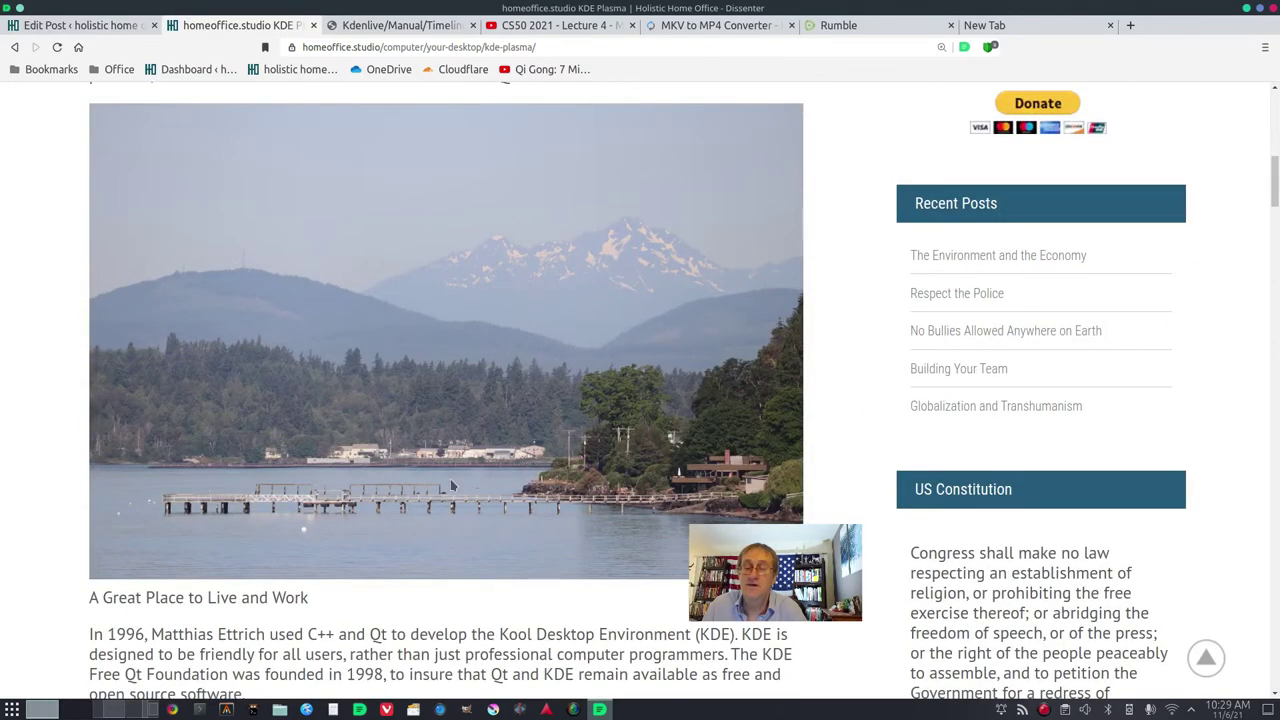
scroll(451, 485, down, 6)
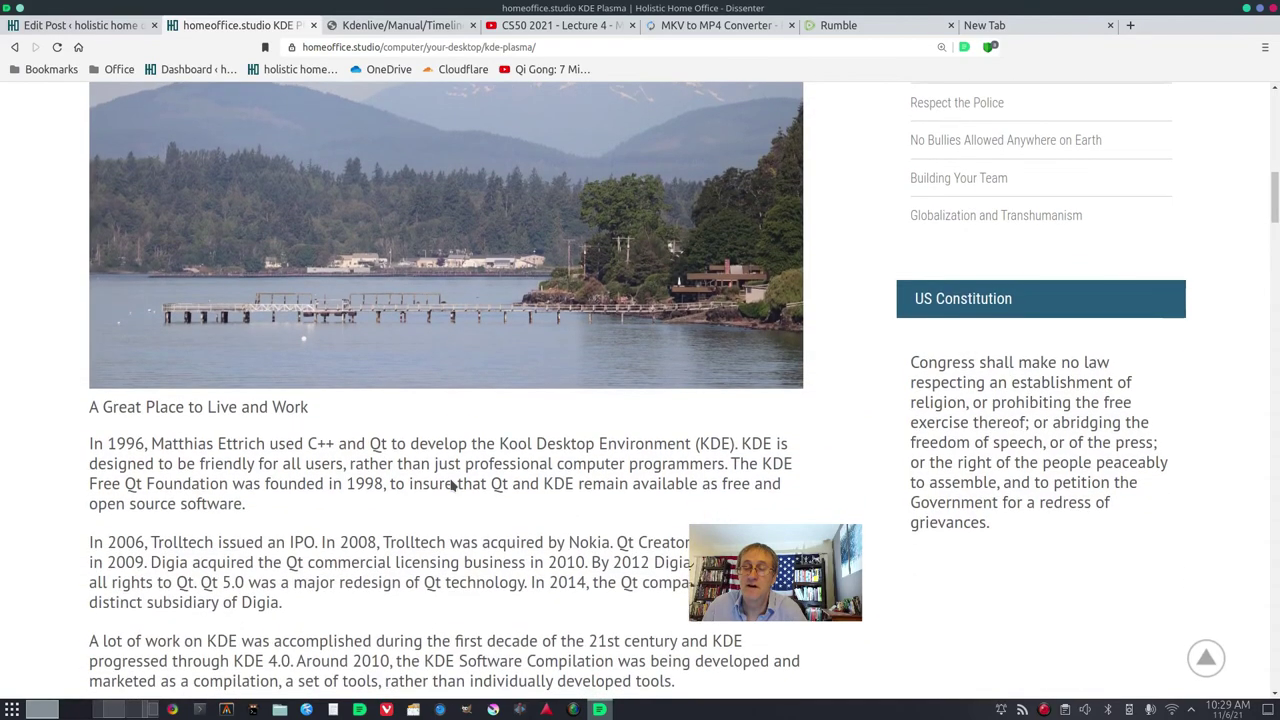
scroll(451, 485, down, 12)
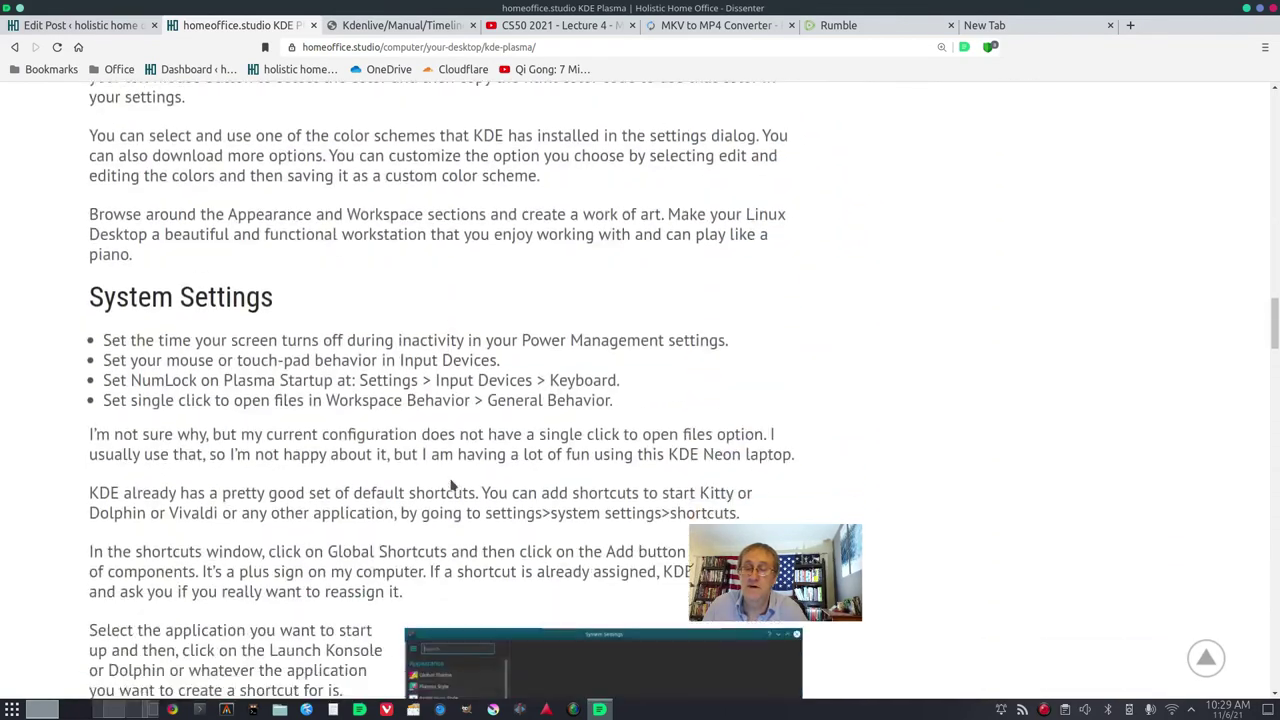
scroll(451, 485, down, 4)
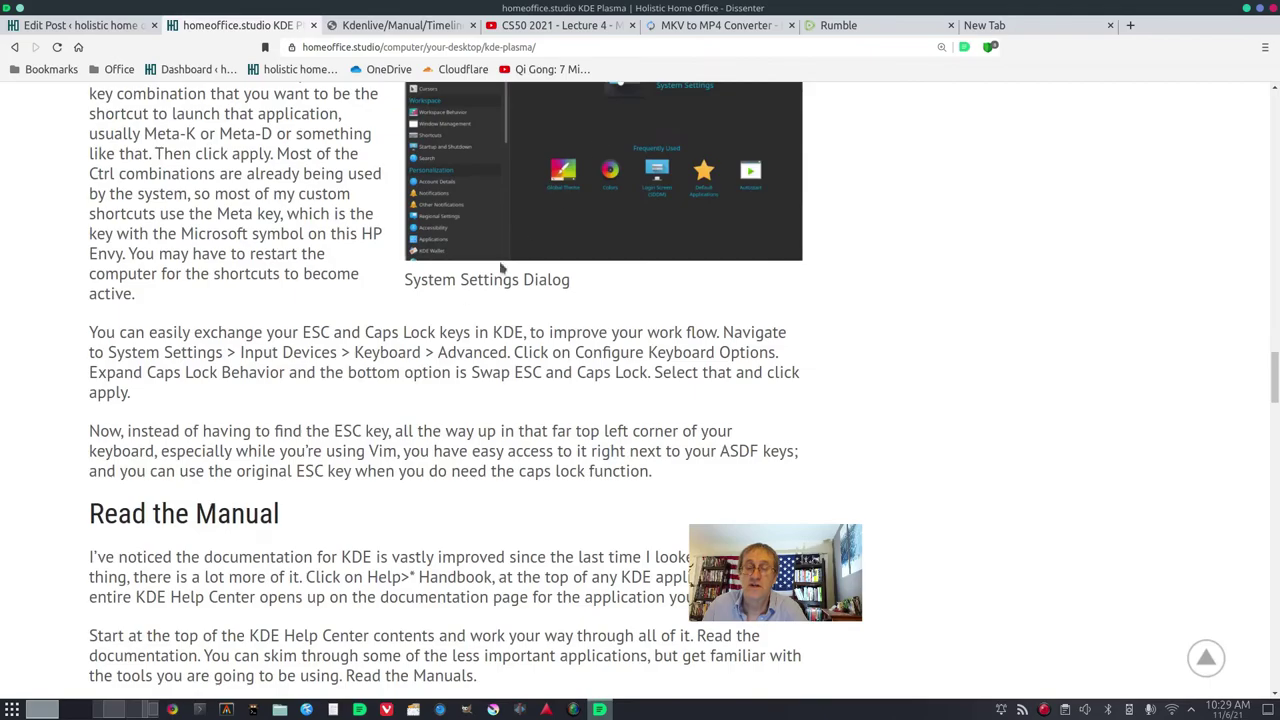
scroll(447, 363, down, 12)
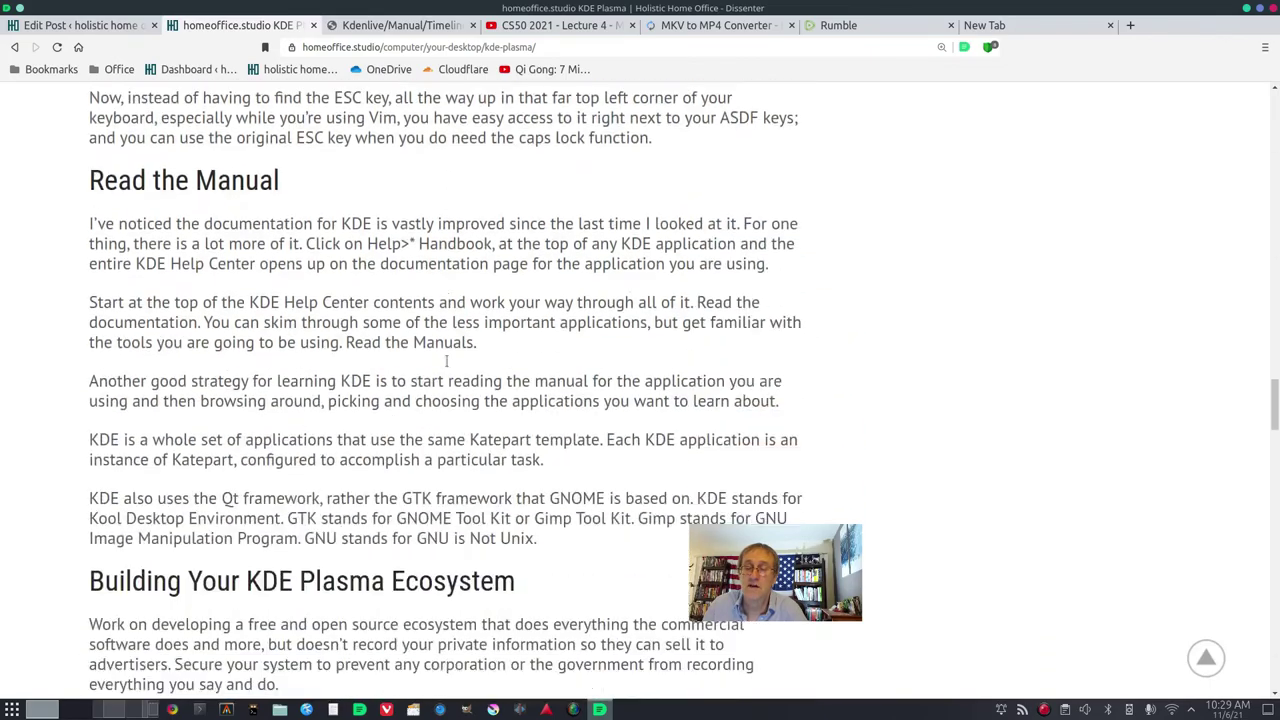
scroll(447, 363, down, 14)
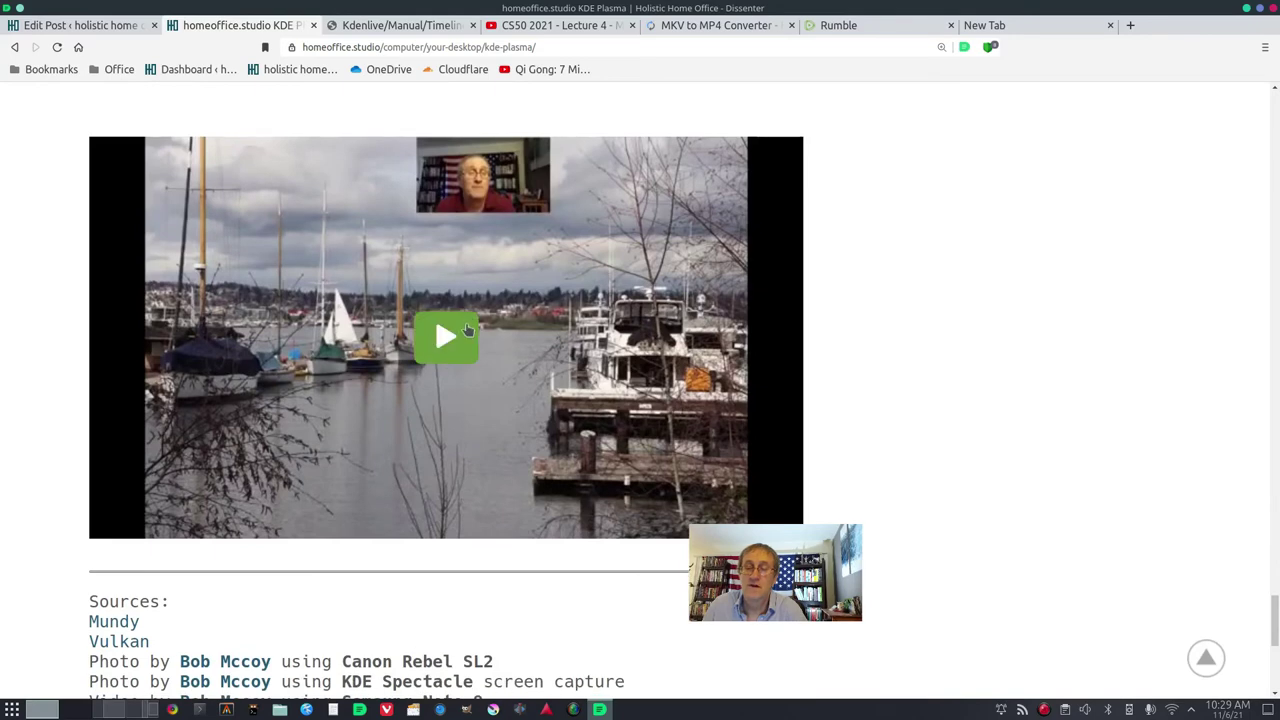
scroll(504, 471, up, 3)
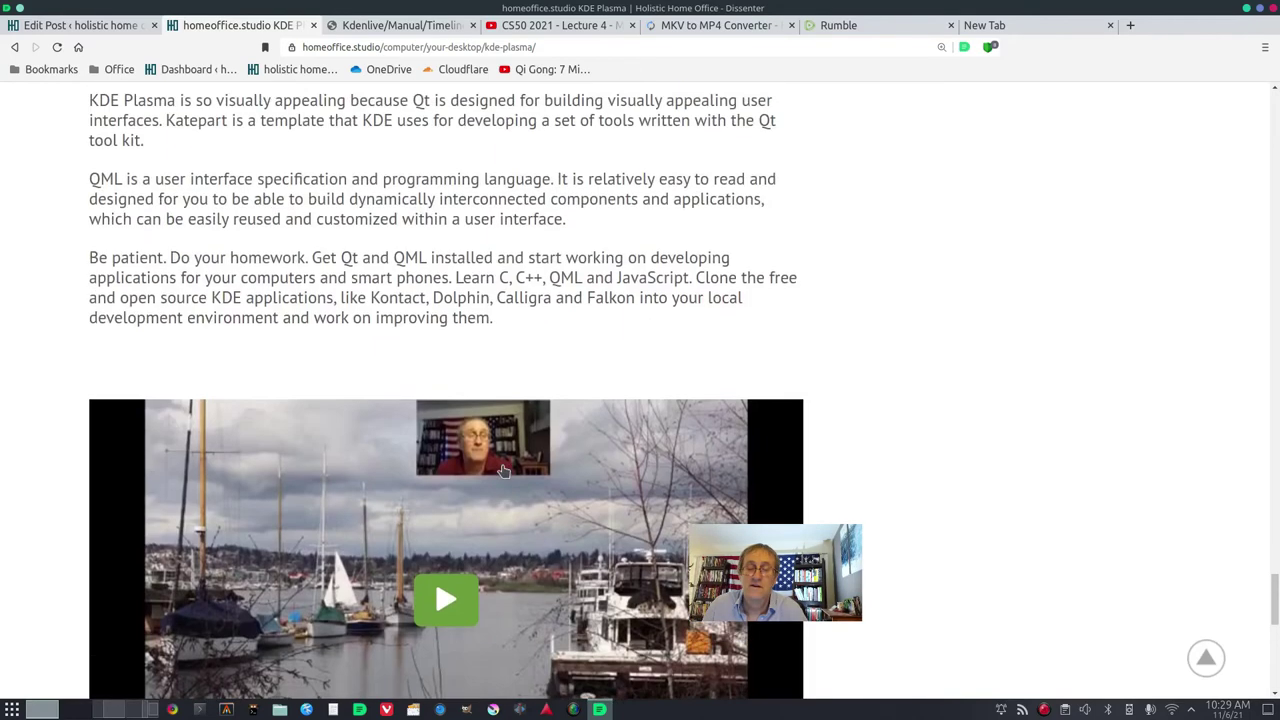
scroll(504, 471, down, 3)
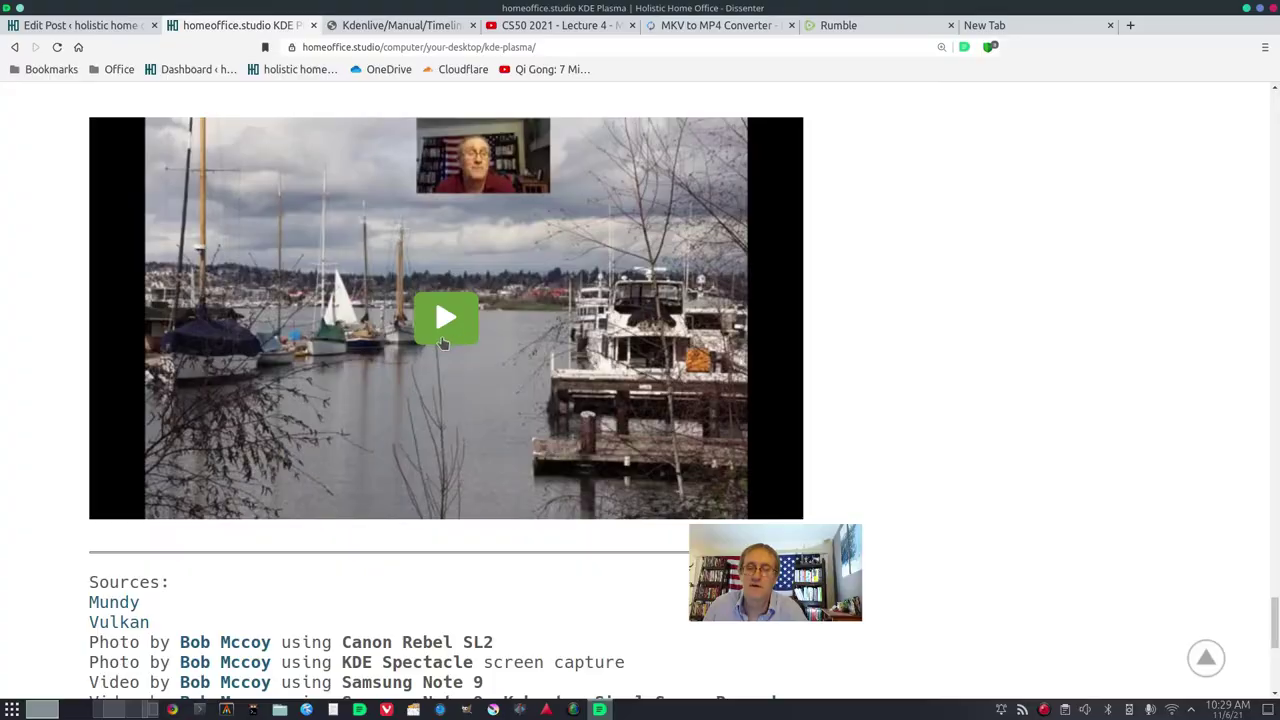
scroll(444, 343, up, 15)
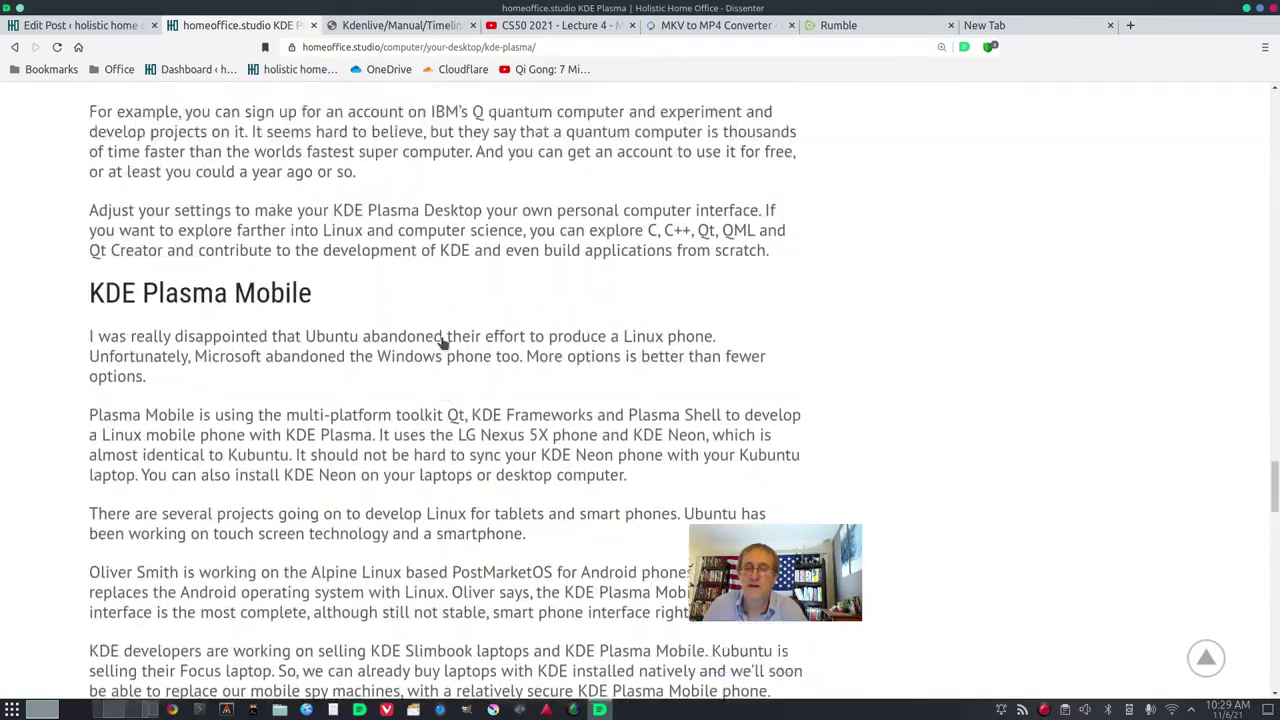
scroll(444, 343, up, 15)
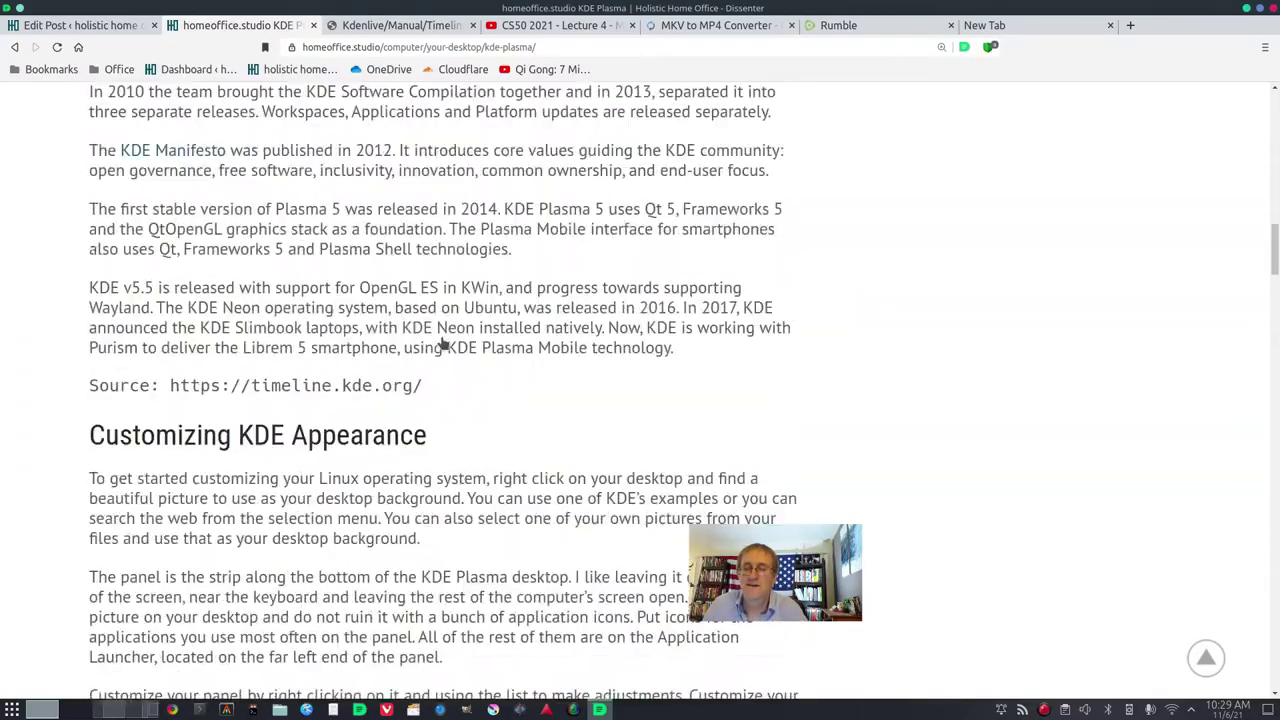
scroll(444, 343, up, 15)
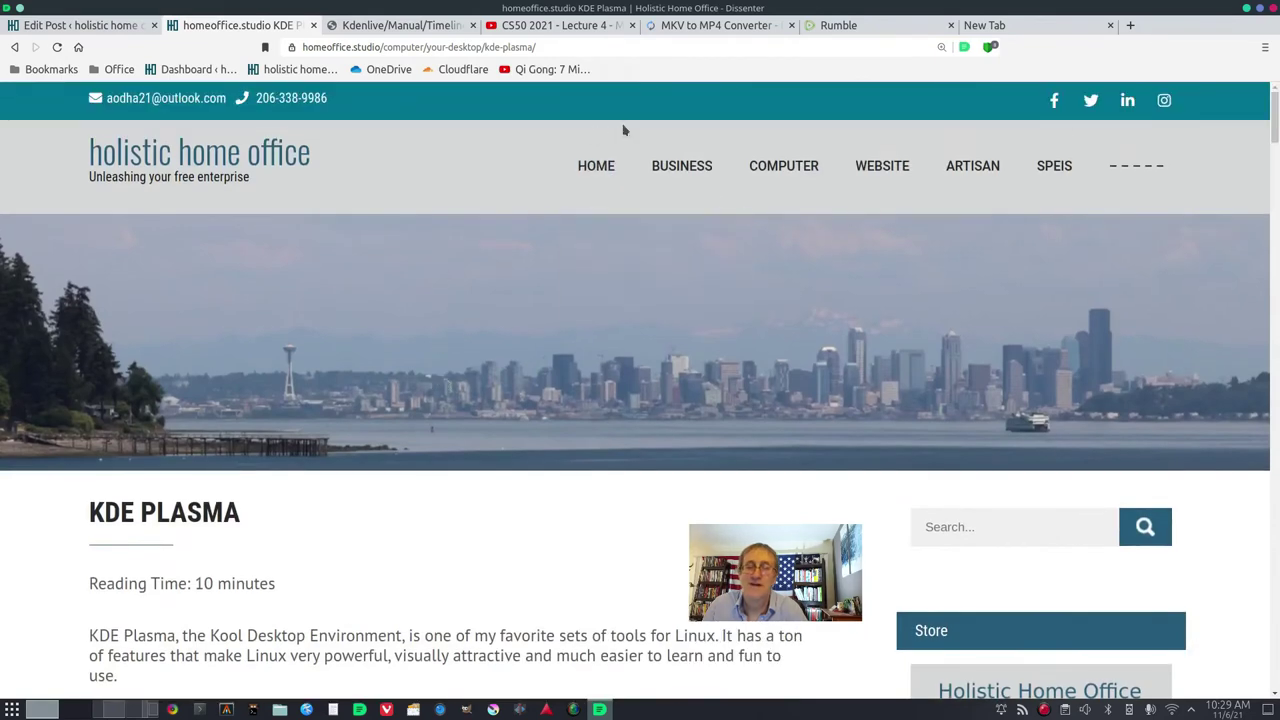
- Open the home page of the holistic home office website and return to the Rumble page
mouse_move(593, 190)
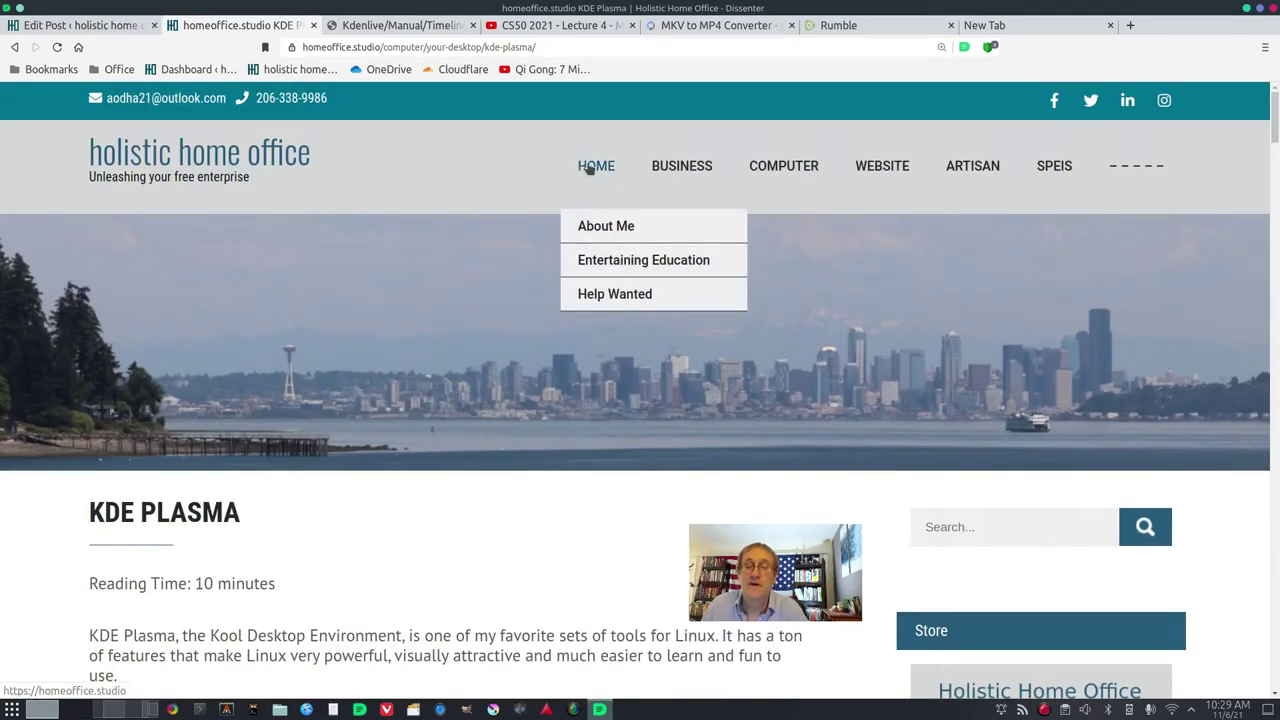
click(588, 169)
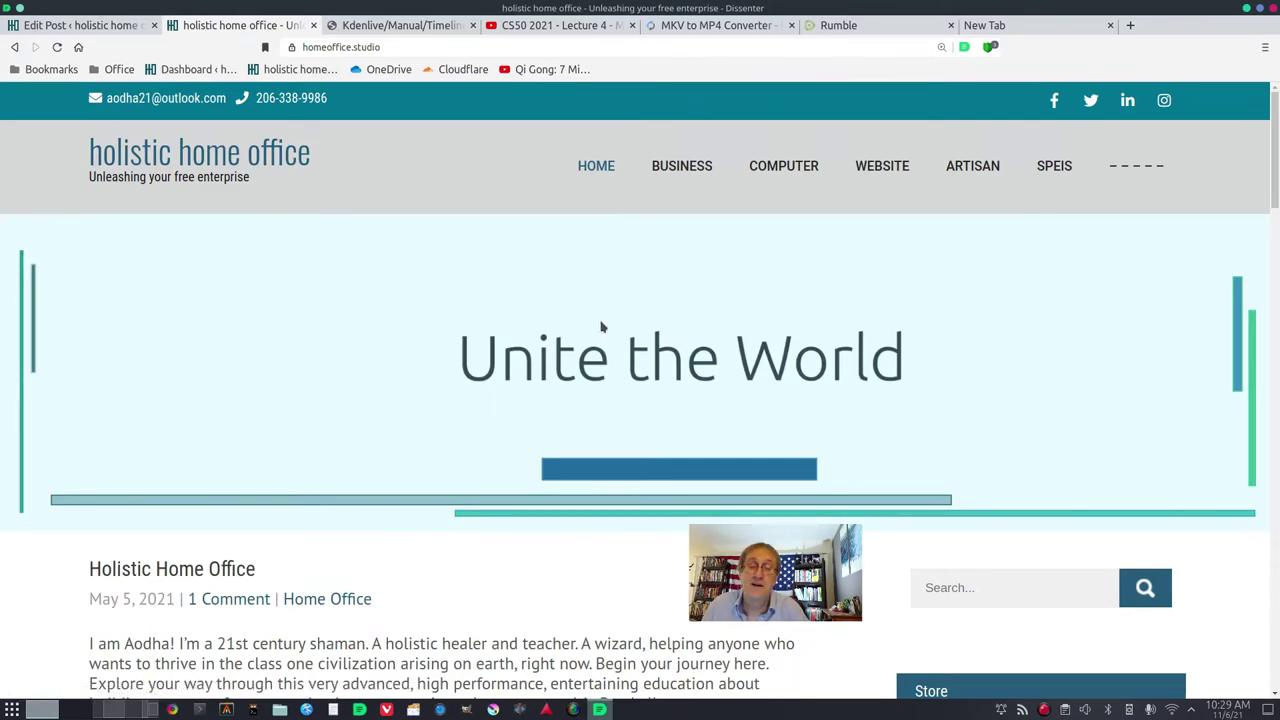
click(872, 26)
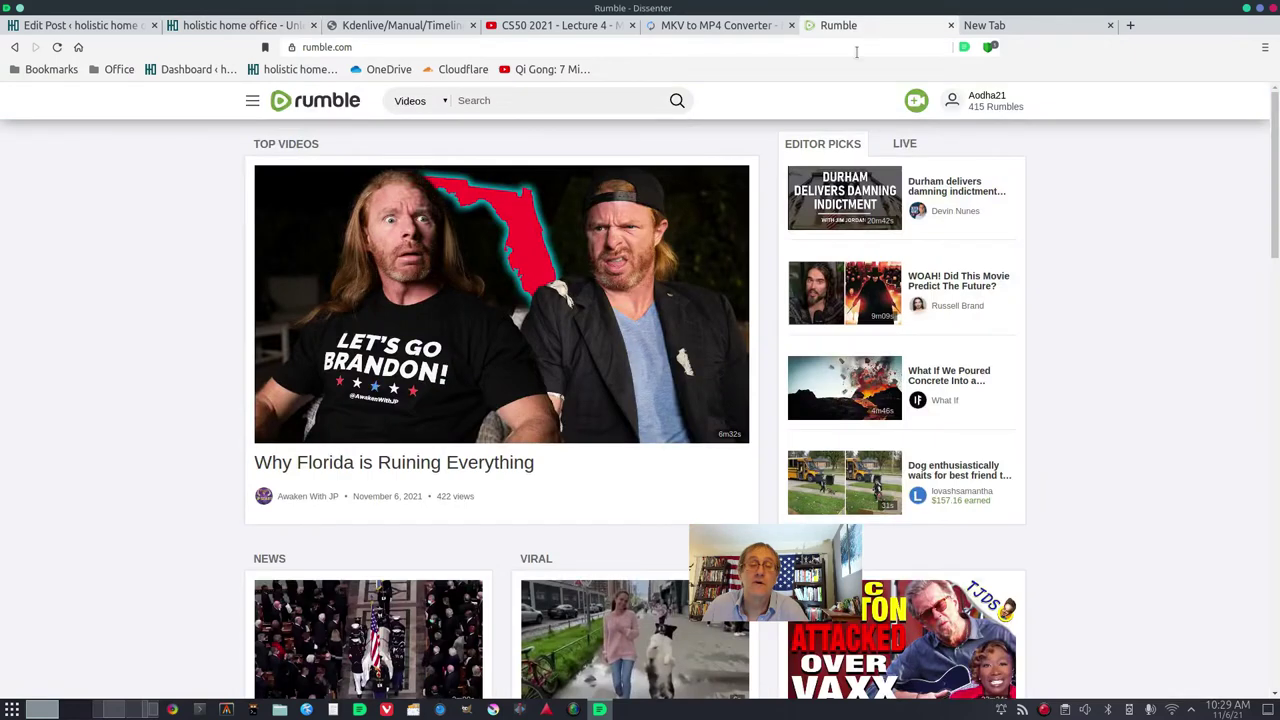
- Look through the account's own uploaded videos on Rumble and return to the Rumble home page
click(986, 100)
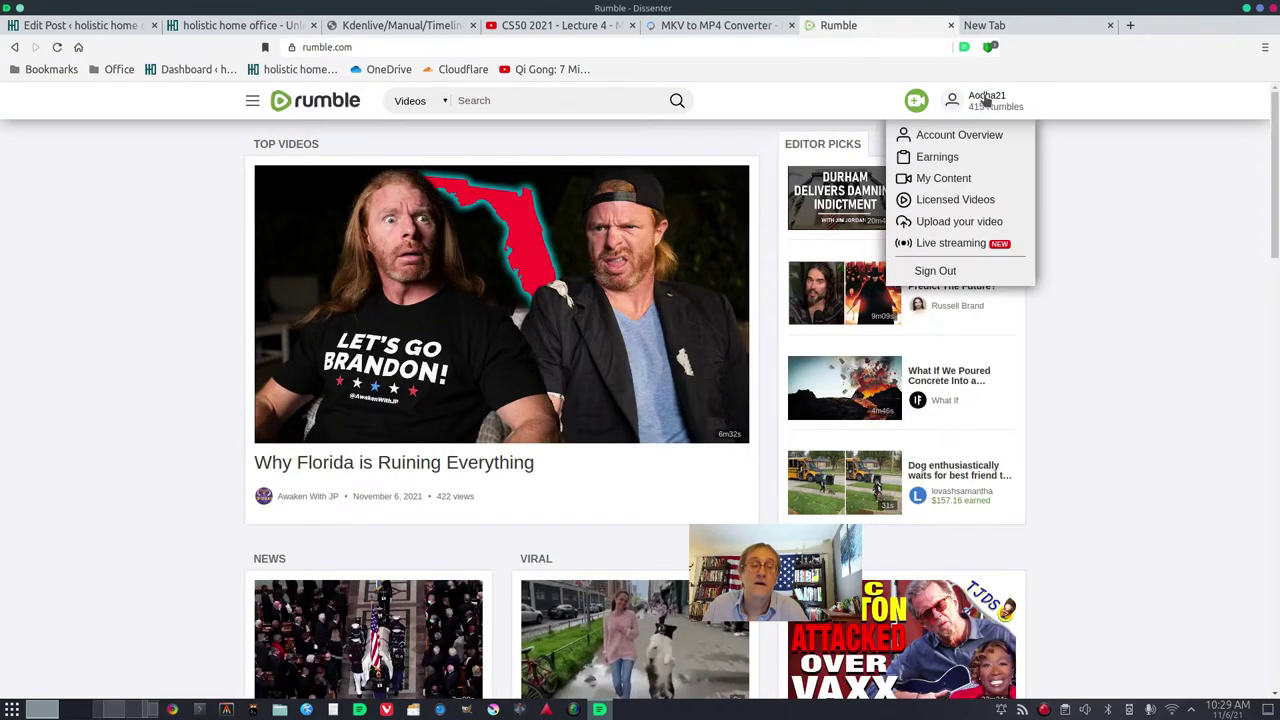
click(938, 182)
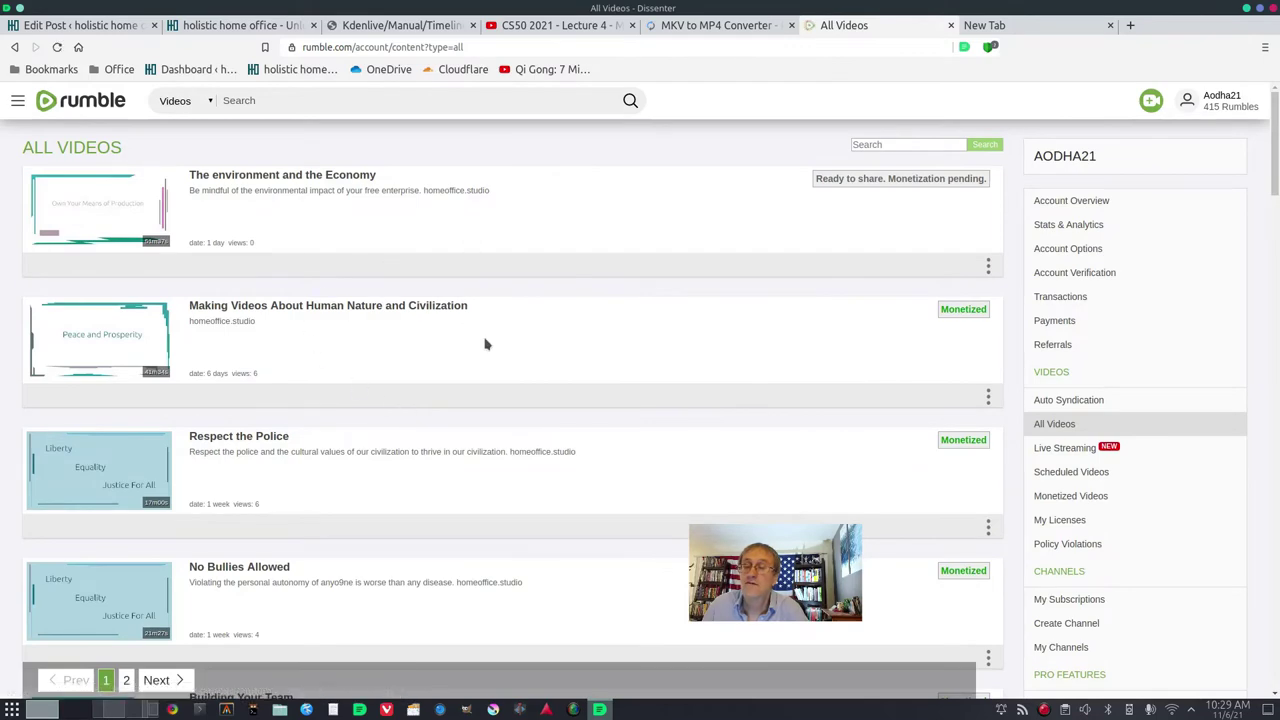
scroll(485, 344, down, 3)
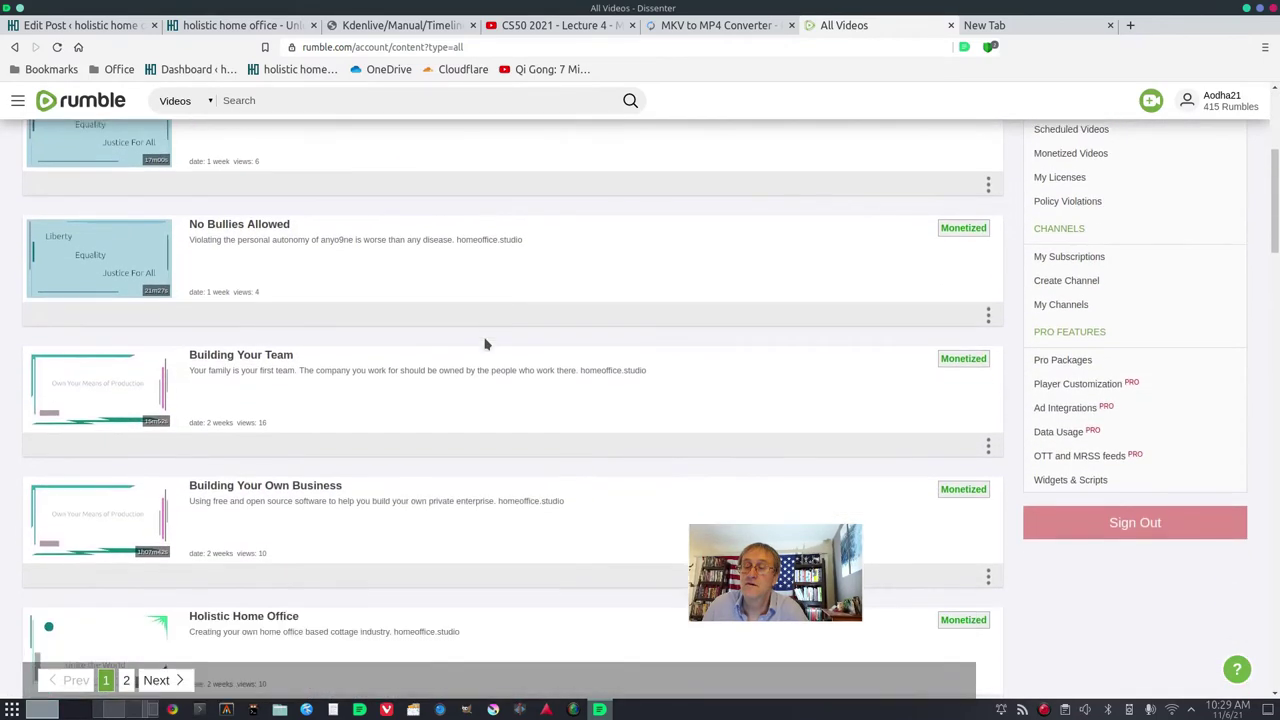
scroll(485, 344, up, 3)
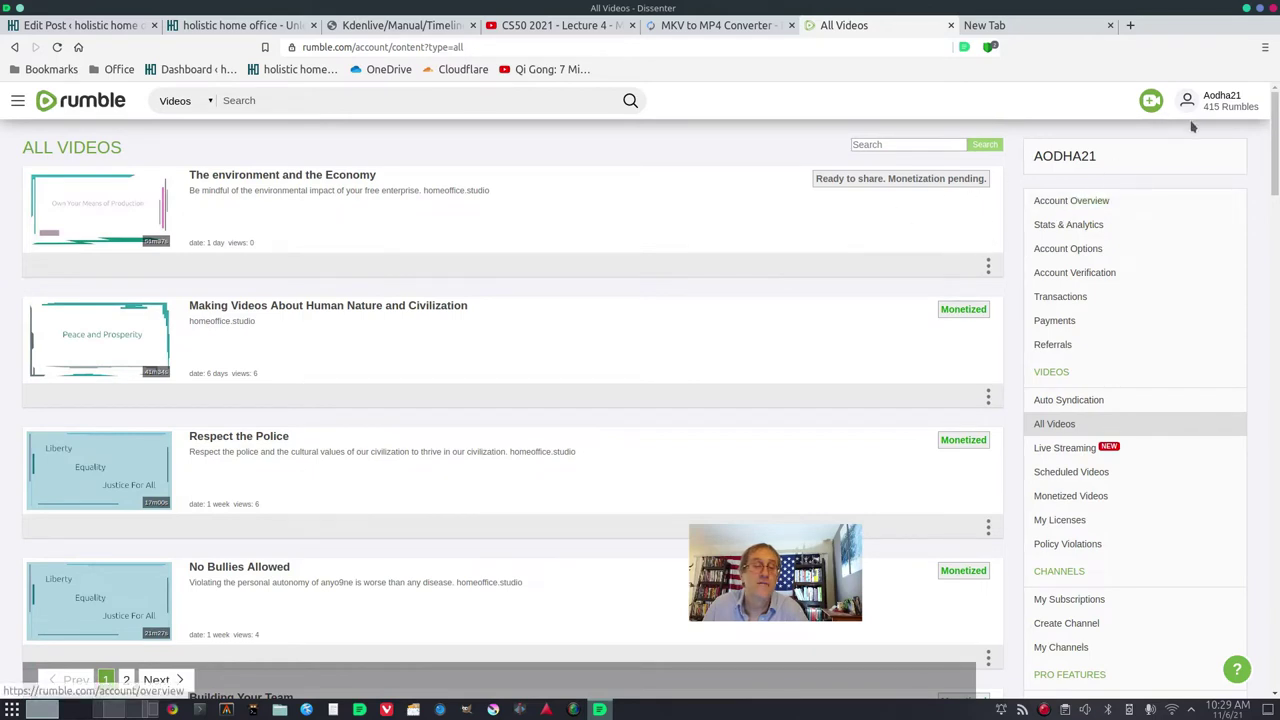
click(1228, 103)
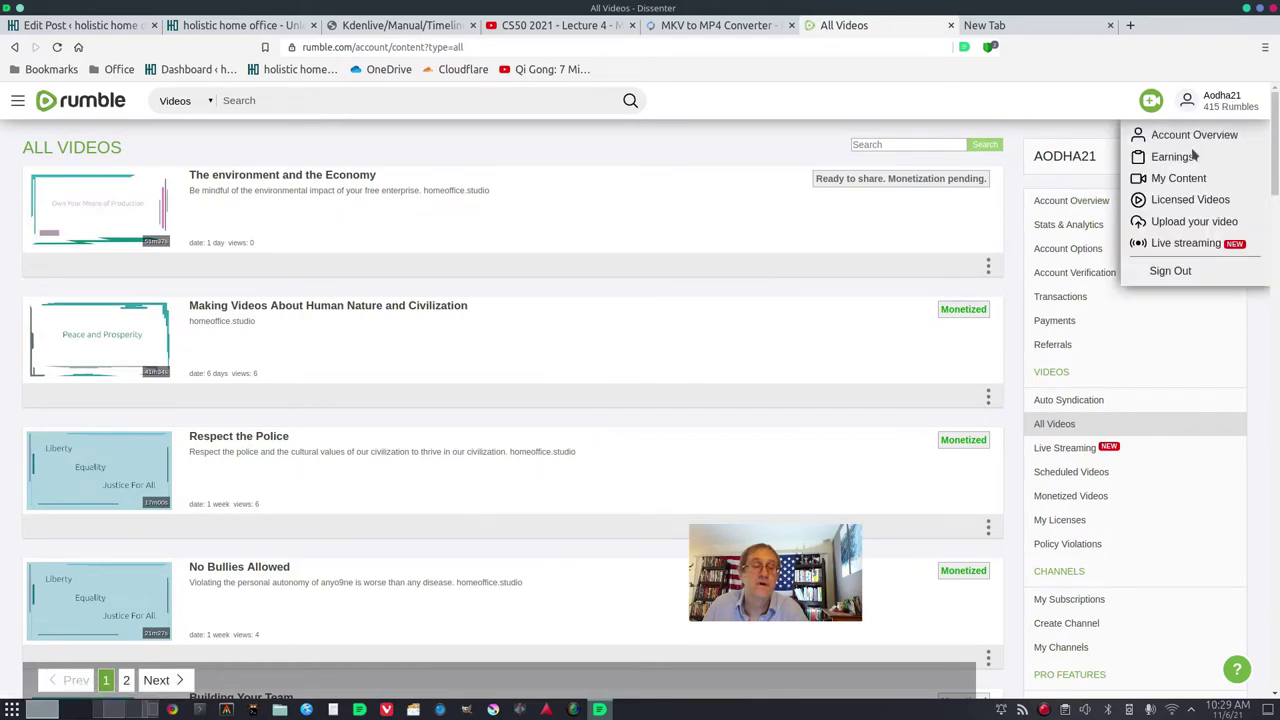
click(1044, 99)
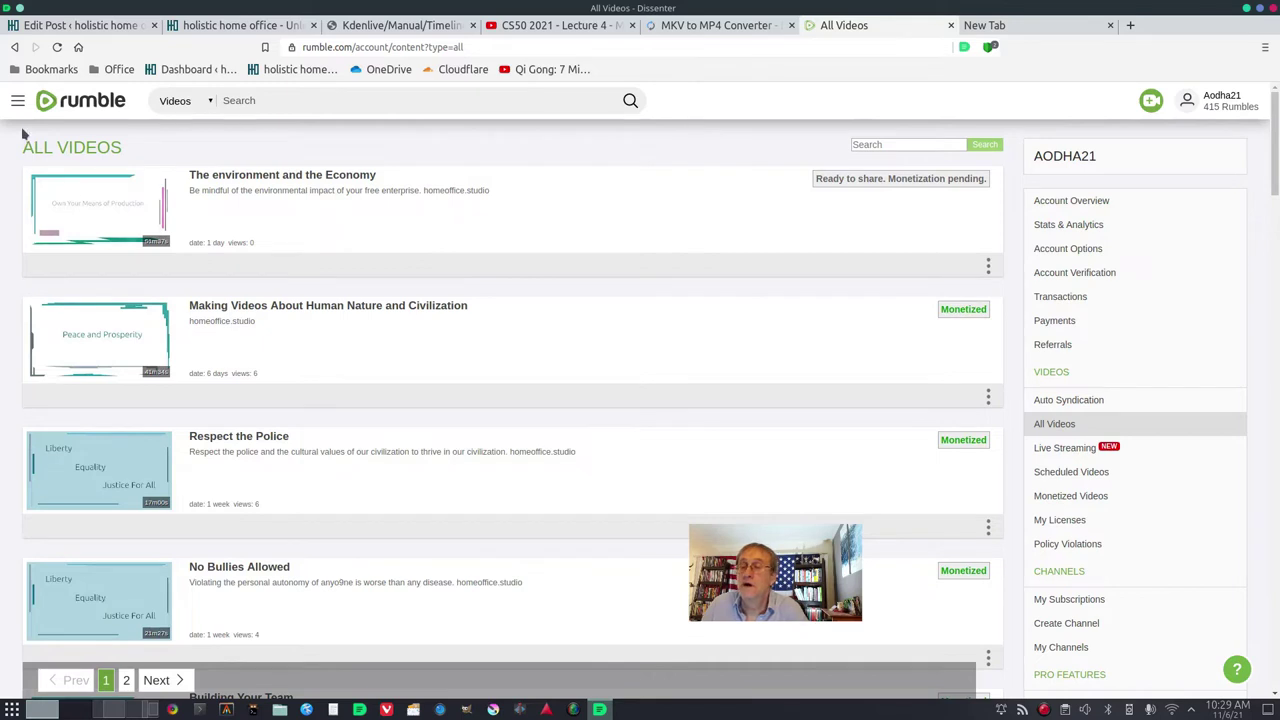
click(68, 104)
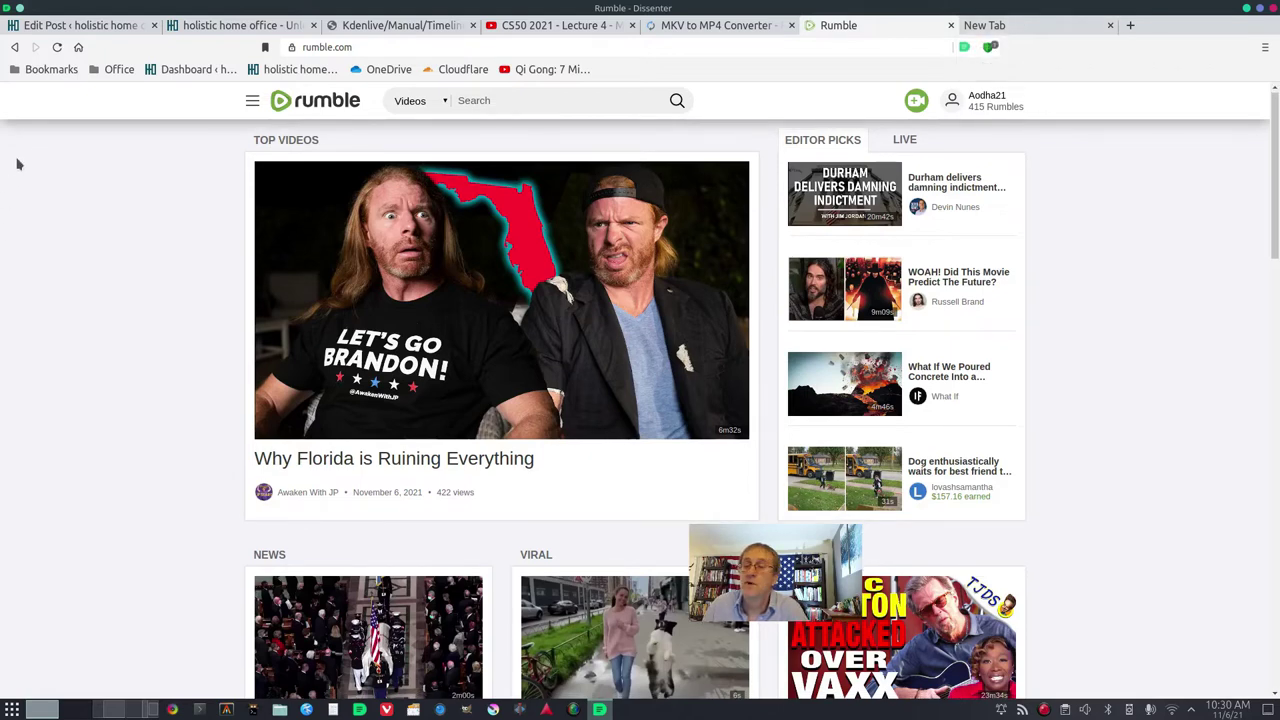
- In the post "The Environment and the Economy", insert an EmbedPress block below the paragraph ending "Enjoy the show."
click(85, 22)
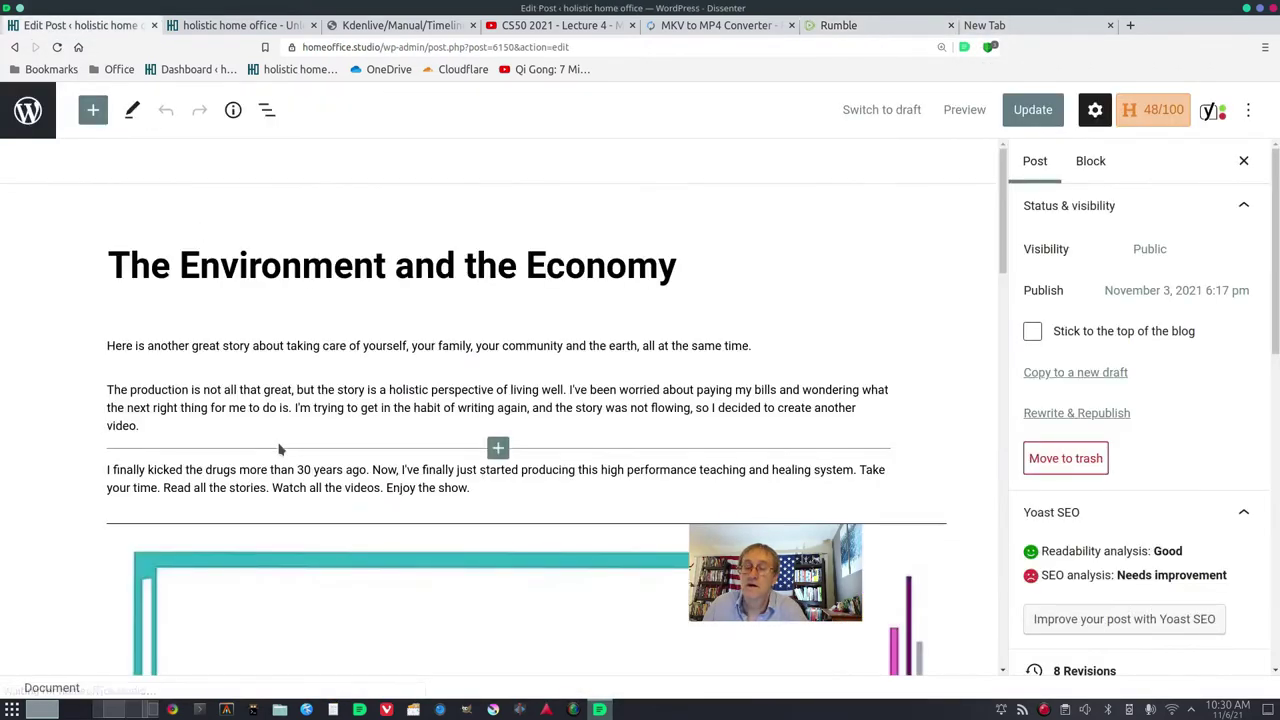
scroll(280, 450, down, 5)
scroll(280, 450, up, 10)
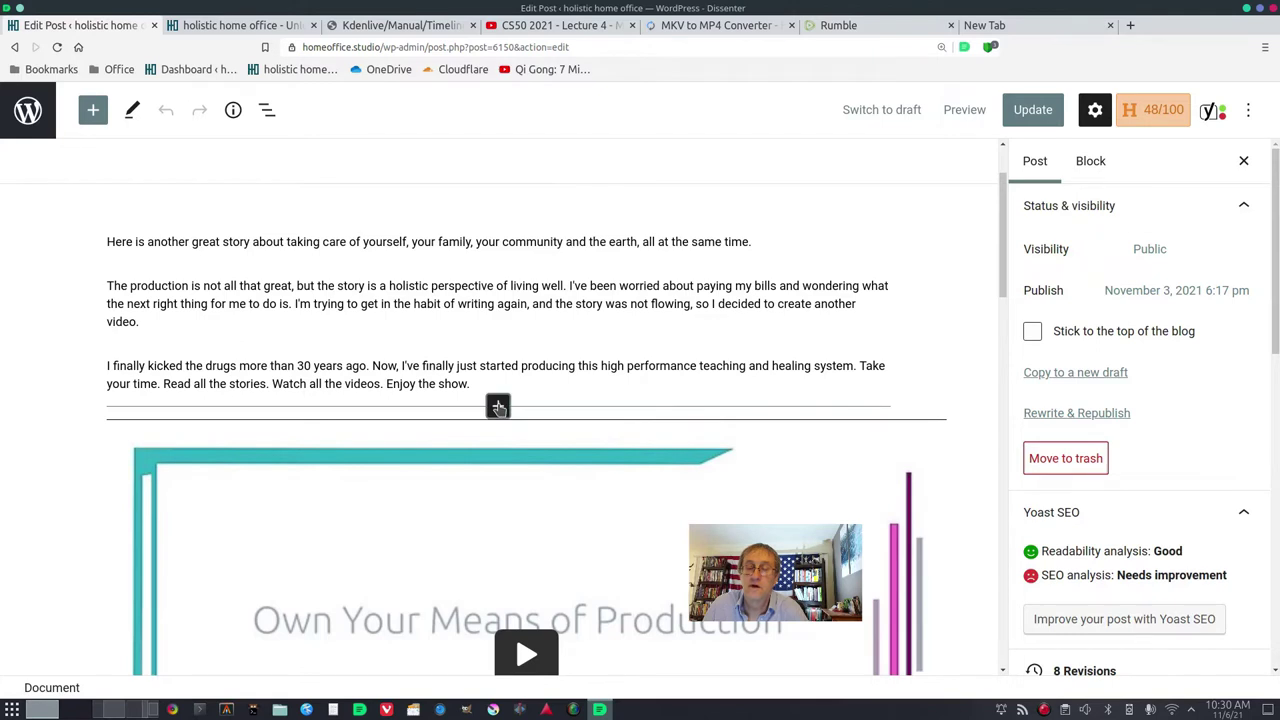
click(498, 407)
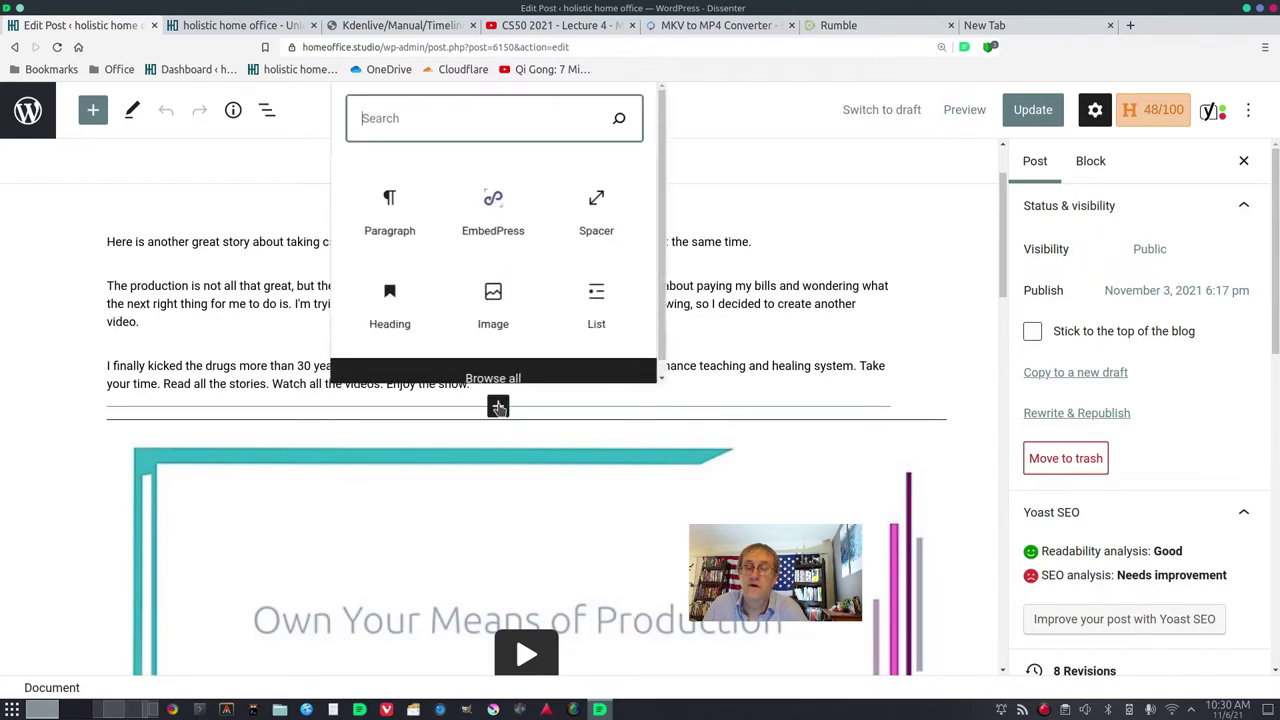
click(498, 212)
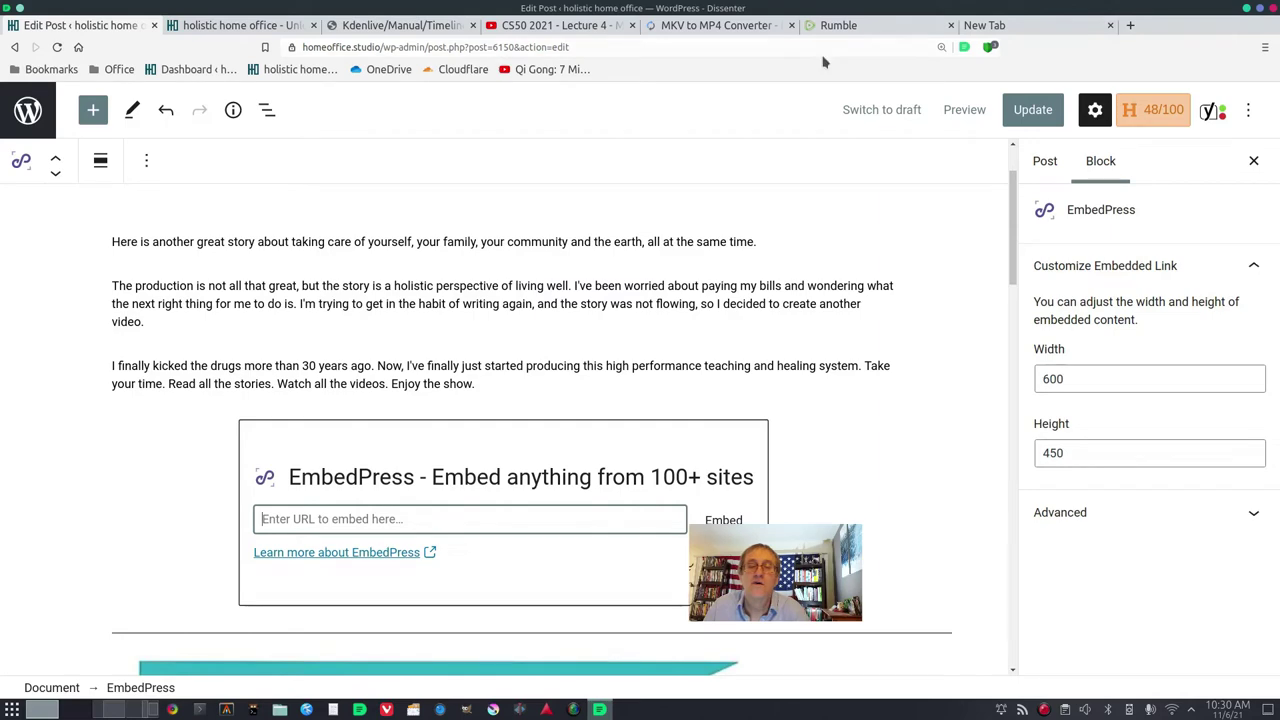
- Copy the Monetized Direct URL of the "No Bullies Allowed" video from its embed details in the Rumble account's content
click(870, 28)
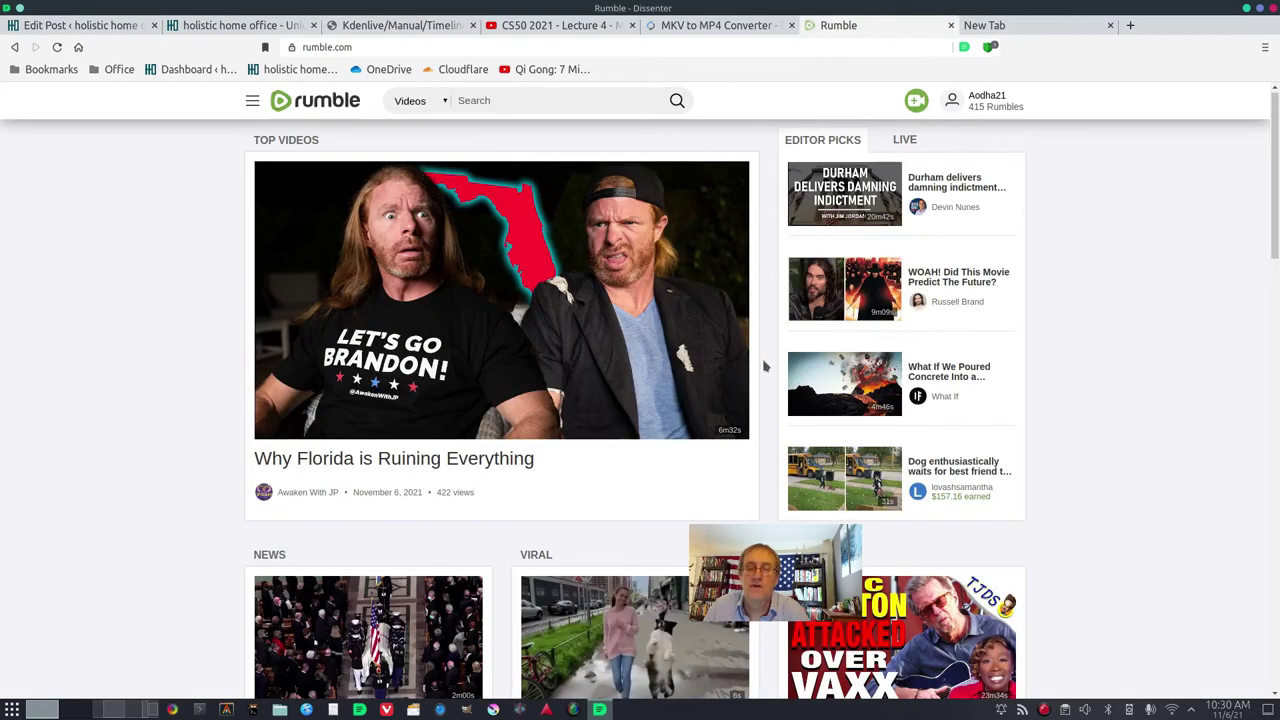
click(979, 104)
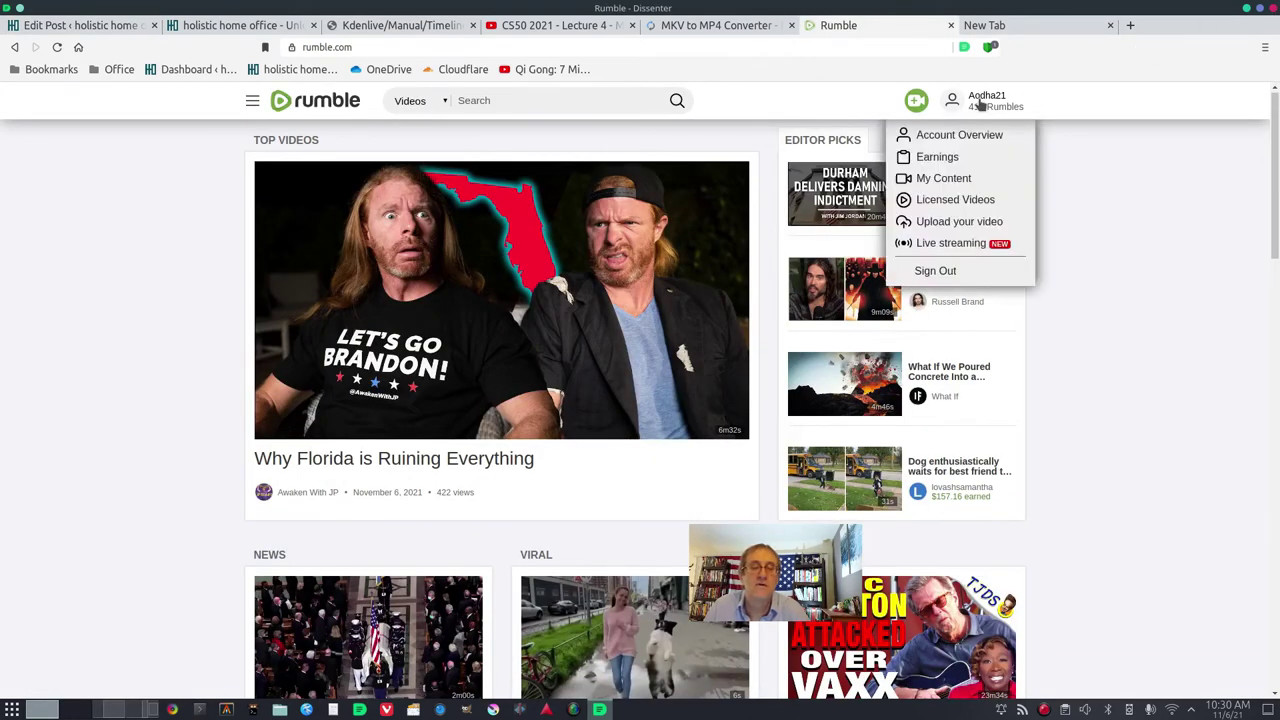
click(950, 180)
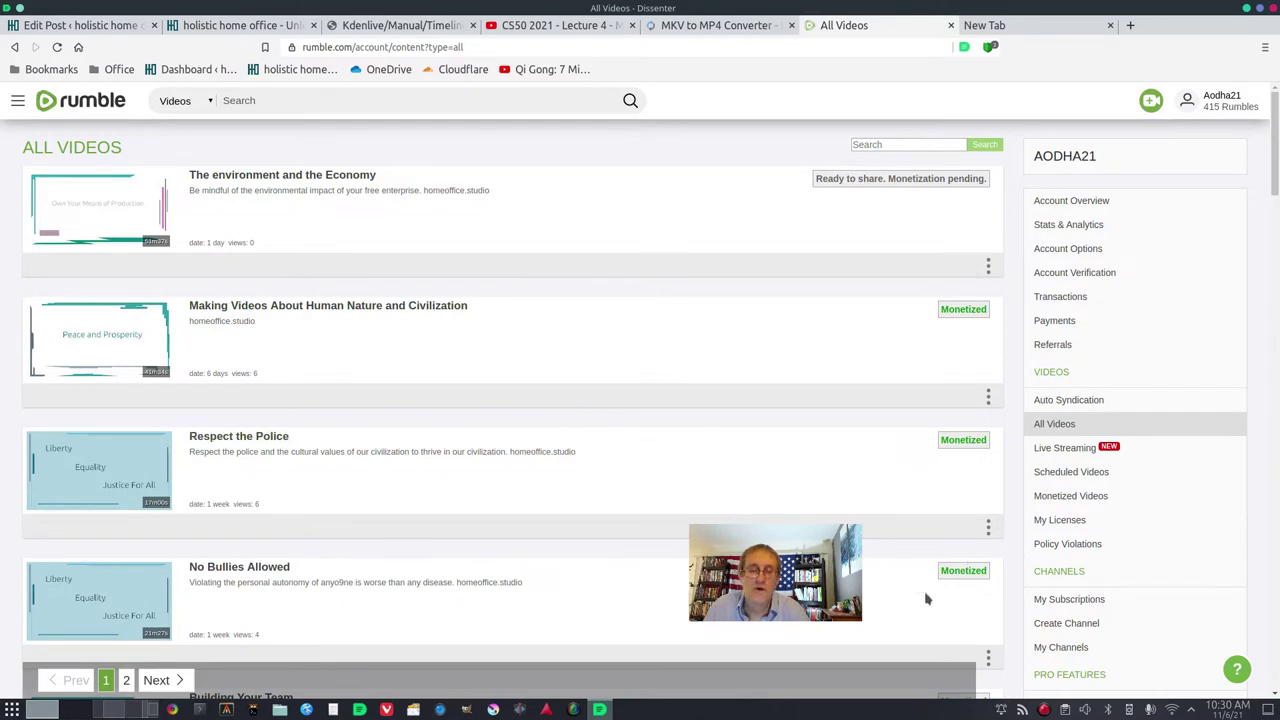
scroll(990, 621, down, 1)
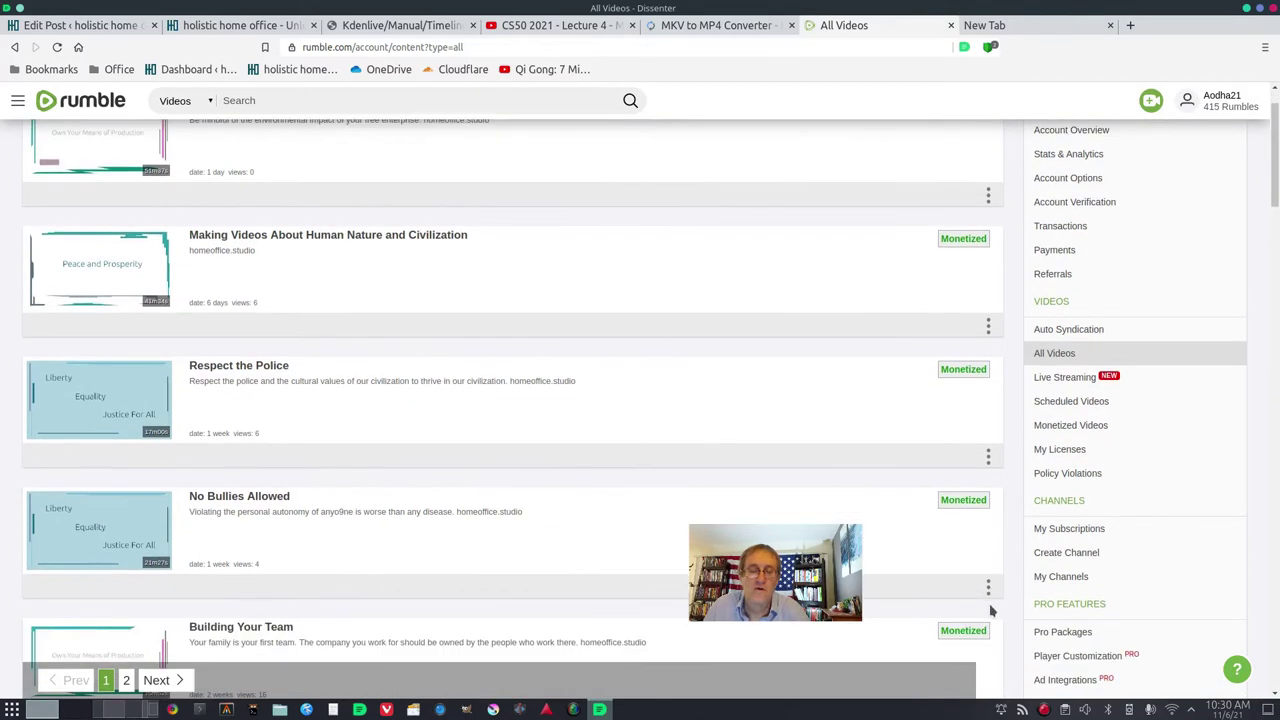
click(988, 592)
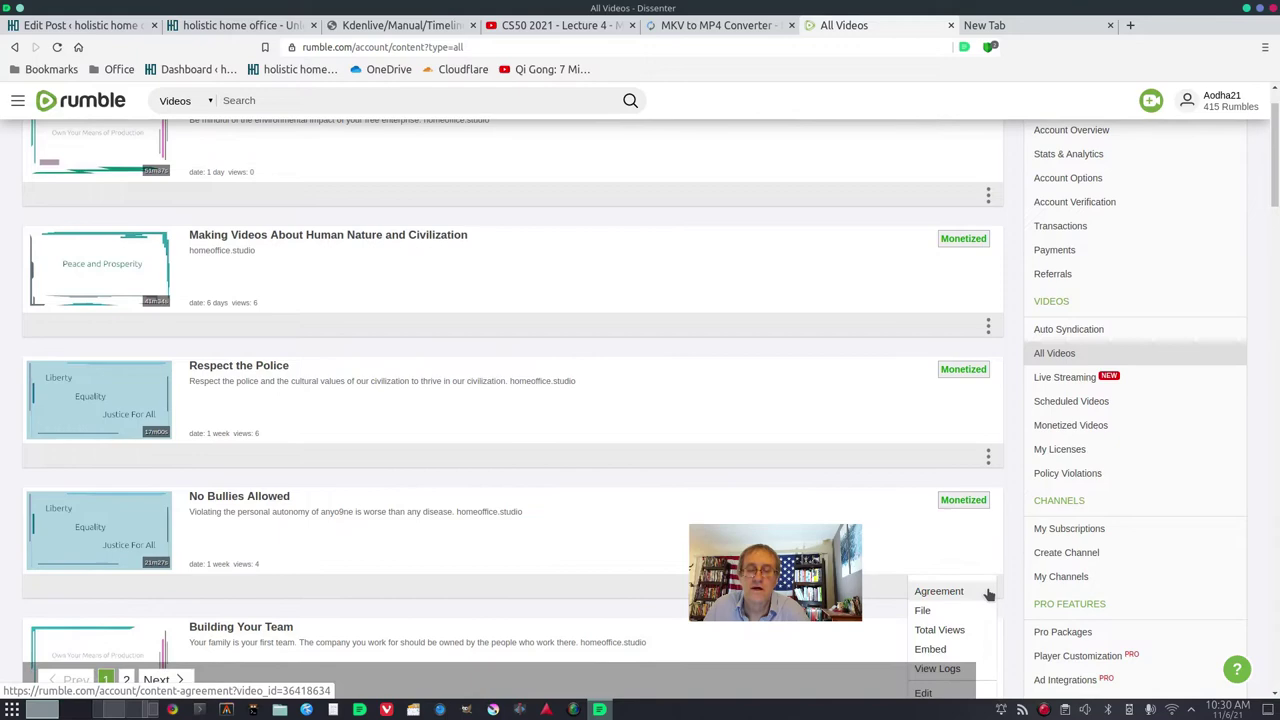
click(929, 650)
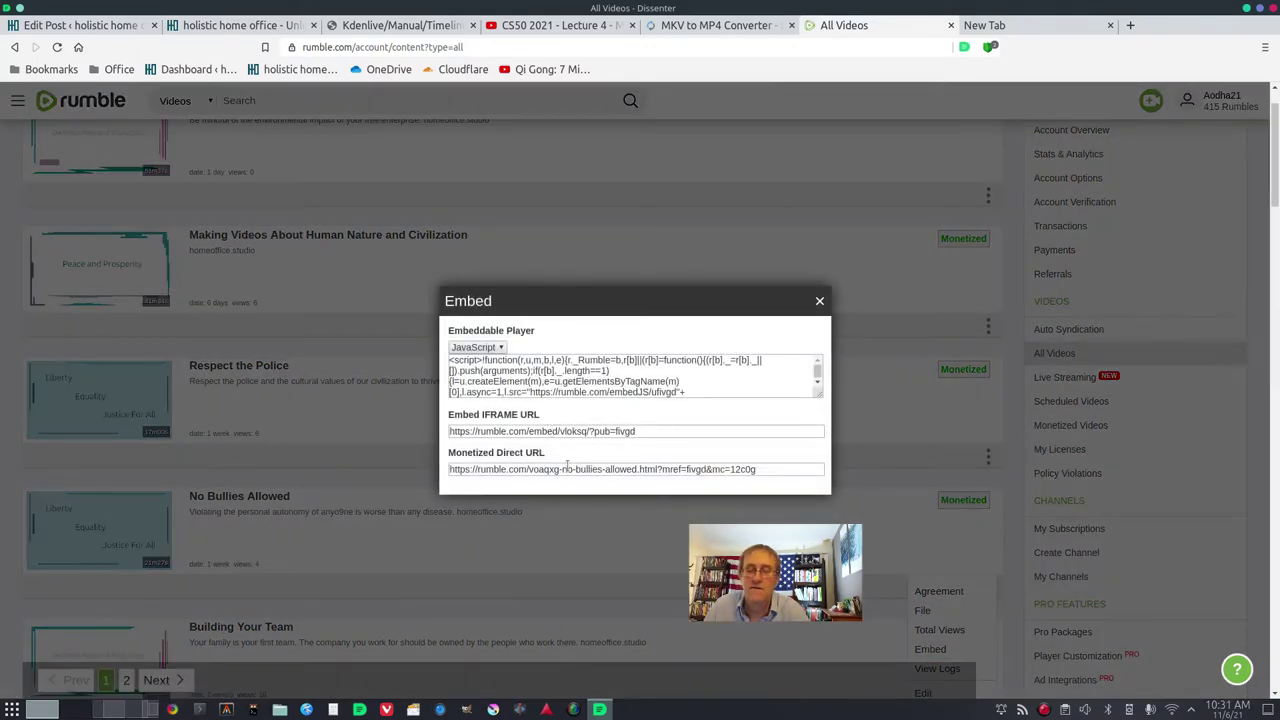
click(570, 469)
click(570, 469)
key(ctrl+c)
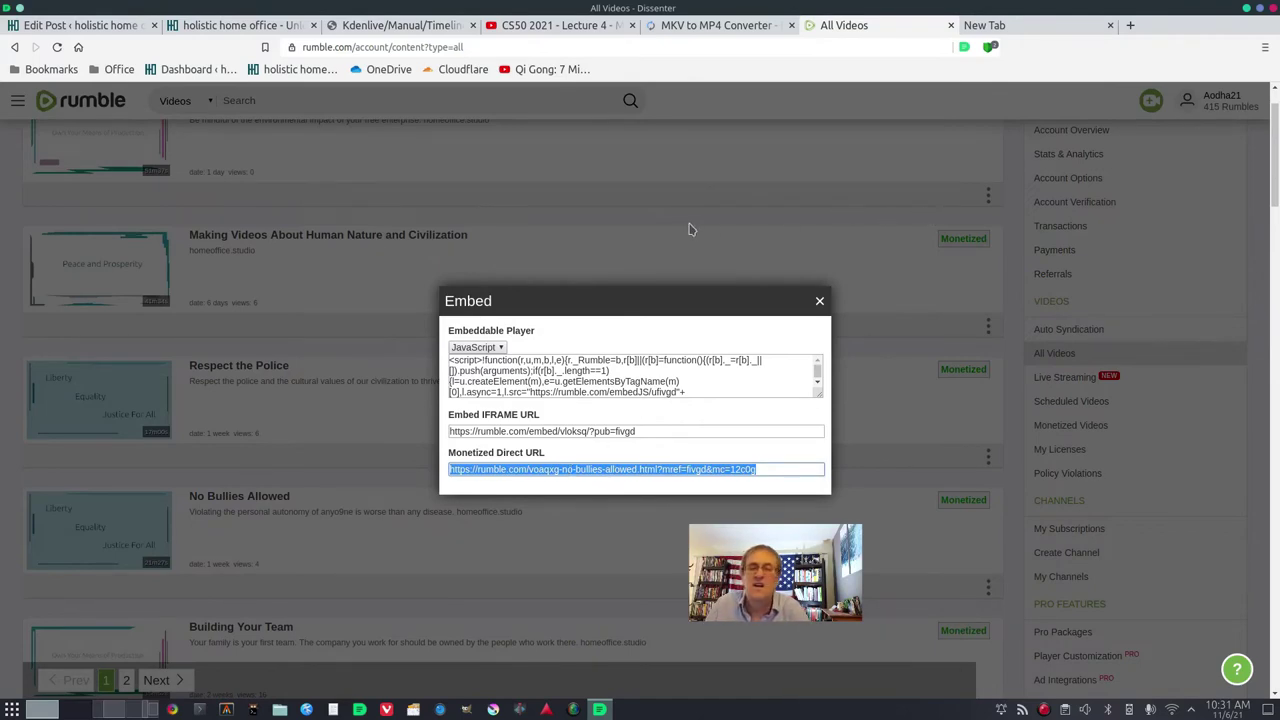
- Embed the copied Rumble video link in the EmbedPress block of the WordPress post
click(80, 30)
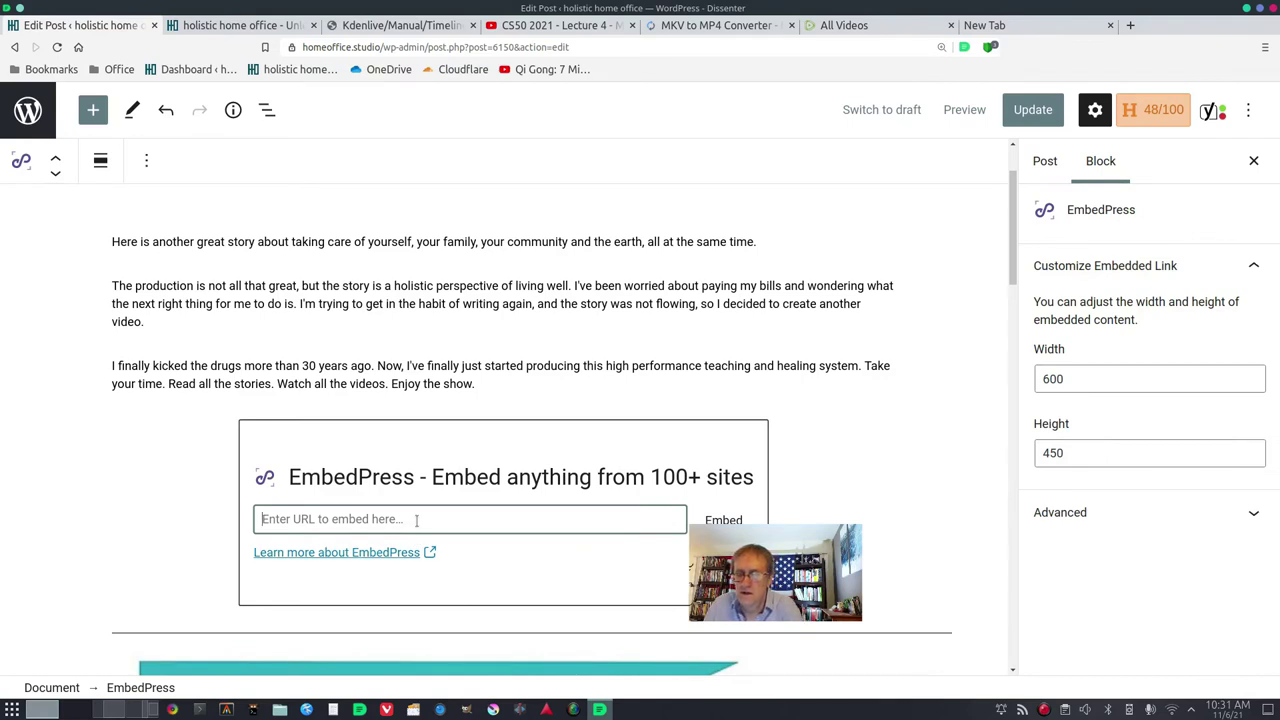
key(ctrl+v)
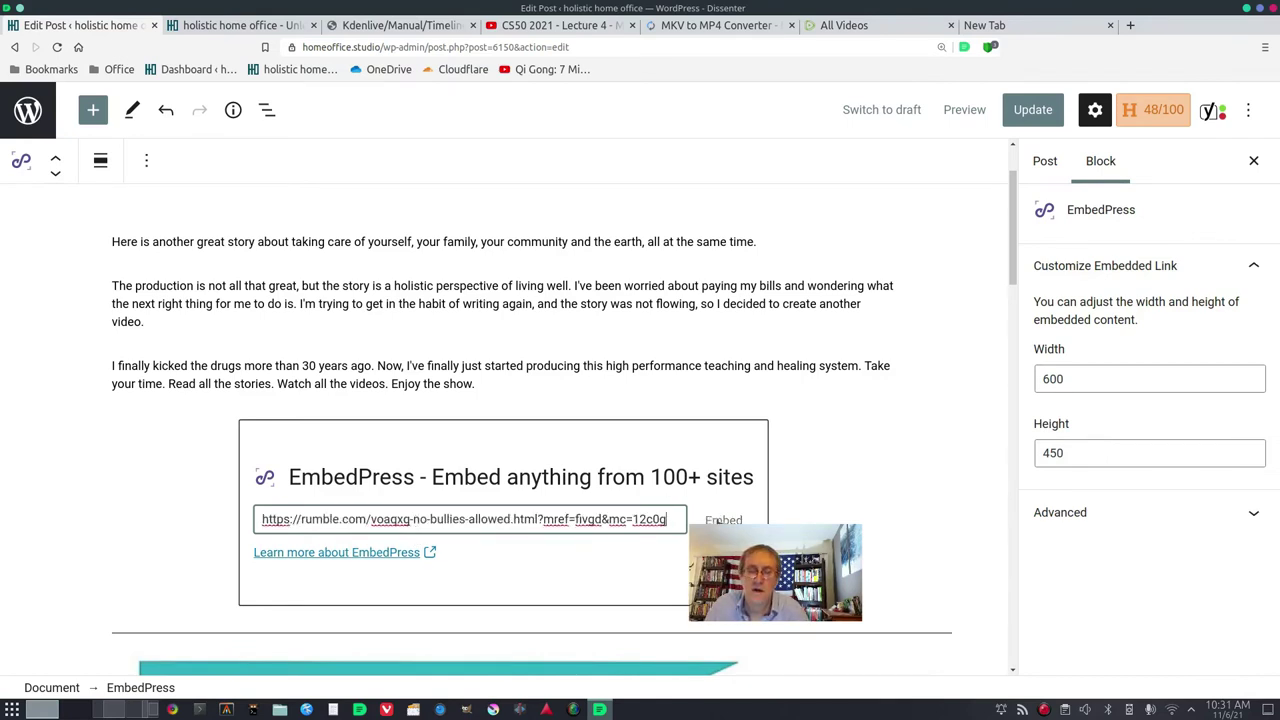
click(718, 521)
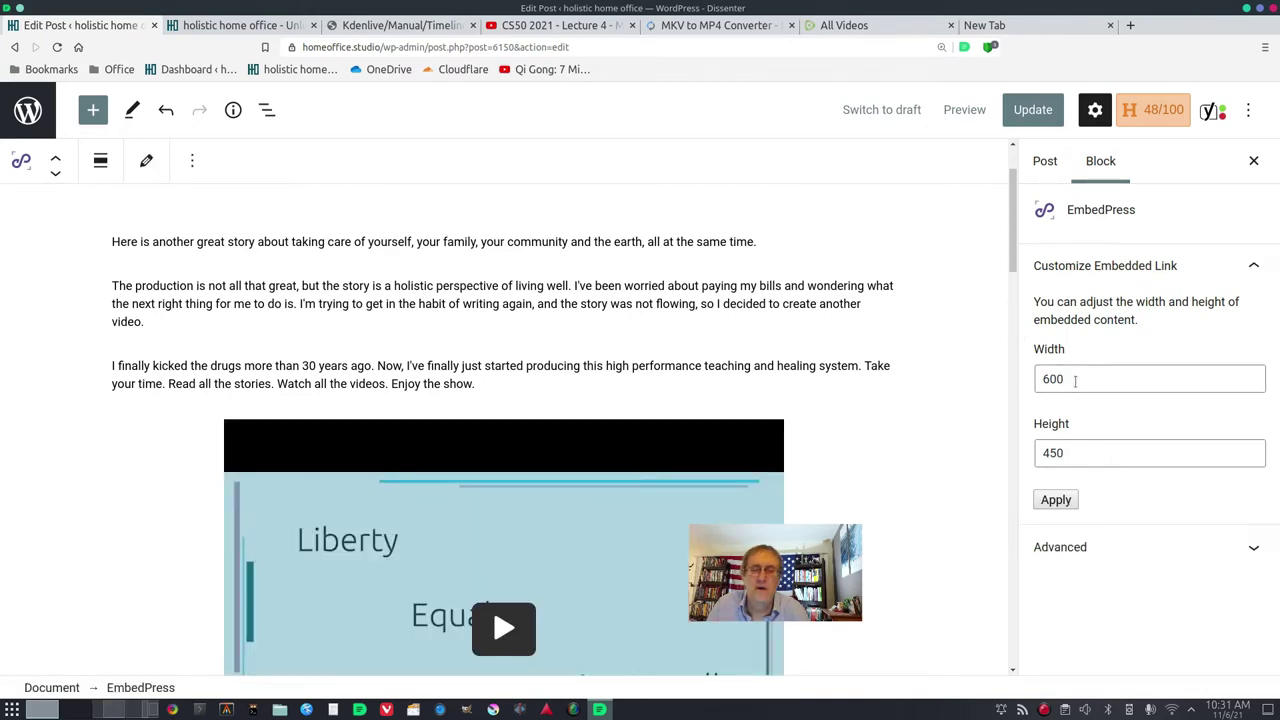
- Set the embedded video's width to 900 and height to 507, and apply the new size
drag(1075, 379, 1027, 378)
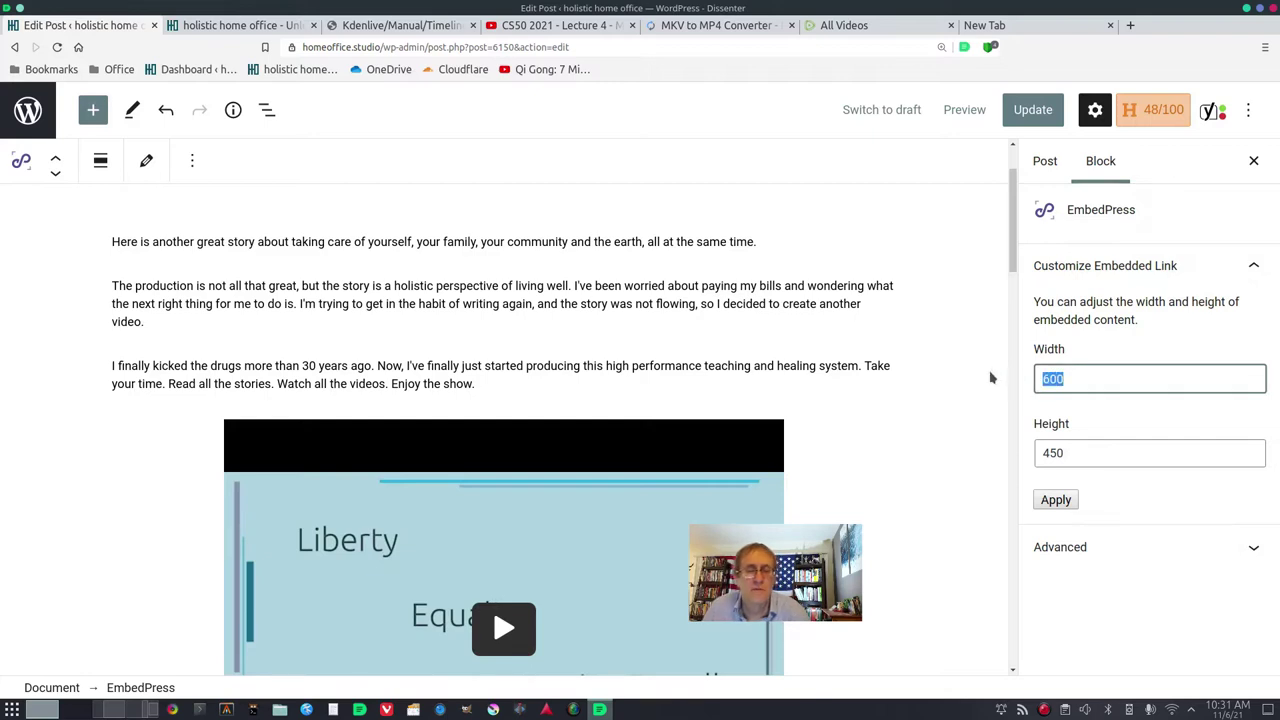
text(9)
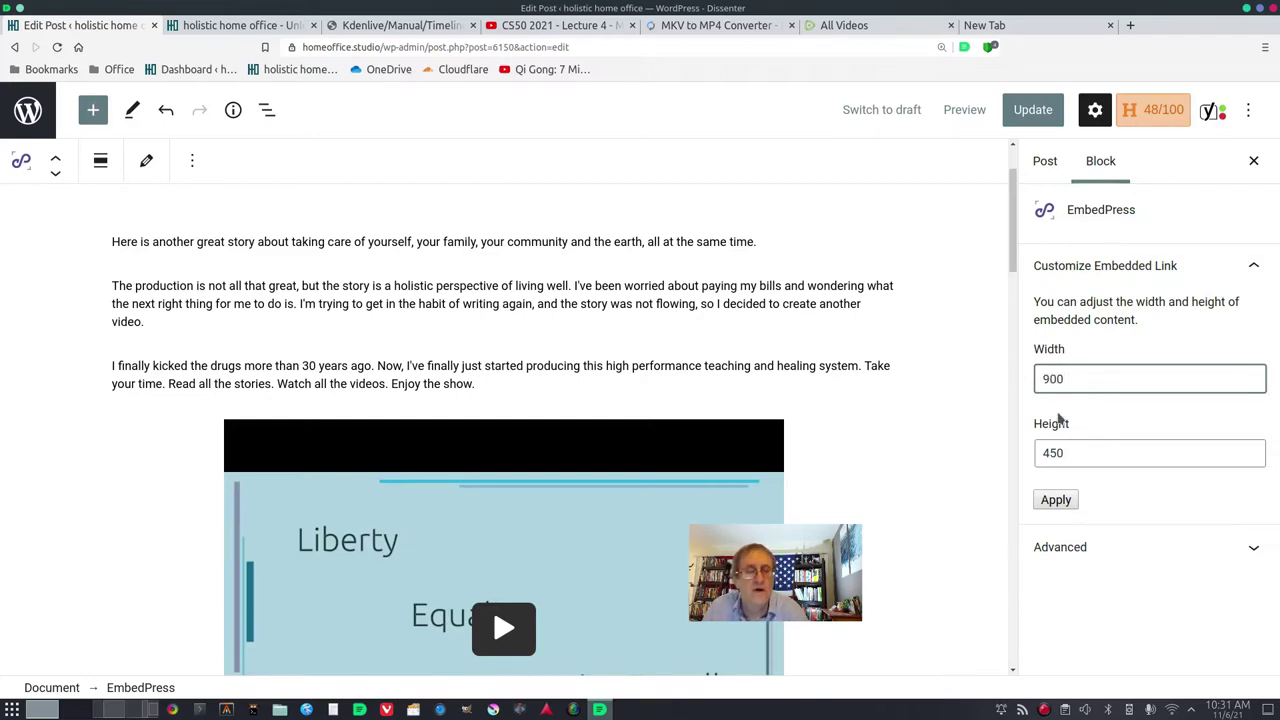
drag(1068, 452, 1035, 452)
text(5)
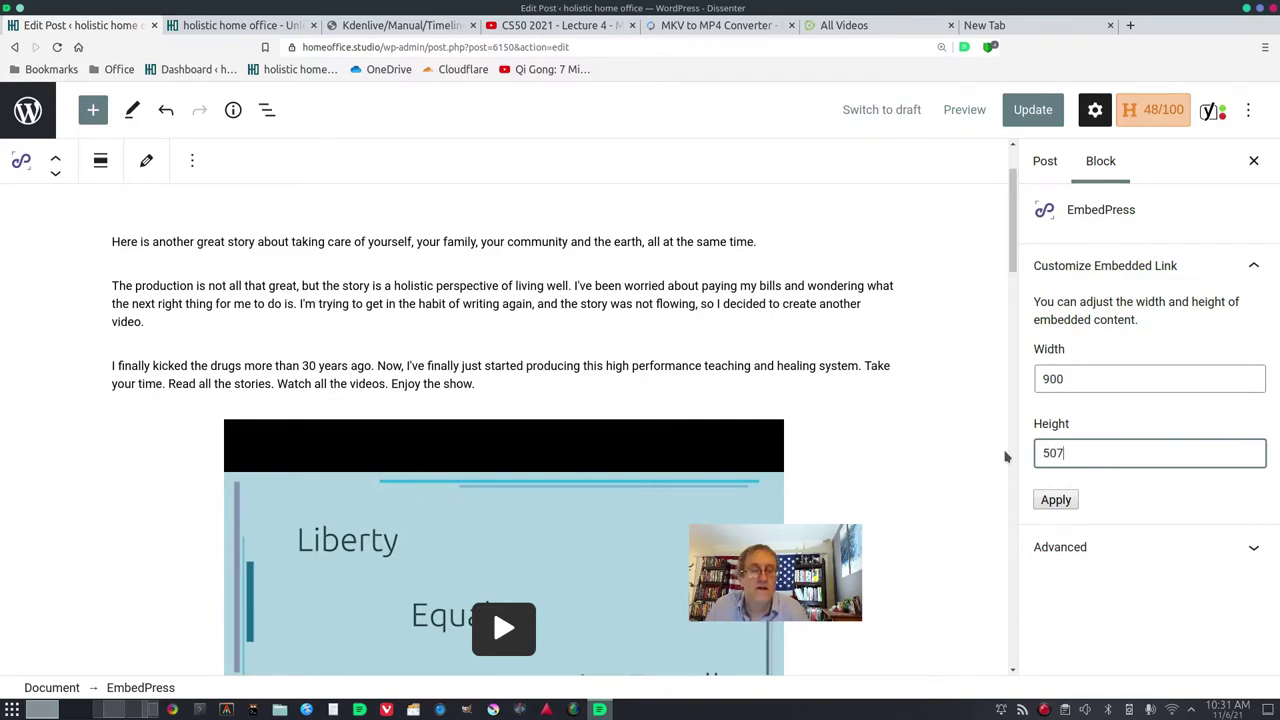
scroll(892, 330, down, 5)
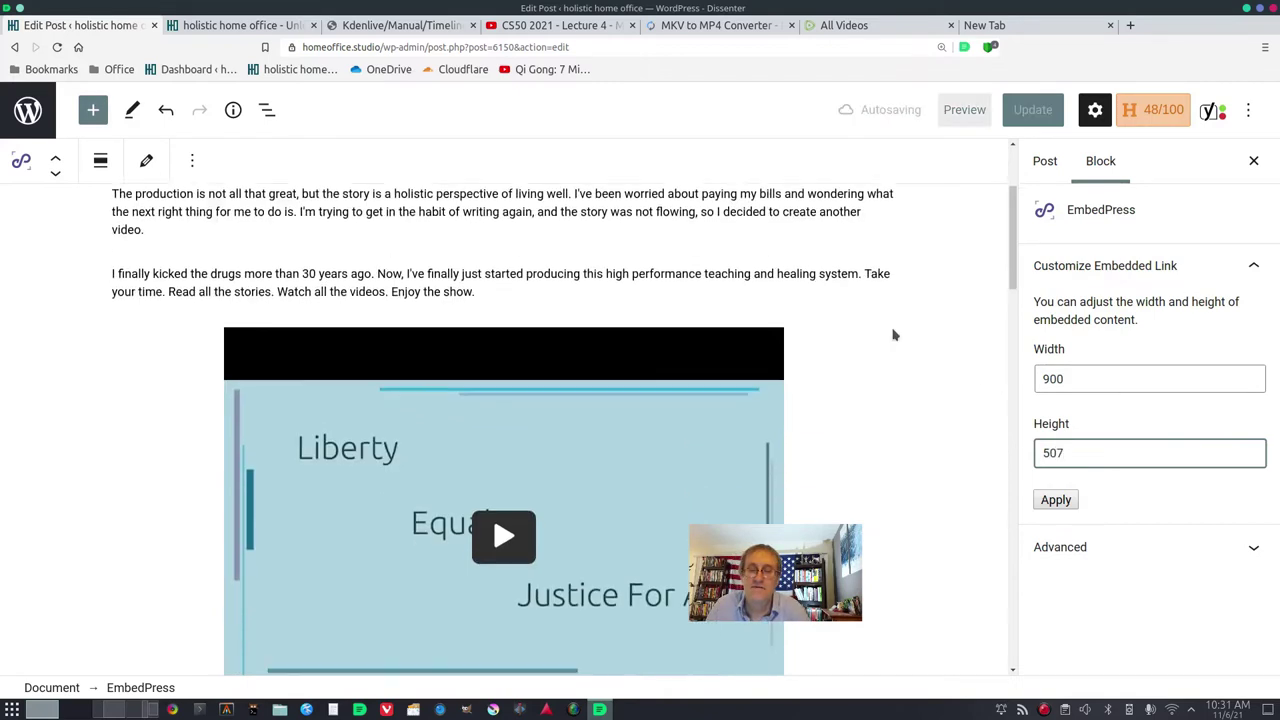
scroll(893, 335, up, 2)
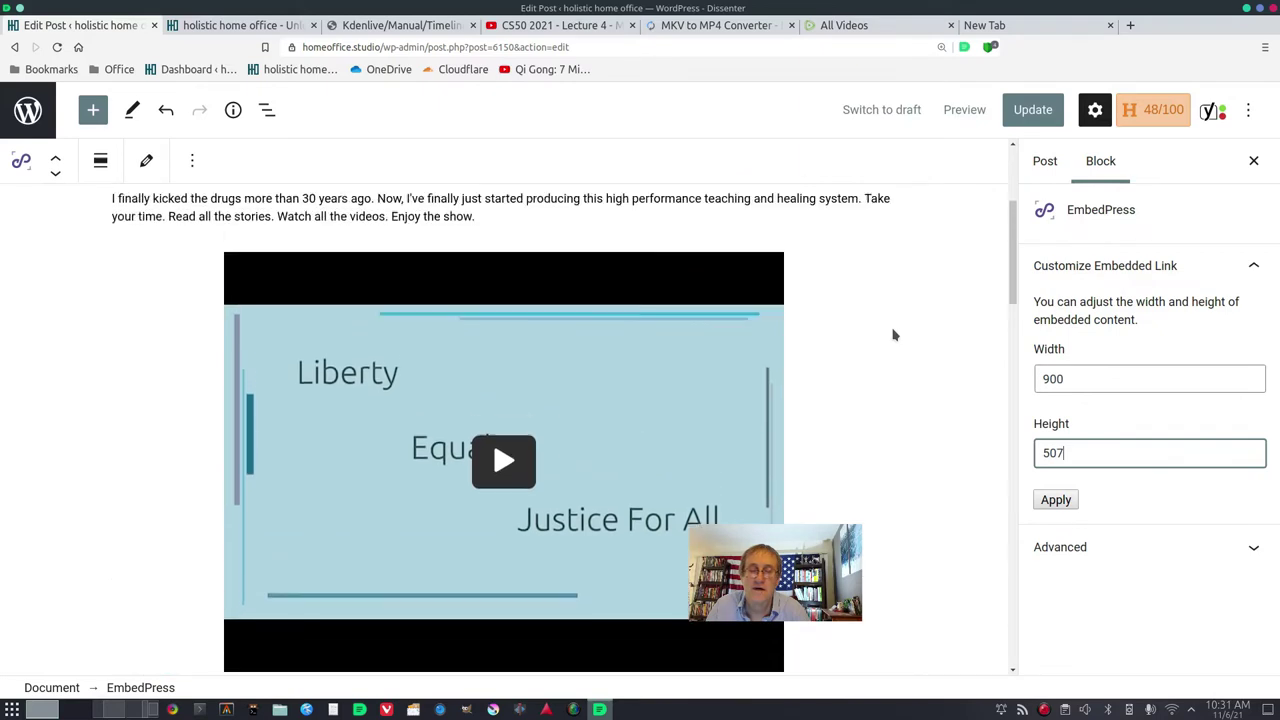
scroll(893, 335, down, 2)
scroll(893, 335, down, 1)
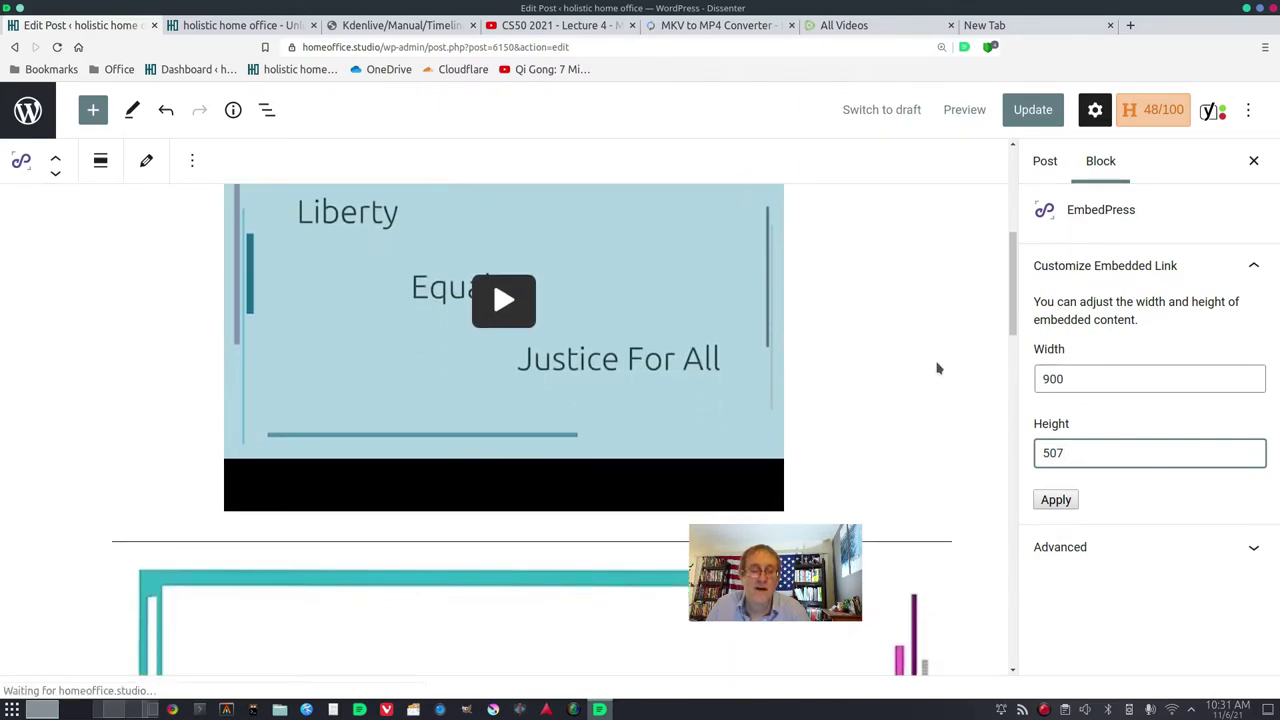
click(1058, 500)
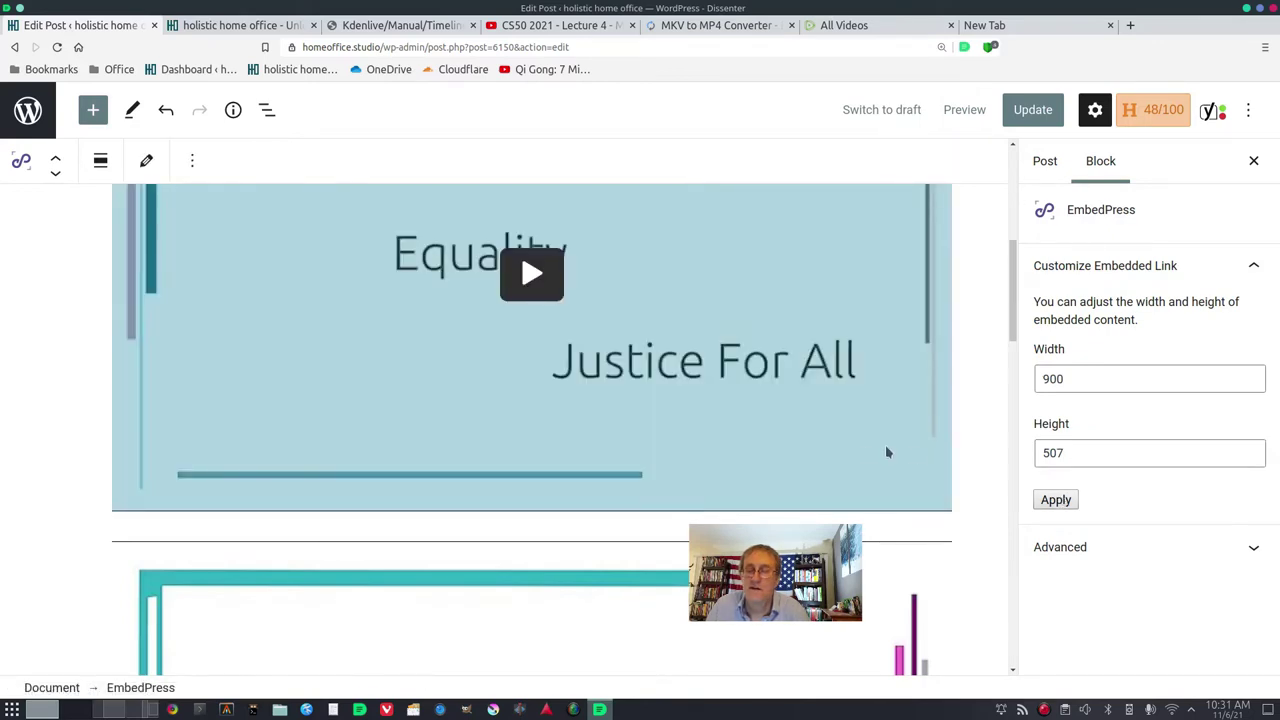
- Check the resized video within the post and update the published post
scroll(810, 443, up, 5)
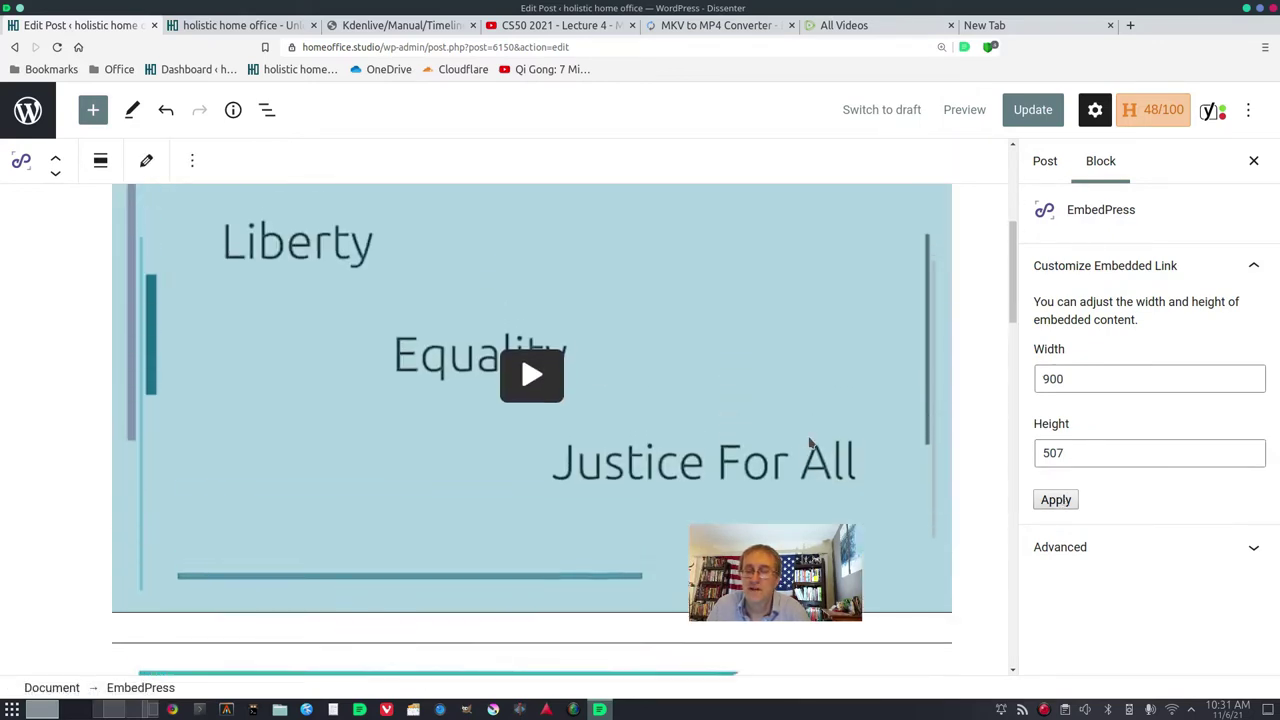
scroll(810, 443, down, 3)
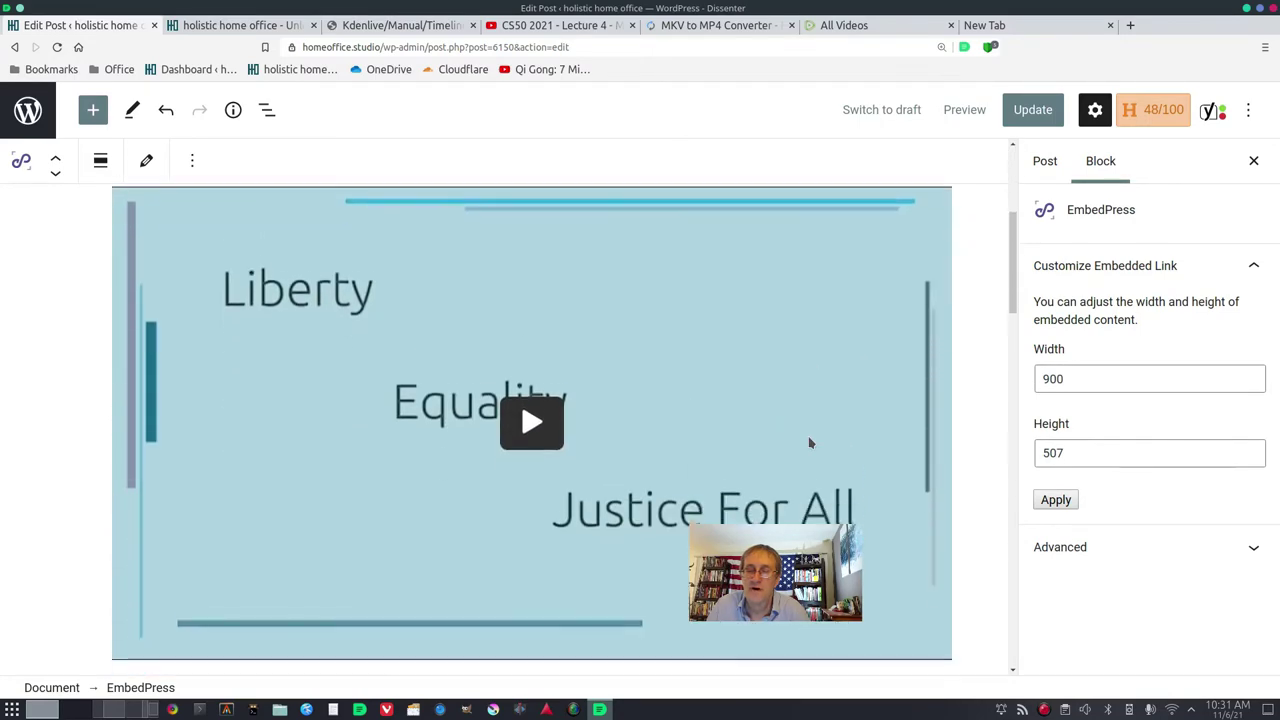
scroll(810, 443, up, 3)
scroll(810, 443, down, 3)
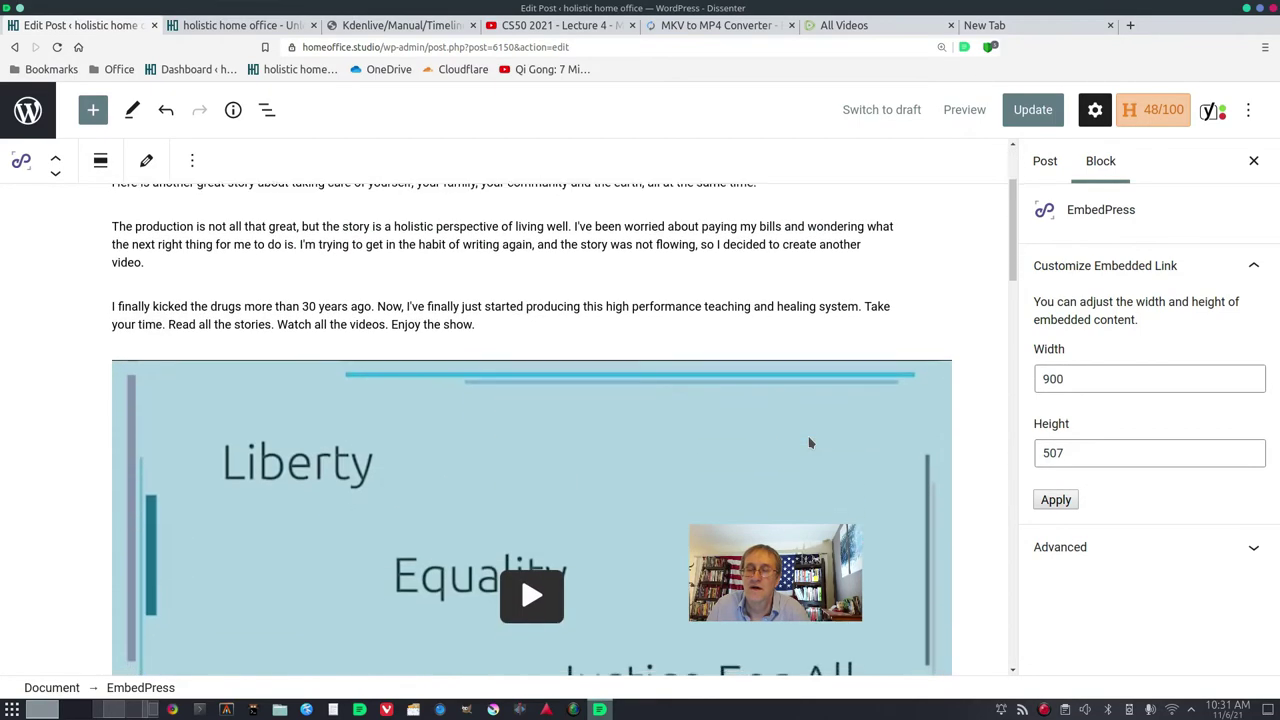
scroll(810, 443, up, 3)
scroll(810, 443, down, 3)
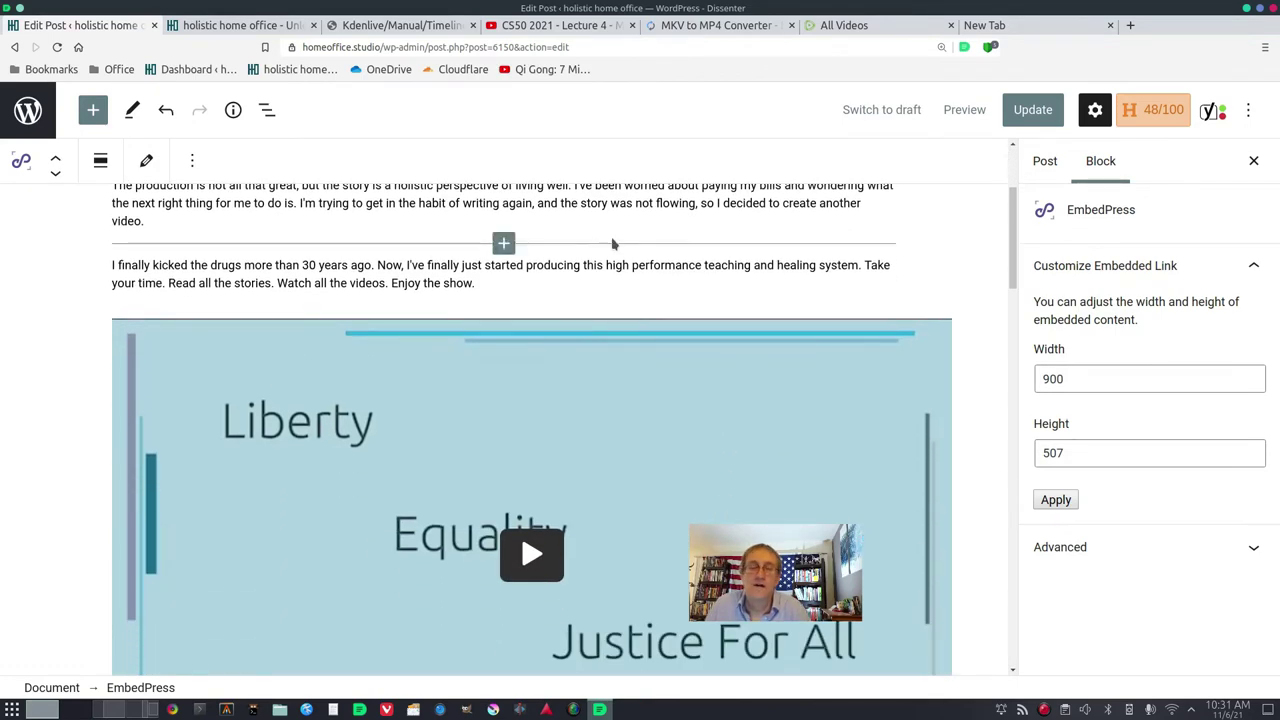
click(1030, 115)
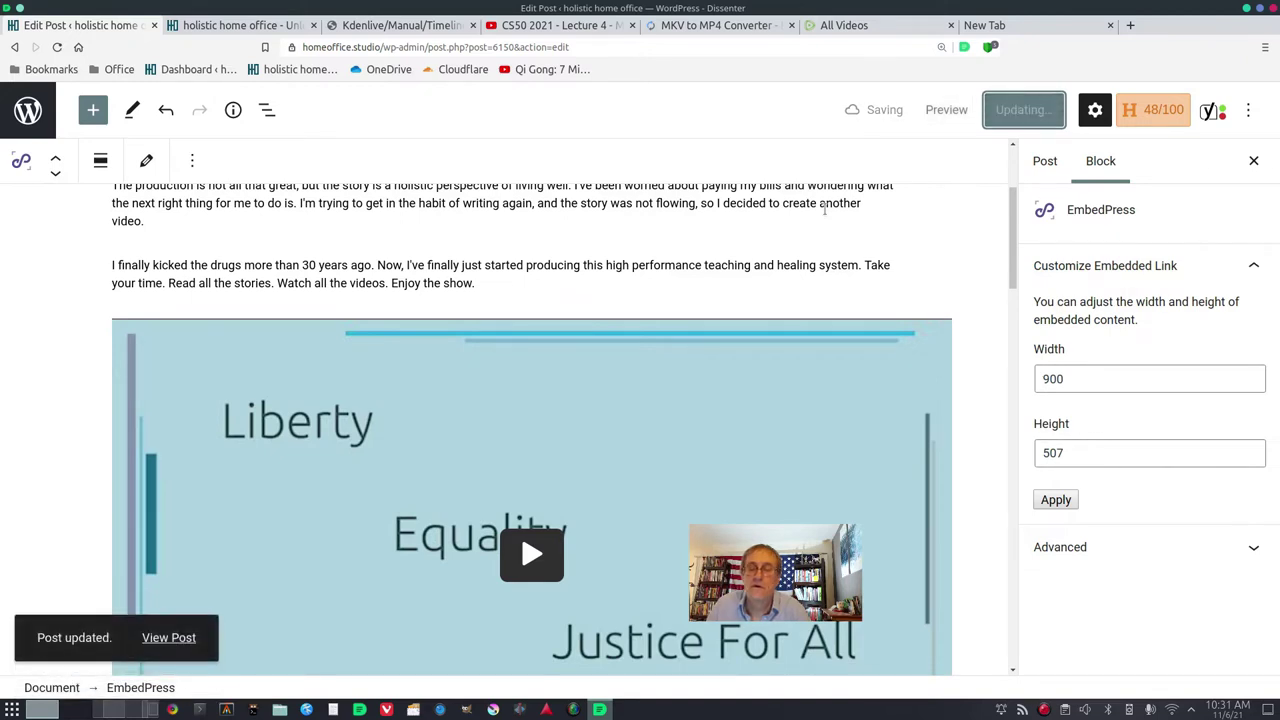
- Open "The Environment and the Economy" post from the live website's home page and examine its embedded video
click(219, 27)
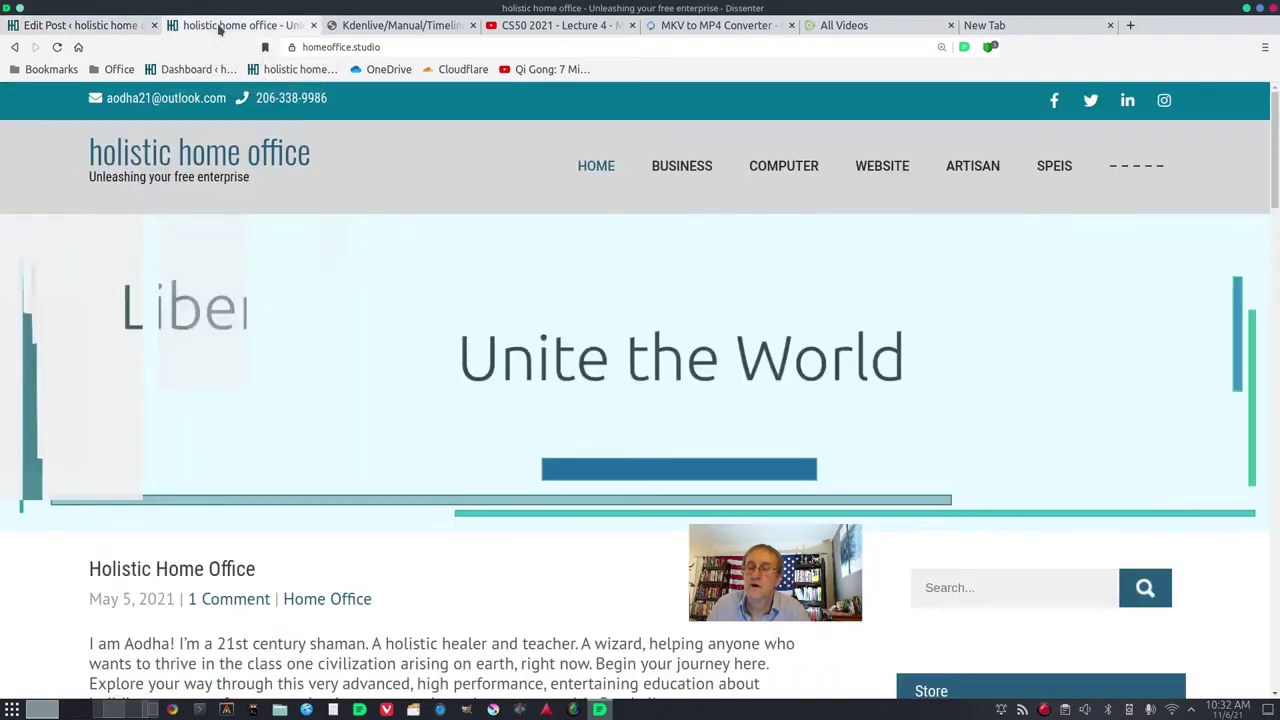
mouse_move(681, 204)
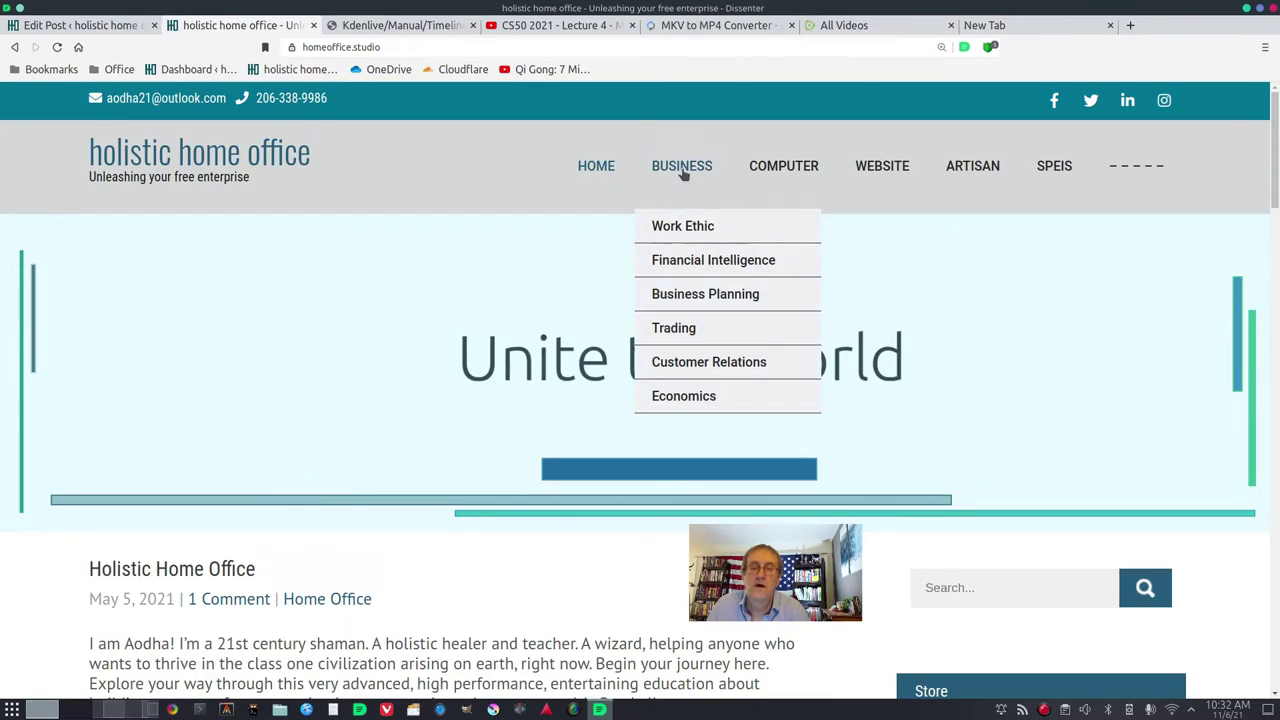
mouse_move(592, 168)
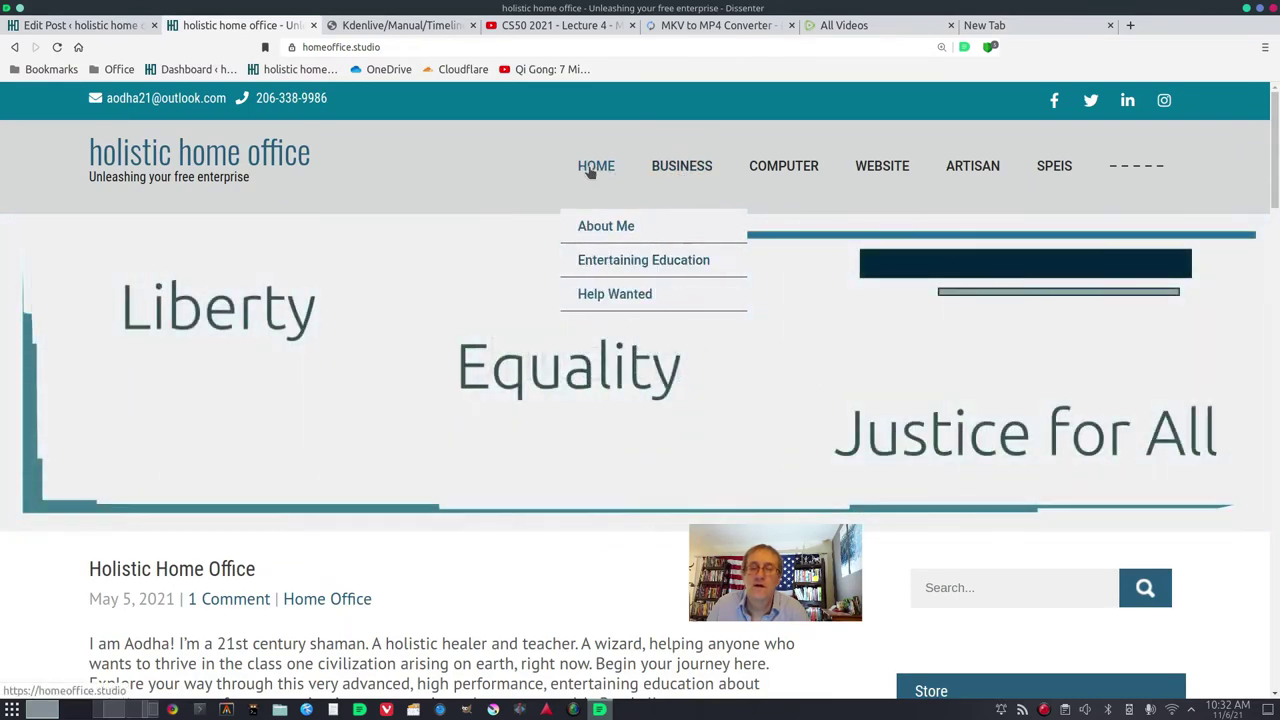
click(586, 166)
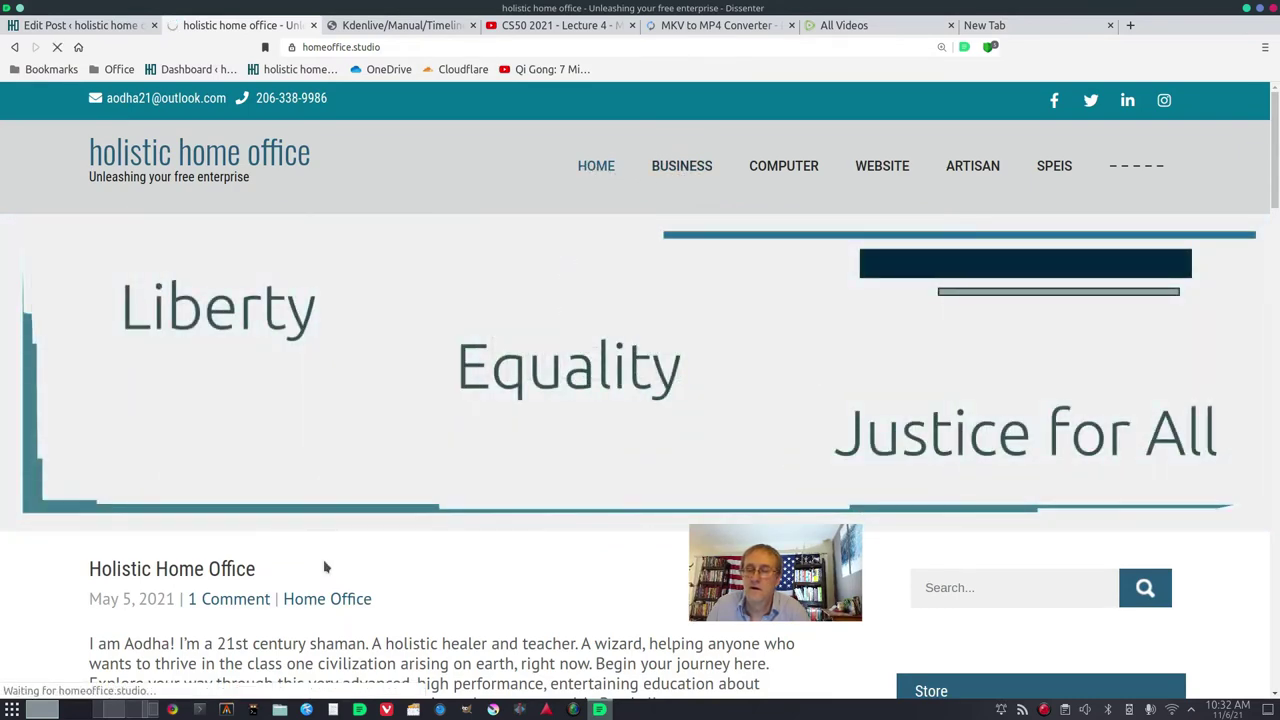
scroll(323, 563, down, 3)
scroll(324, 565, down, 5)
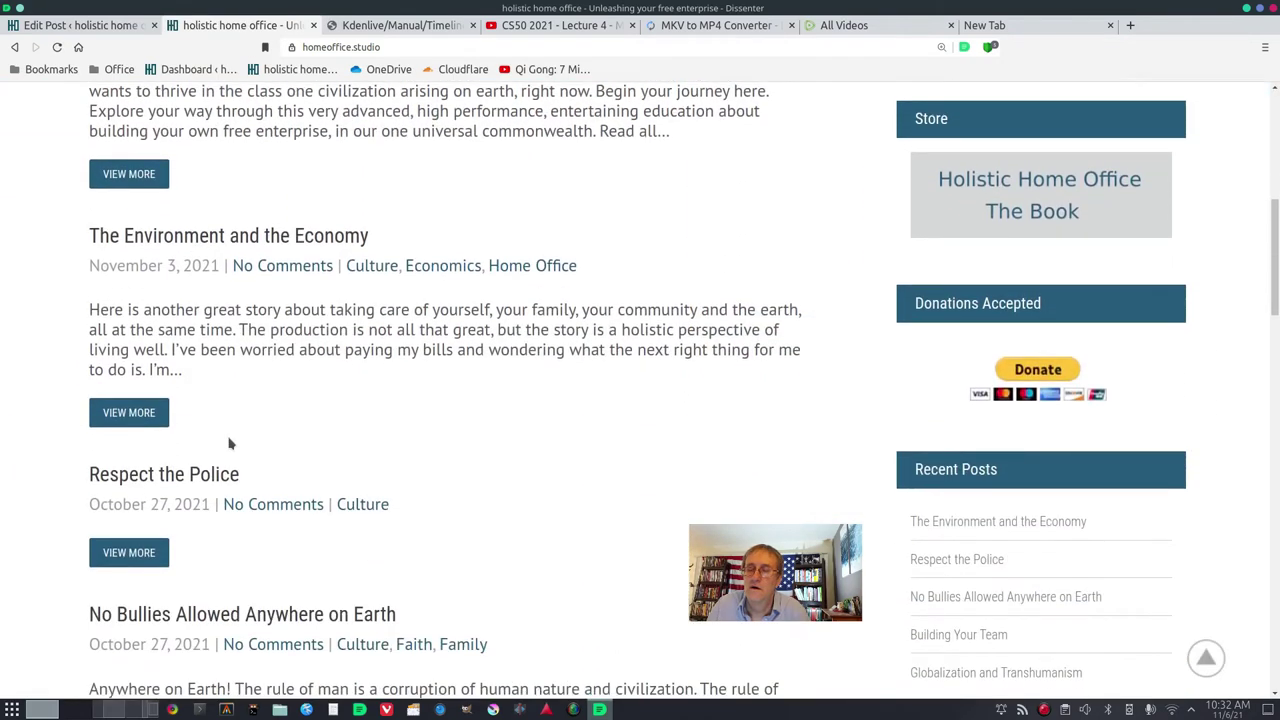
click(120, 414)
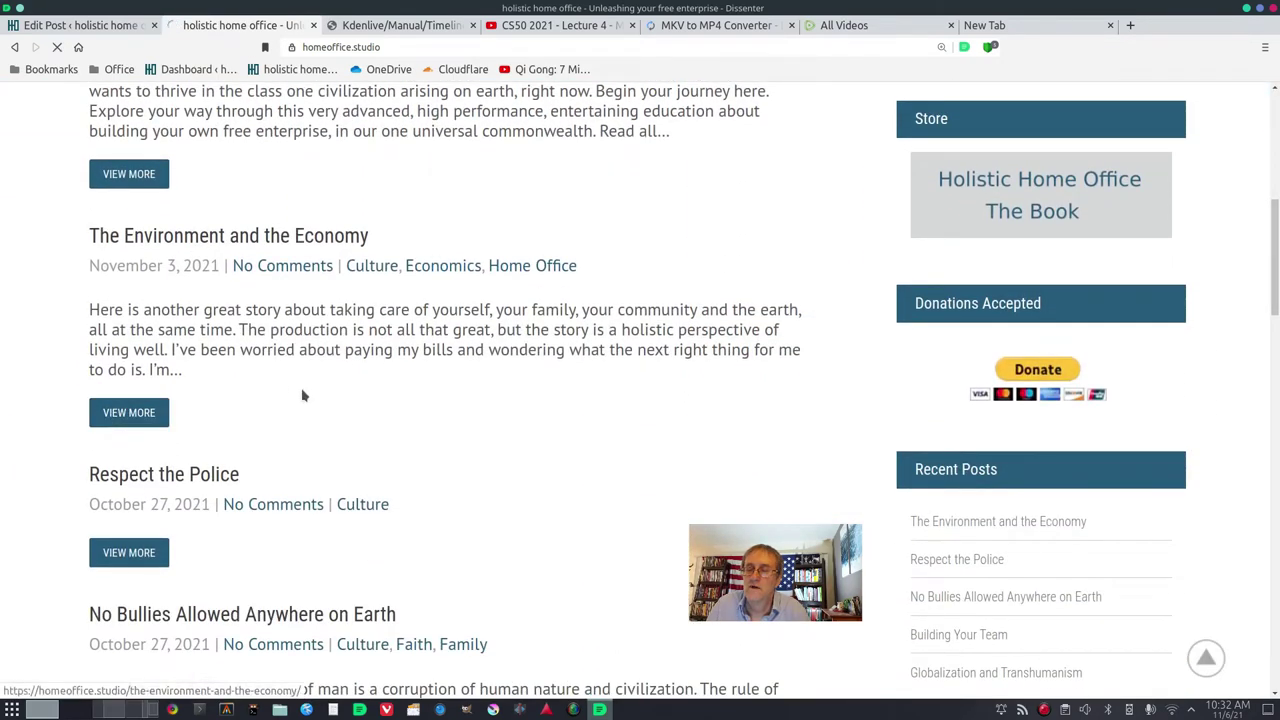
scroll(303, 395, down, 10)
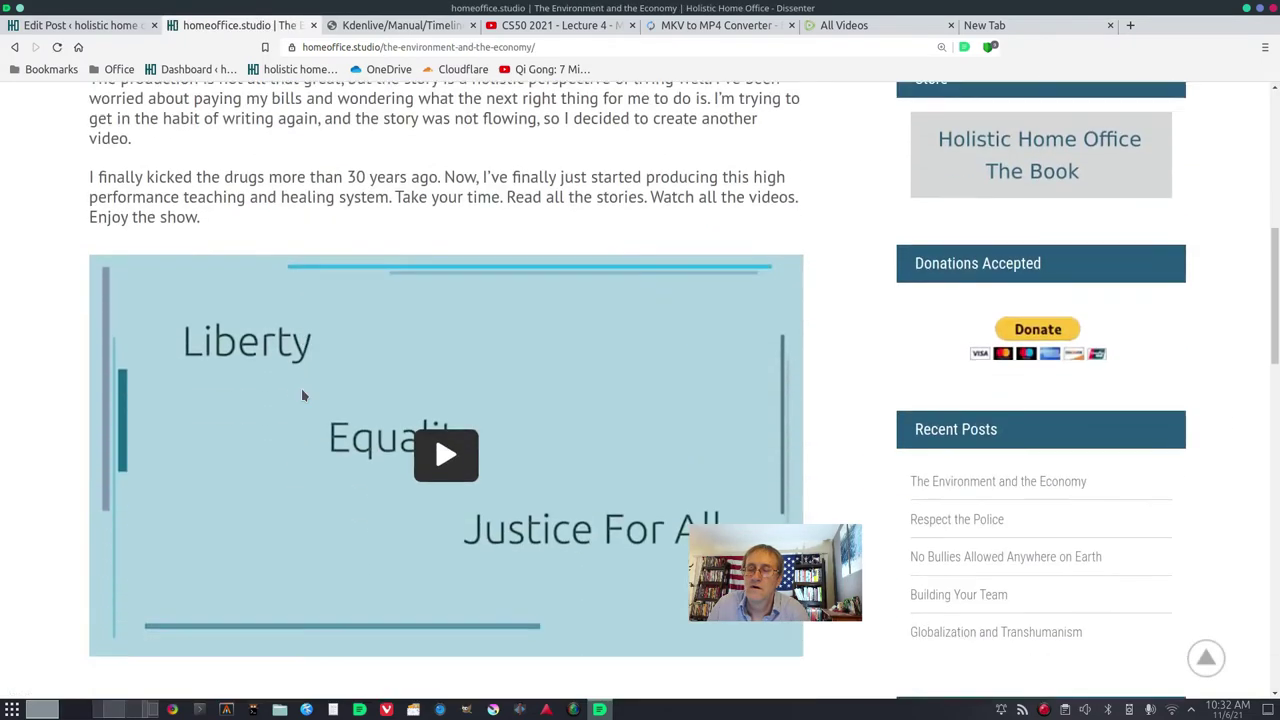
scroll(303, 395, up, 2)
scroll(303, 395, up, 2)
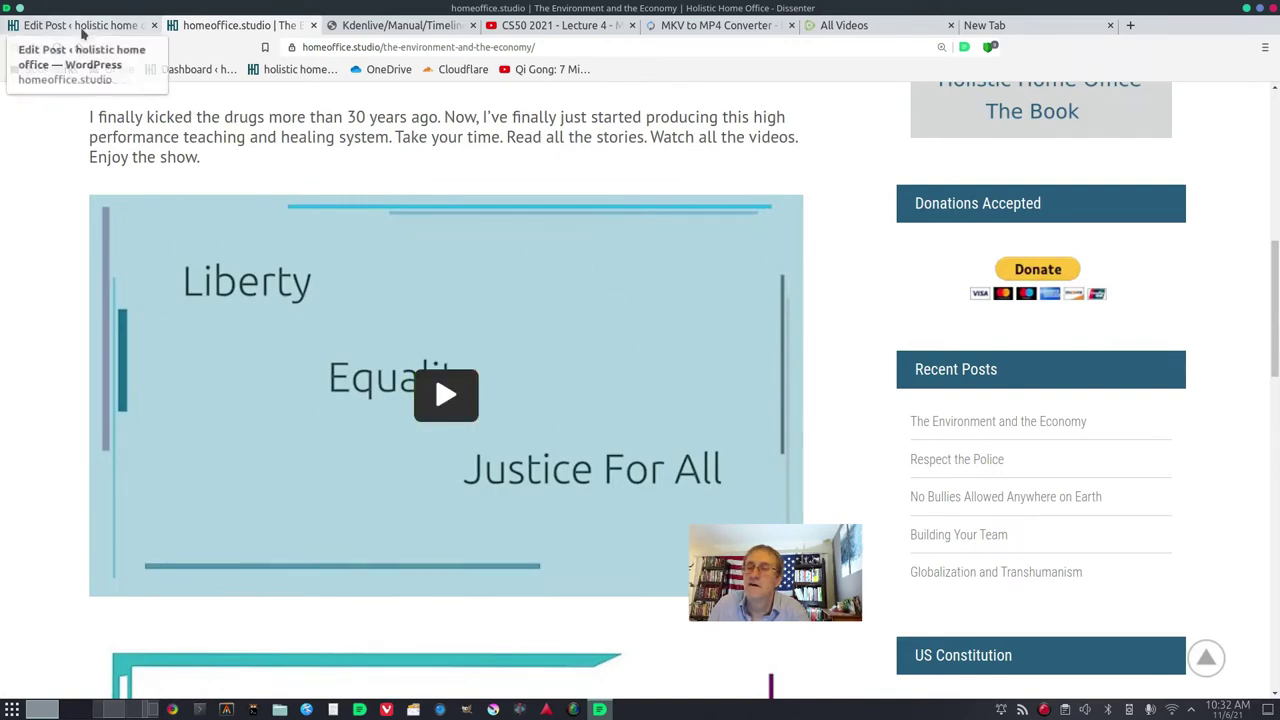
- Remove the EmbedPress block with the Liberty, Equality, Justice For All video from the WordPress post and update the post
click(75, 25)
scroll(396, 370, down, 2)
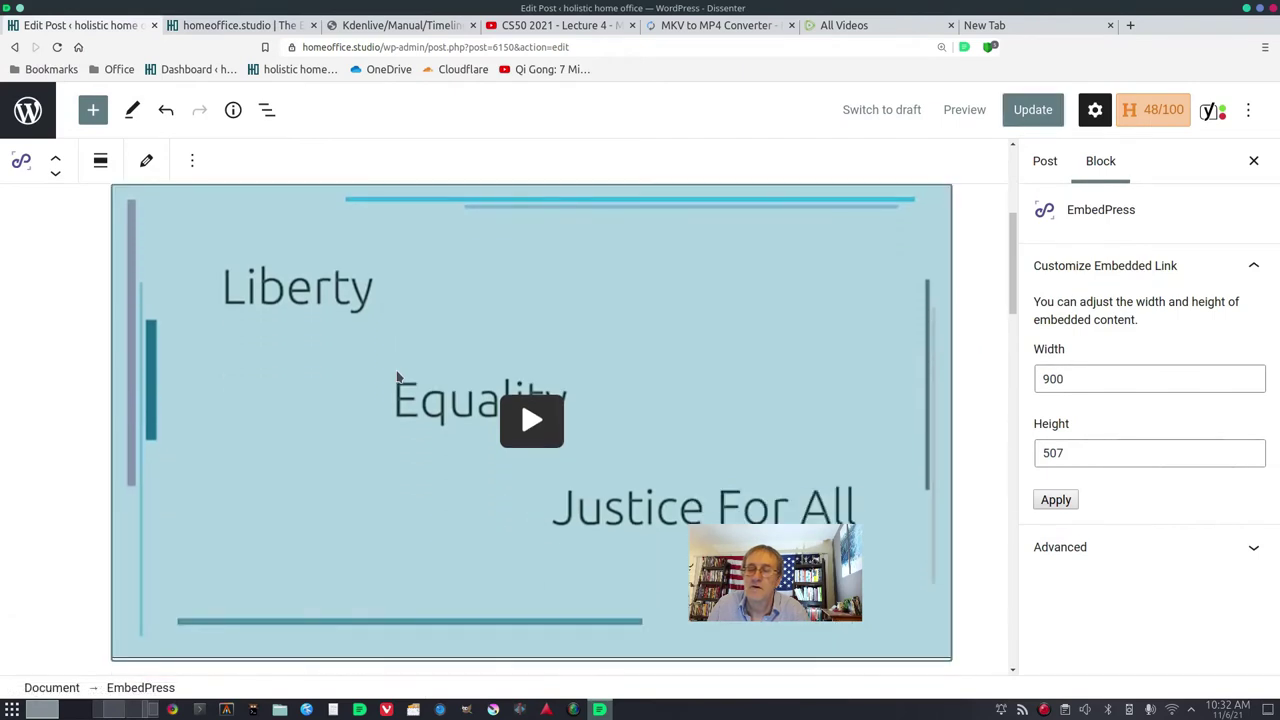
click(193, 164)
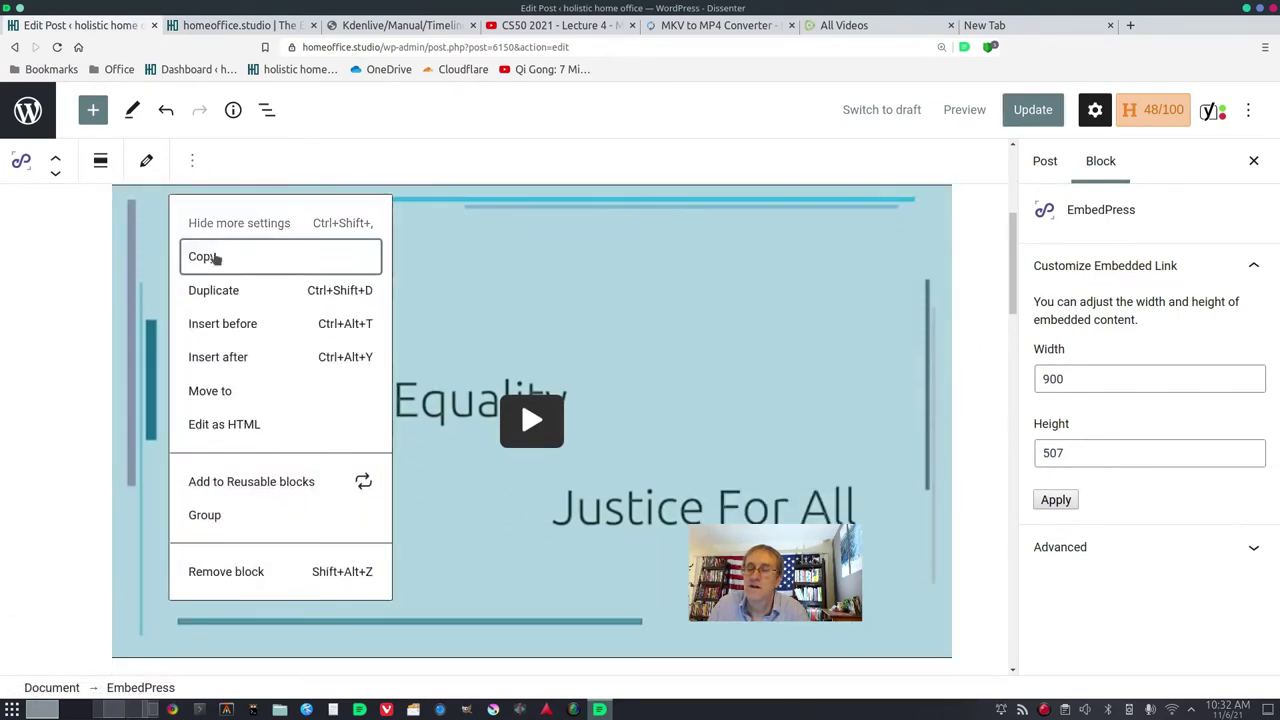
click(228, 571)
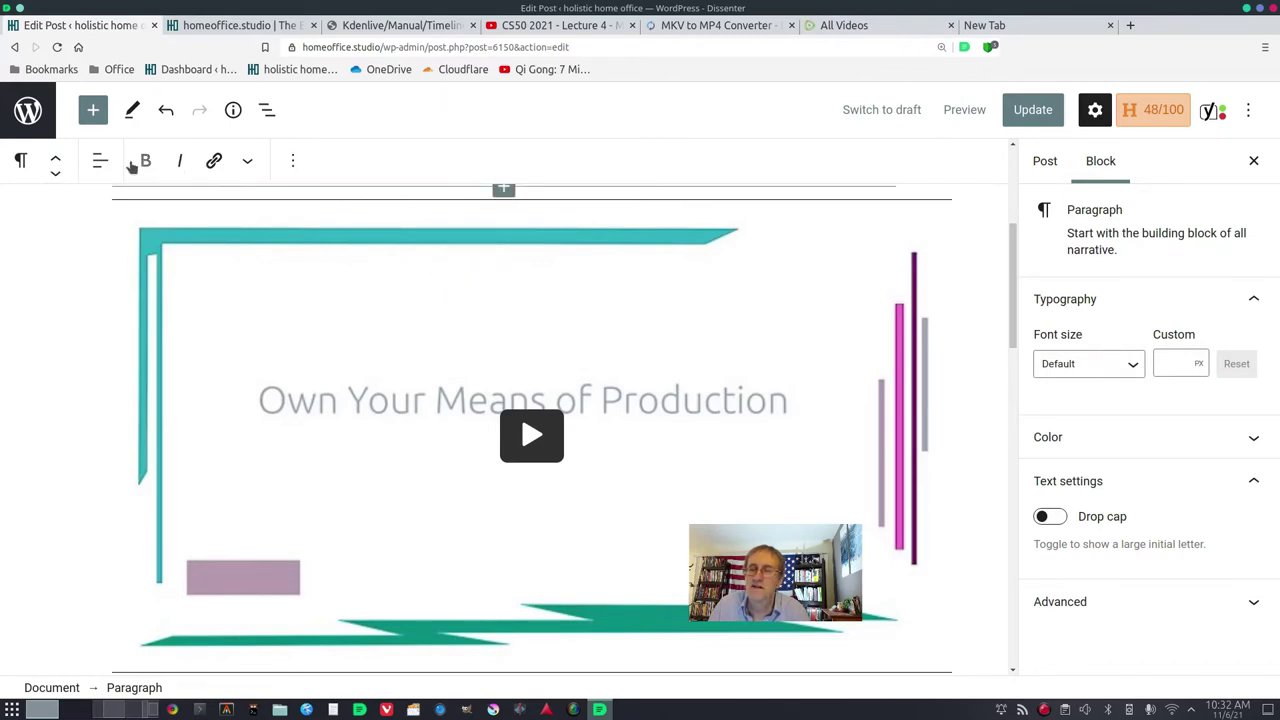
click(1032, 109)
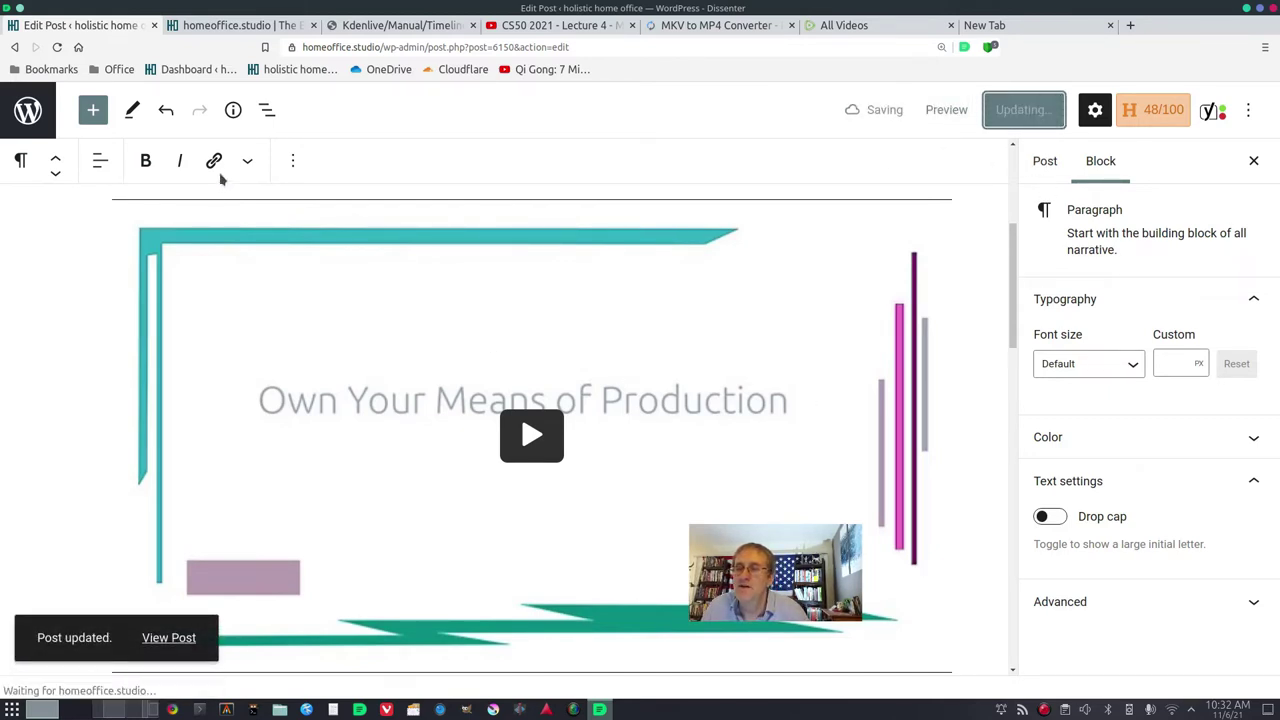
click(19, 162)
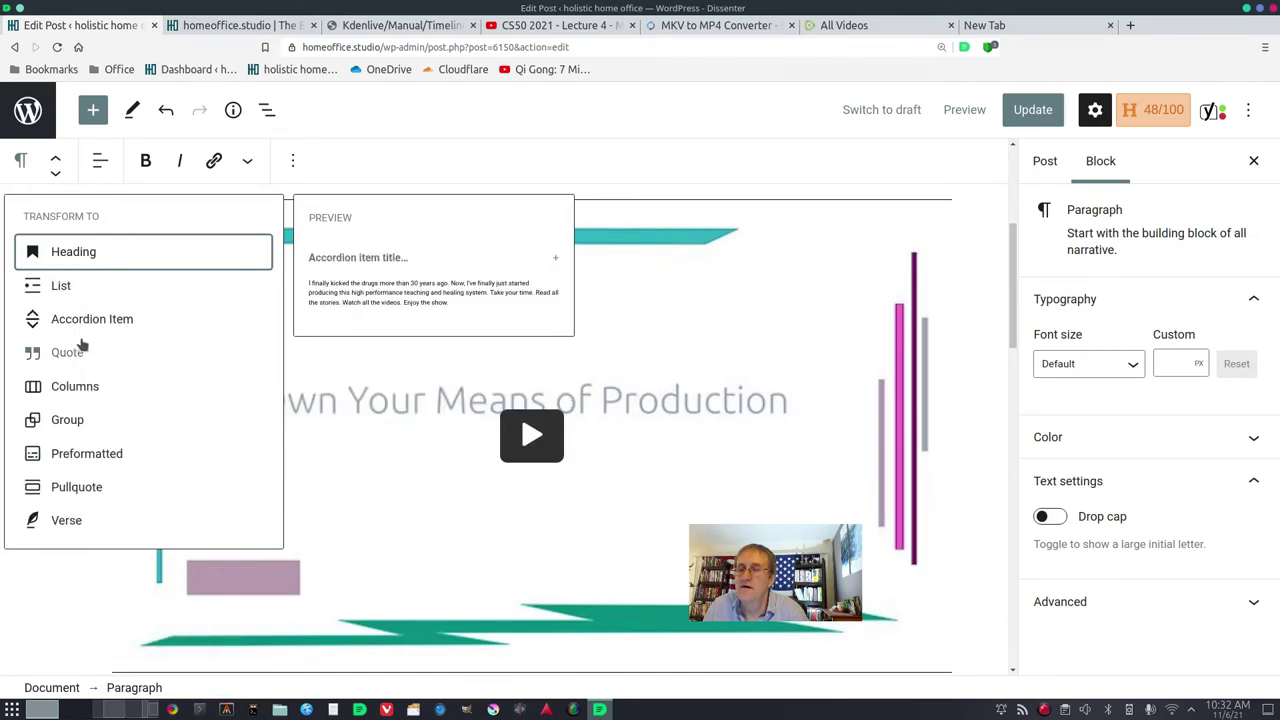
click(471, 138)
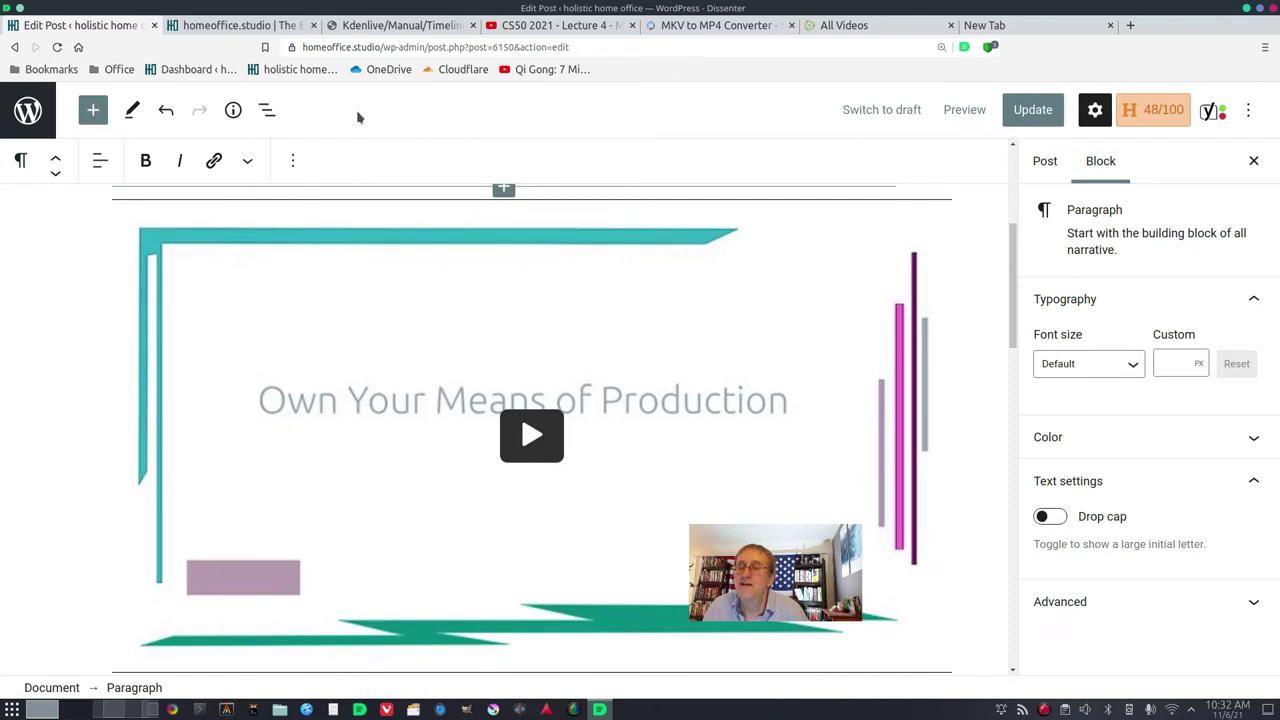
scroll(344, 148, up, 5)
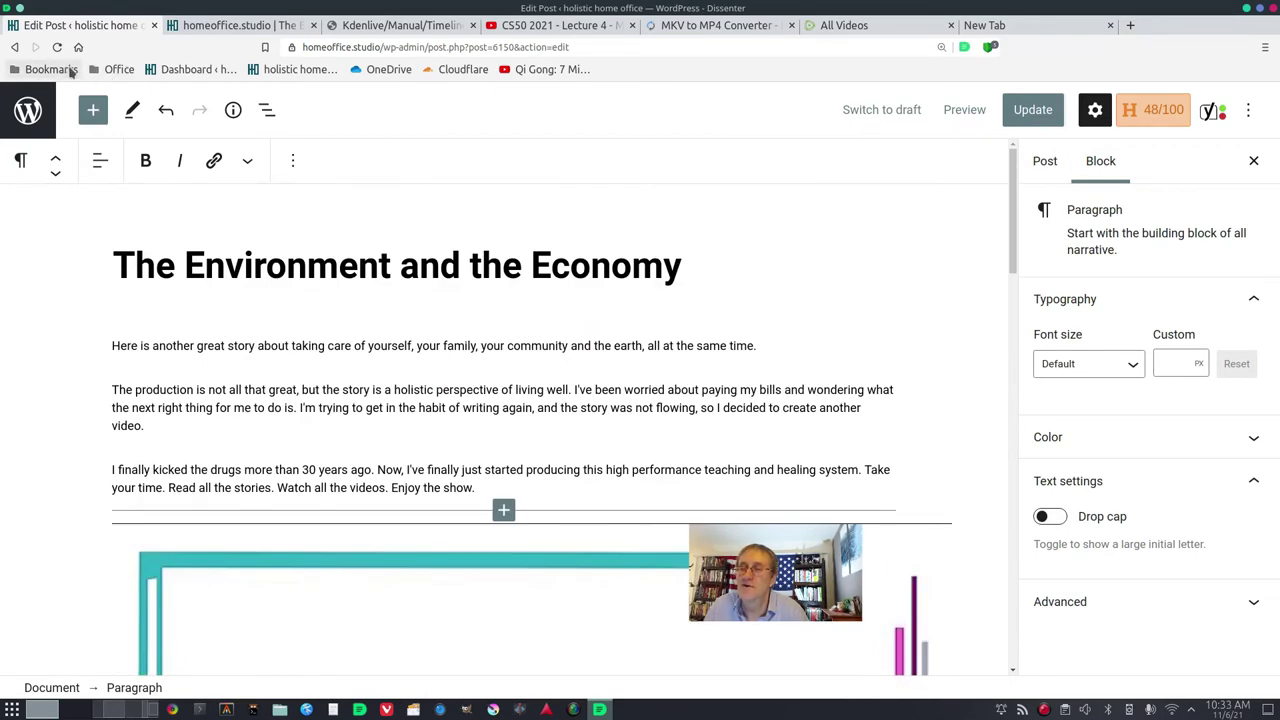
- Open the Business page on the live website and examine its introduction, embedded video and list of topics
click(190, 24)
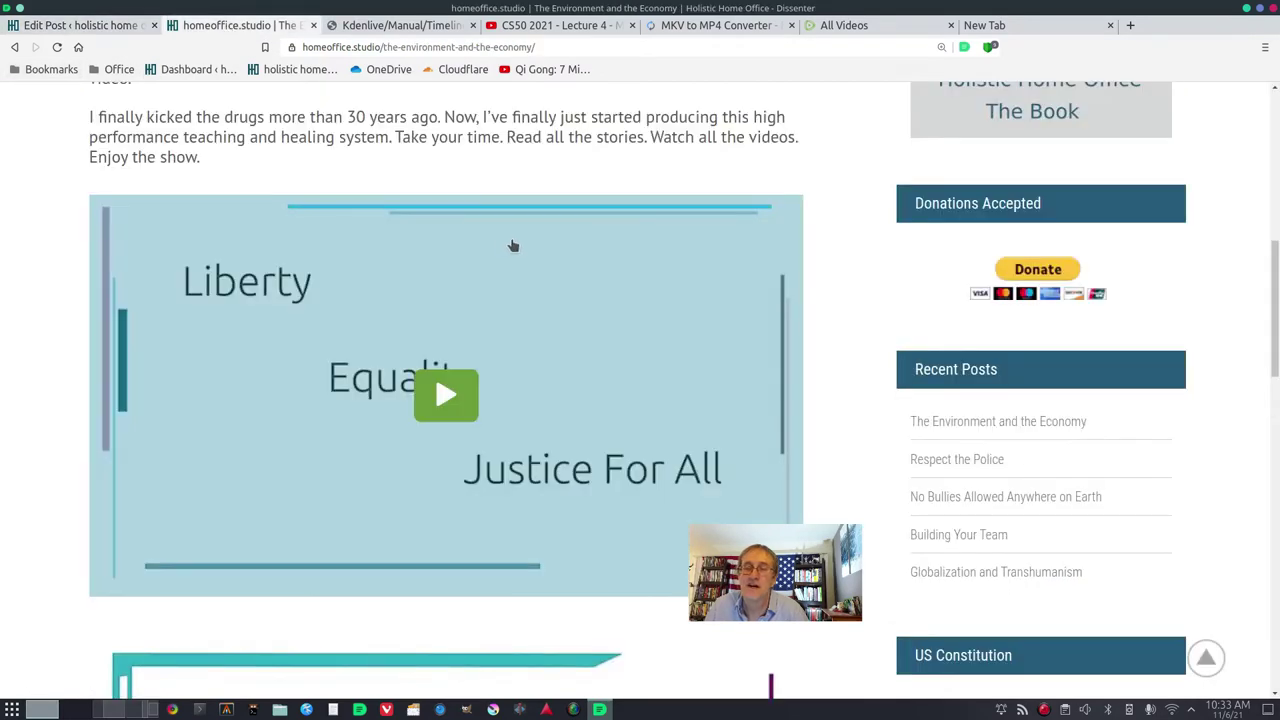
scroll(512, 245, up, 10)
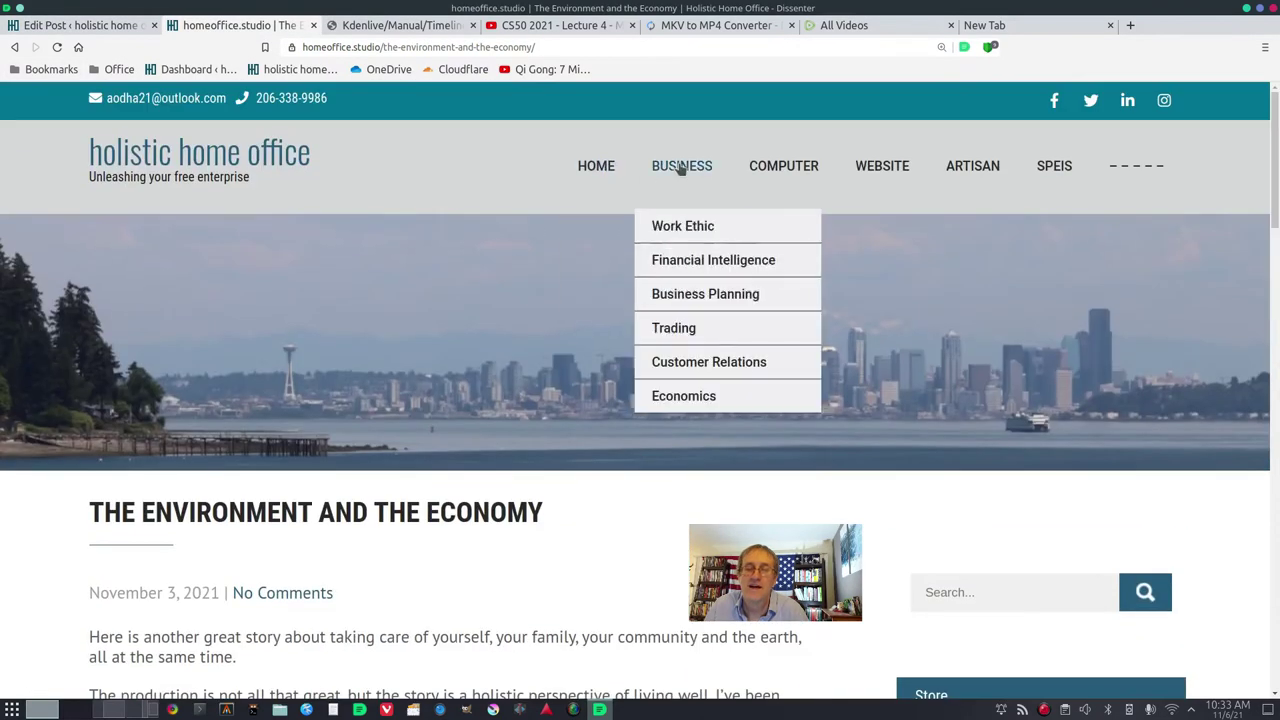
click(693, 166)
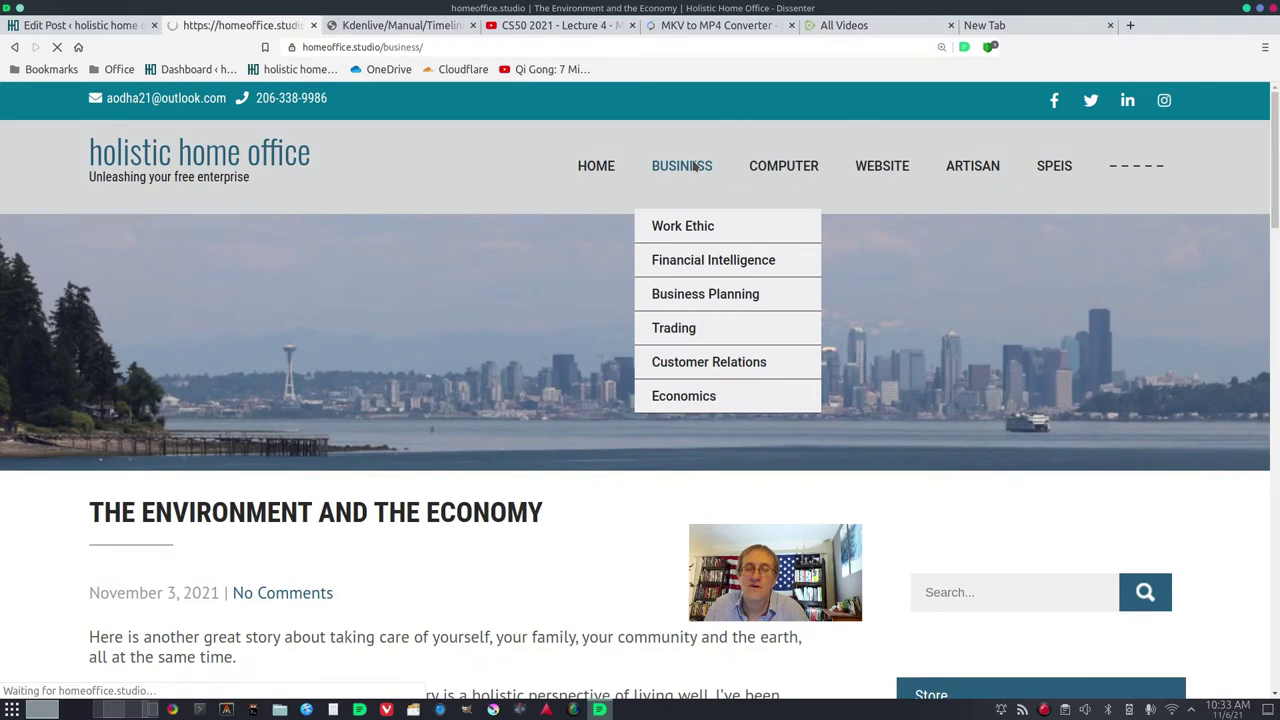
scroll(487, 435, down, 4)
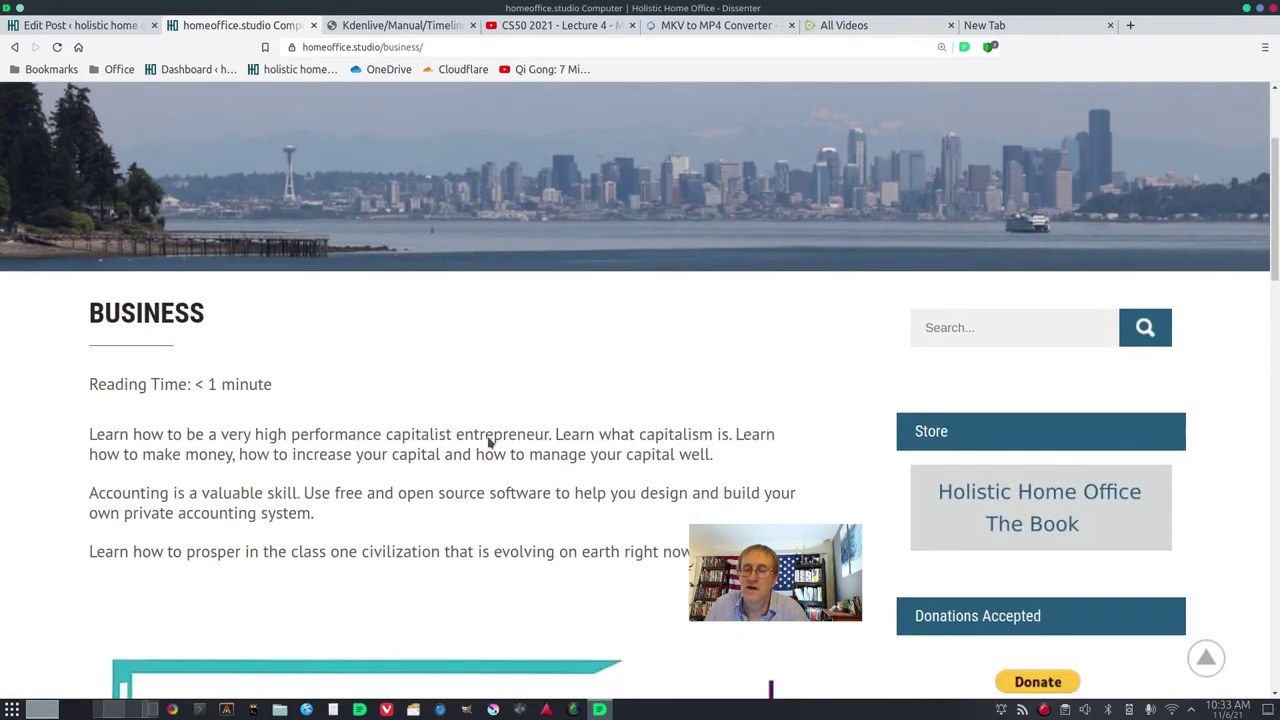
scroll(343, 486, down, 3)
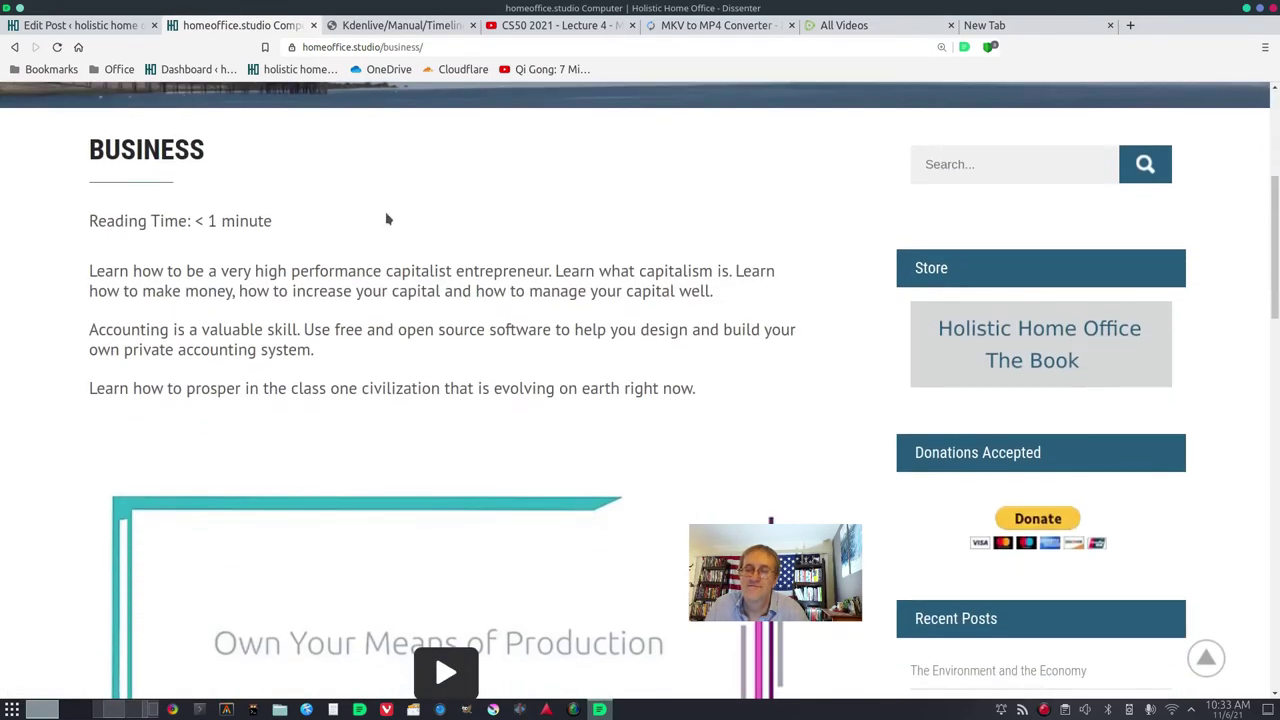
scroll(308, 411, down, 5)
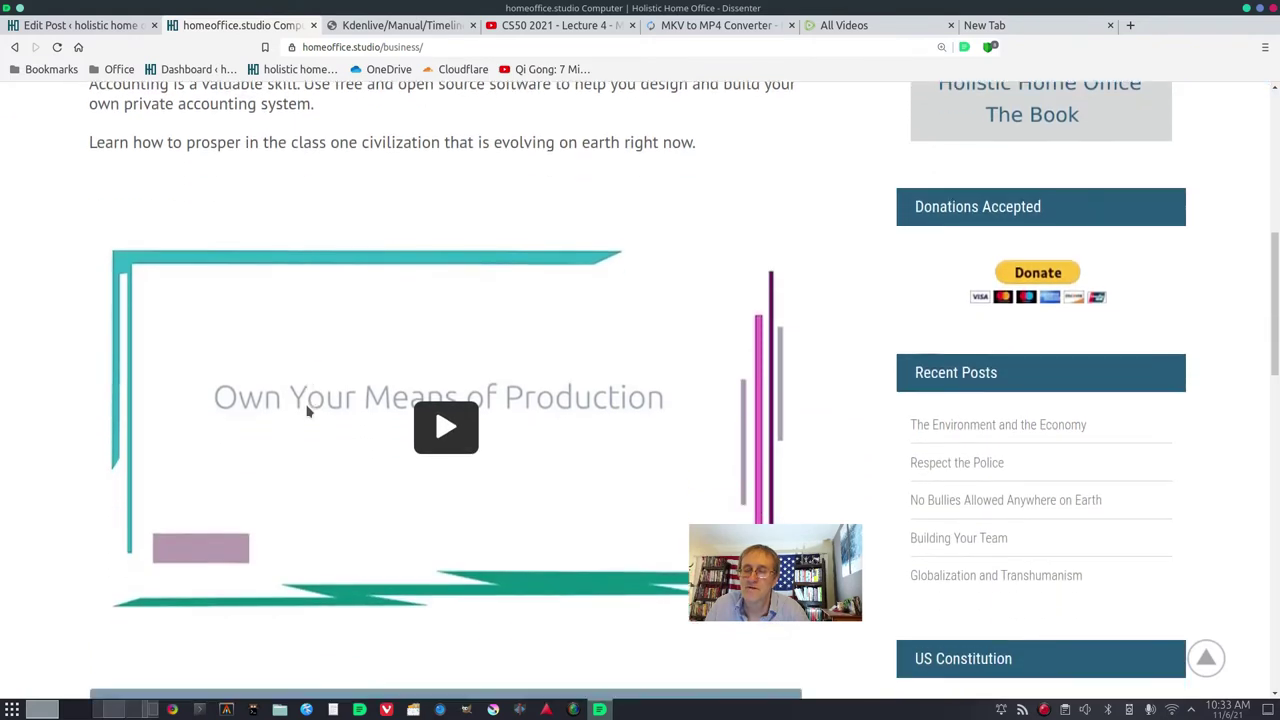
scroll(452, 469, down, 5)
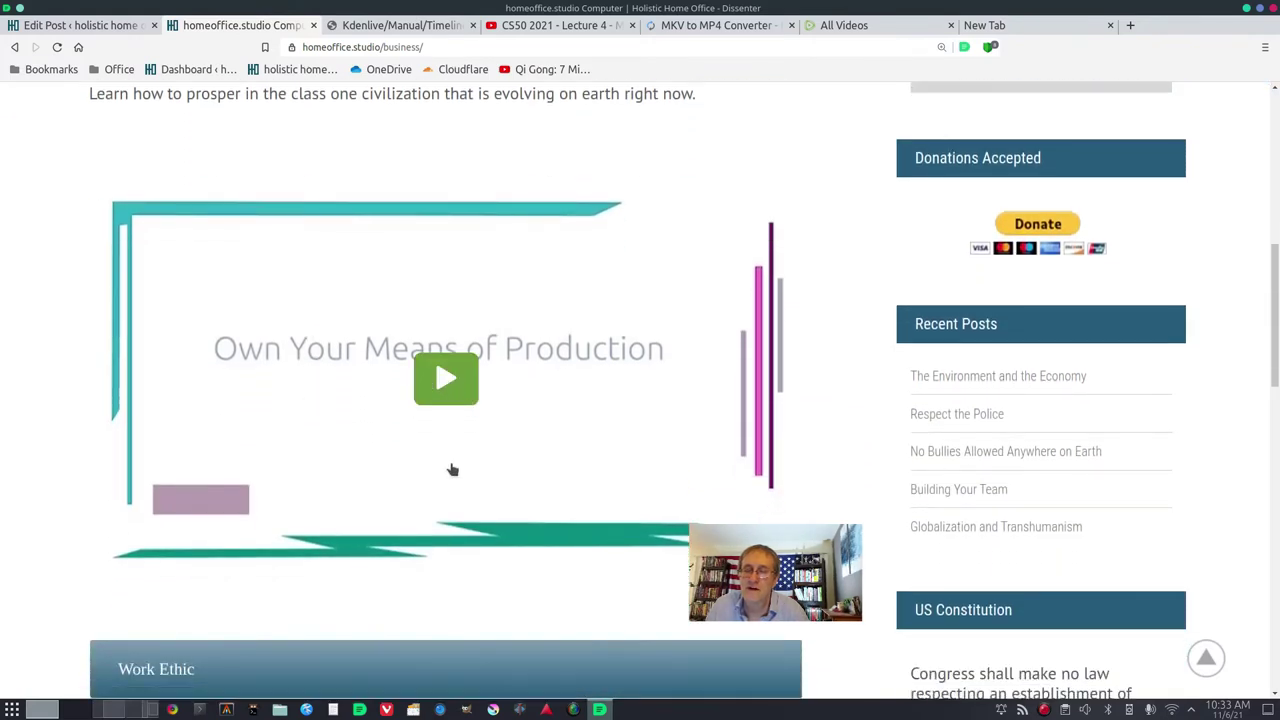
scroll(452, 469, down, 1)
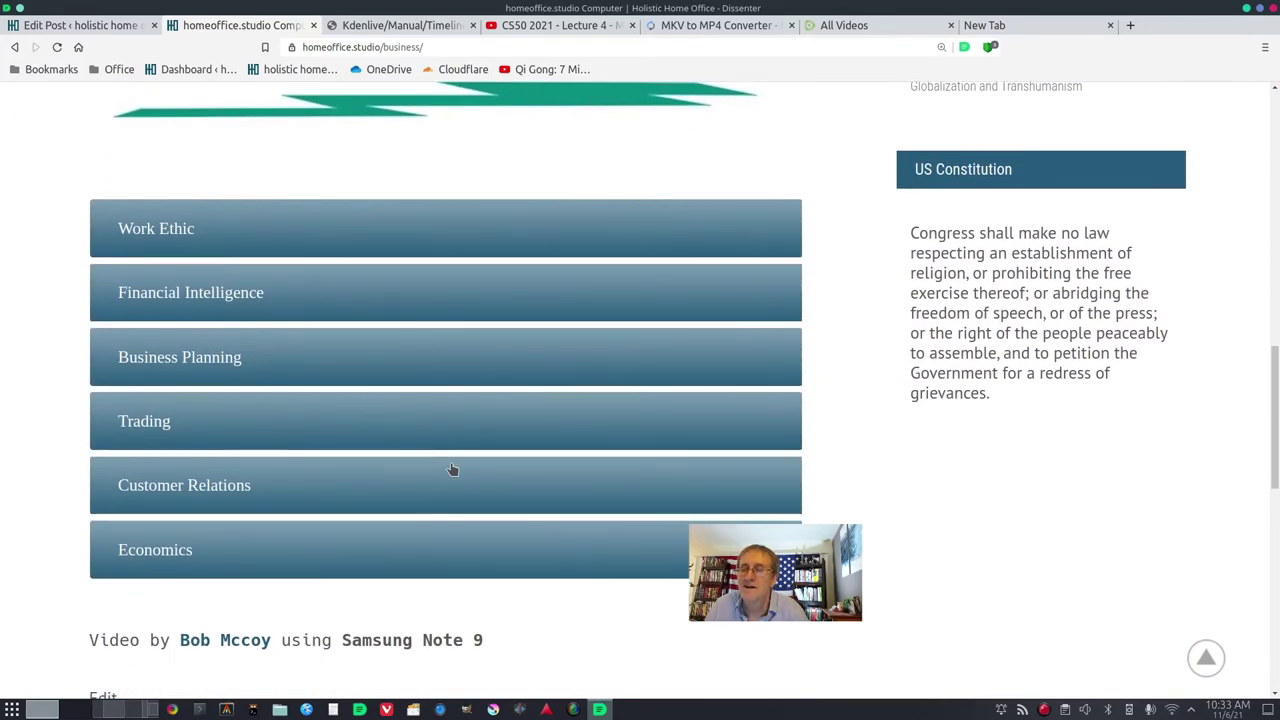
- Expand the Business page's topic sections in order, from Work Ethic through Economics, to view their links
click(155, 228)
click(155, 228)
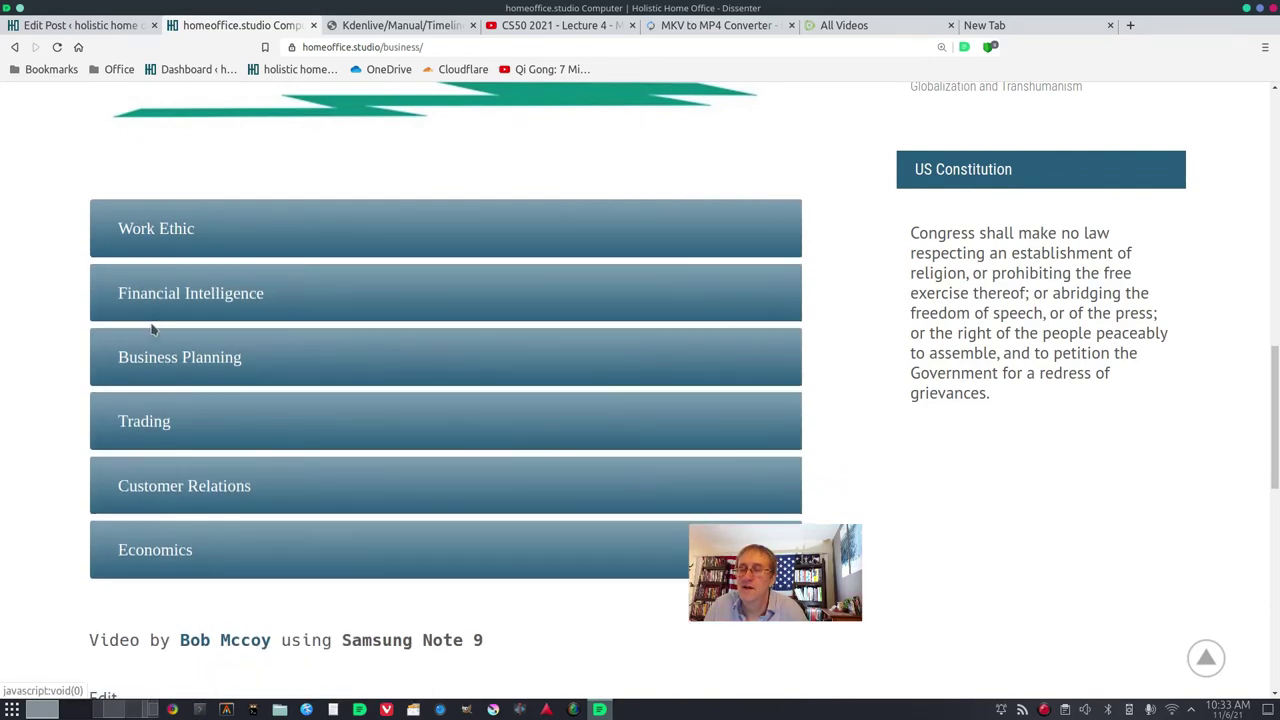
click(148, 291)
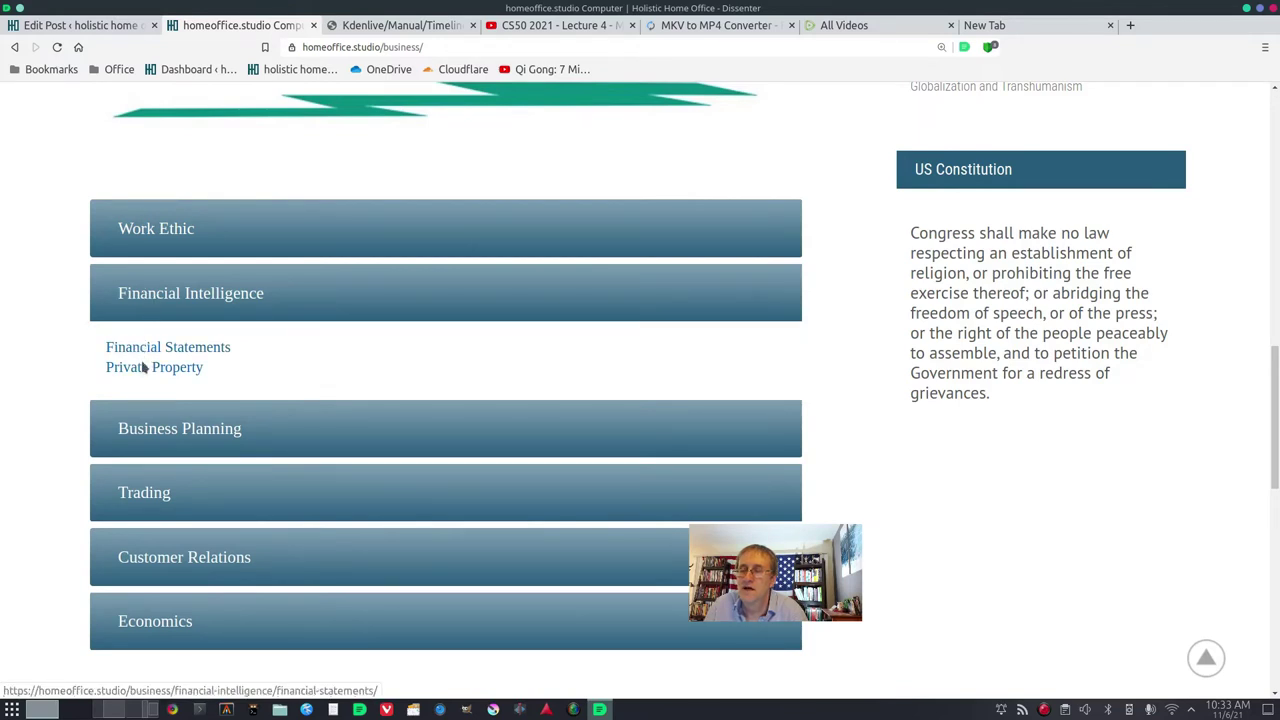
click(155, 430)
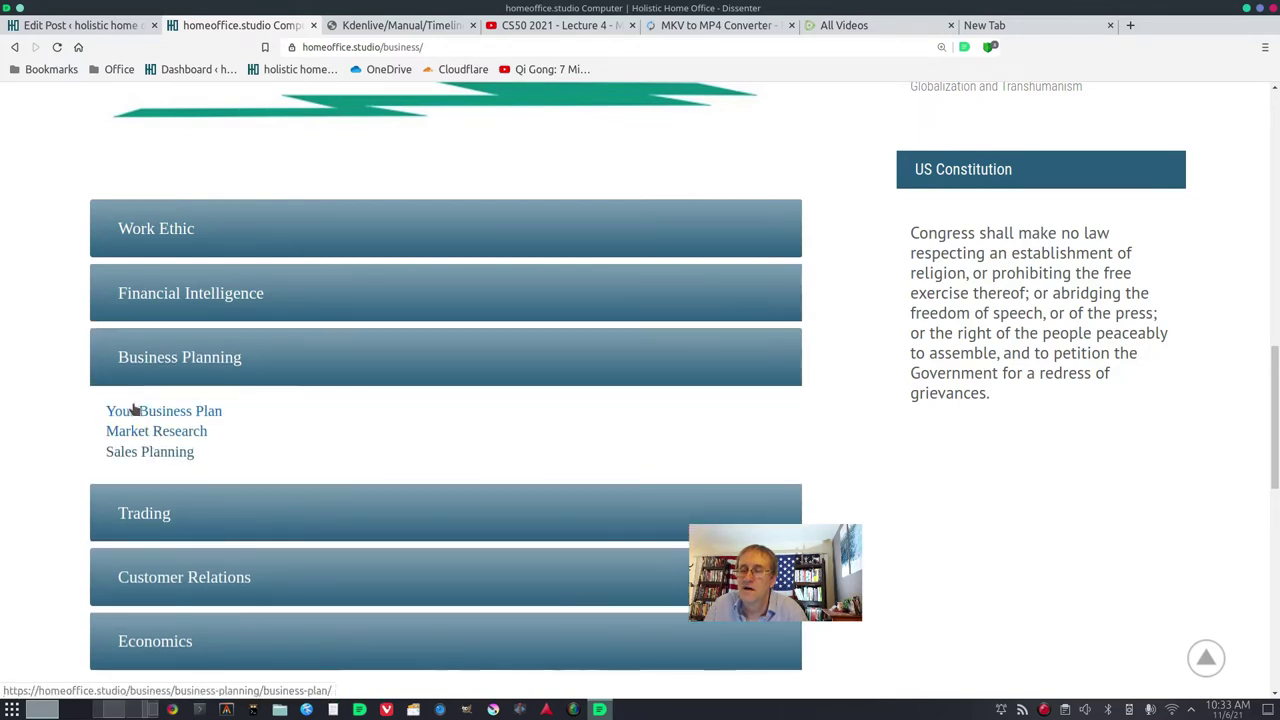
click(145, 510)
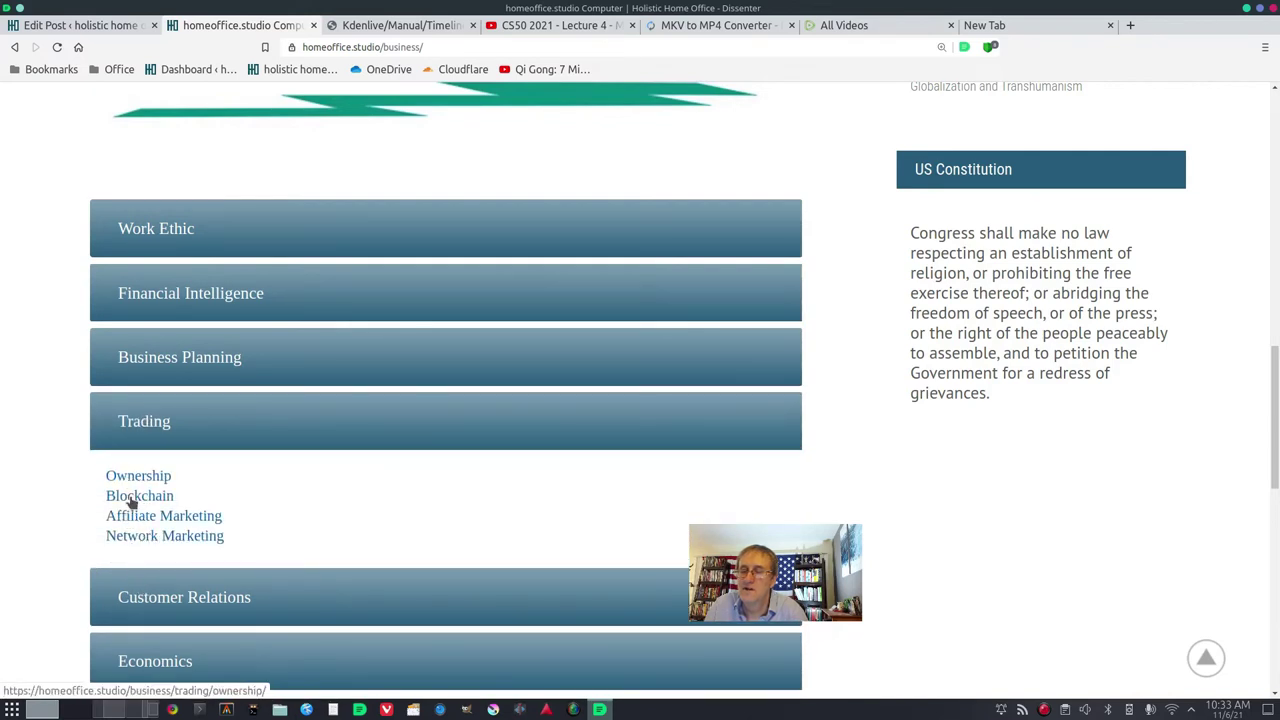
click(145, 598)
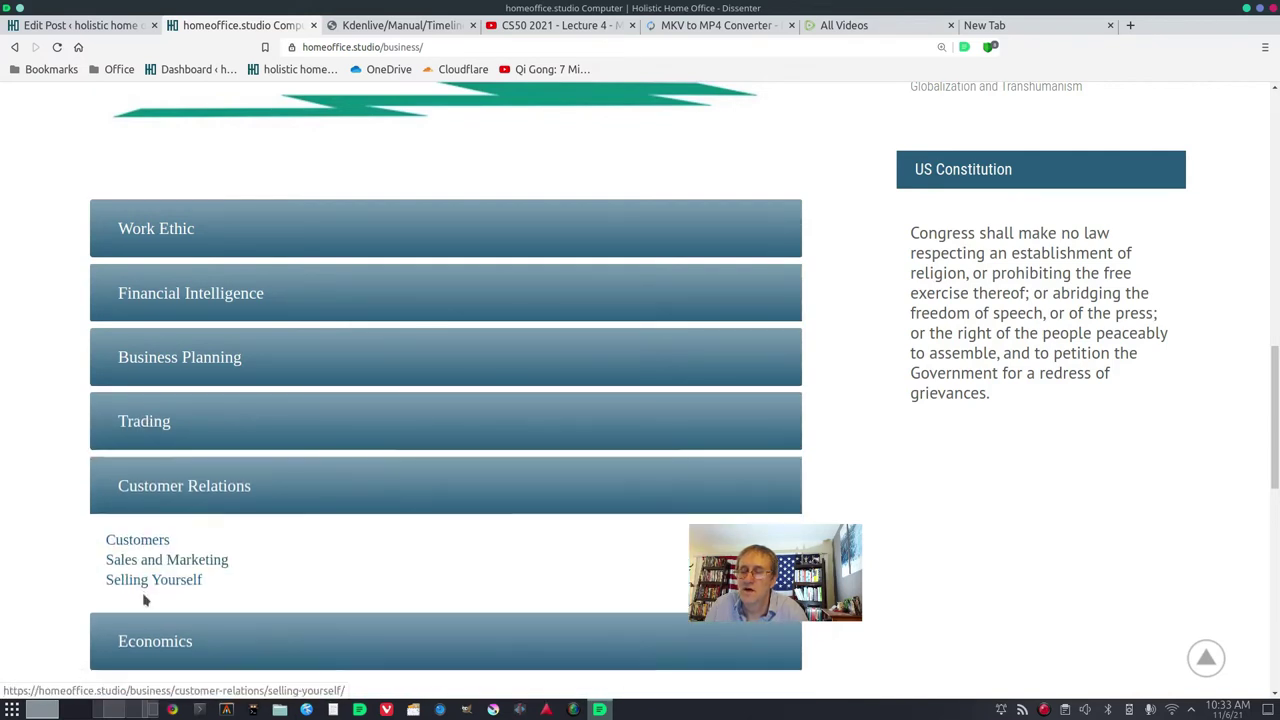
click(140, 660)
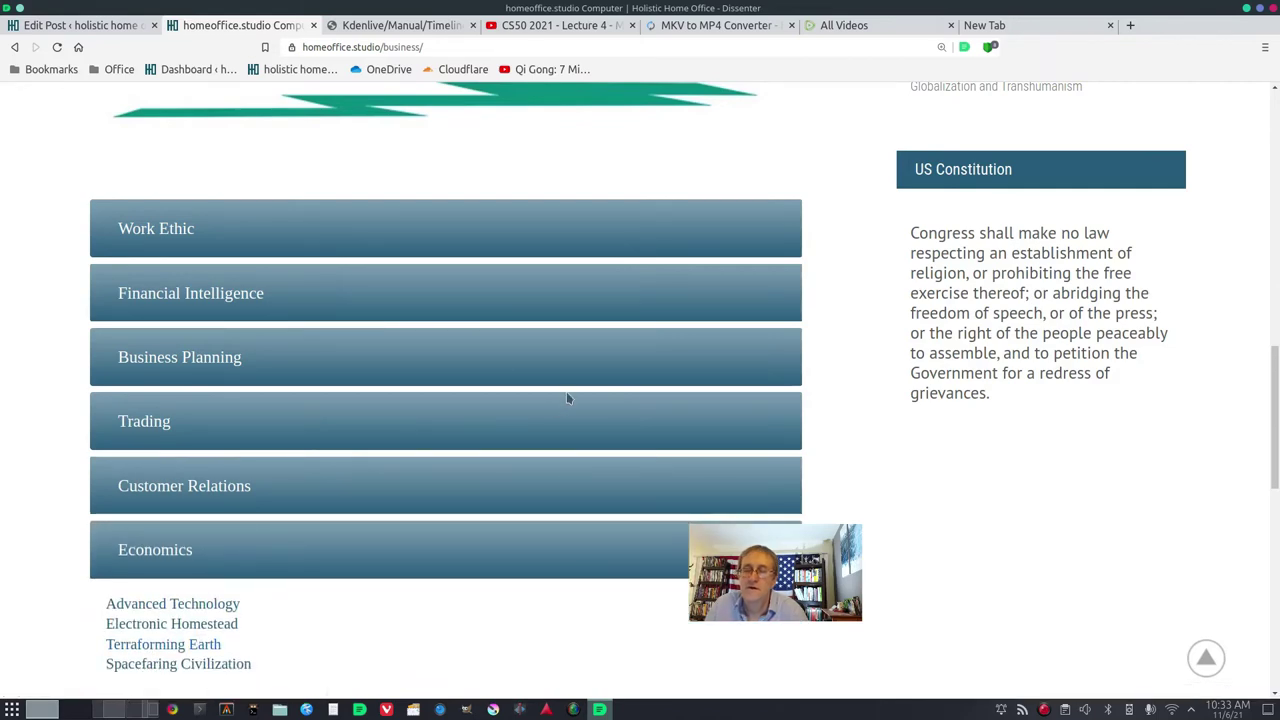
- Return to the start of the Business page and look through the Business entries in the site navigation
scroll(568, 396, up, 3)
scroll(568, 396, down, 4)
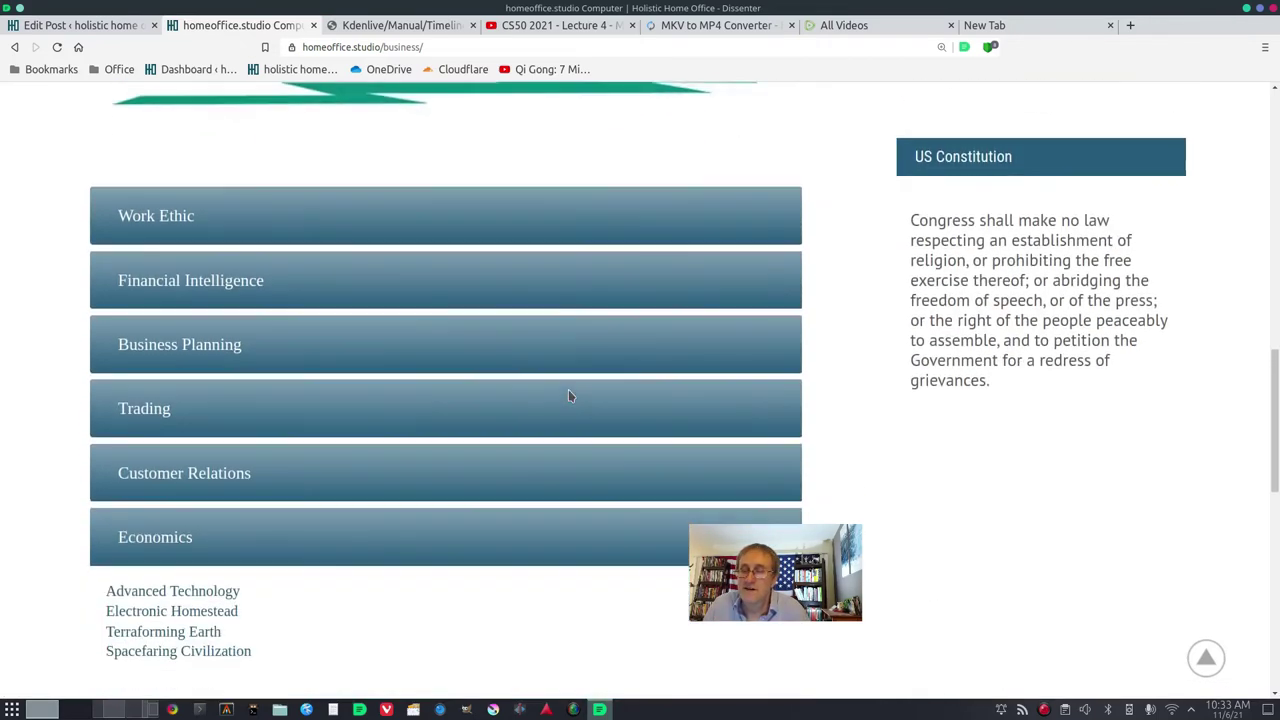
scroll(448, 379, up, 10)
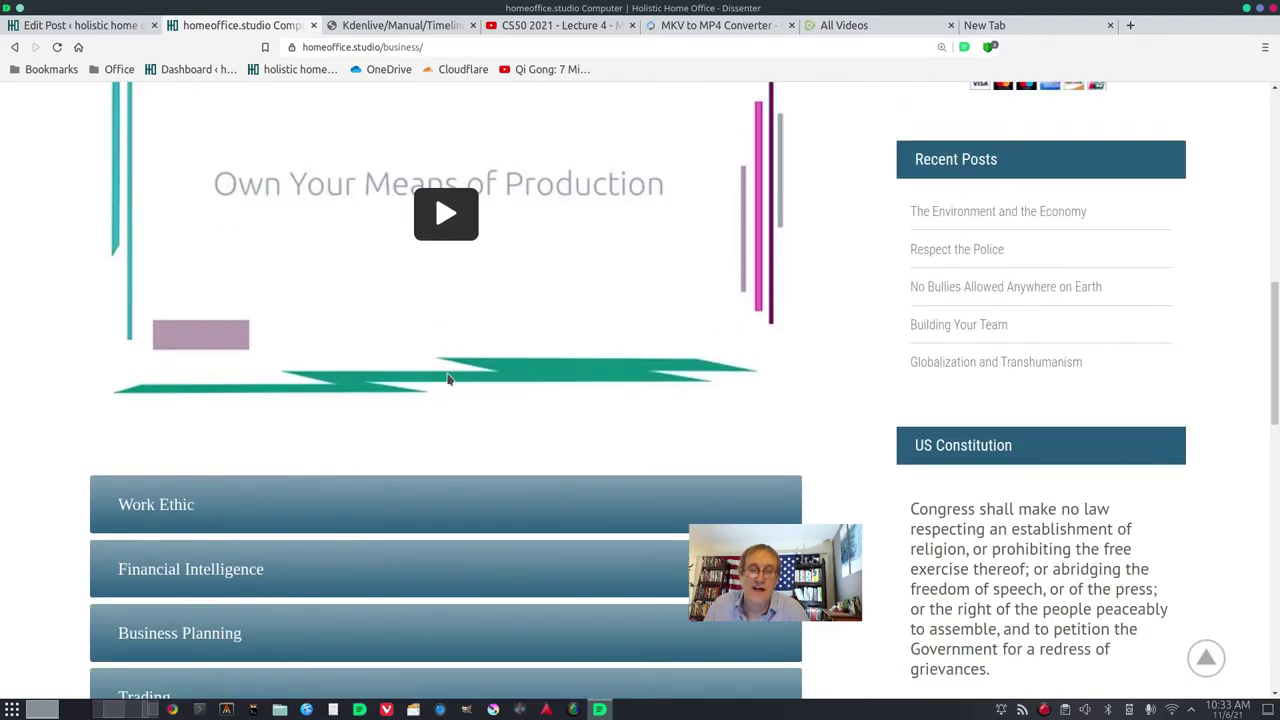
scroll(448, 379, up, 3)
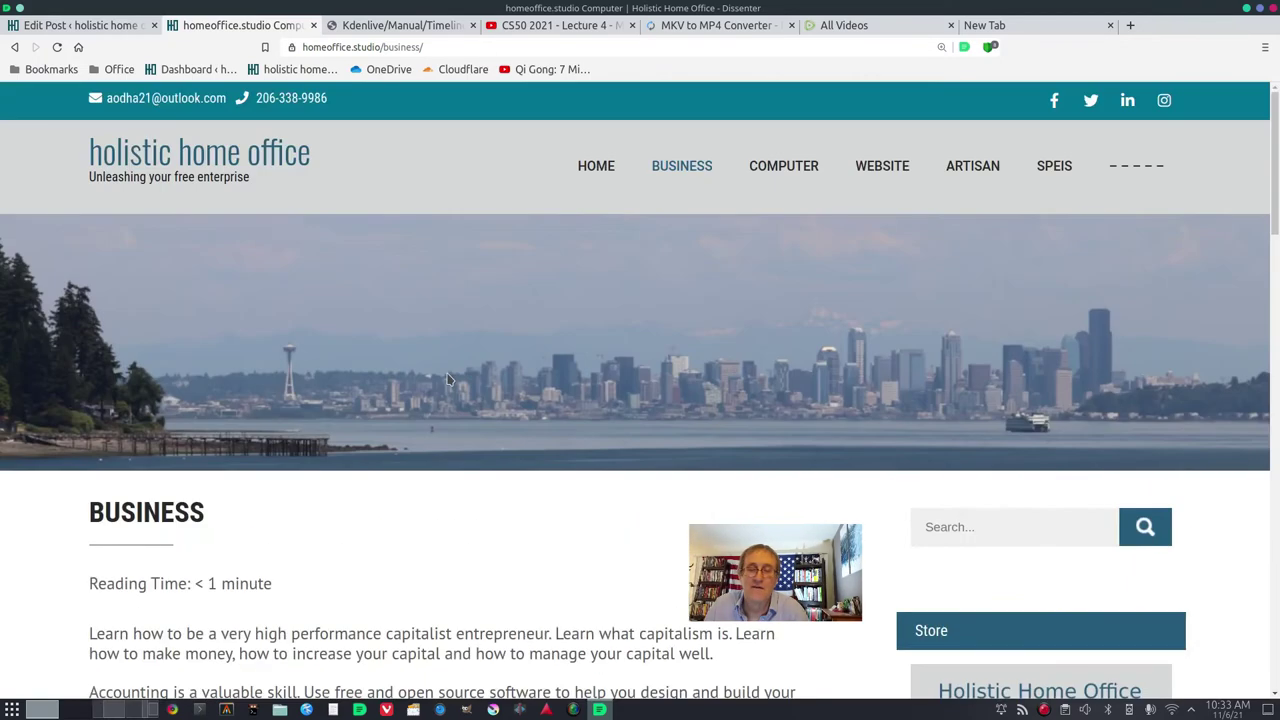
mouse_move(733, 153)
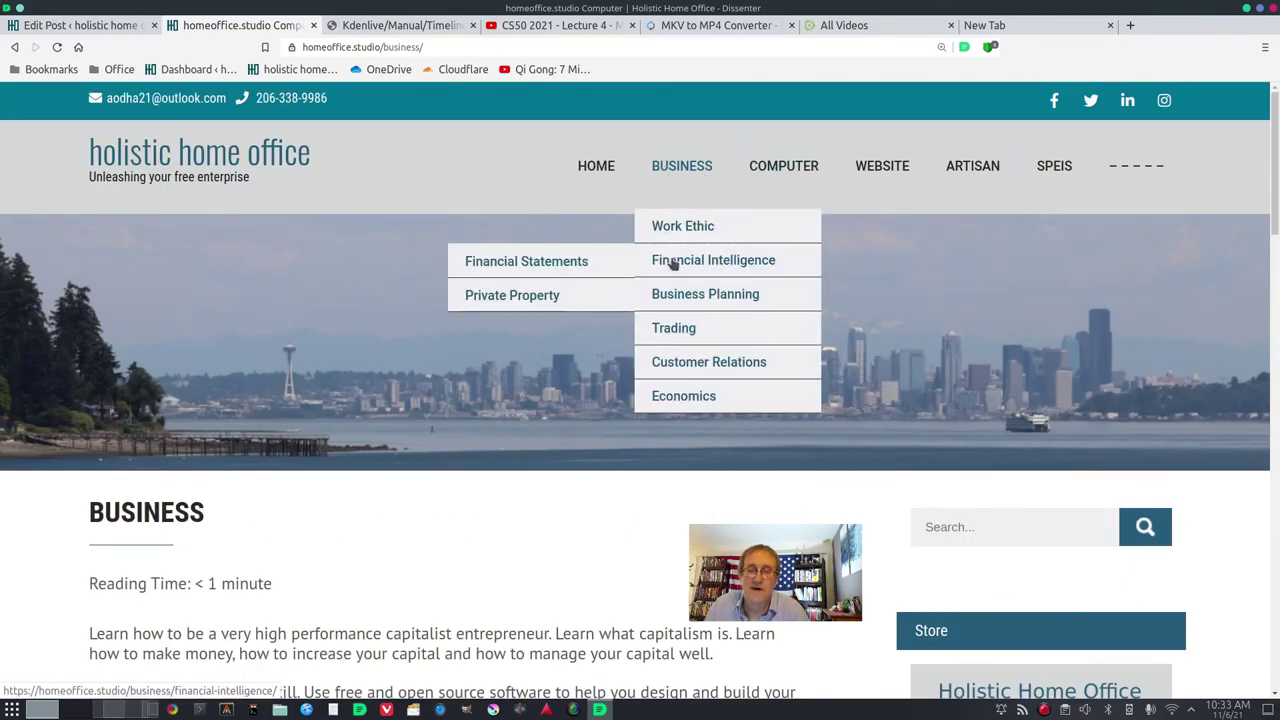
mouse_move(656, 345)
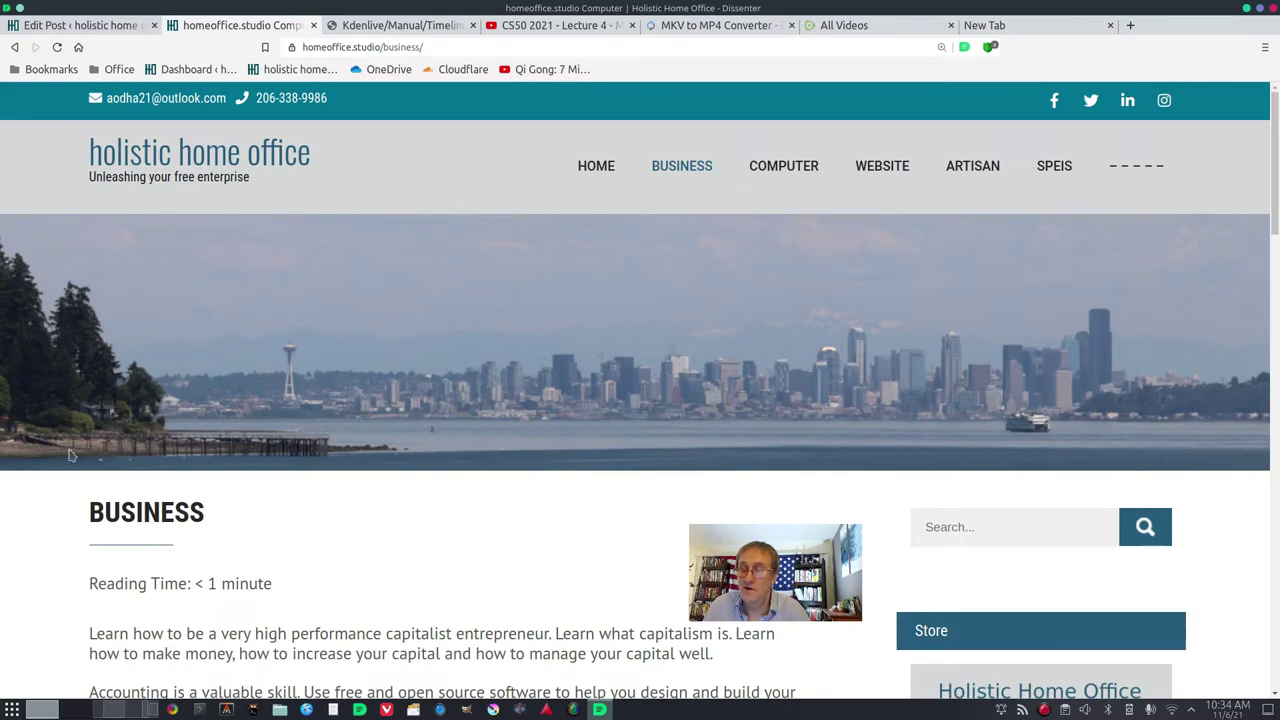
- Switch to Kdenlive, look through the installed Office and Development applications, and launch KDevelop
key(alt+Tab)
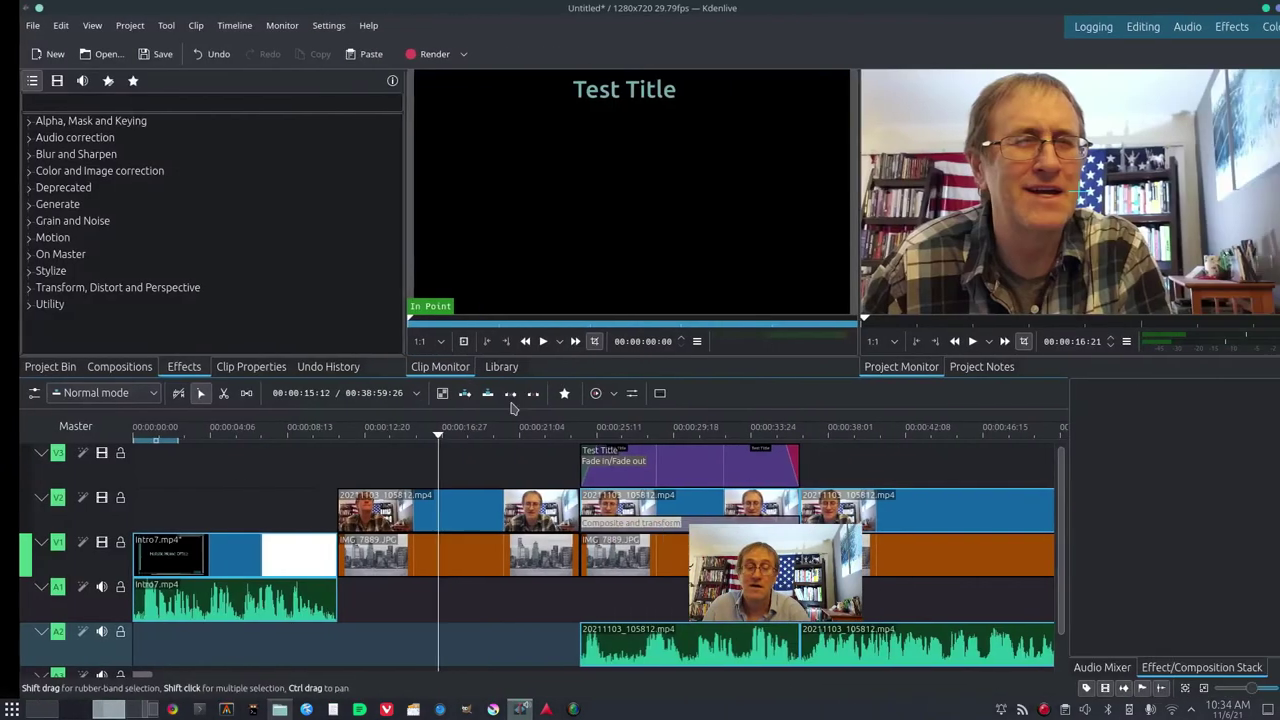
click(1005, 342)
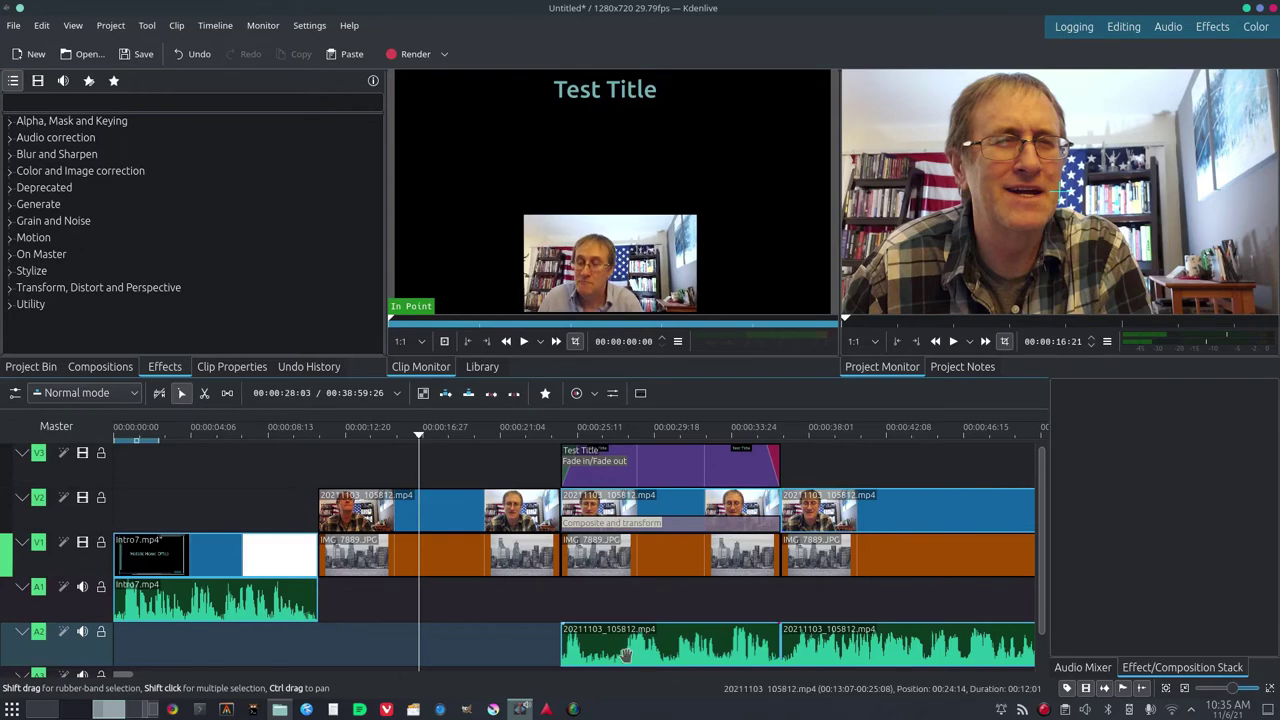
click(12, 709)
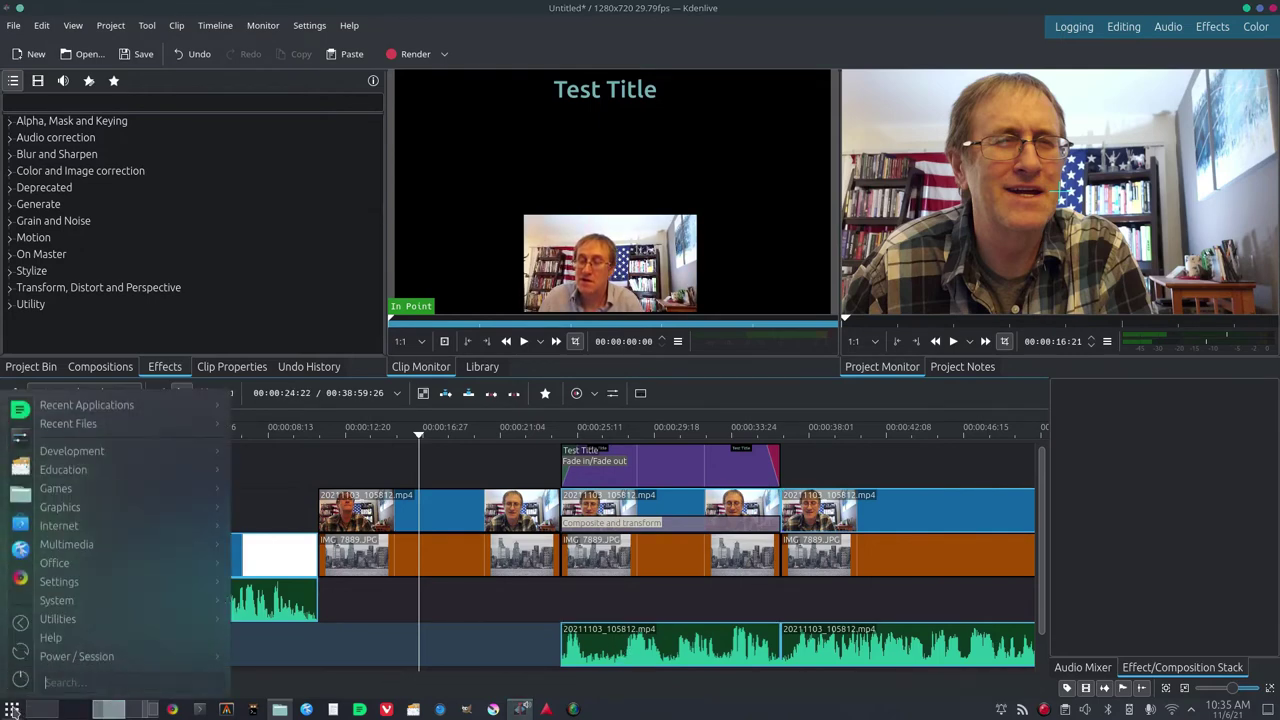
mouse_move(70, 601)
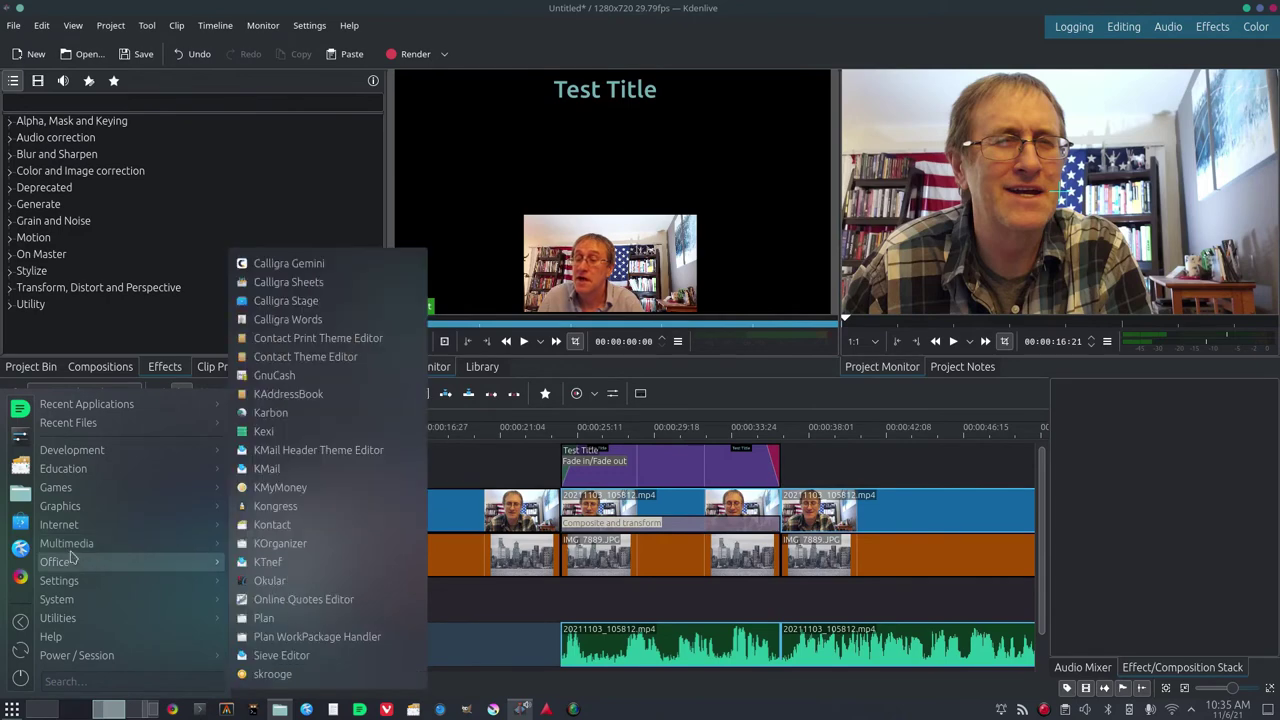
mouse_move(76, 453)
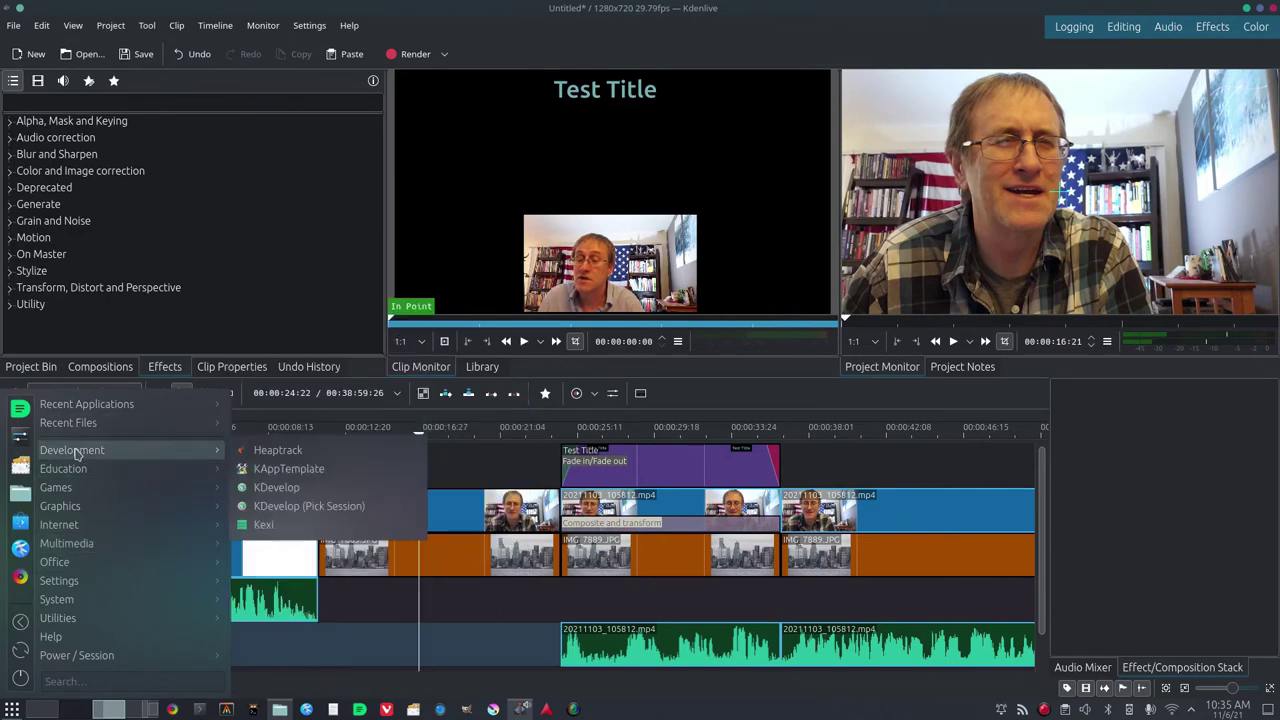
click(271, 496)
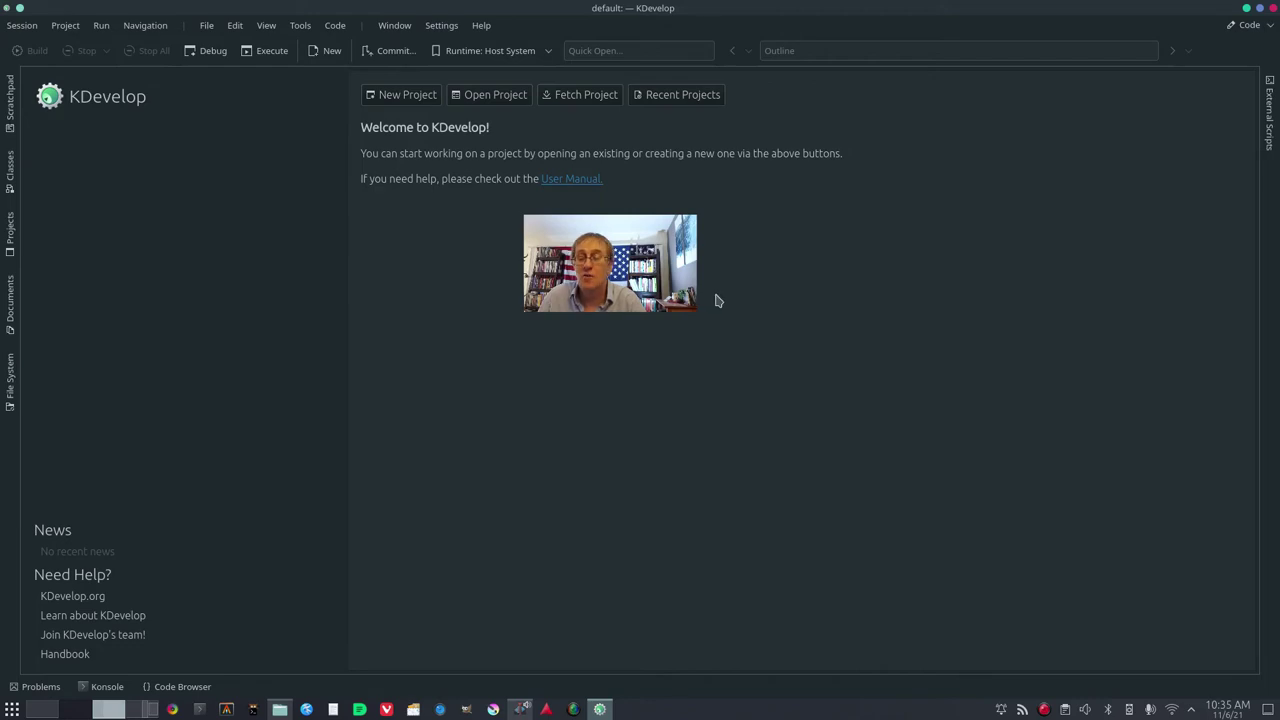
- Launch Kontact on the second virtual desktop and view its Summary and Mail sections
click(82, 713)
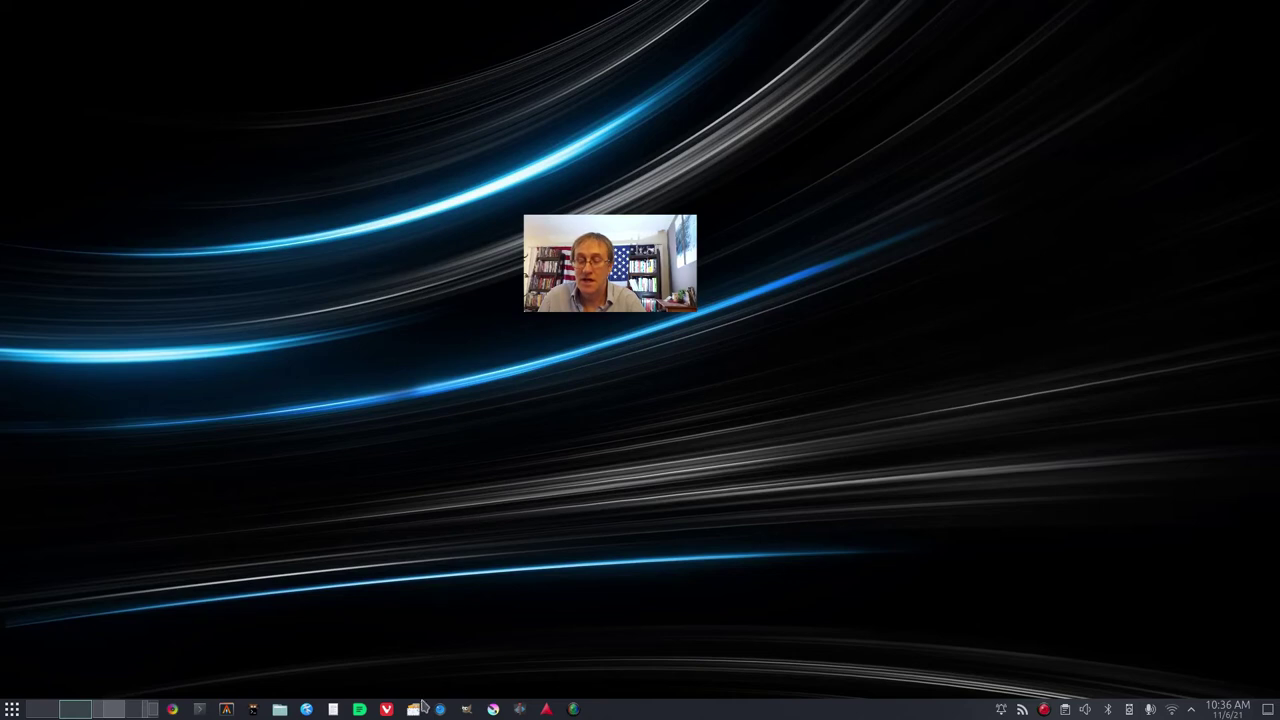
click(413, 711)
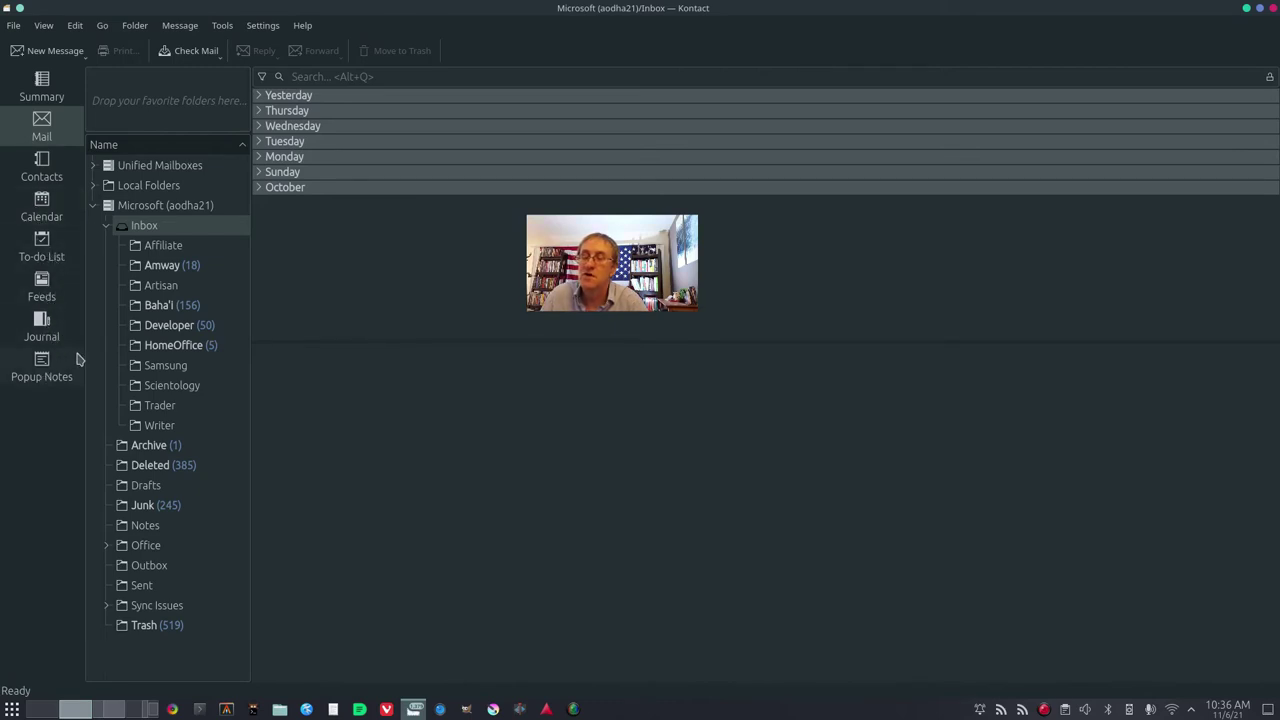
click(42, 84)
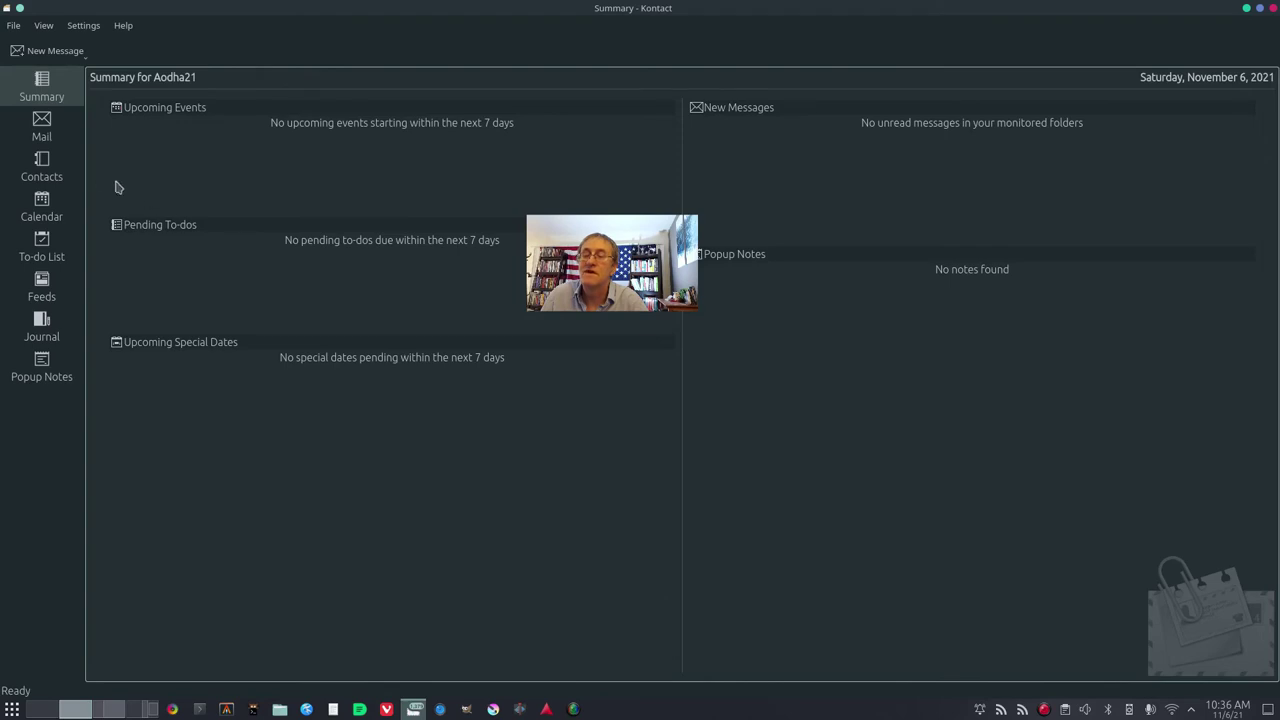
click(42, 126)
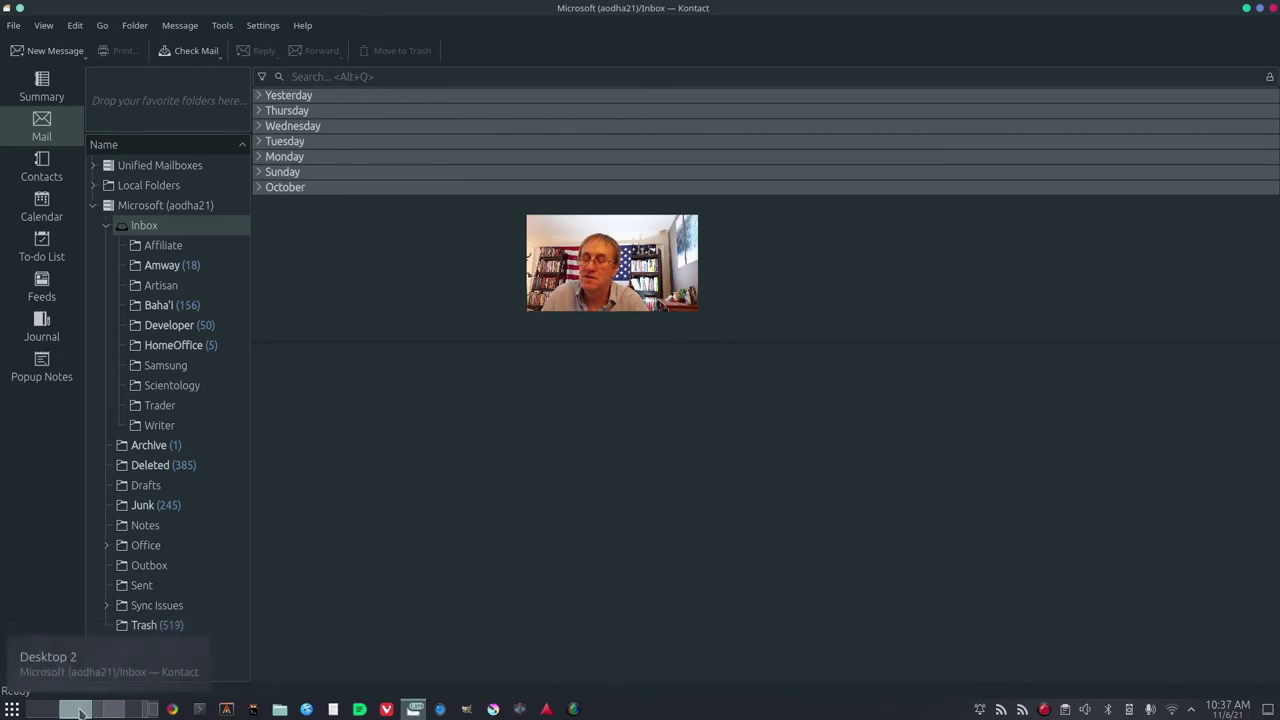
- Browse the installed Multimedia and Internet applications and launch the Falkon web browser
click(12, 709)
mouse_move(48, 550)
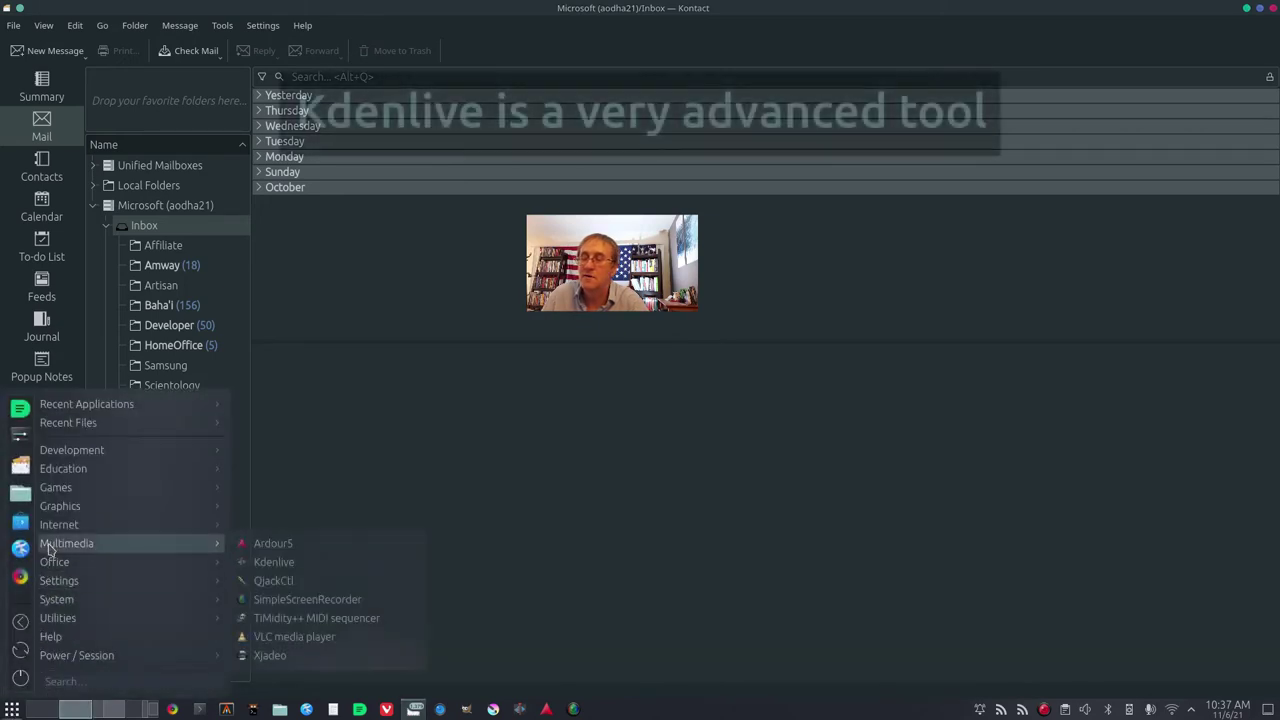
mouse_move(90, 525)
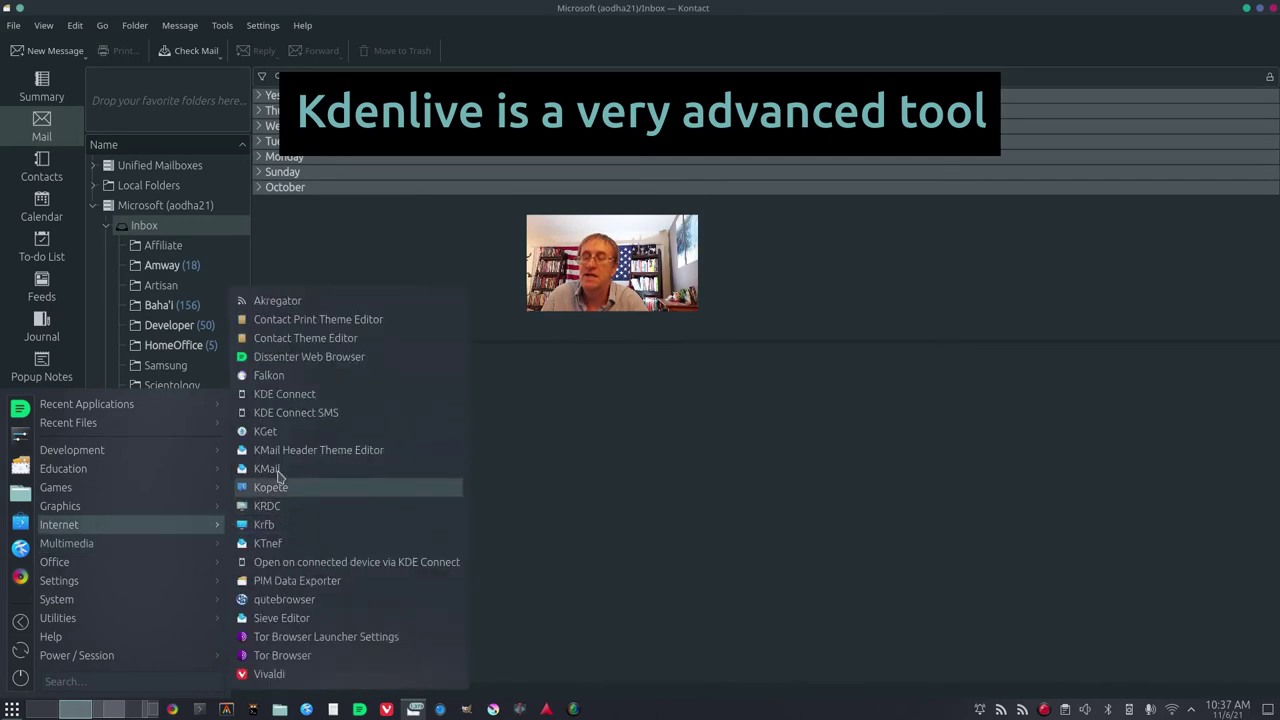
click(280, 376)
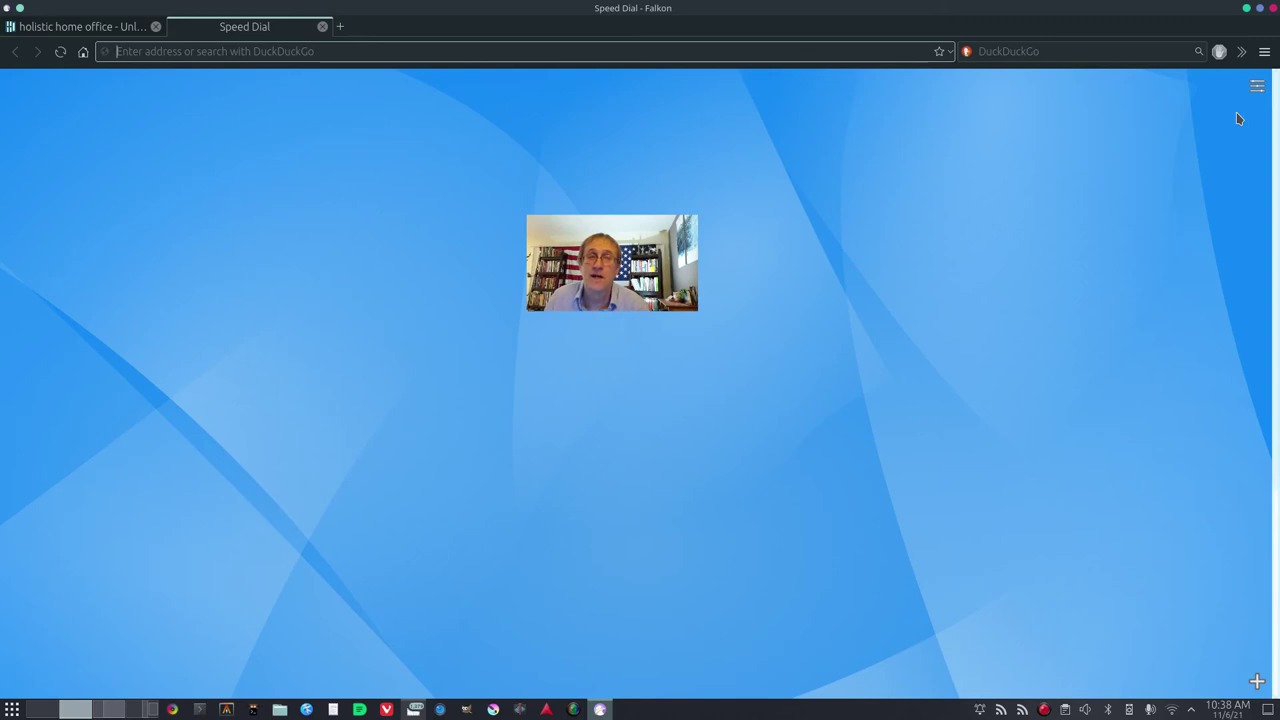
- Review the commands in Falkon's main menu and close the browser window
key(ctrl+l)
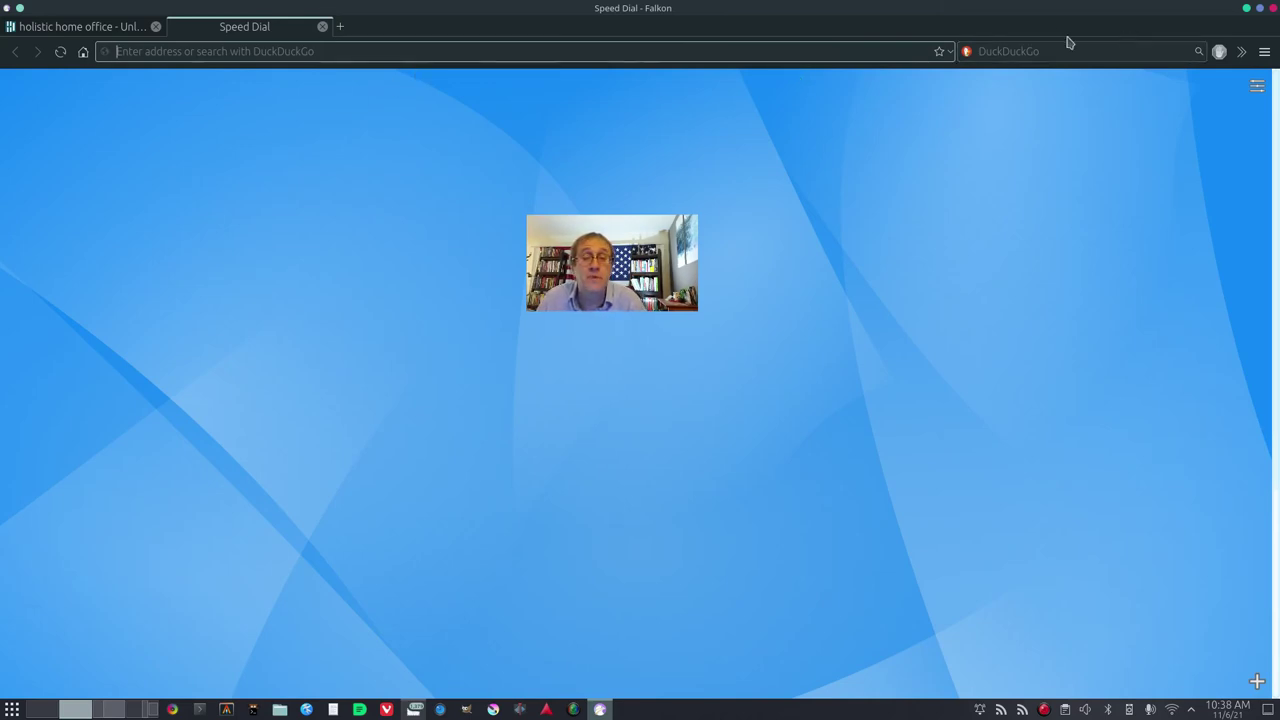
click(1264, 55)
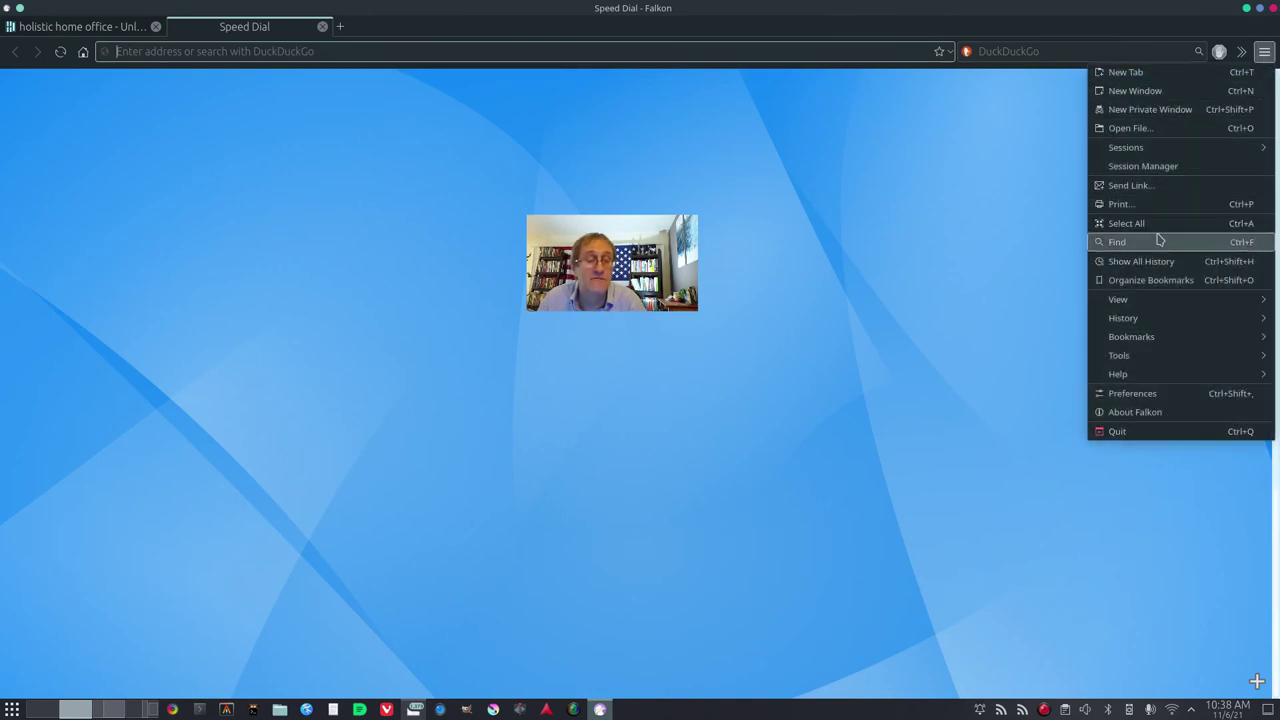
mouse_move(1142, 380)
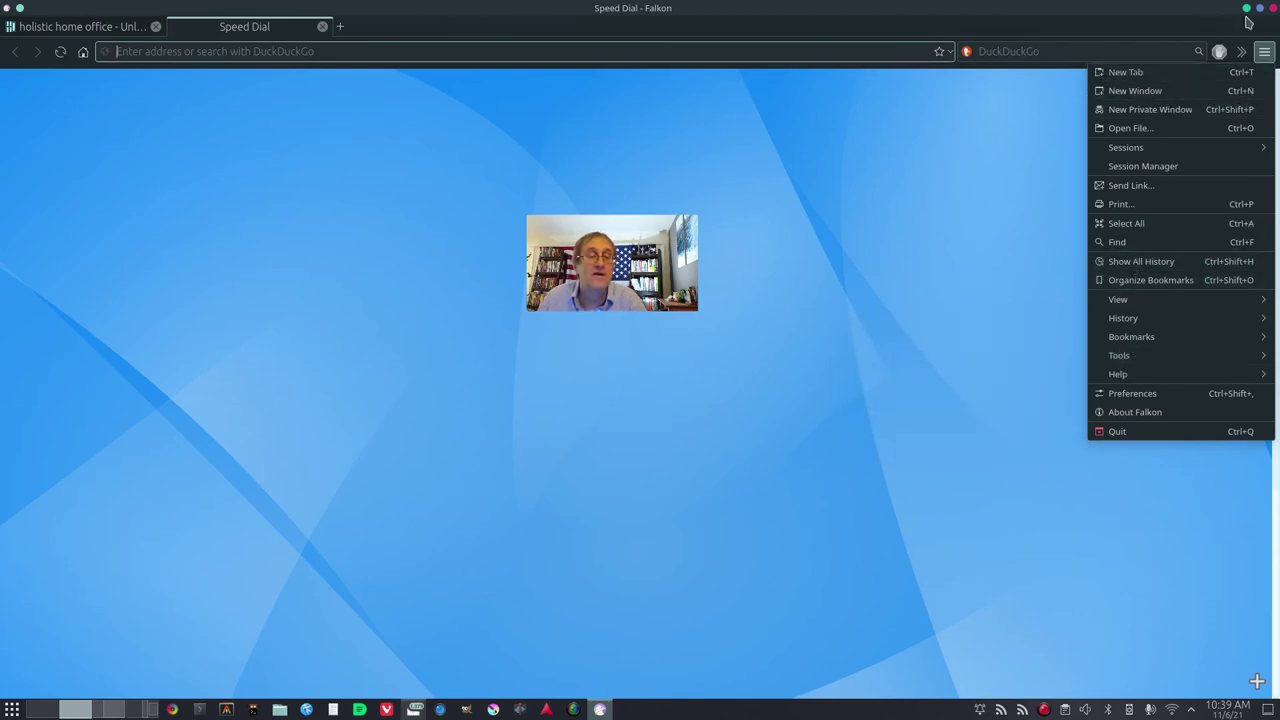
click(1012, 192)
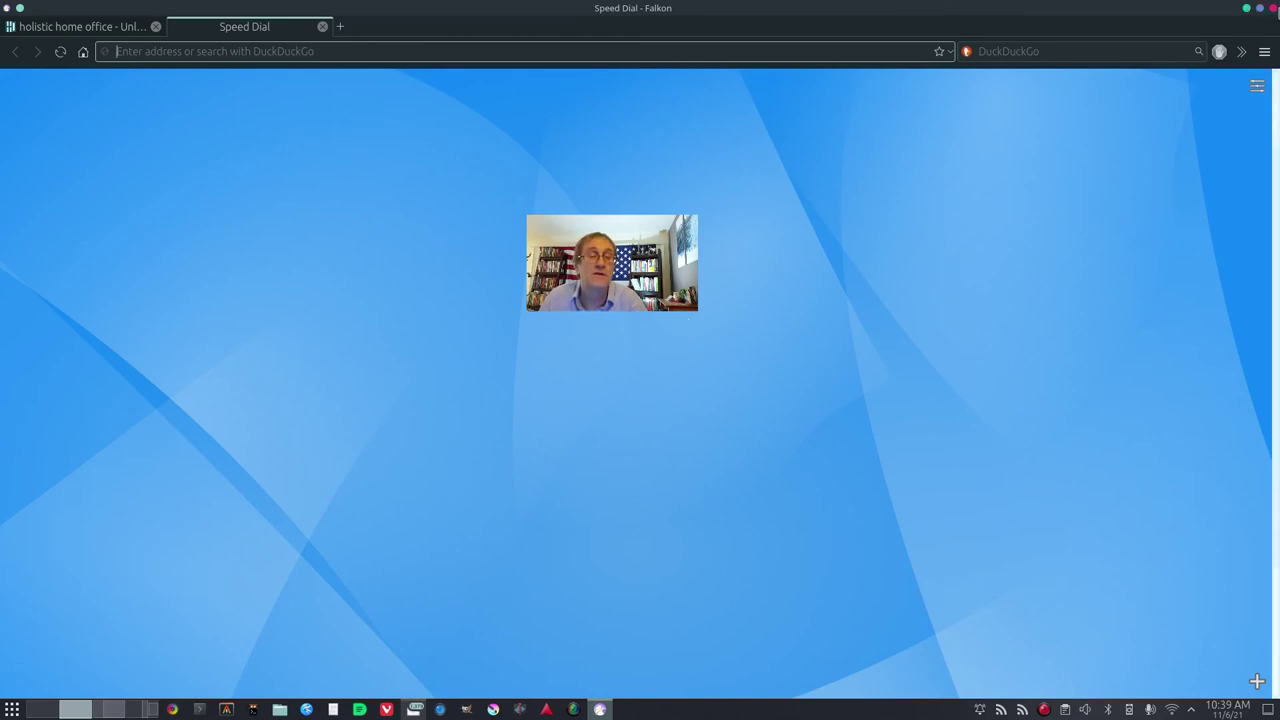
click(1273, 8)
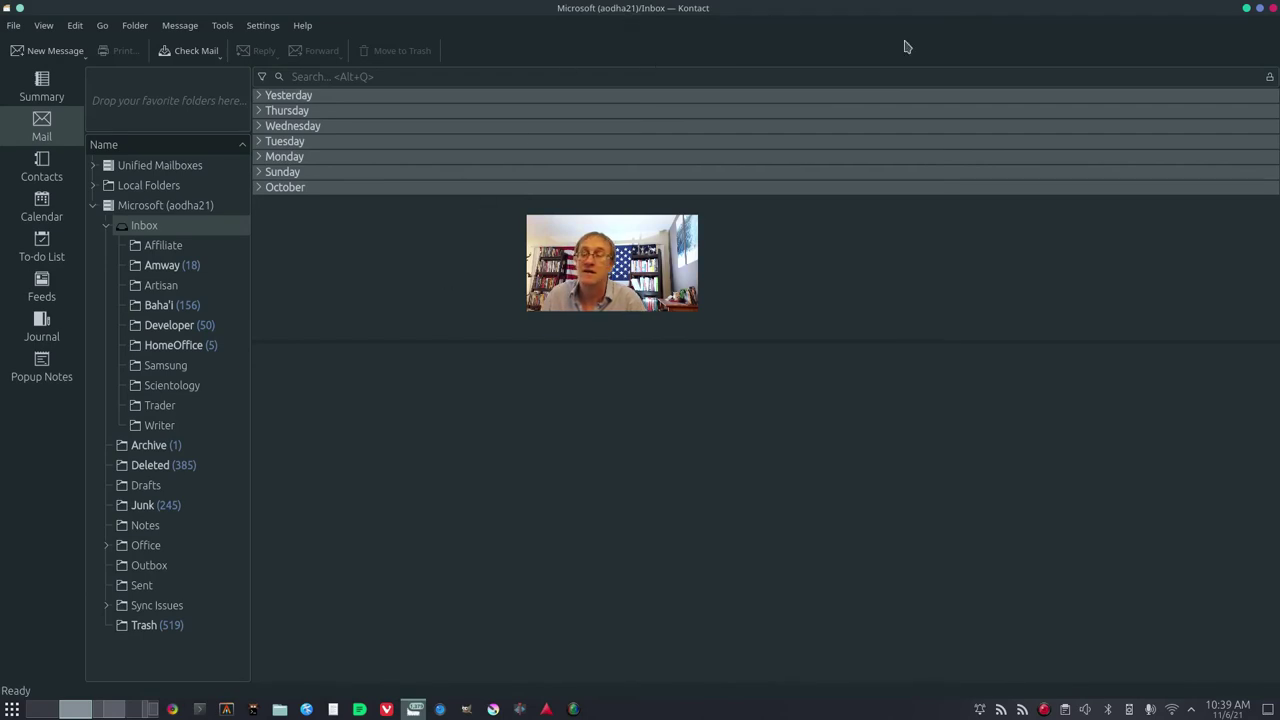
- Look through Kontact's available commands, including its configuration and help entries
click(45, 25)
mouse_move(133, 27)
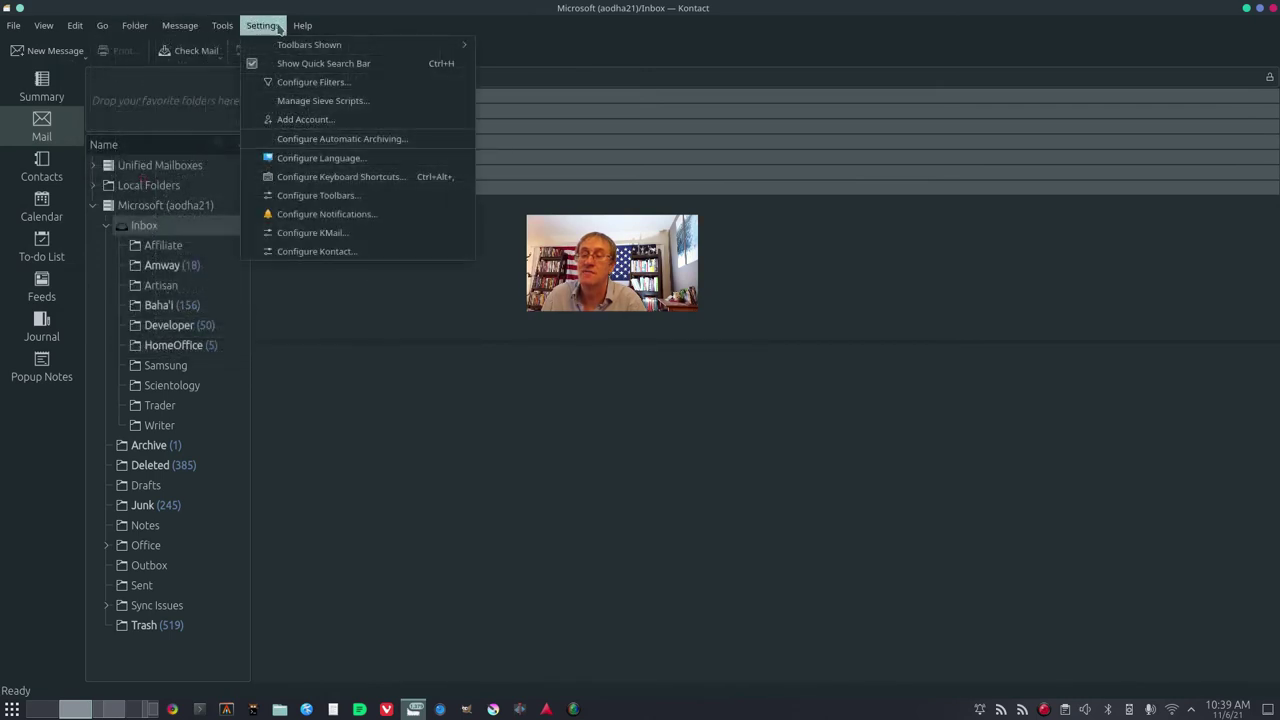
mouse_move(314, 30)
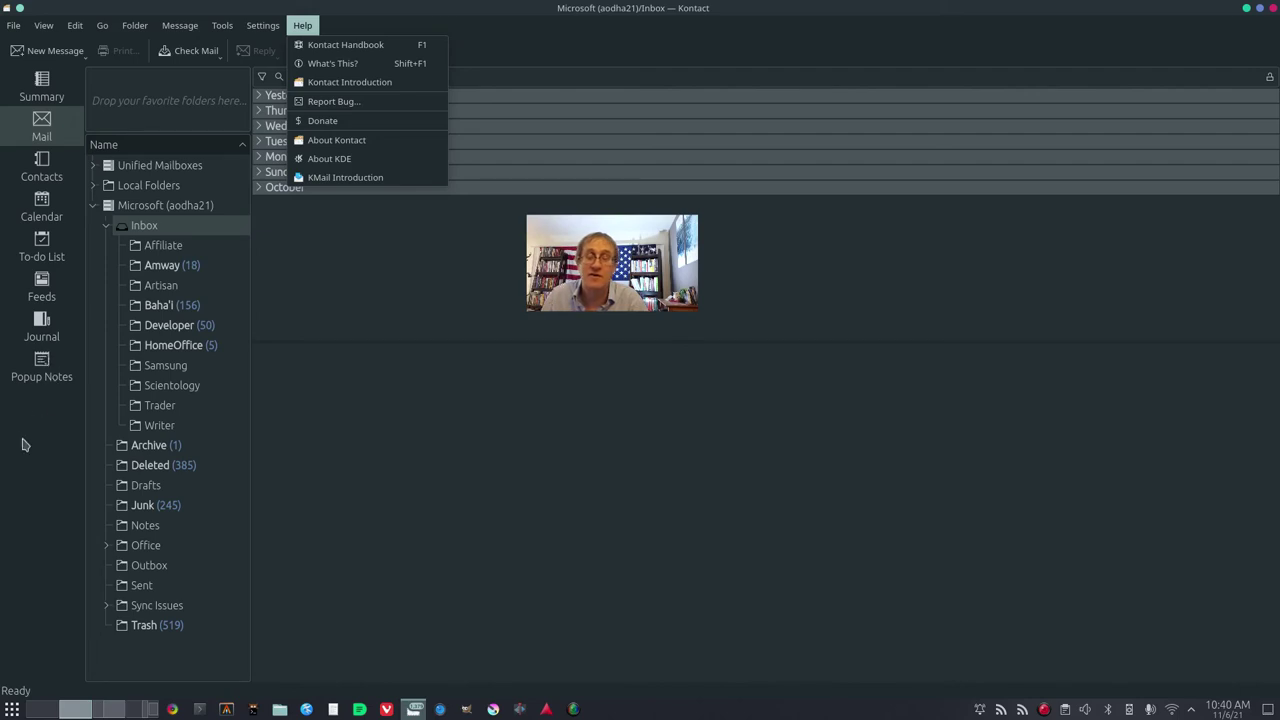
click(44, 710)
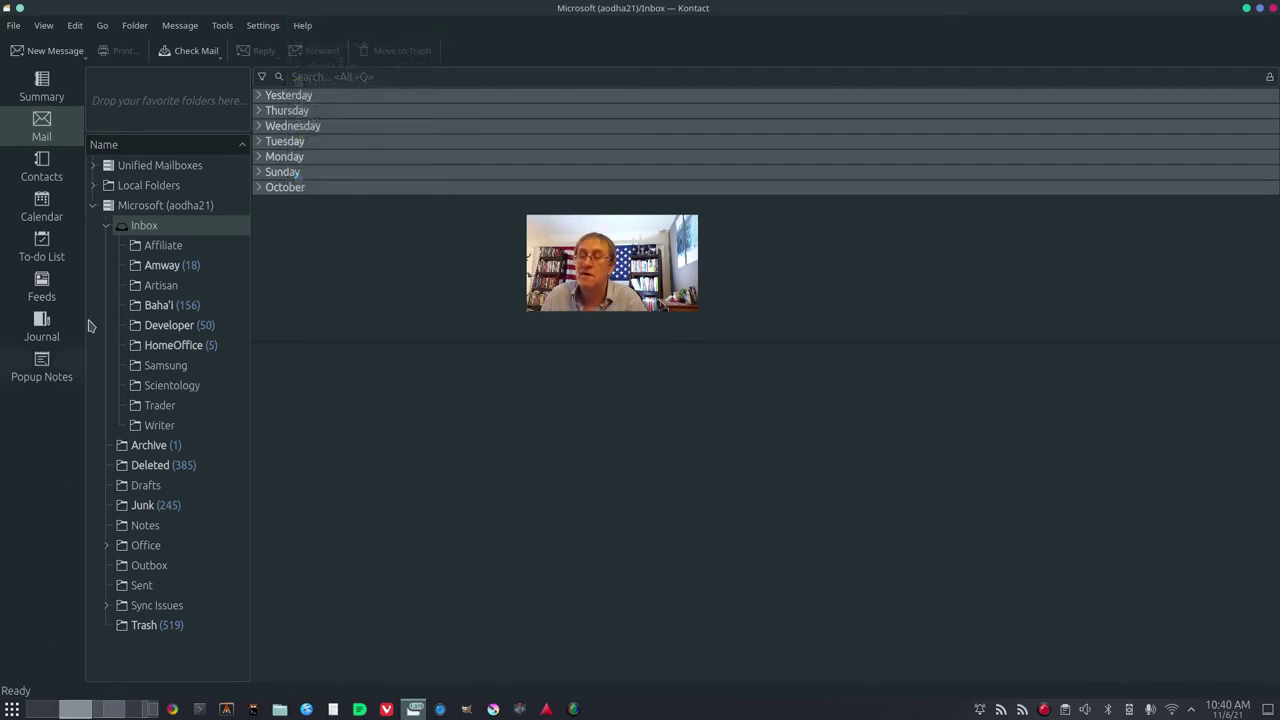
- Return to the Dissenter browser on the first virtual desktop and look through the list of saved bookmark folders
click(44, 710)
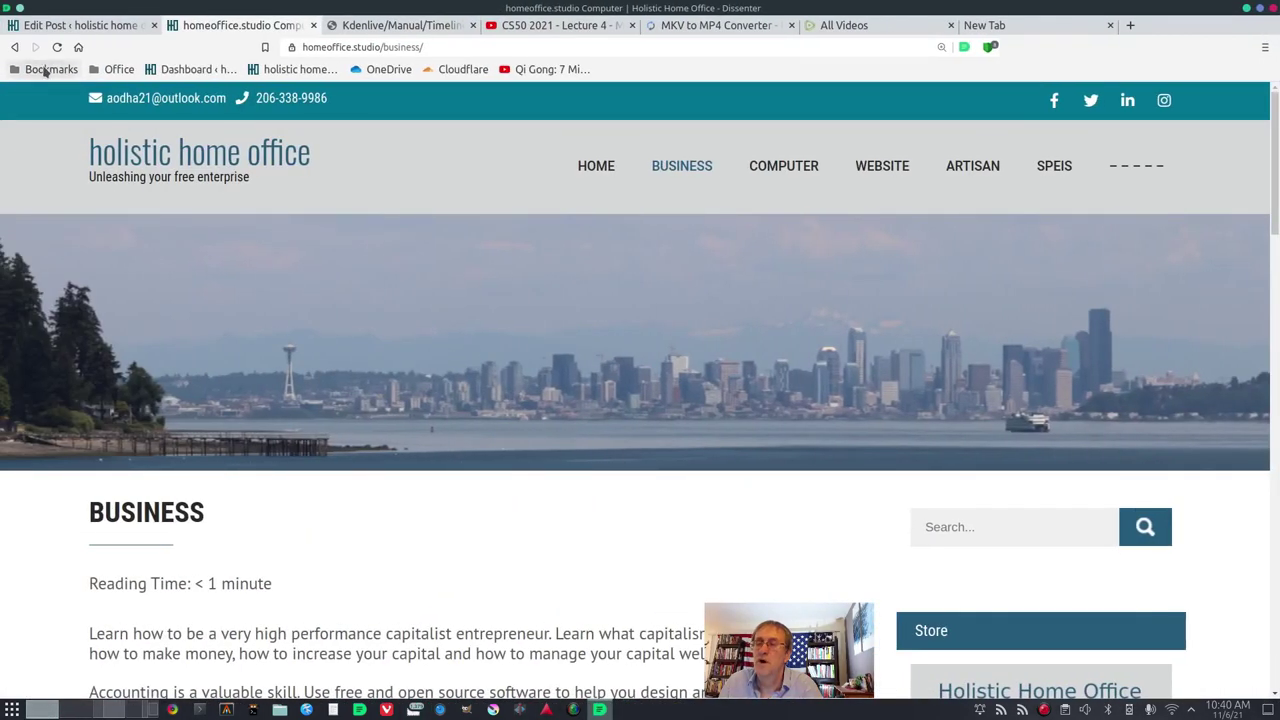
click(45, 71)
mouse_move(50, 180)
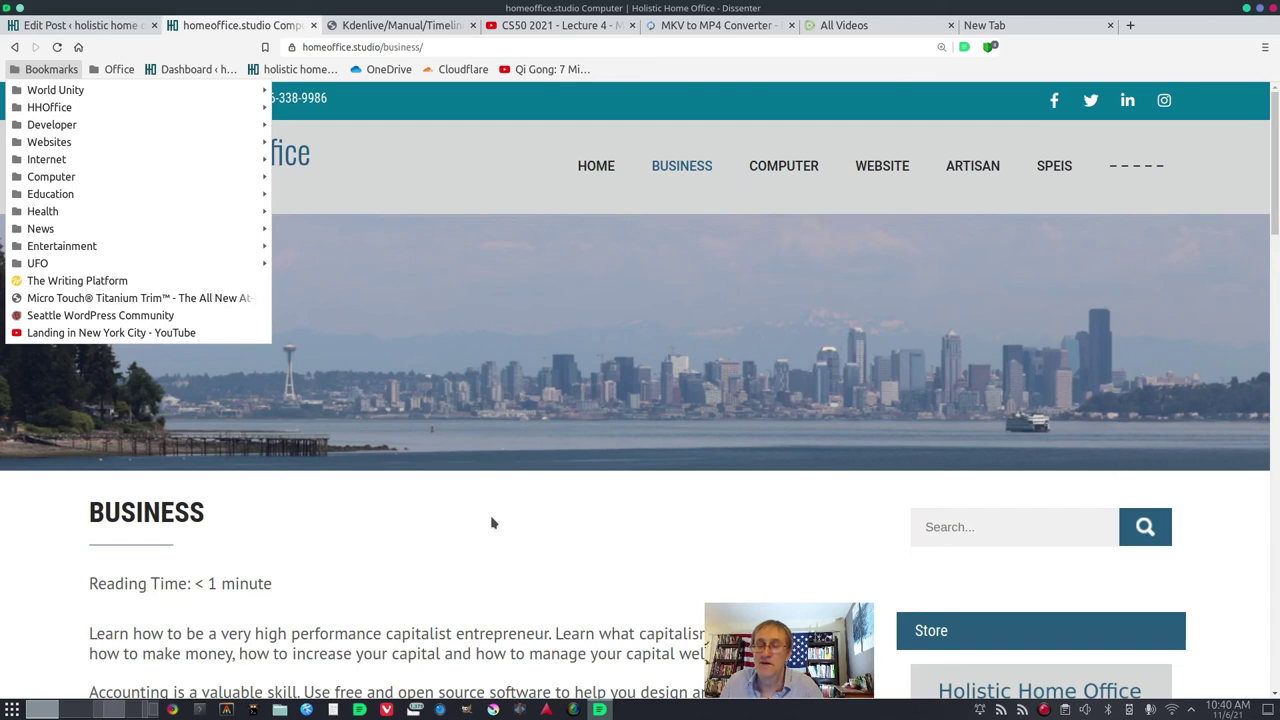
click(600, 168)
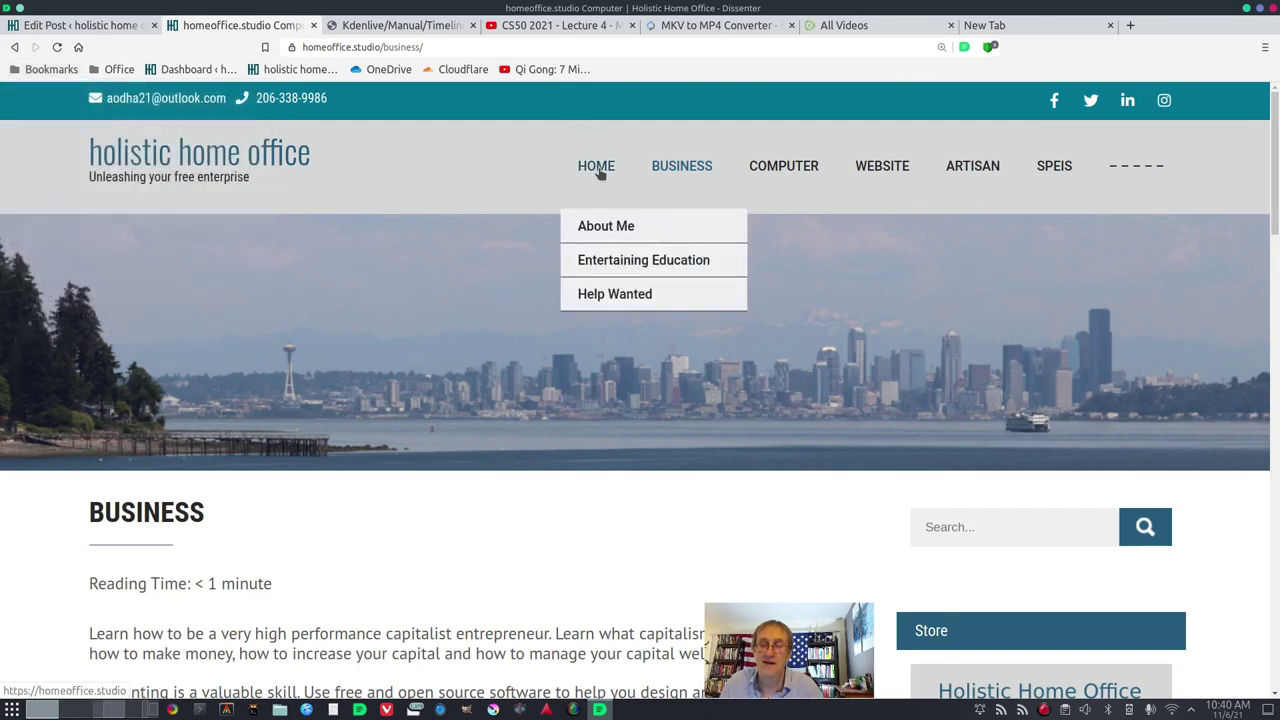
- Open the post The Environment and the Economy from the website's home page and examine its text and embedded video
click(600, 170)
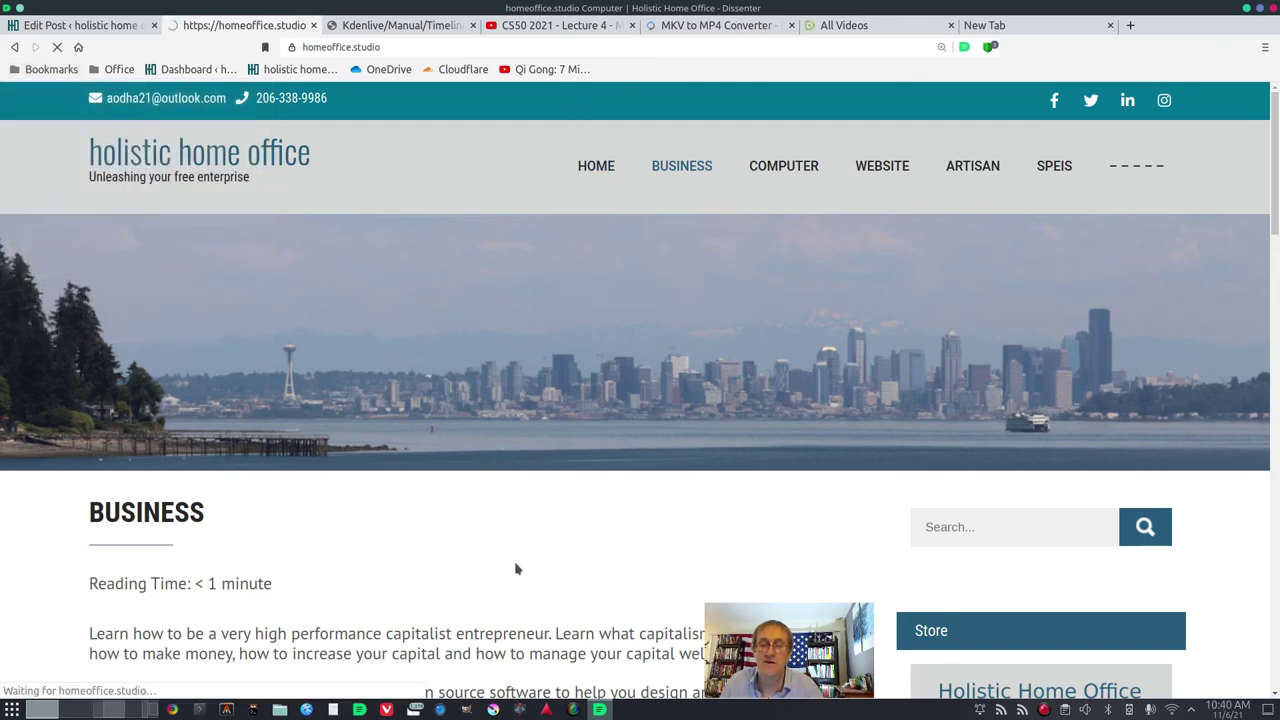
scroll(516, 569, down, 5)
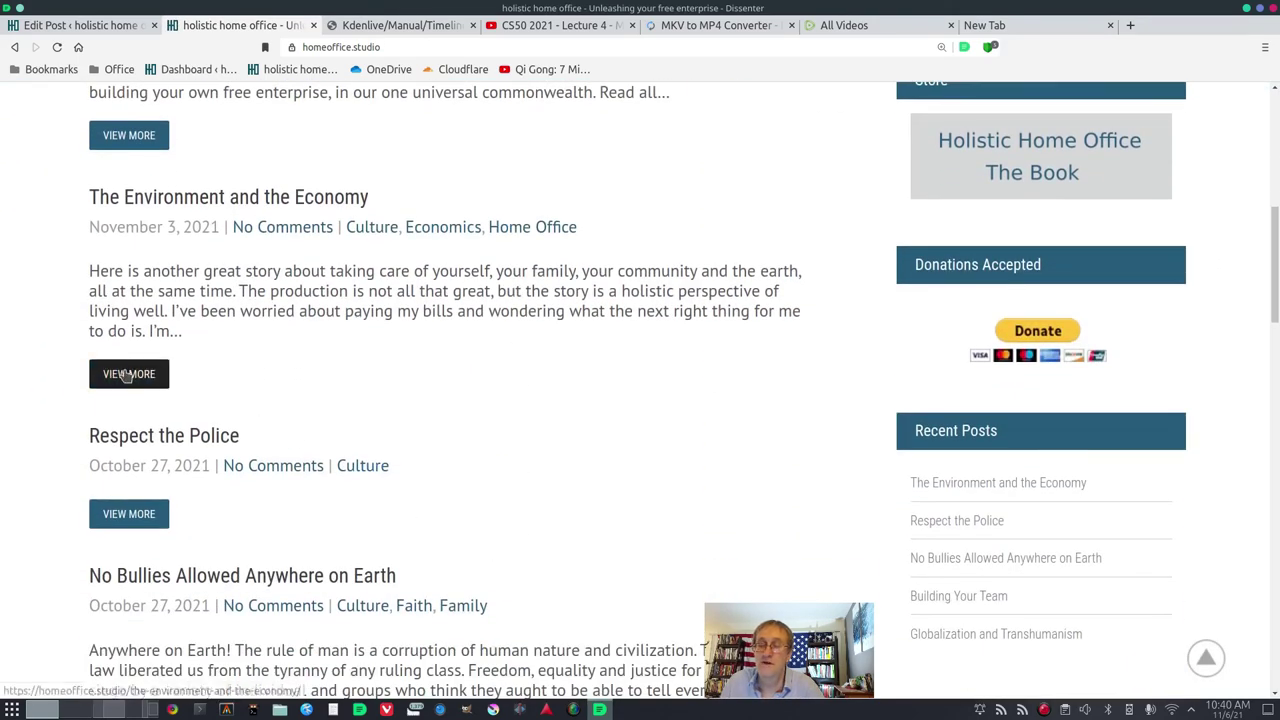
click(127, 374)
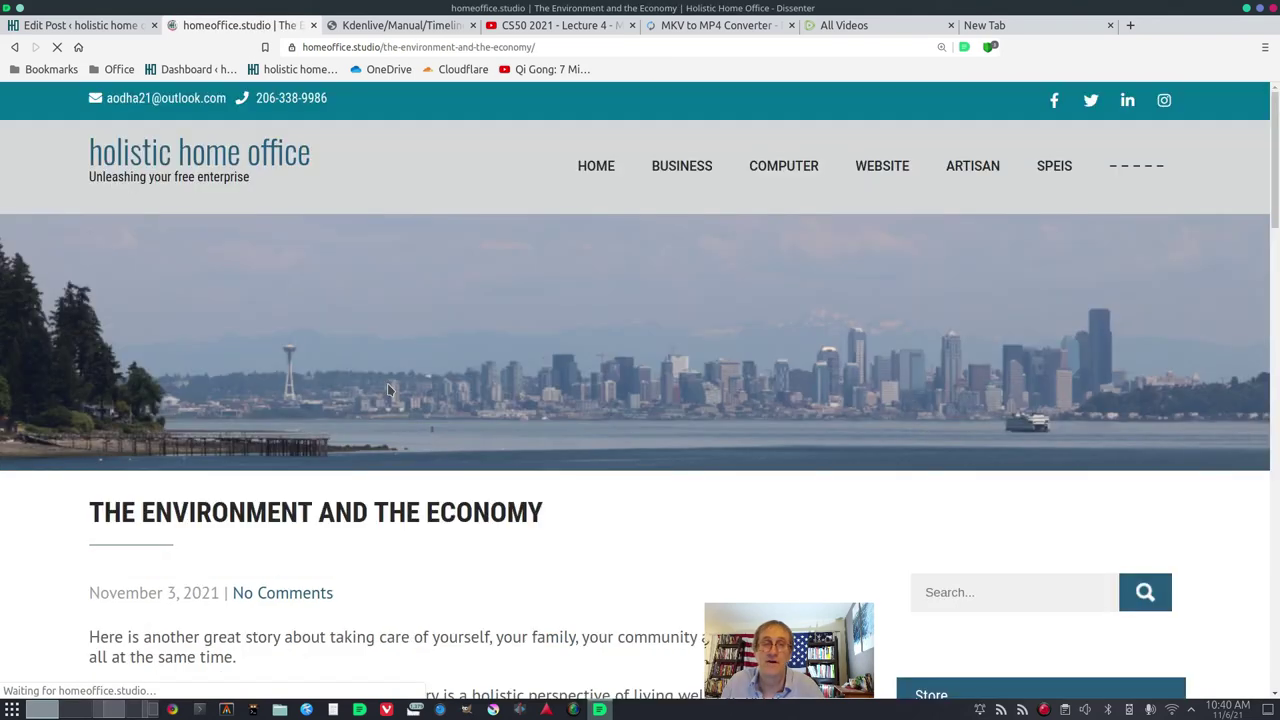
scroll(388, 389, down, 5)
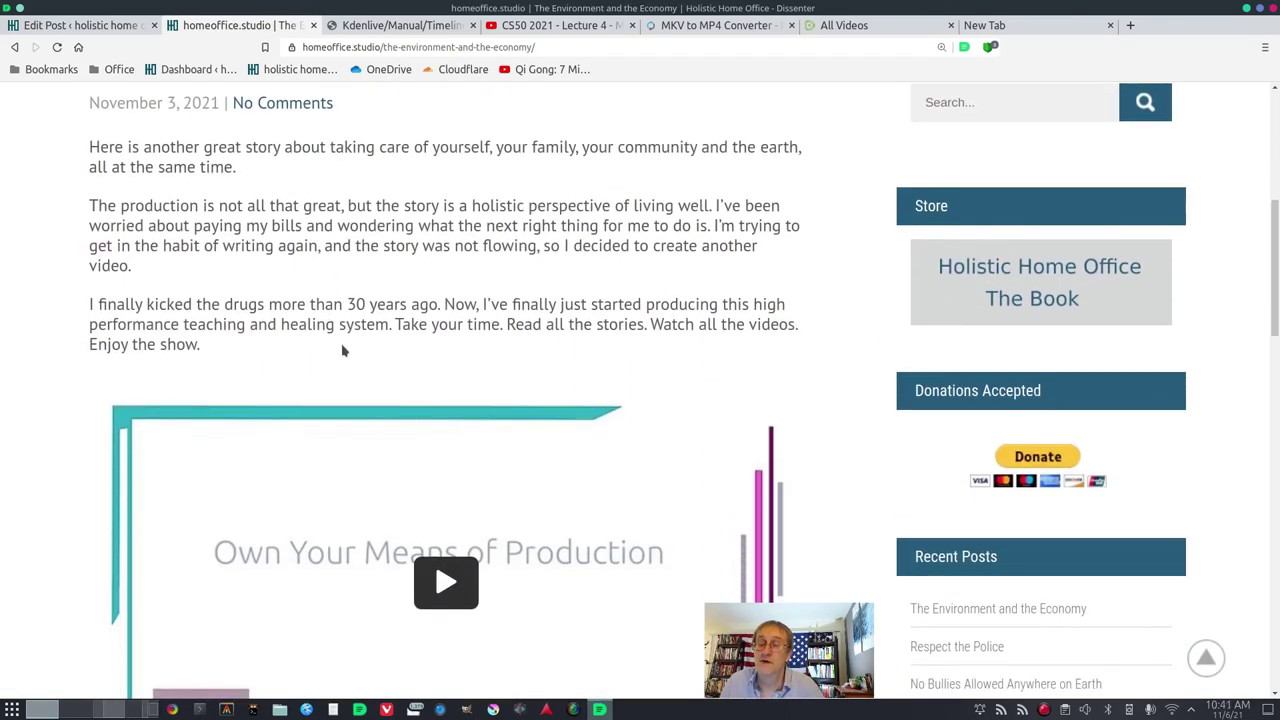
scroll(406, 354, down, 3)
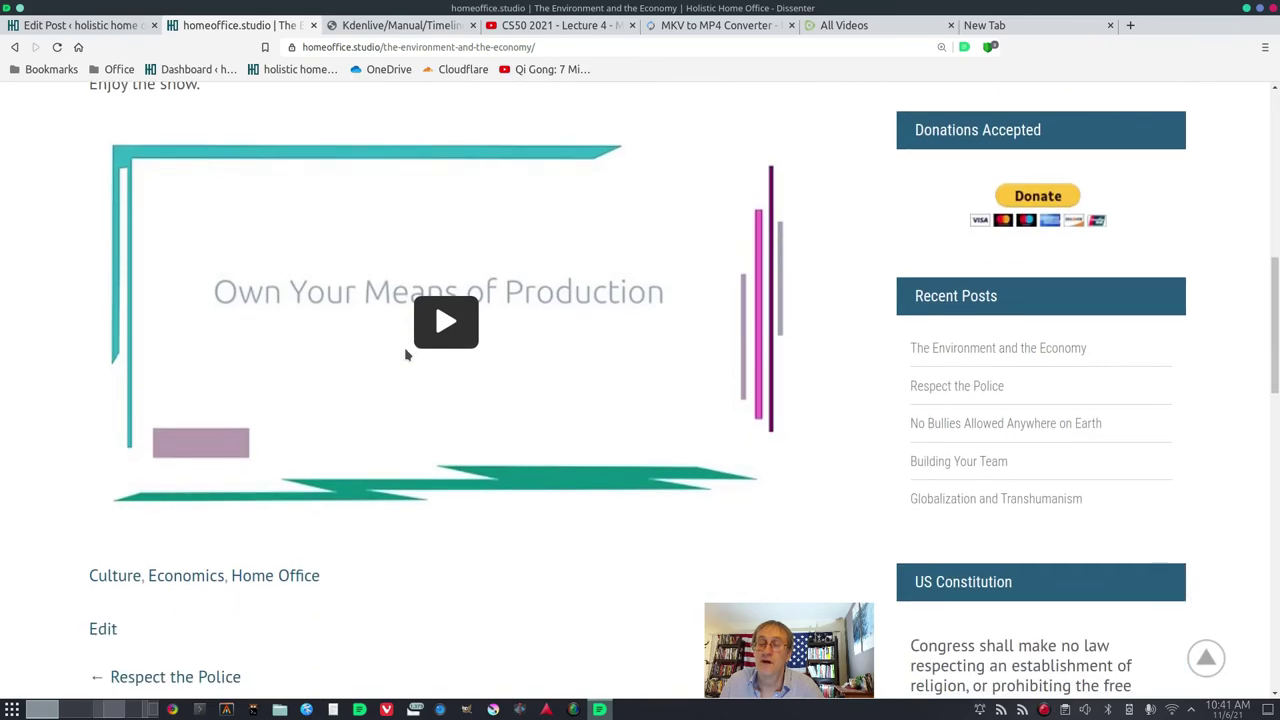
scroll(406, 354, up, 8)
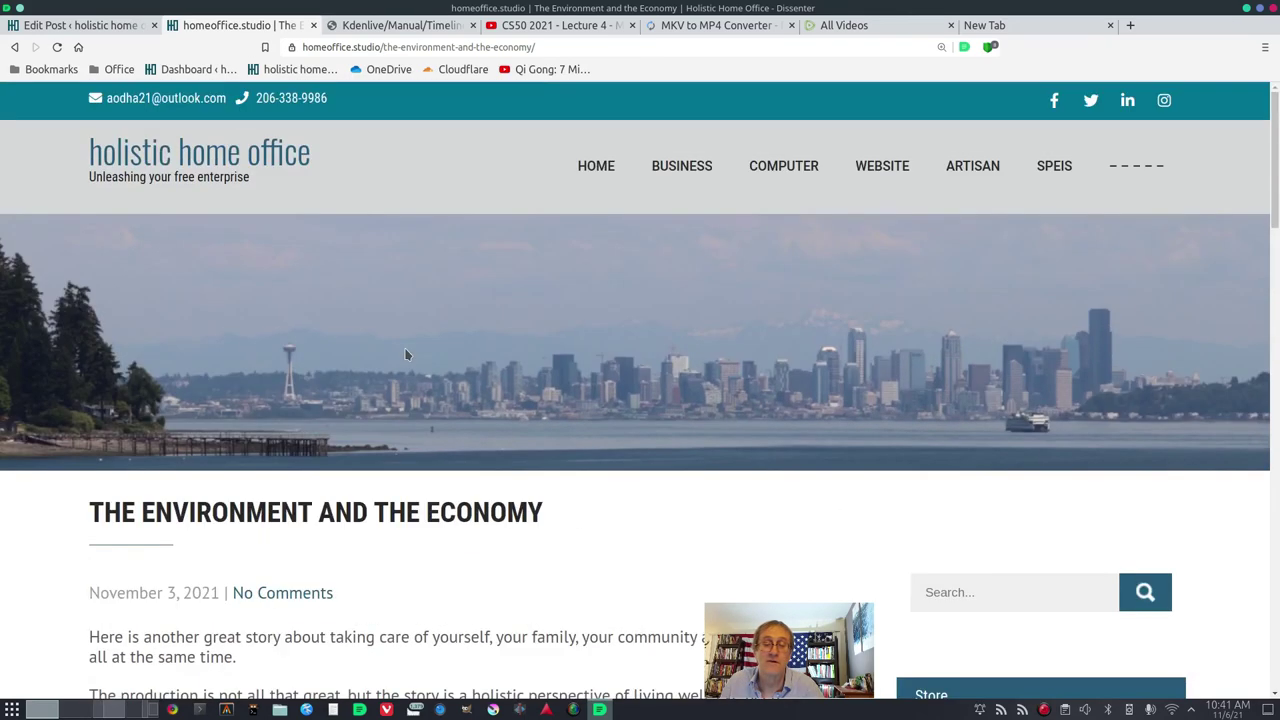
- Look through the Computer entries in the site navigation, including the topics under Your Terminal
mouse_move(785, 169)
mouse_move(768, 291)
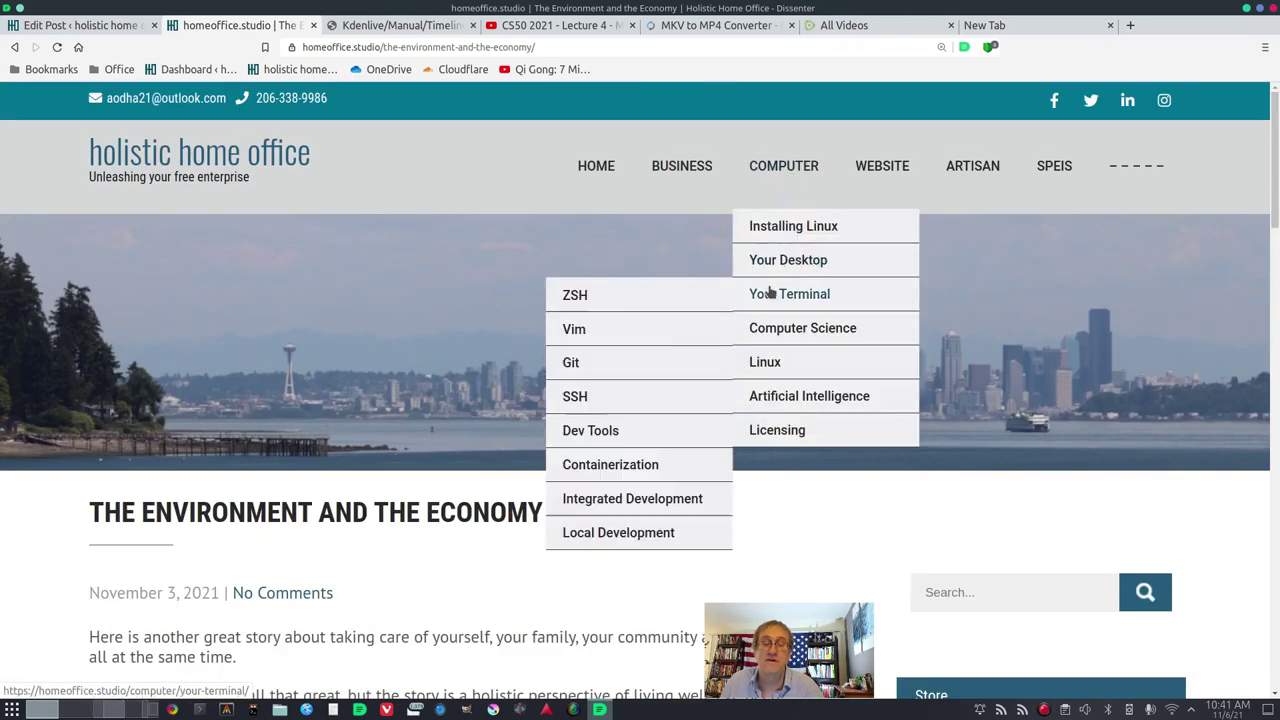